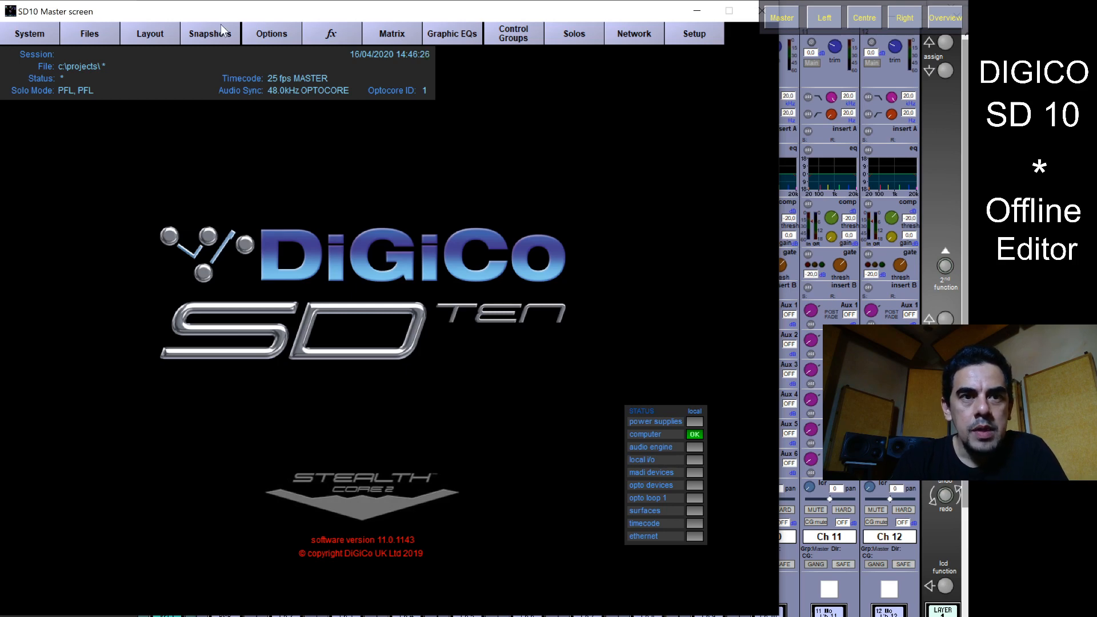
# - Examine the session structure settings and the console options, leaving both without changes
pyautogui.click(161, 29)
pyautogui.click(102, 36)
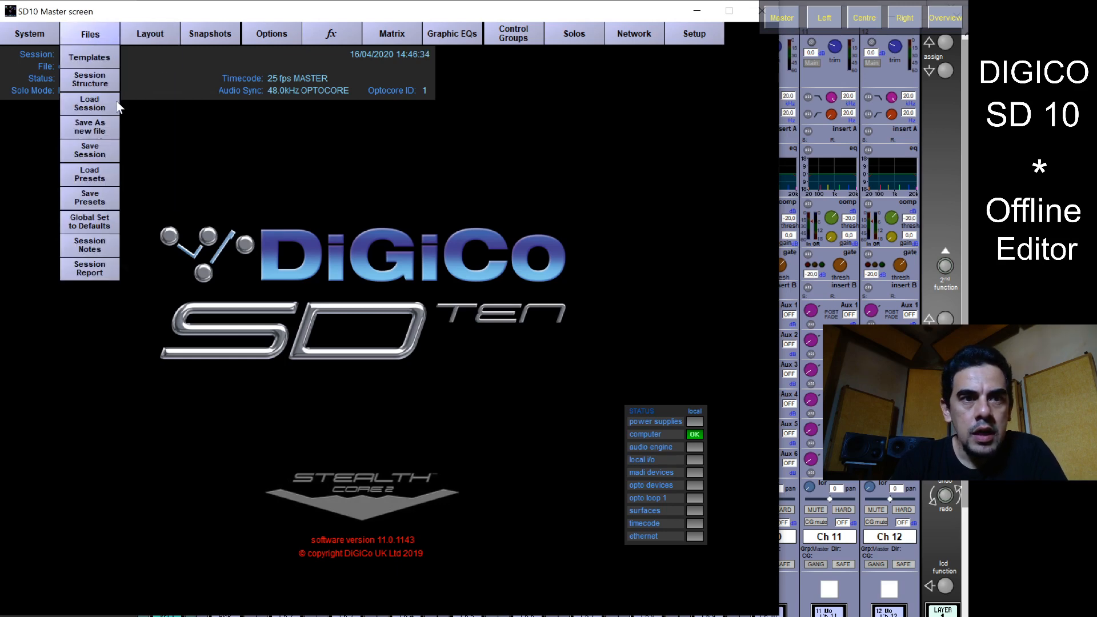
pyautogui.click(108, 83)
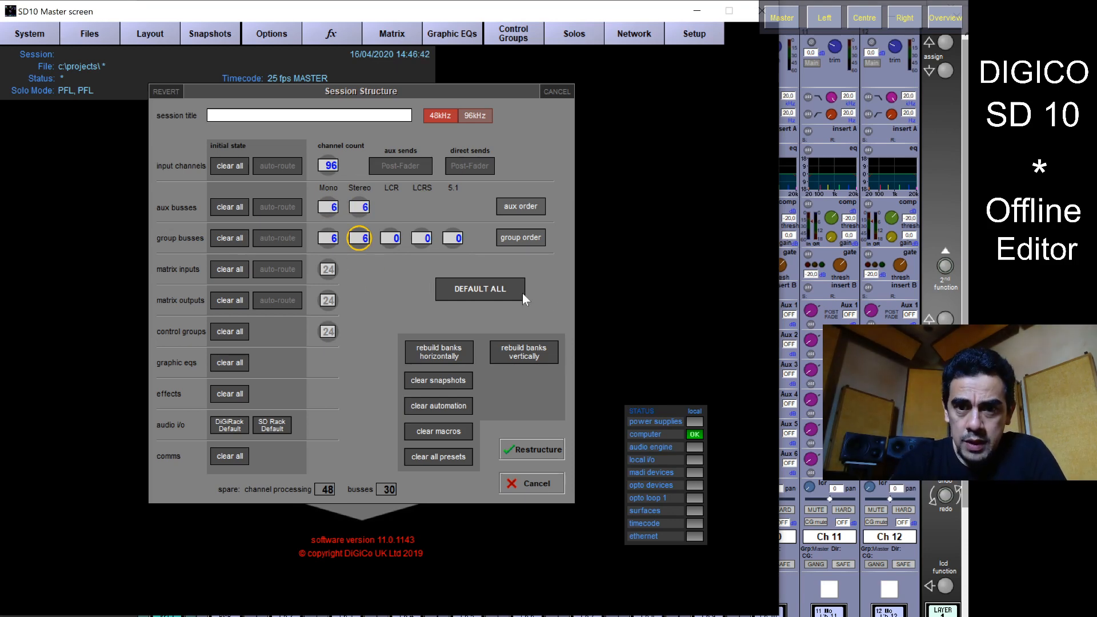
pyautogui.click(559, 95)
pyautogui.click(282, 38)
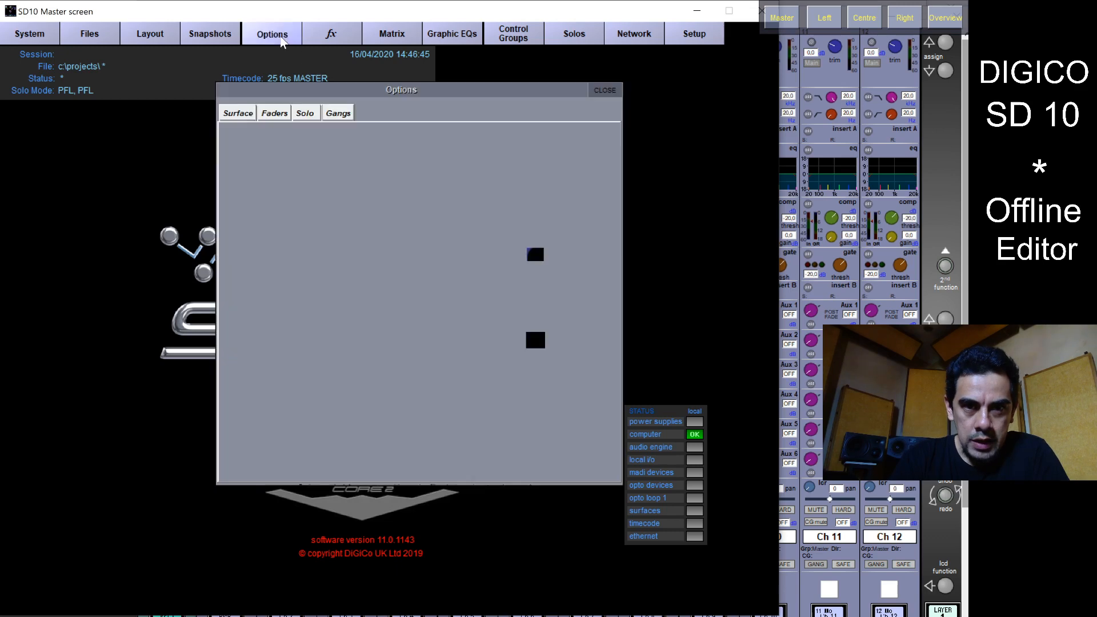
pyautogui.click(282, 38)
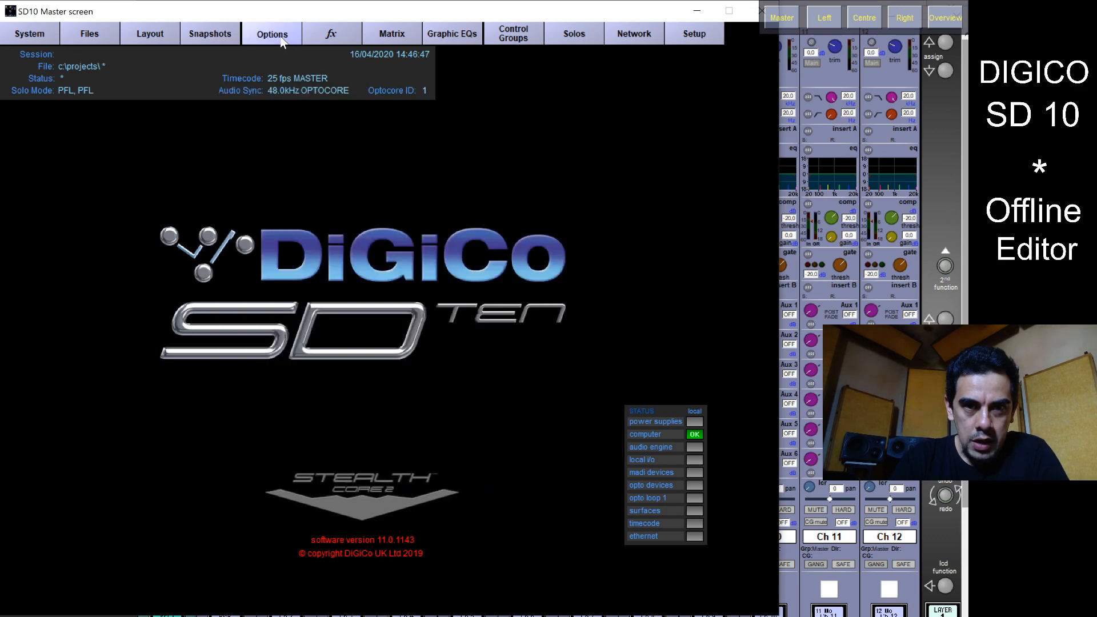
# - Clear the Aux 1-12 bank from layer 2 of the left fader banks and close the fader bank layout
pyautogui.click(163, 37)
pyautogui.click(156, 51)
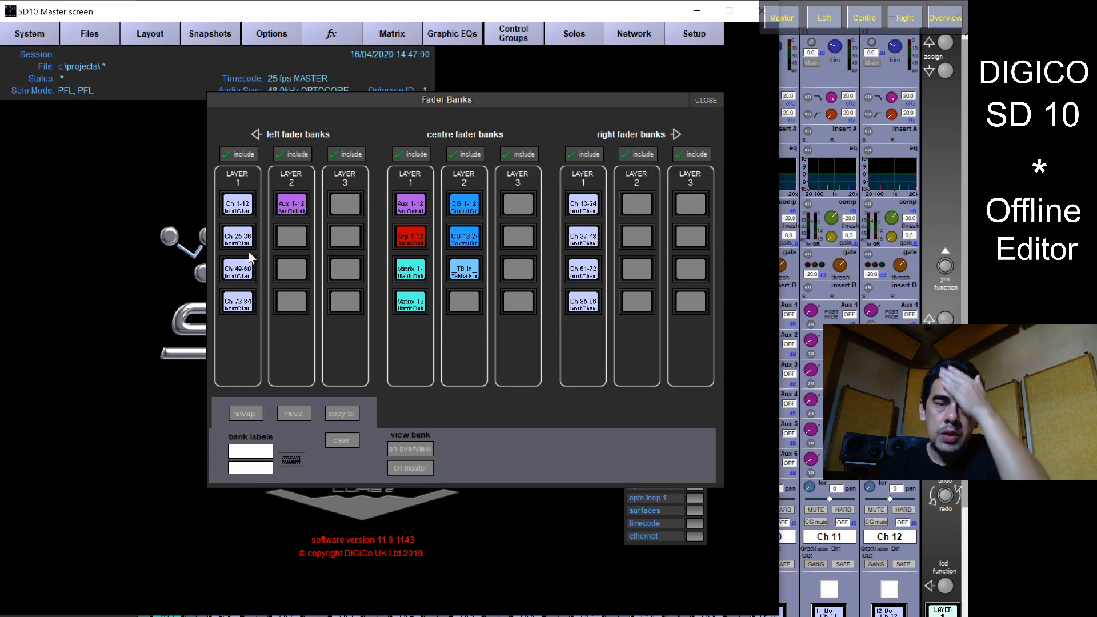
pyautogui.click(303, 208)
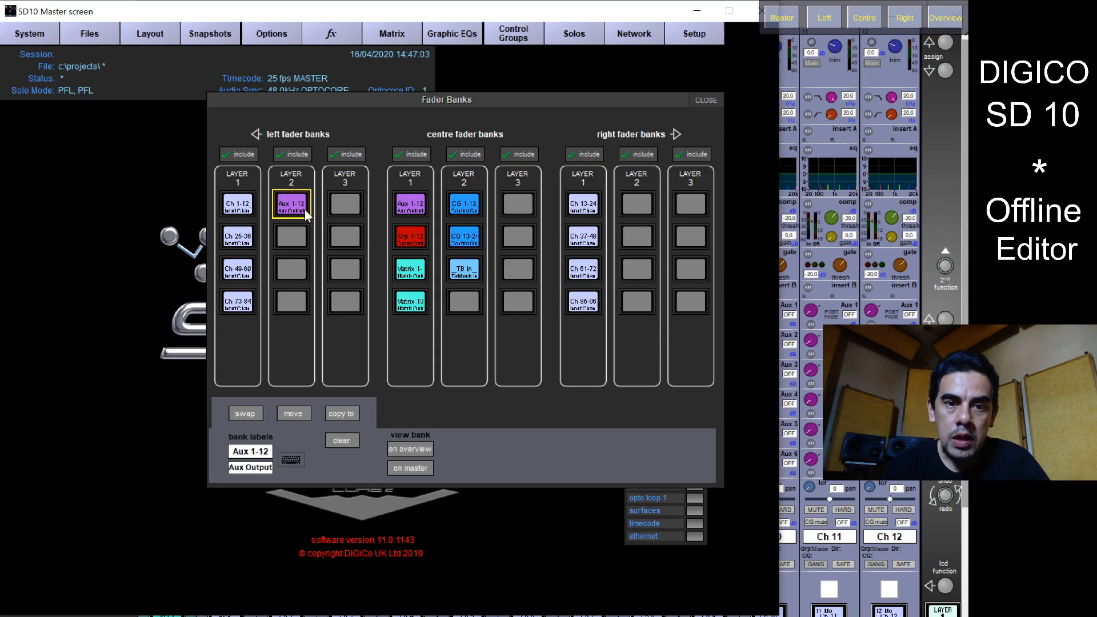
pyautogui.click(342, 441)
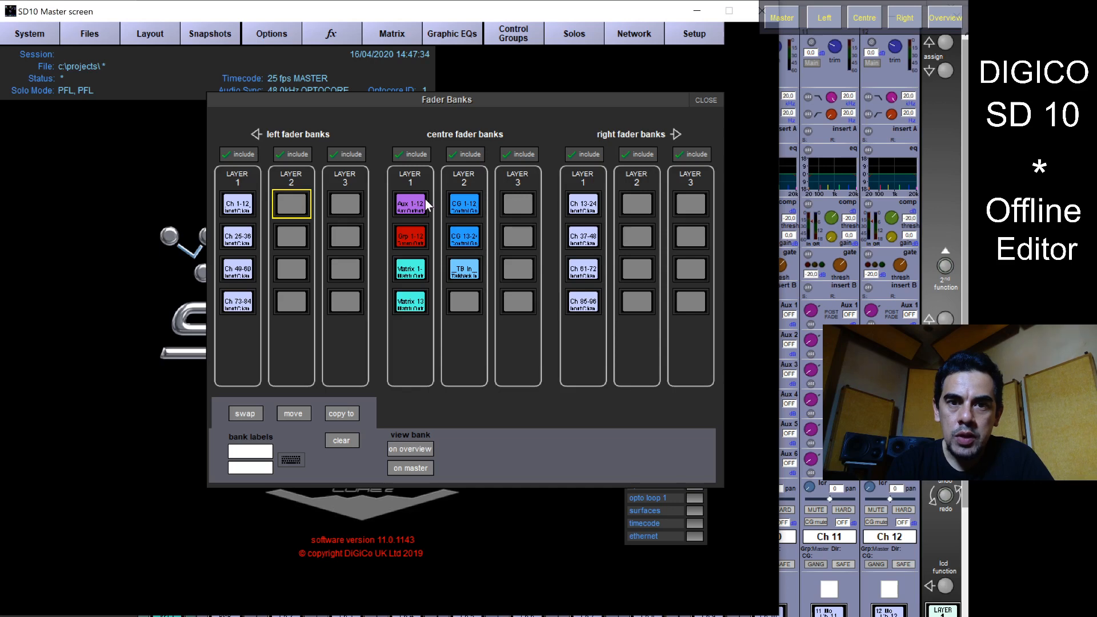
pyautogui.click(419, 237)
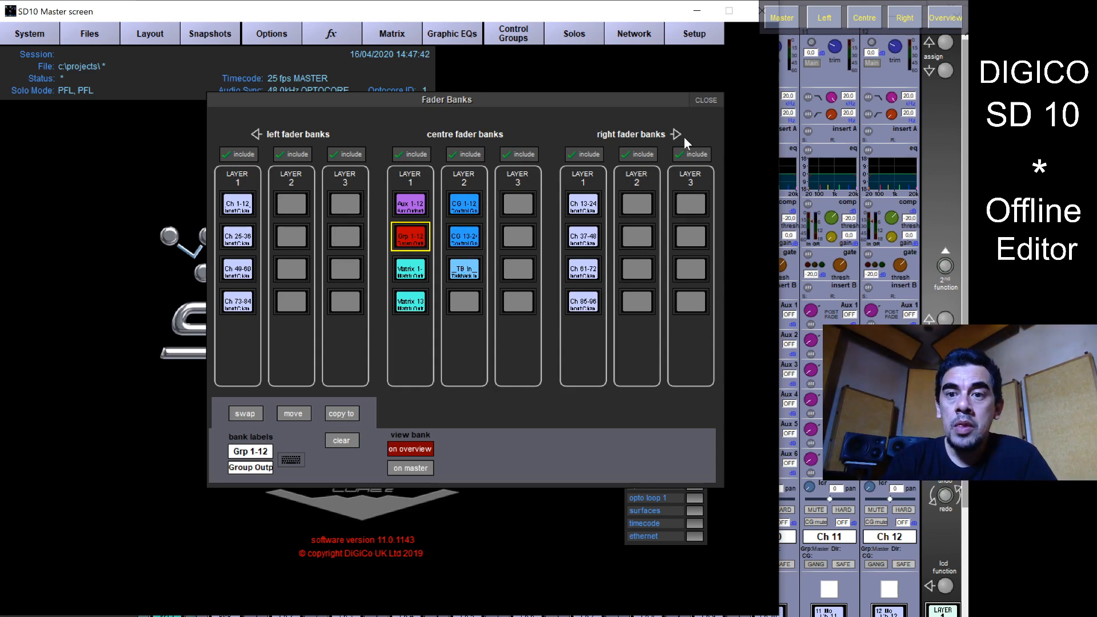
pyautogui.click(706, 101)
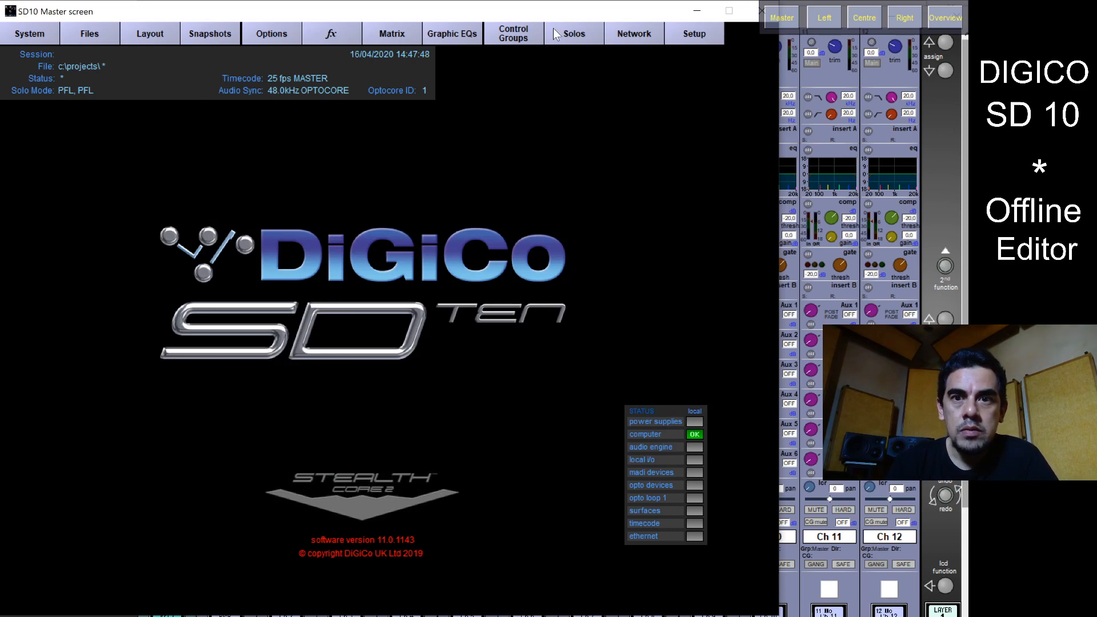
# - Change the device type of the MADI 1 port to SD Rack in the audio I/O setup, accepting the loss of its settings
pyautogui.click(683, 34)
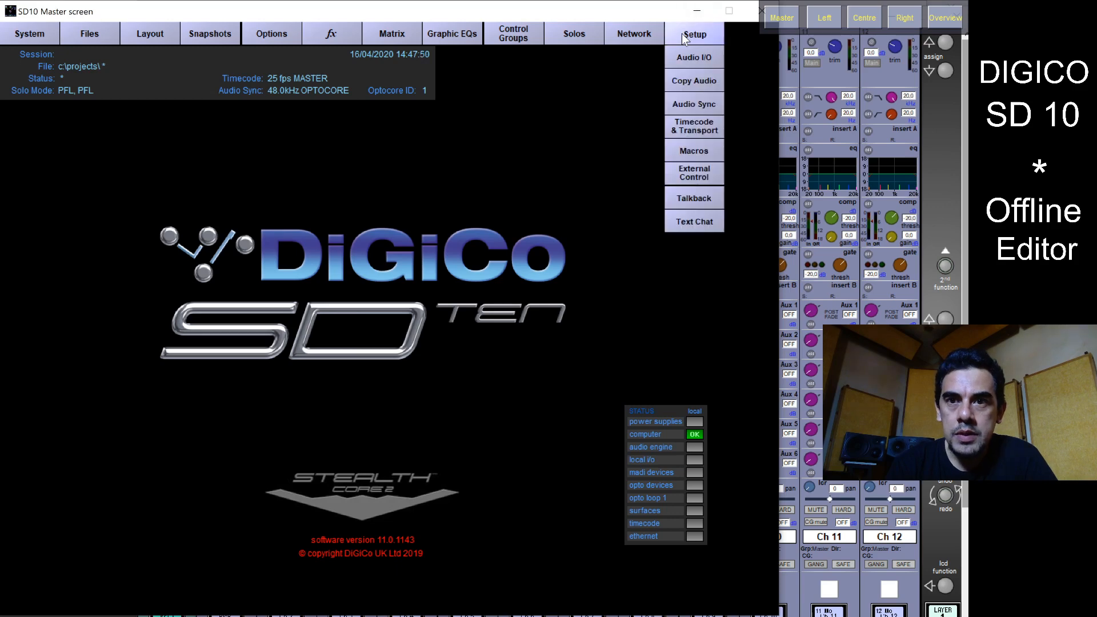
pyautogui.click(684, 65)
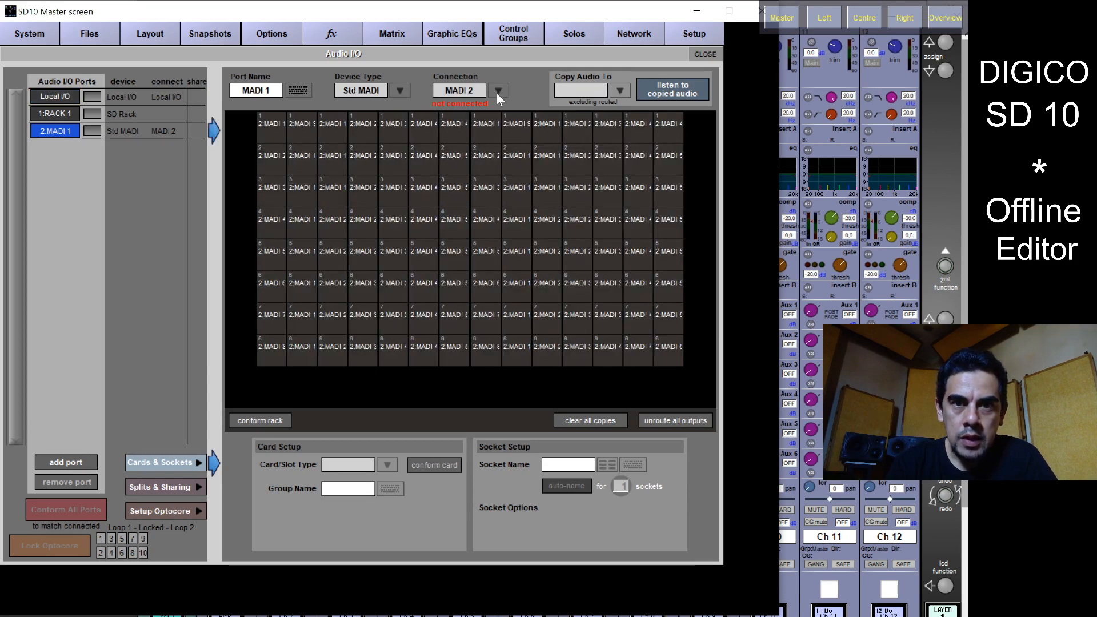
pyautogui.click(497, 93)
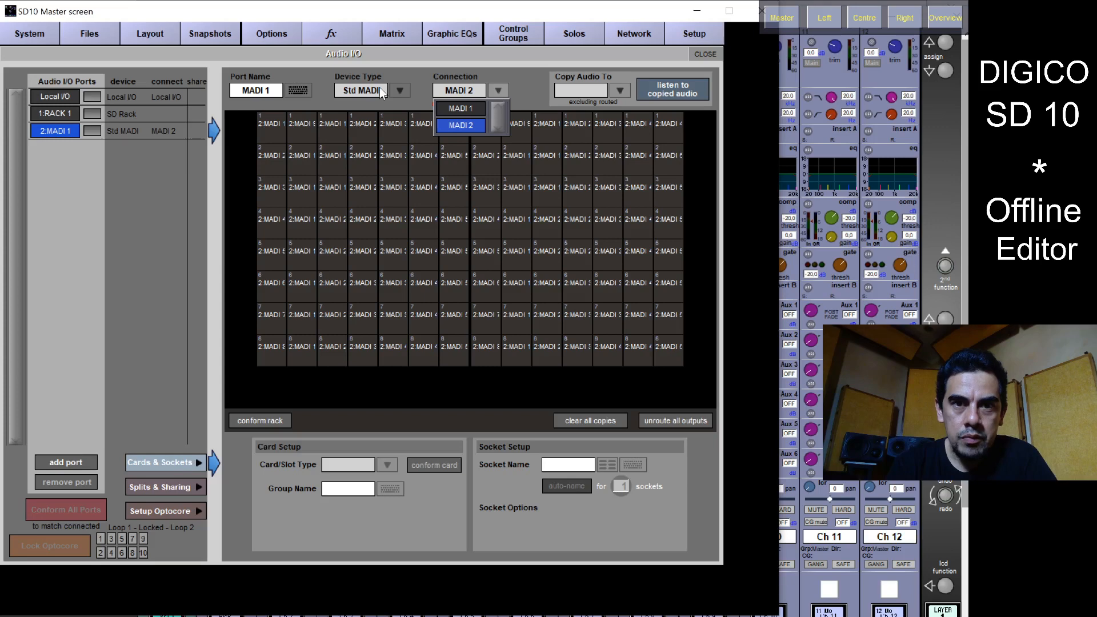
pyautogui.click(398, 90)
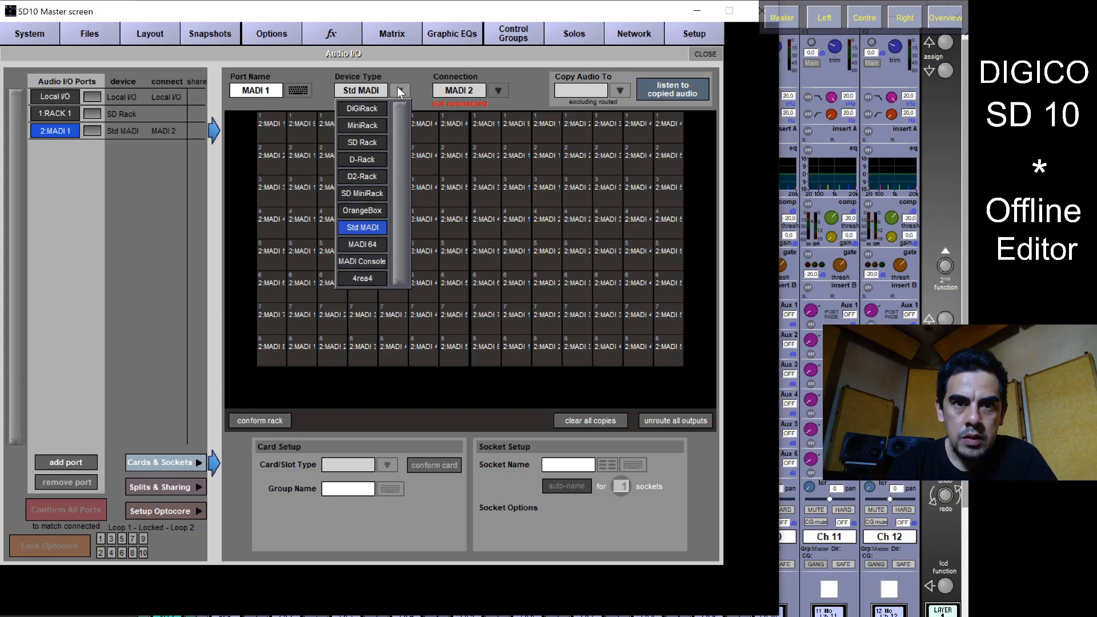
pyautogui.click(369, 137)
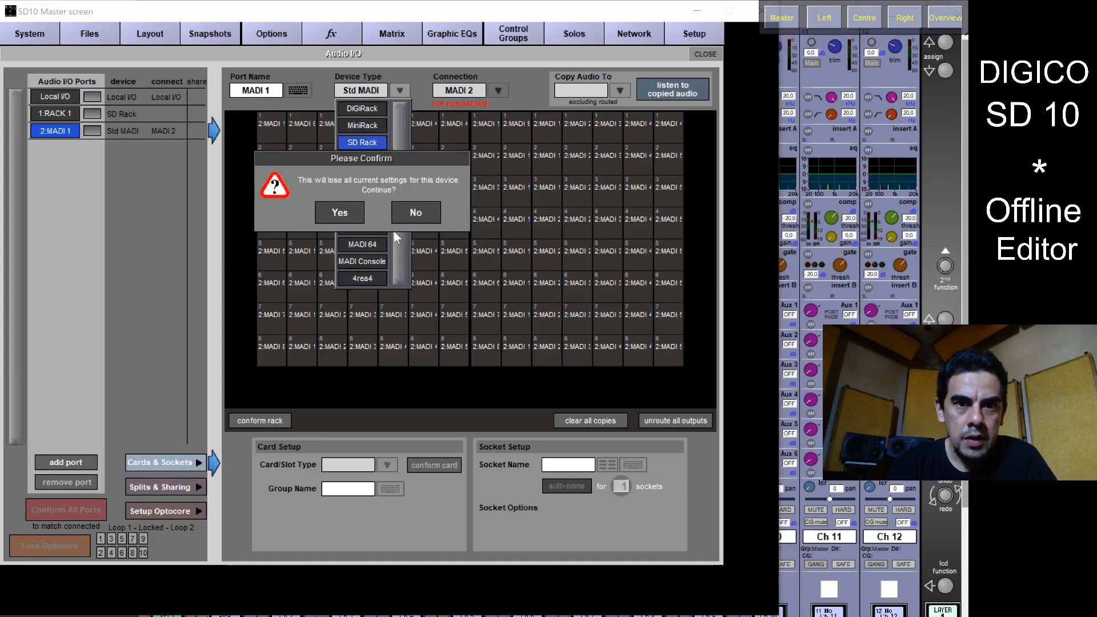
pyautogui.click(347, 211)
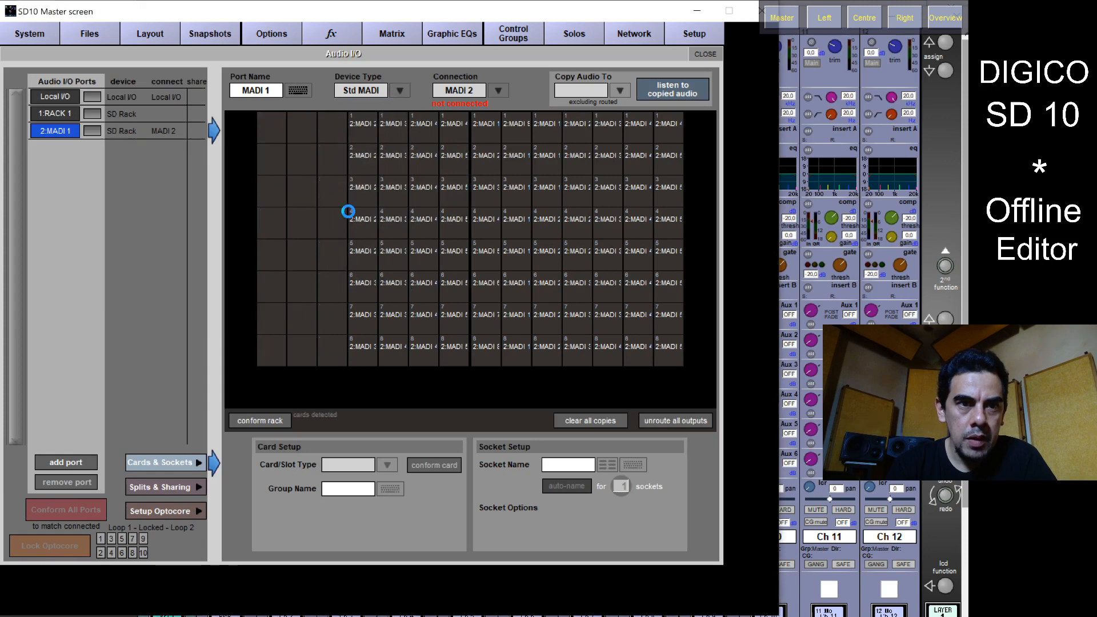
# - Rename the MADI 1 port as RACK 2
pyautogui.click(271, 88)
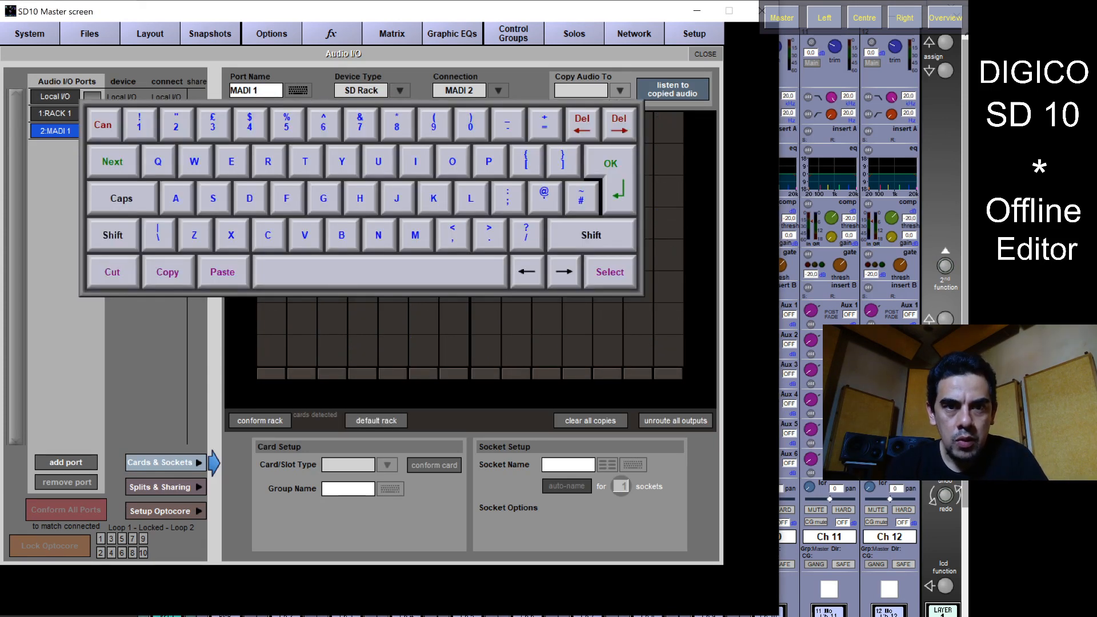
pyautogui.hotkey('ctrl', 'a')
pyautogui.write('rack')
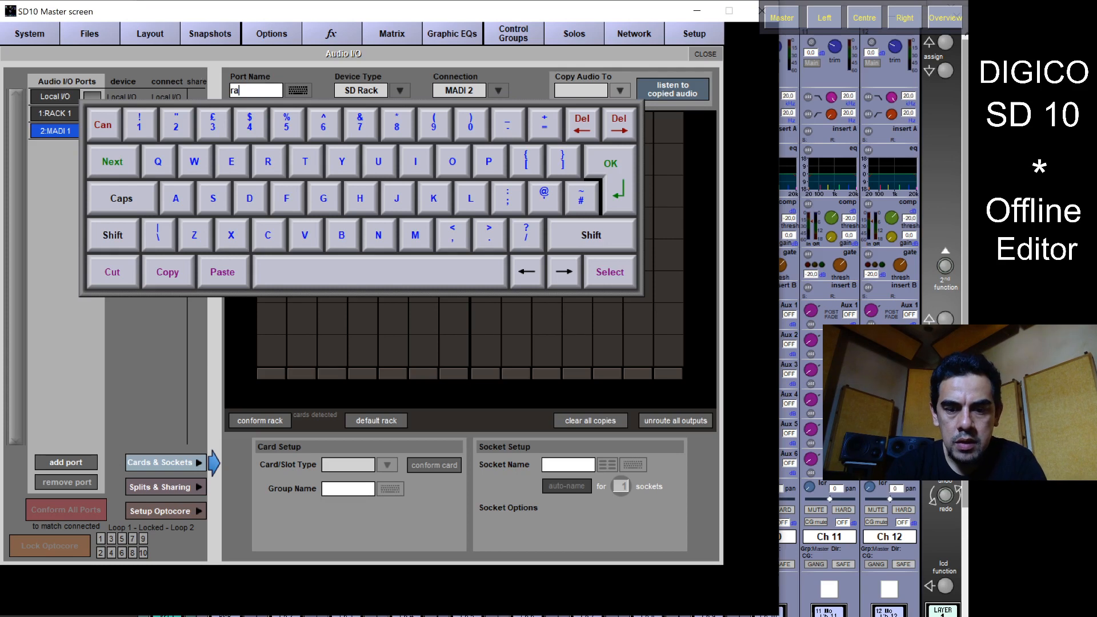
pyautogui.press('BackSpace')
pyautogui.press('BackSpace')
pyautogui.press('BackSpace')
pyautogui.press('BackSpace')
pyautogui.write('RA')
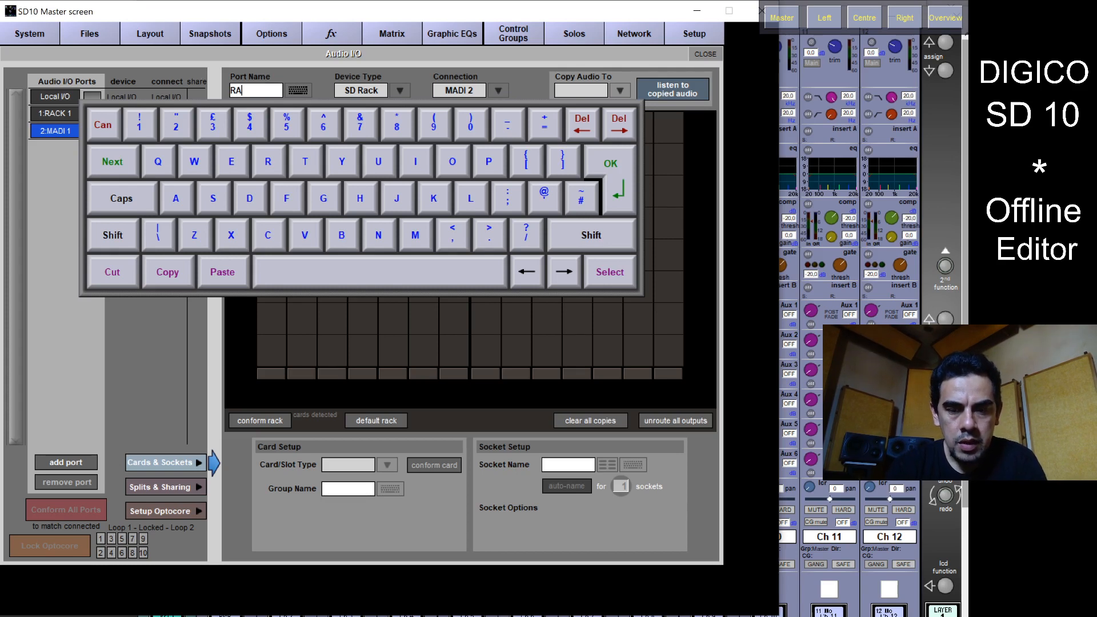
pyautogui.write('CK 2')
pyautogui.press('Return')
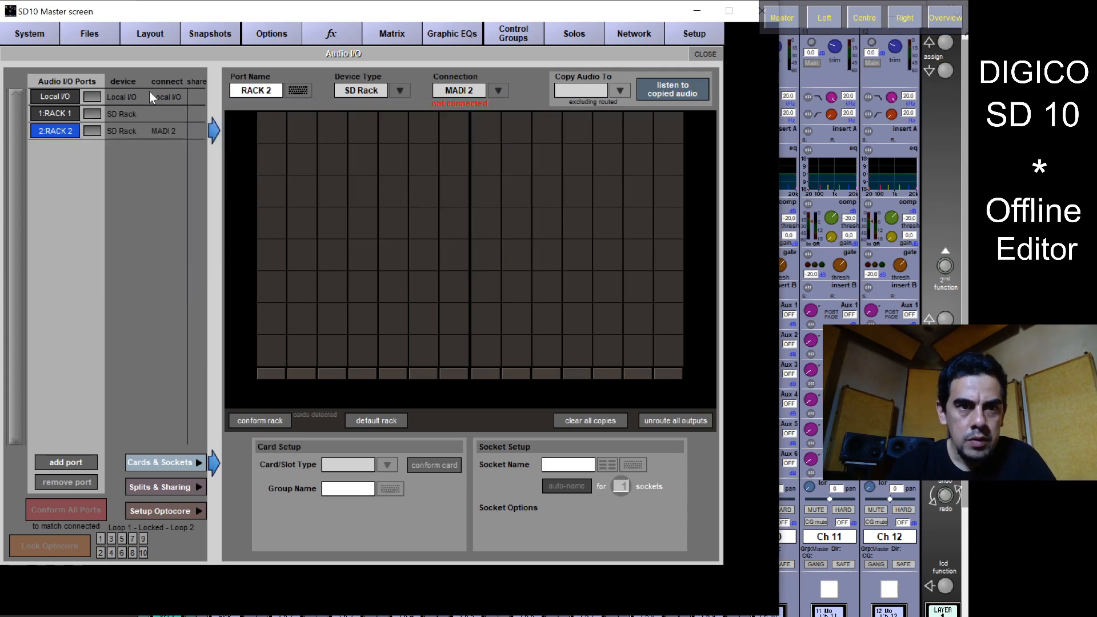
# - Check the card layout of RACK 1 and assign a Mic card to the first slot of RACK 2
pyautogui.click(51, 111)
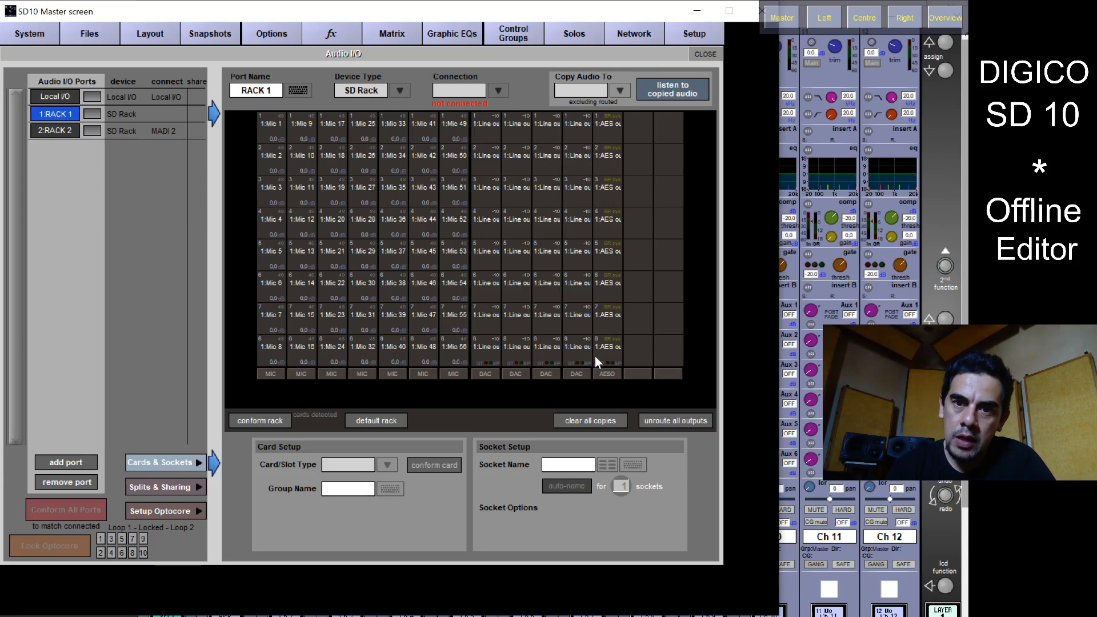
pyautogui.click(64, 128)
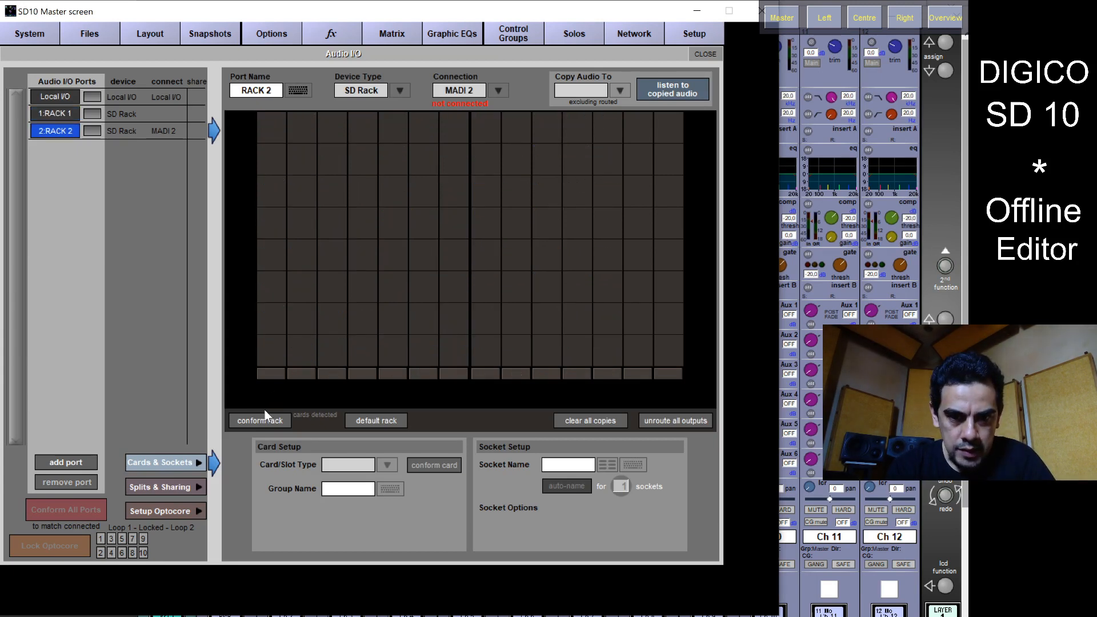
pyautogui.click(285, 300)
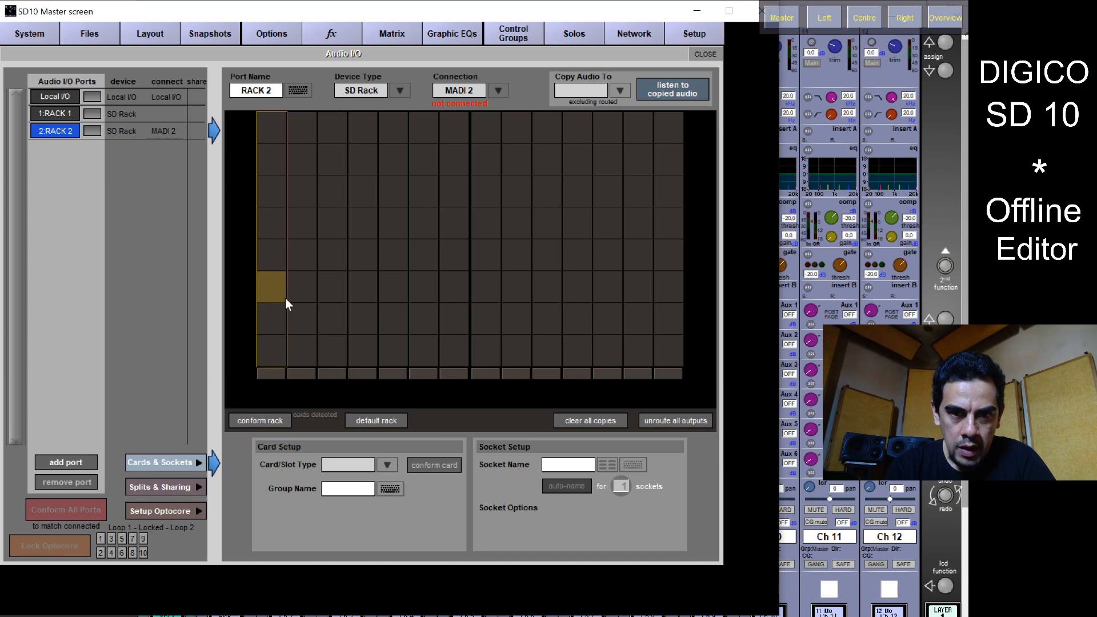
pyautogui.click(396, 464)
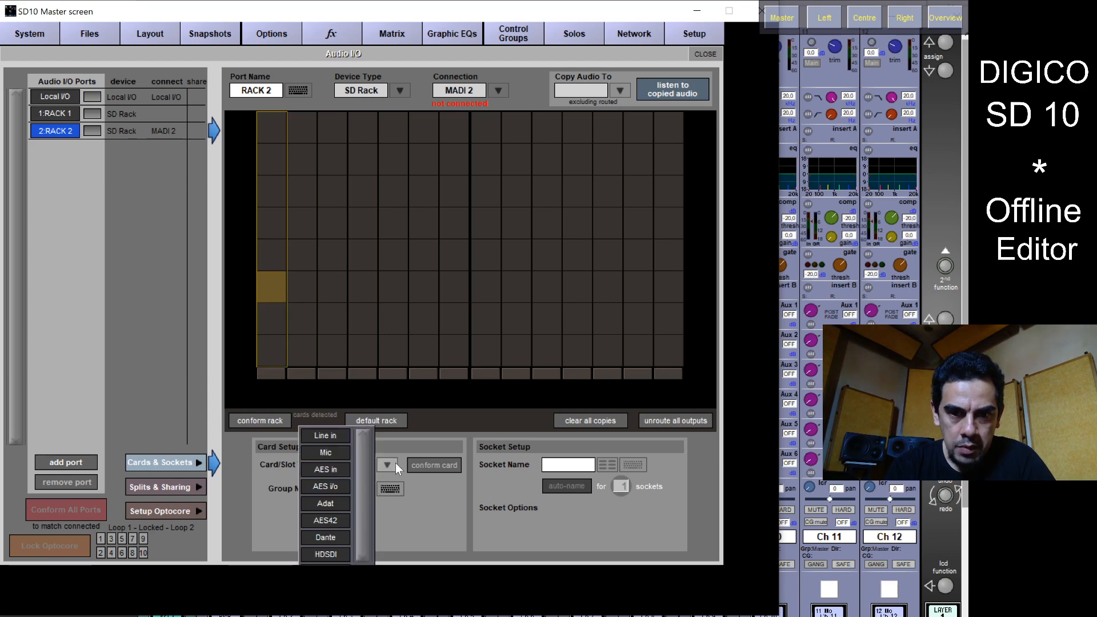
pyautogui.click(344, 452)
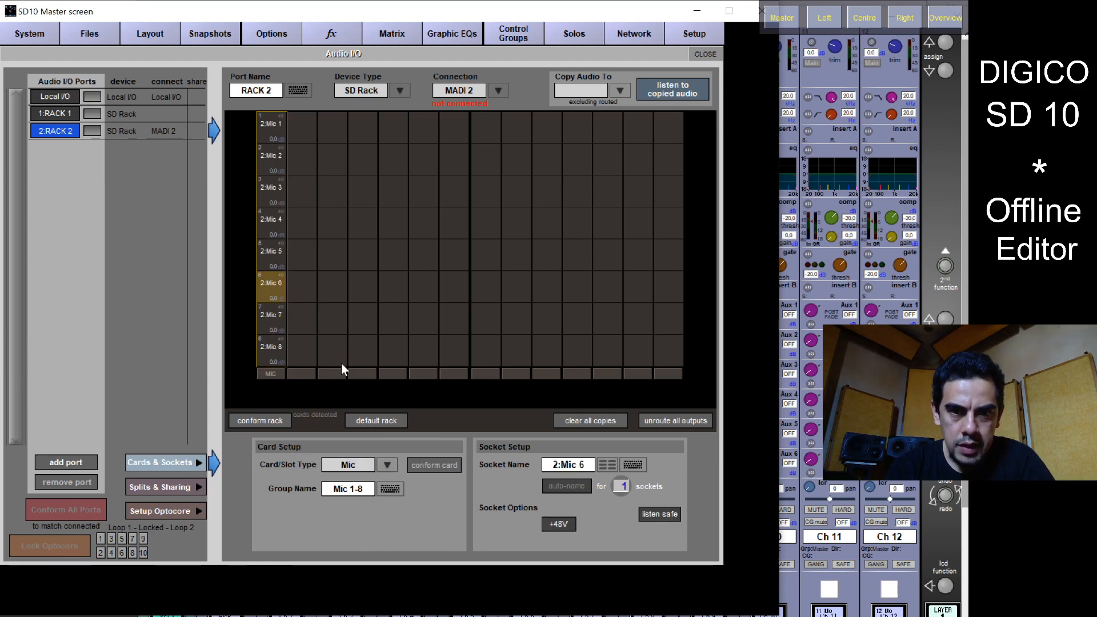
# - Assign Mic cards to the second, third and fourth slots of RACK 2
pyautogui.click(311, 354)
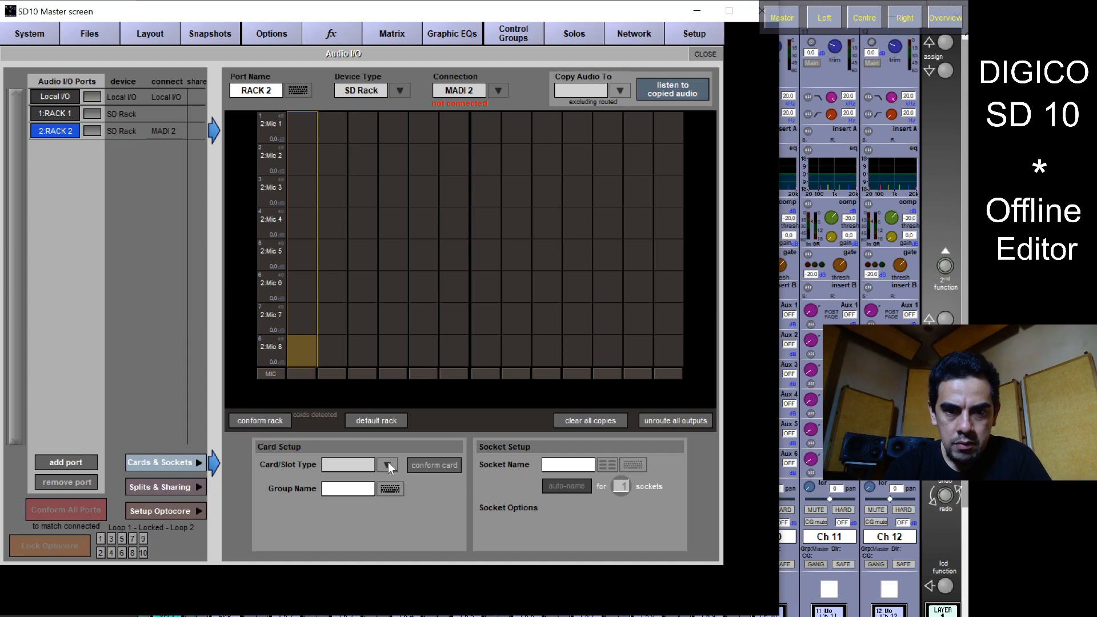
pyautogui.click(388, 462)
pyautogui.click(334, 451)
pyautogui.click(331, 342)
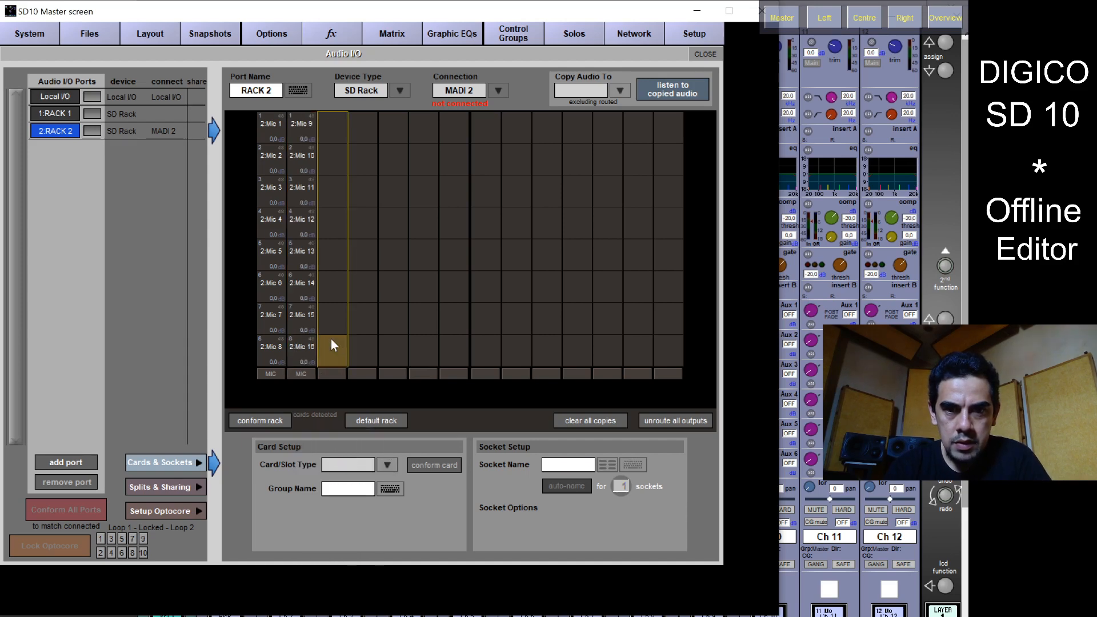
pyautogui.click(381, 463)
pyautogui.click(336, 449)
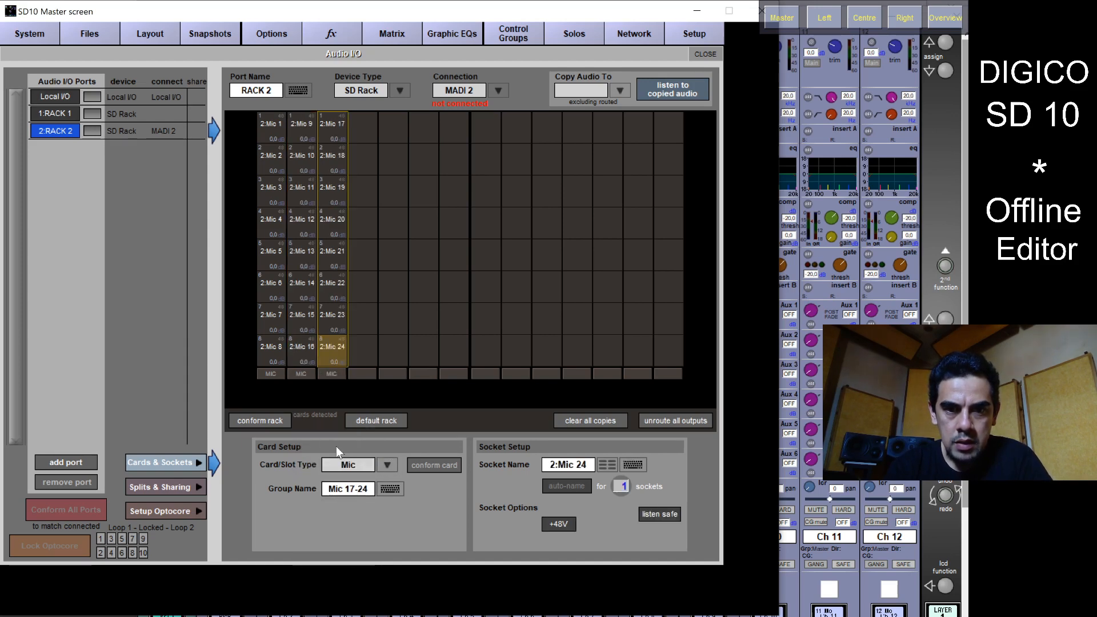
pyautogui.click(365, 358)
pyautogui.click(383, 458)
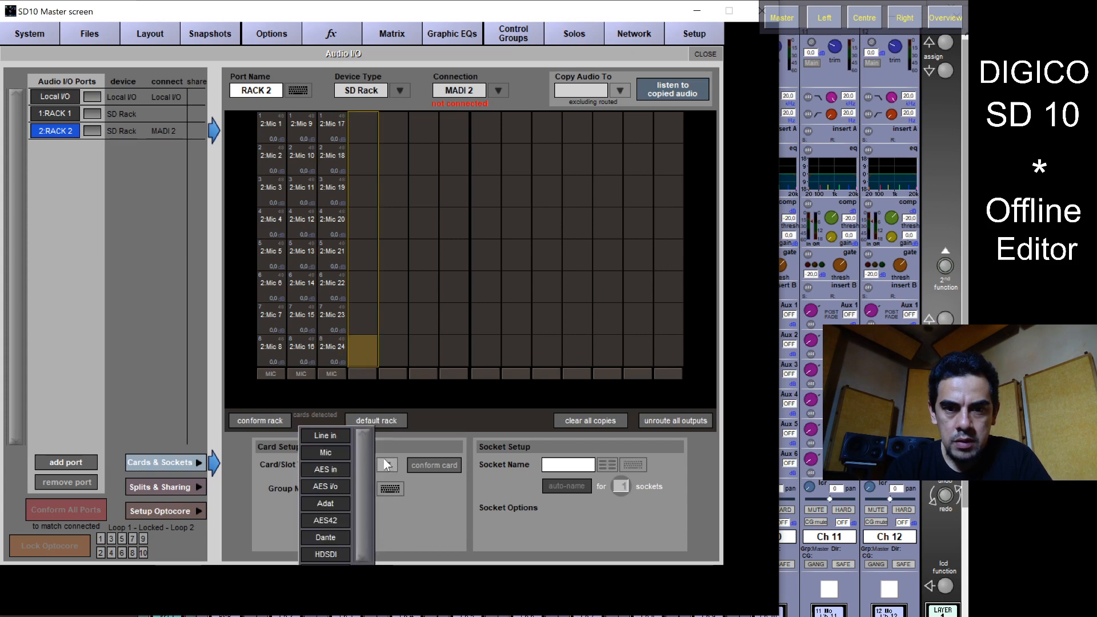
pyautogui.click(328, 449)
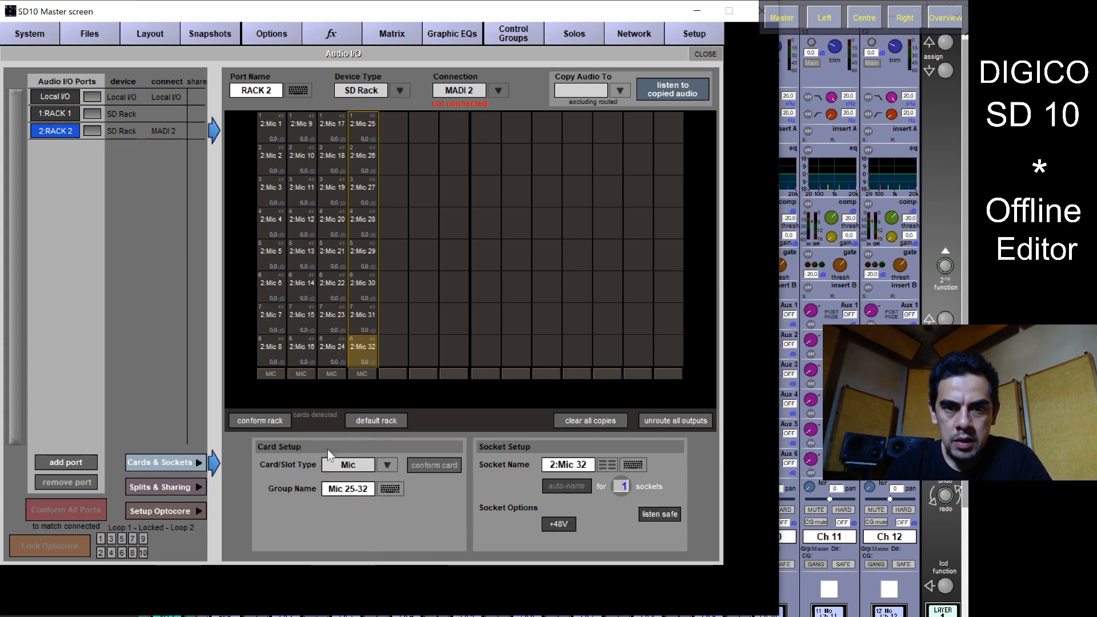
# - Assign Mic cards to the fifth, sixth and seventh slots of RACK 2
pyautogui.click(399, 352)
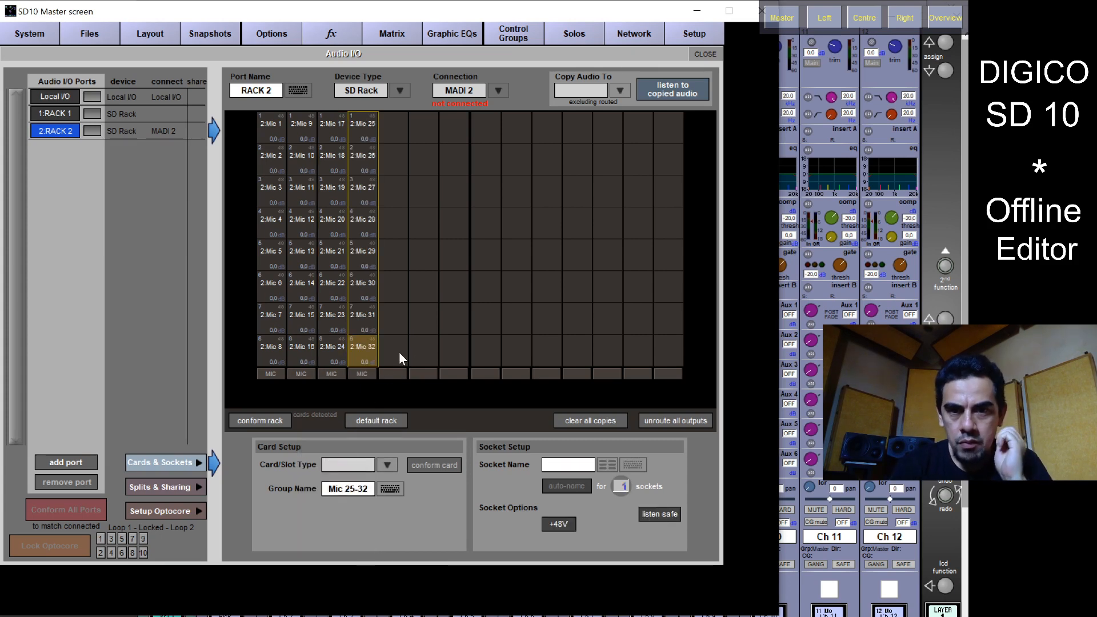
pyautogui.click(394, 463)
pyautogui.click(327, 450)
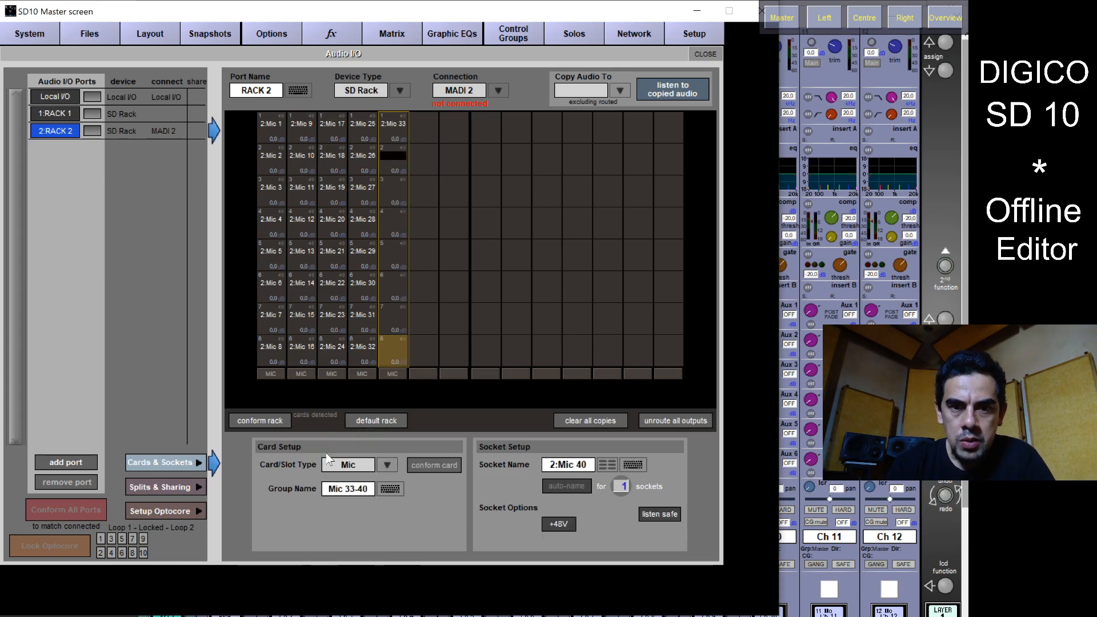
pyautogui.click(435, 343)
pyautogui.click(386, 463)
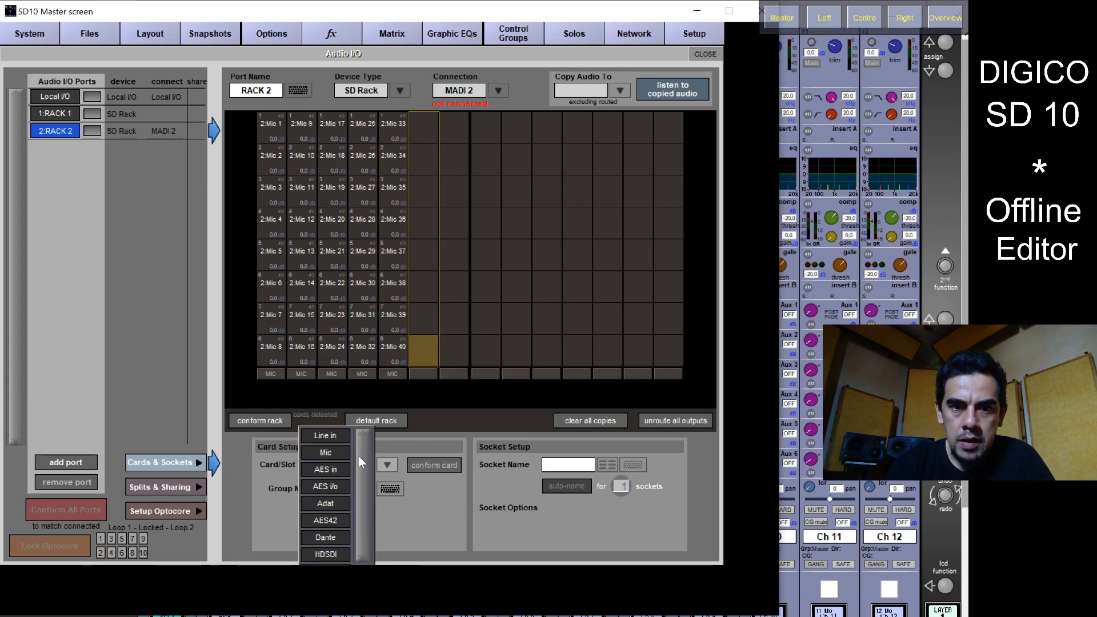
pyautogui.click(338, 451)
pyautogui.click(452, 348)
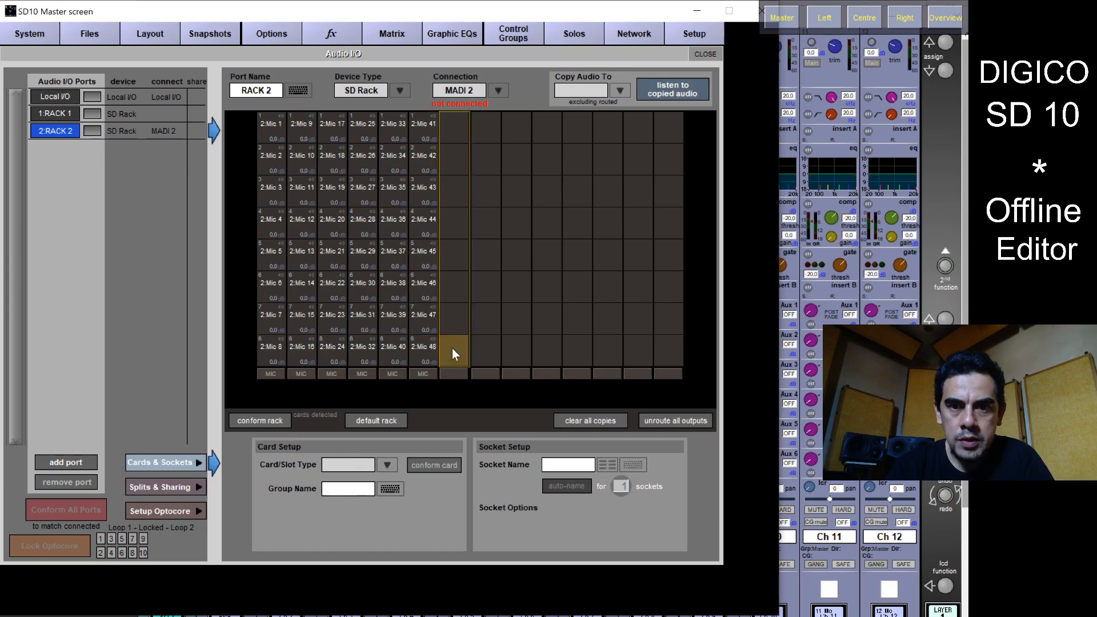
pyautogui.click(388, 465)
pyautogui.click(330, 454)
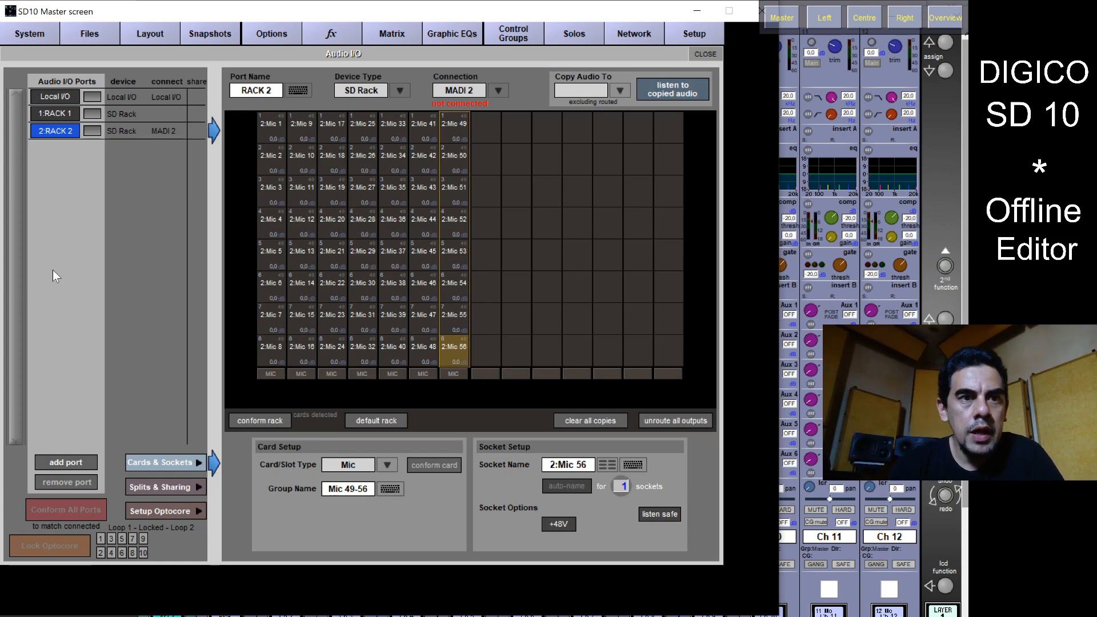
# - Add two Std MADI ports to the audio I/O port list
pyautogui.click(59, 115)
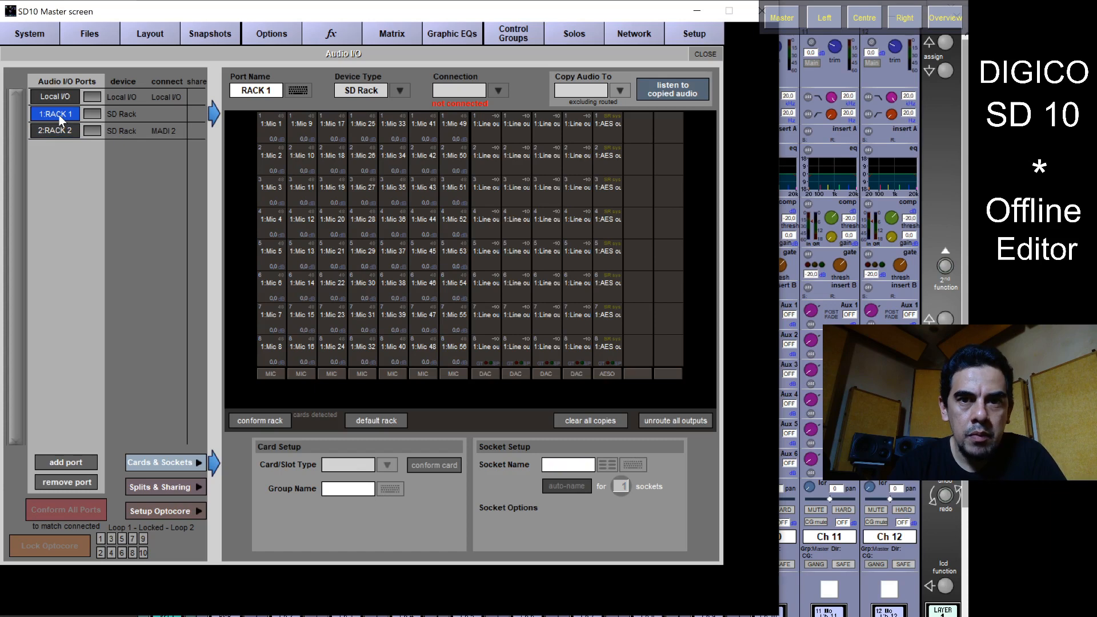
pyautogui.click(81, 462)
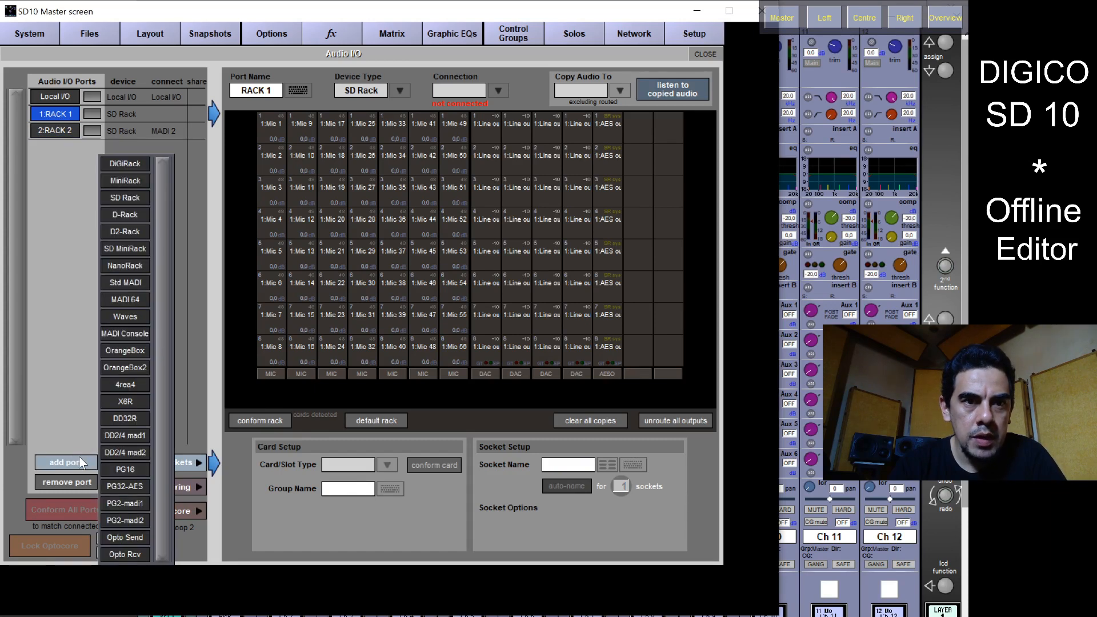
pyautogui.click(126, 282)
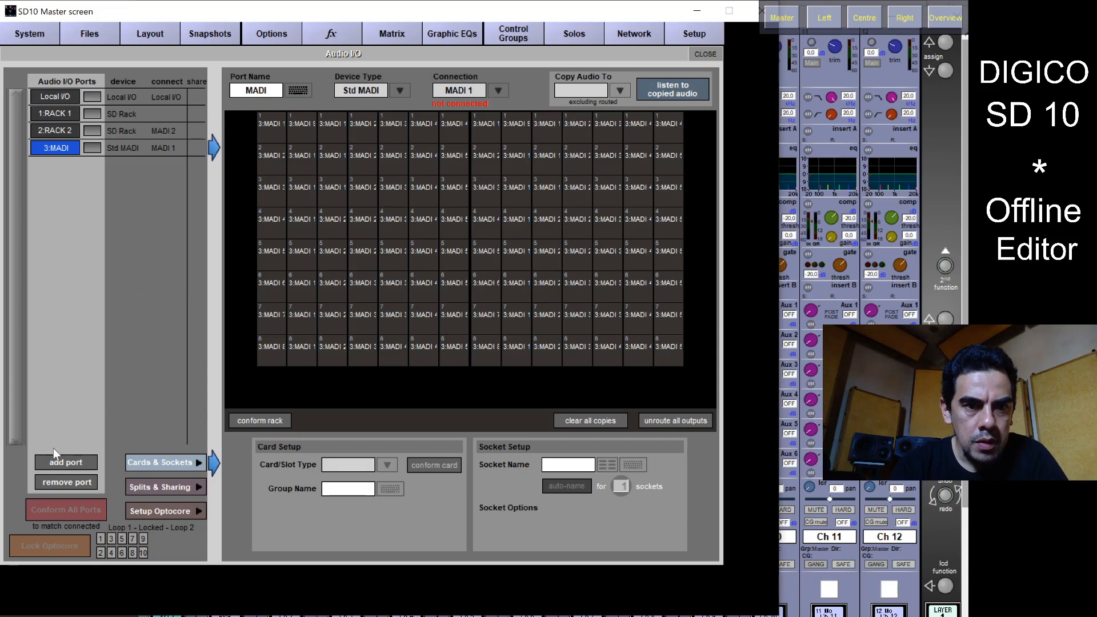
pyautogui.click(48, 463)
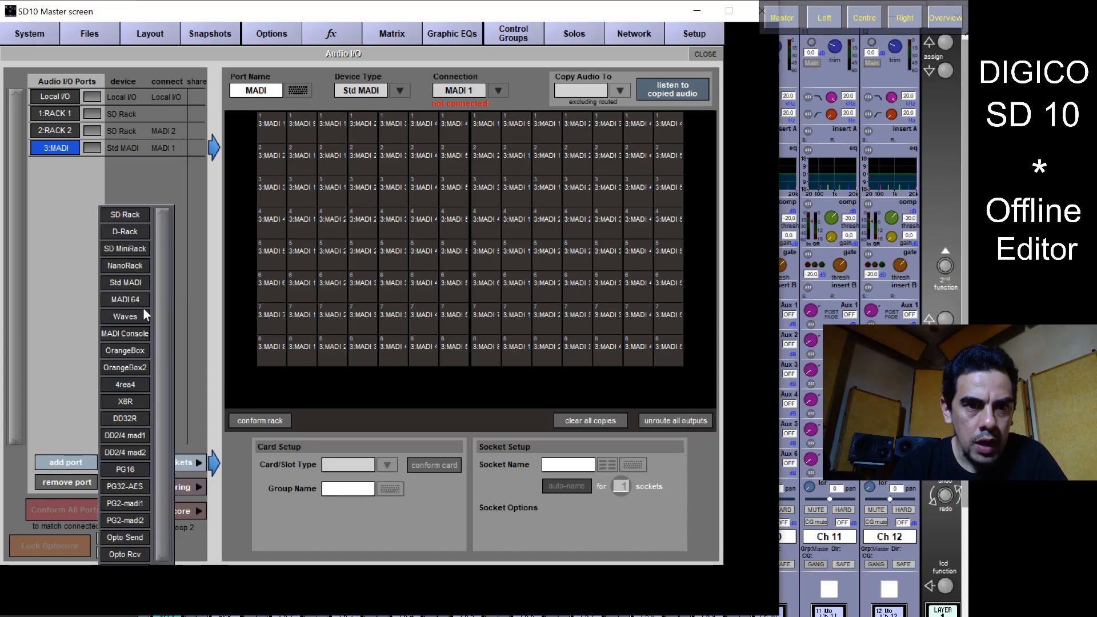
pyautogui.click(132, 281)
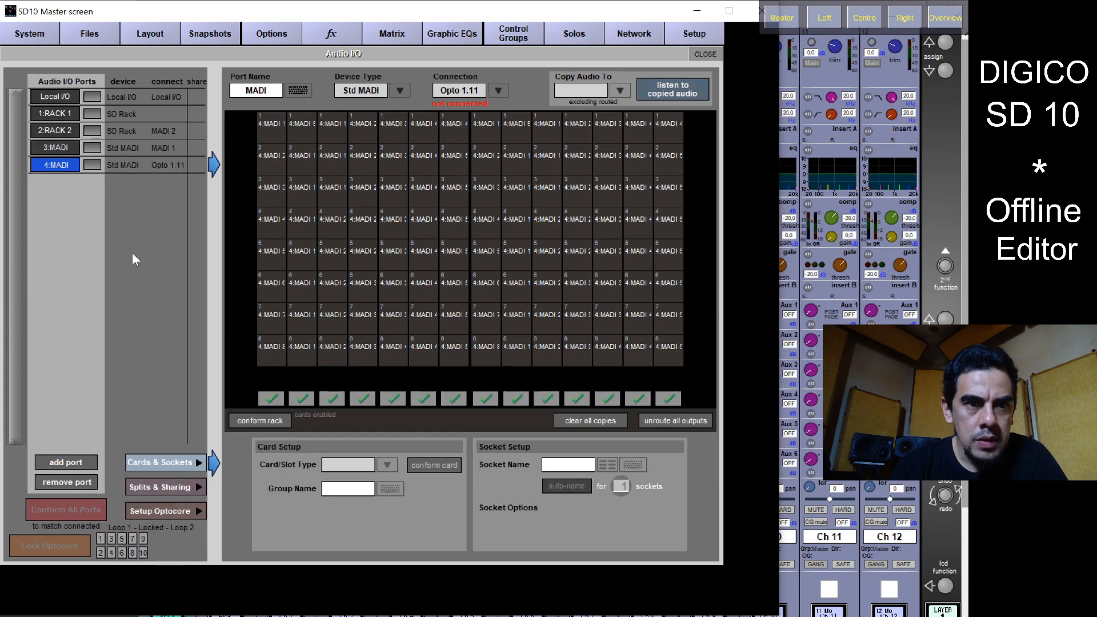
# - Check RACK 1's copy-audio destinations and rename the first added Std MADI port as MADI 1
pyautogui.click(71, 114)
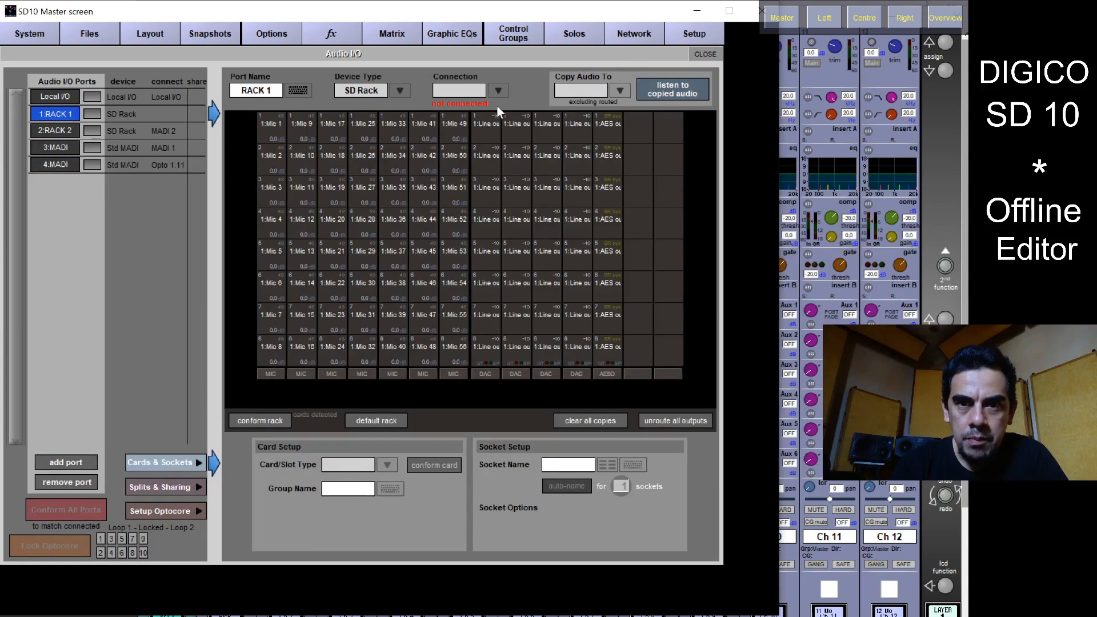
pyautogui.click(624, 88)
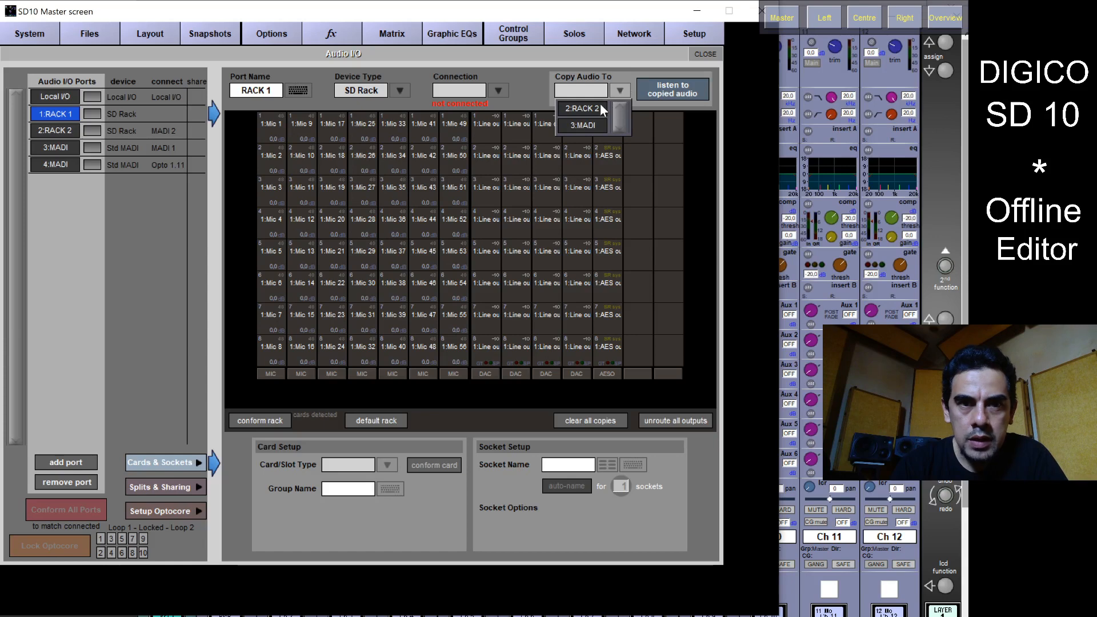
pyautogui.click(57, 151)
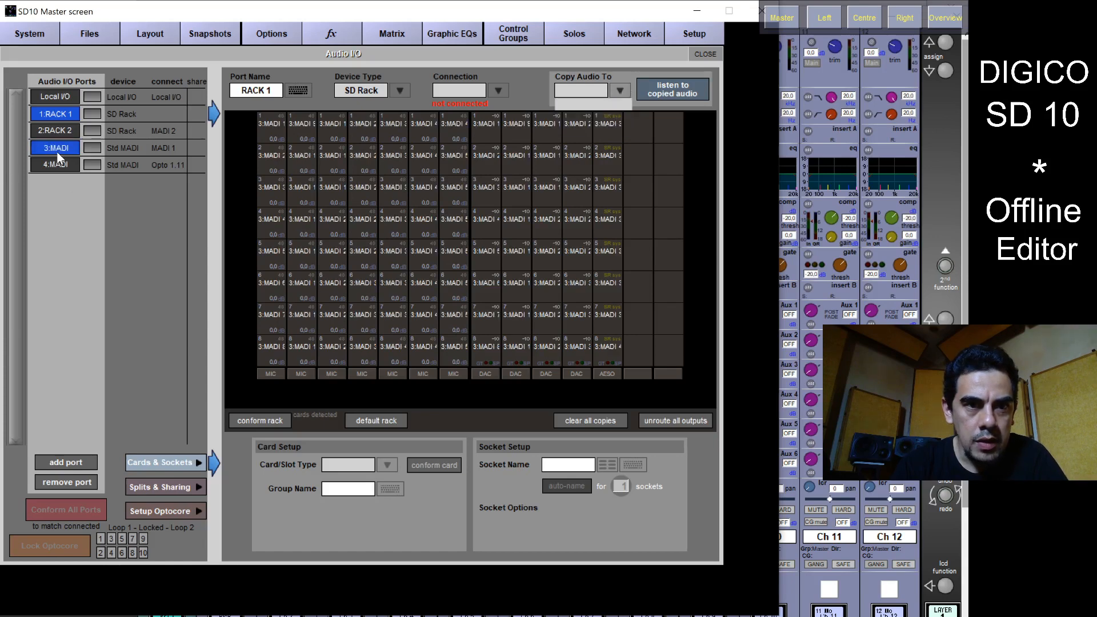
pyautogui.click(274, 94)
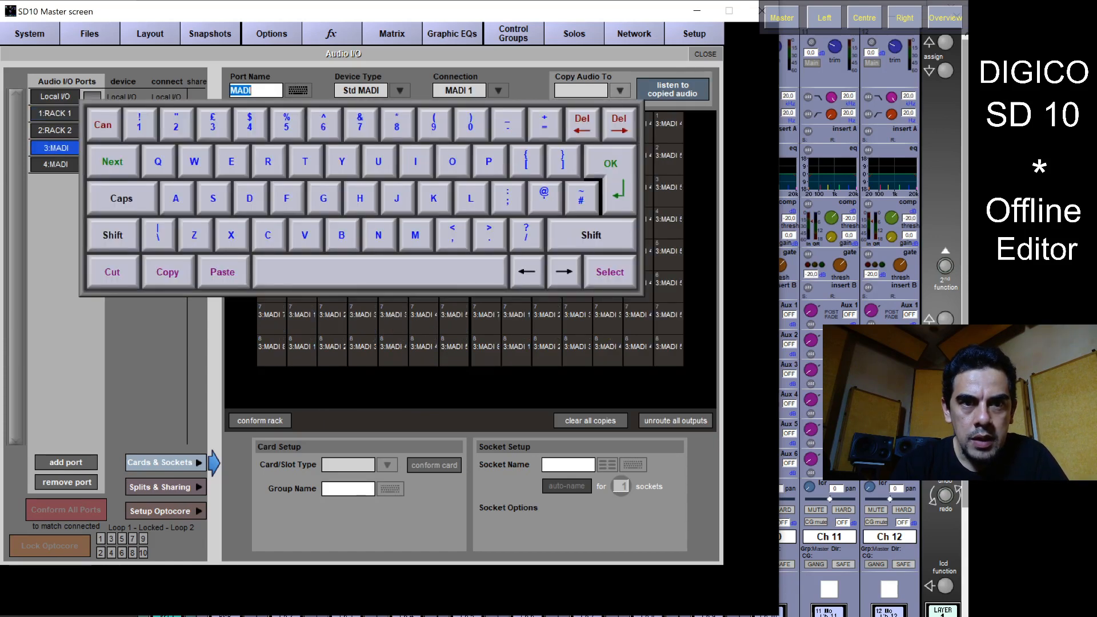
pyautogui.write('MADI 1')
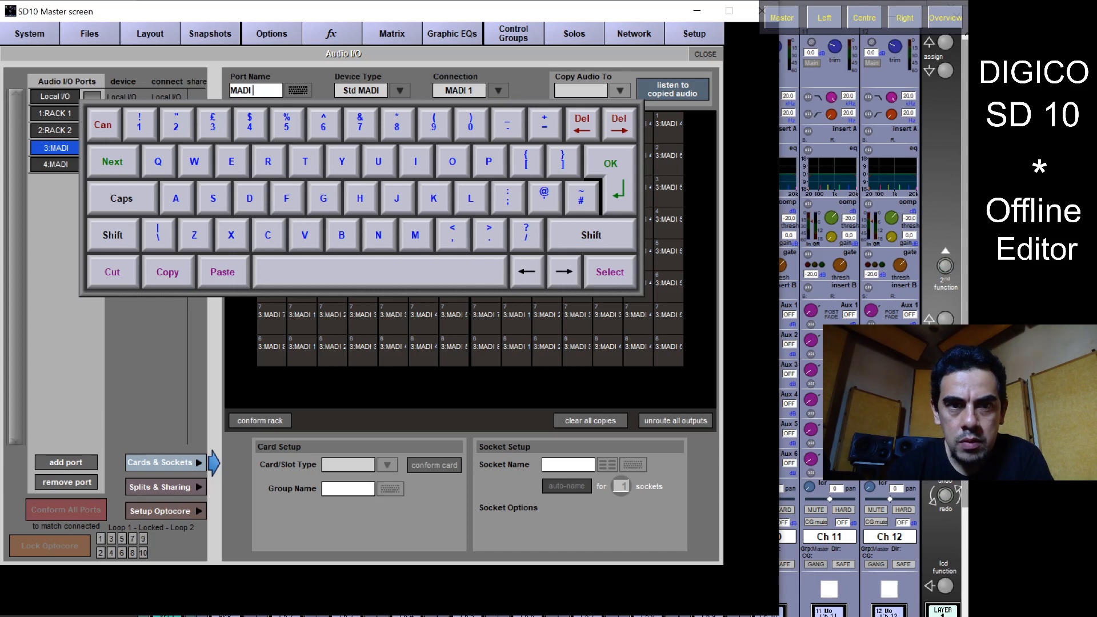
pyautogui.press('Return')
# - Rename the second added Std MADI port as MADI 2
pyautogui.click(80, 166)
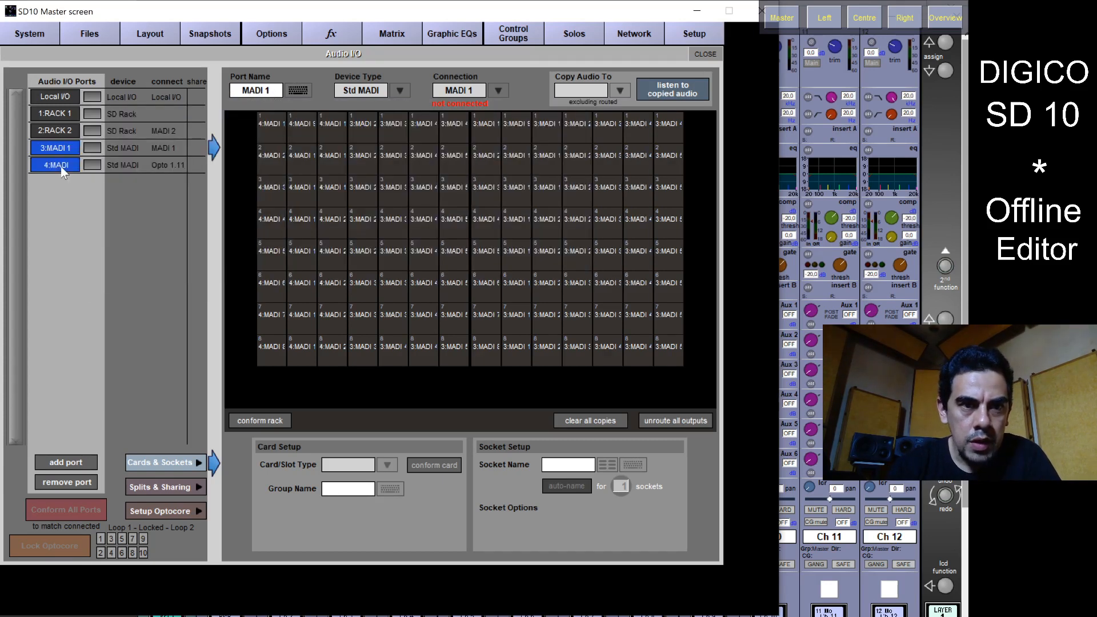
pyautogui.click(265, 94)
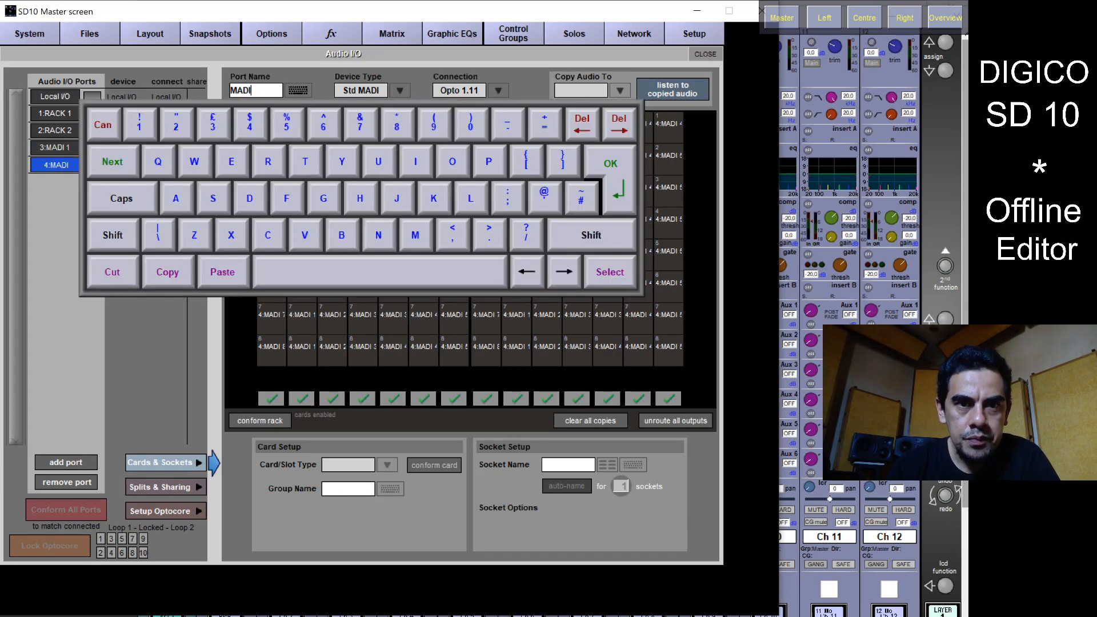
pyautogui.write('MADI 2')
pyautogui.press('Return')
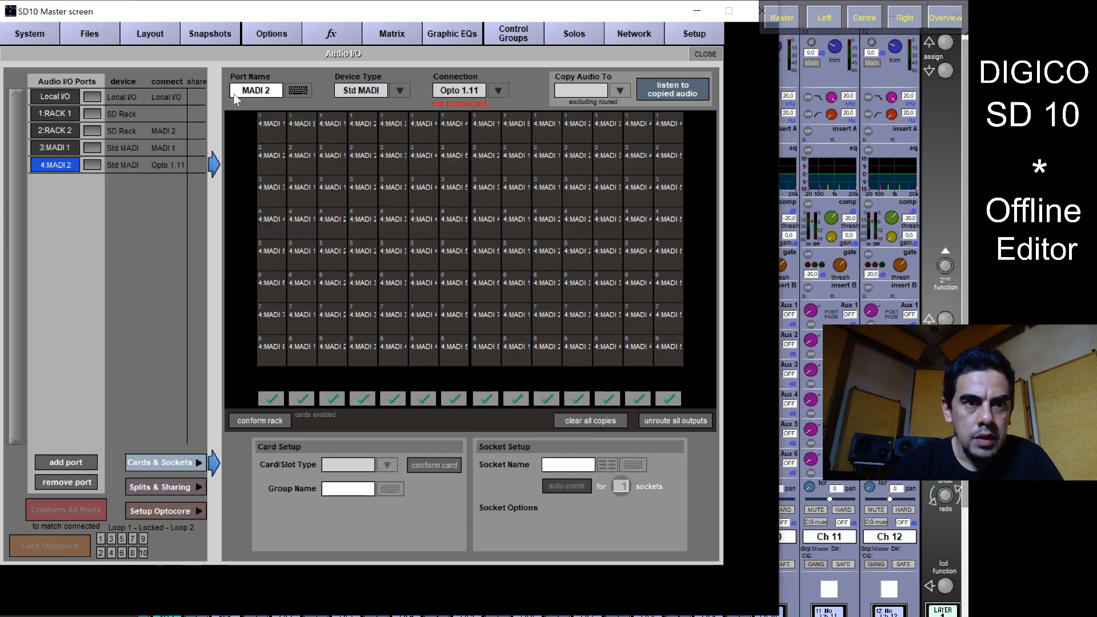
# - Set RACK 1 to copy its audio to port 3:MADI 1
pyautogui.click(51, 114)
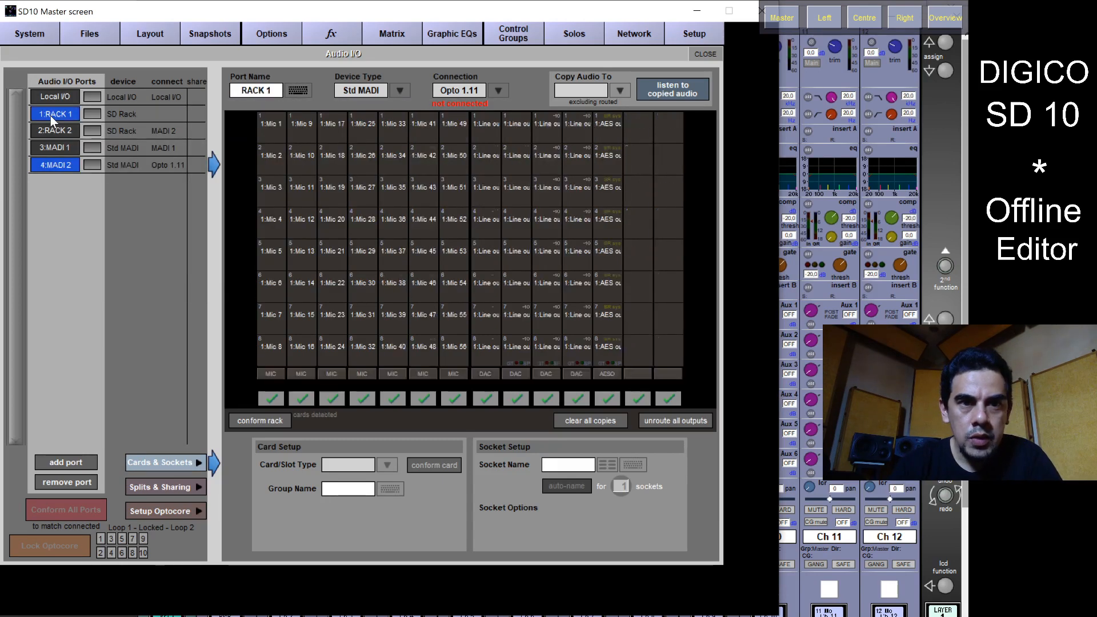
pyautogui.click(621, 92)
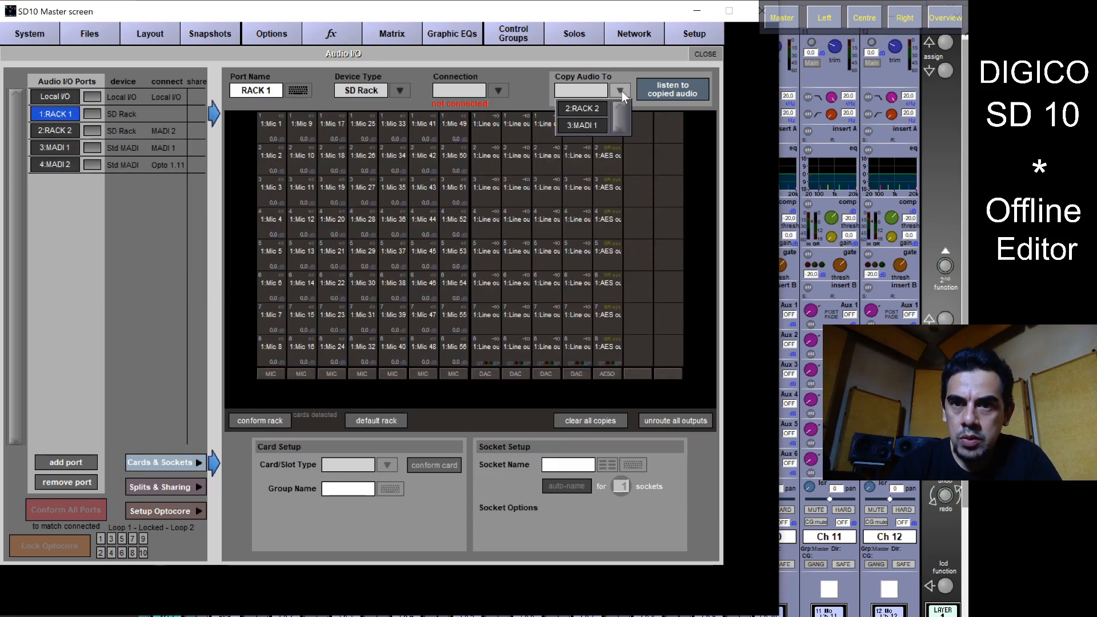
pyautogui.click(595, 127)
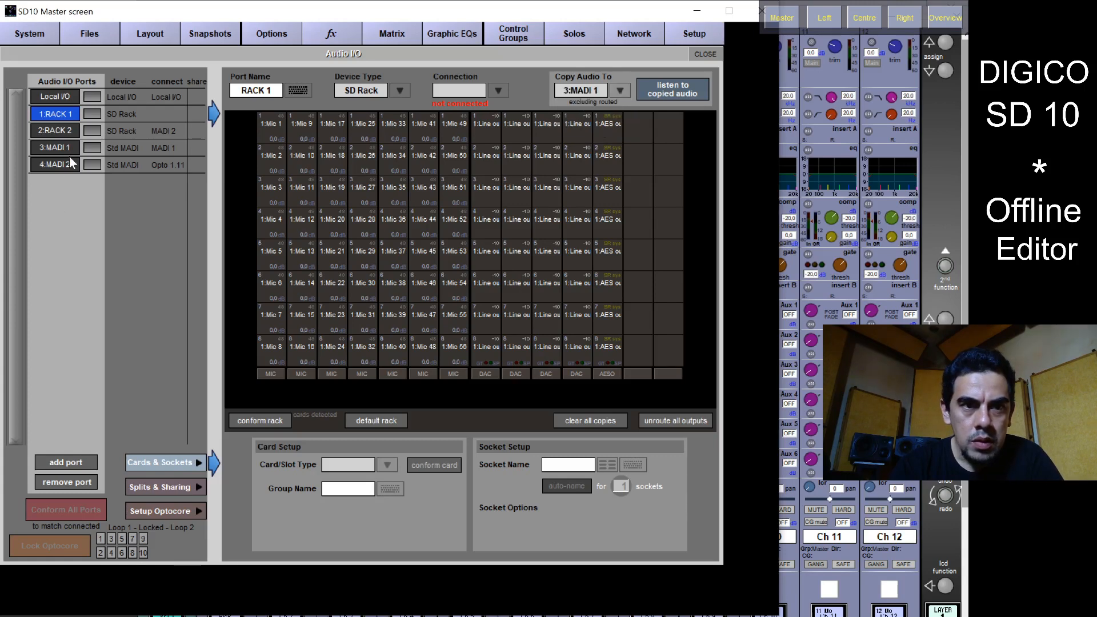
# - Check the copy-audio destinations offered for RACK 2 and the connections offered for the MADI 2 port
pyautogui.click(68, 130)
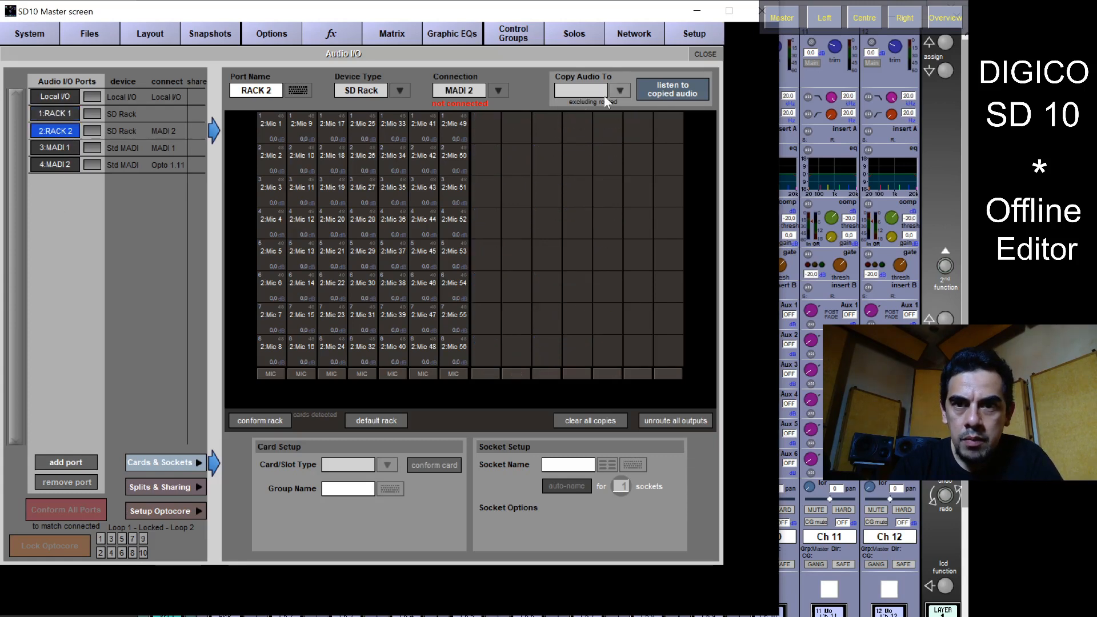
pyautogui.click(621, 90)
pyautogui.click(60, 167)
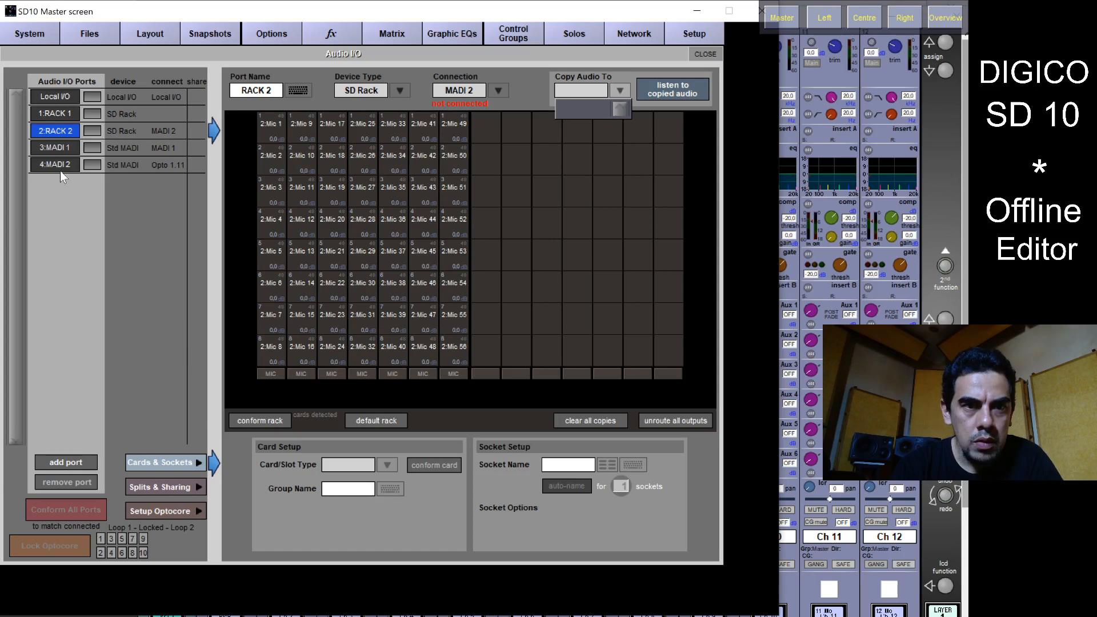
pyautogui.click(498, 90)
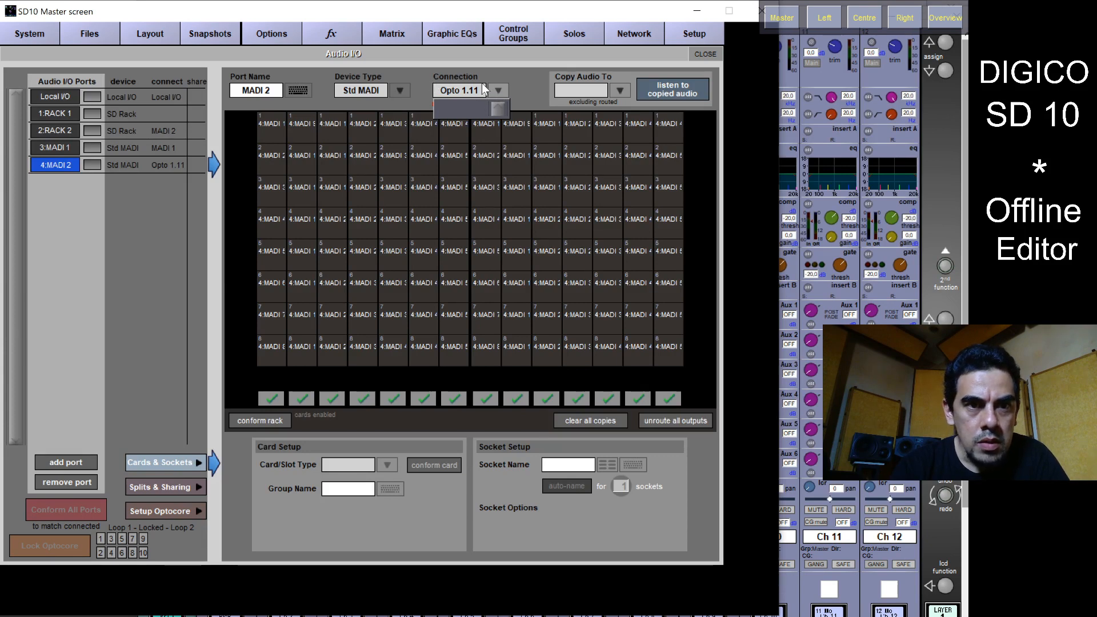
# - Release RACK 2 from its MADI connection by choosing Opto 1.22 and clearing that connection as well
pyautogui.click(63, 130)
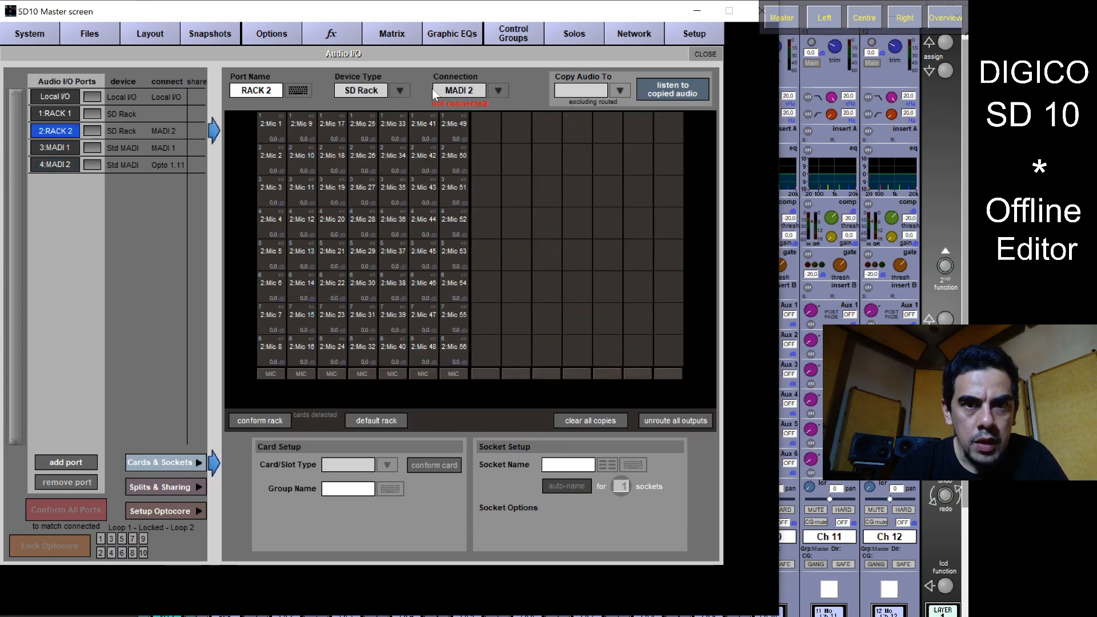
pyautogui.click(487, 85)
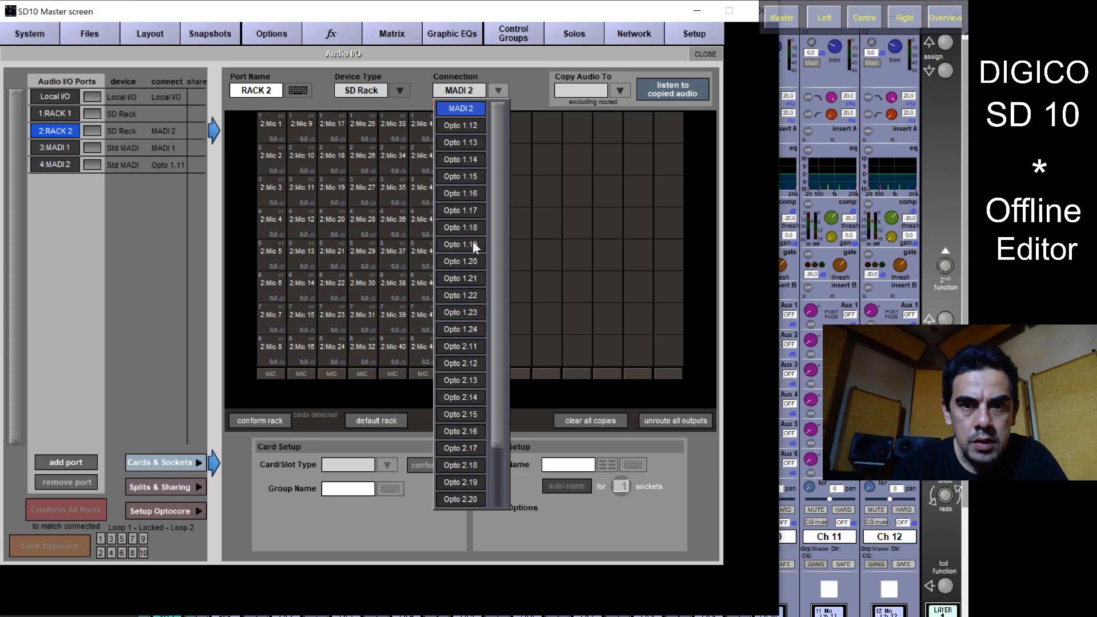
pyautogui.click(479, 299)
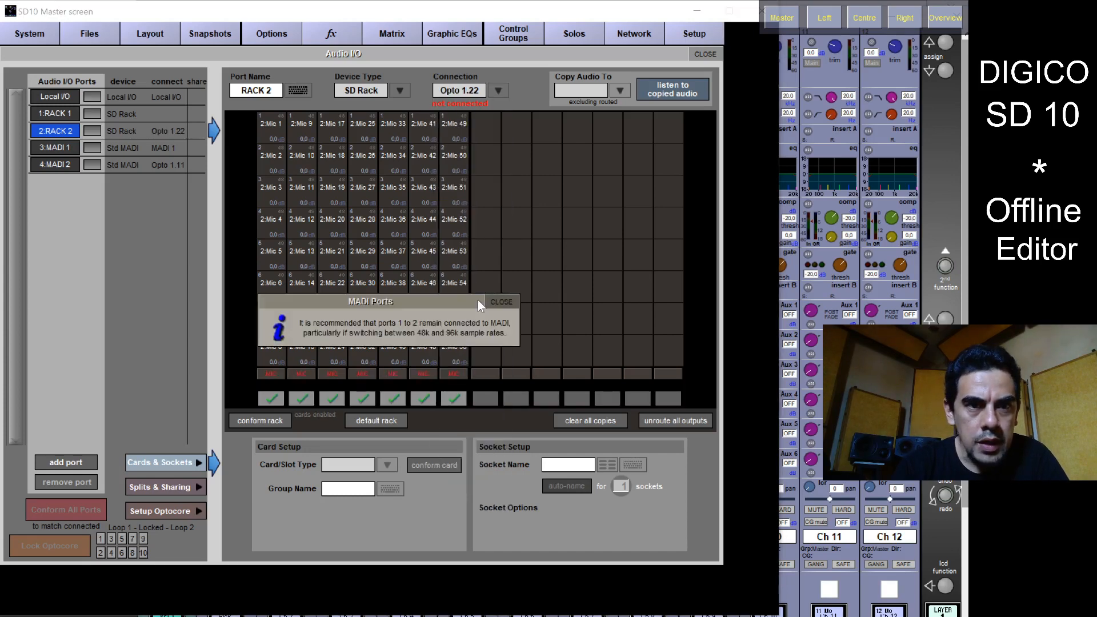
pyautogui.click(505, 91)
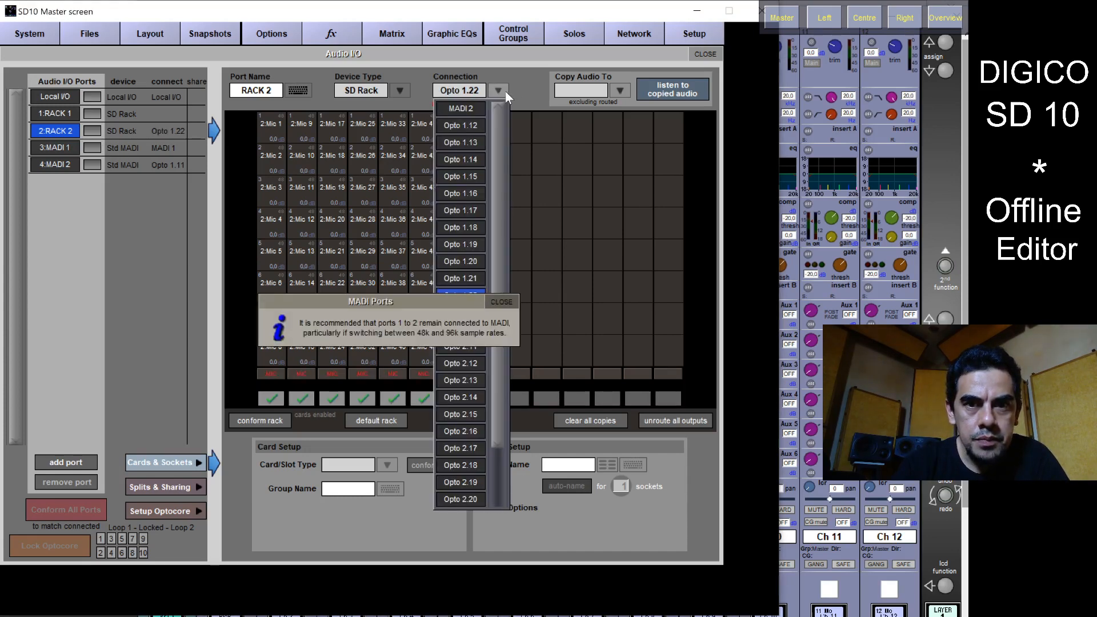
pyautogui.click(460, 292)
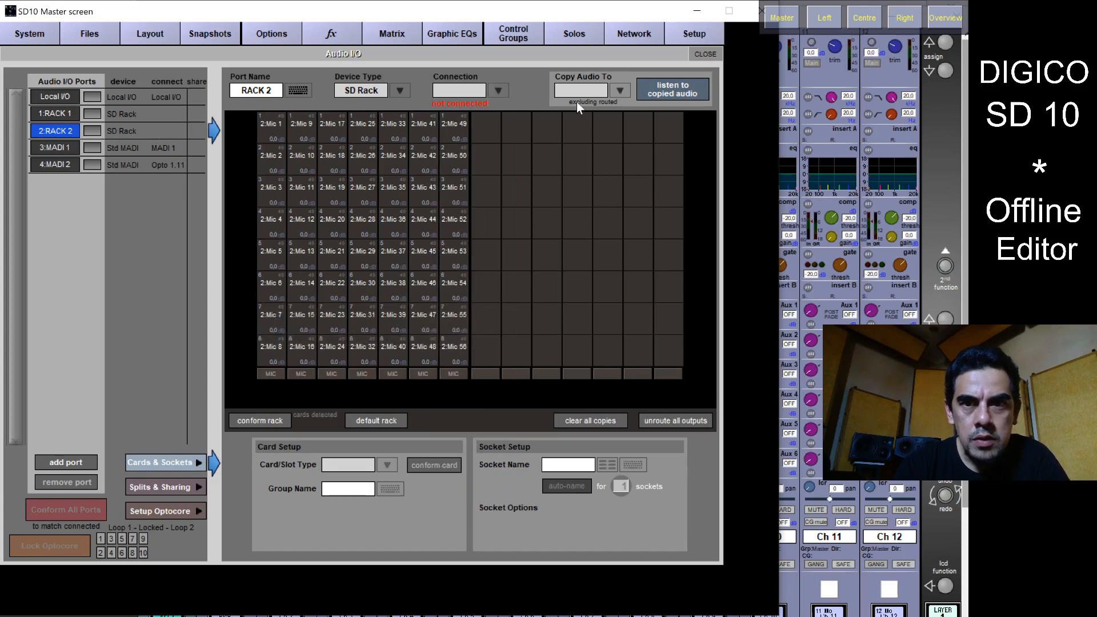
# - Recheck RACK 2's copy-audio destinations and set the MADI 2 port's connection to MADI 2
pyautogui.click(612, 90)
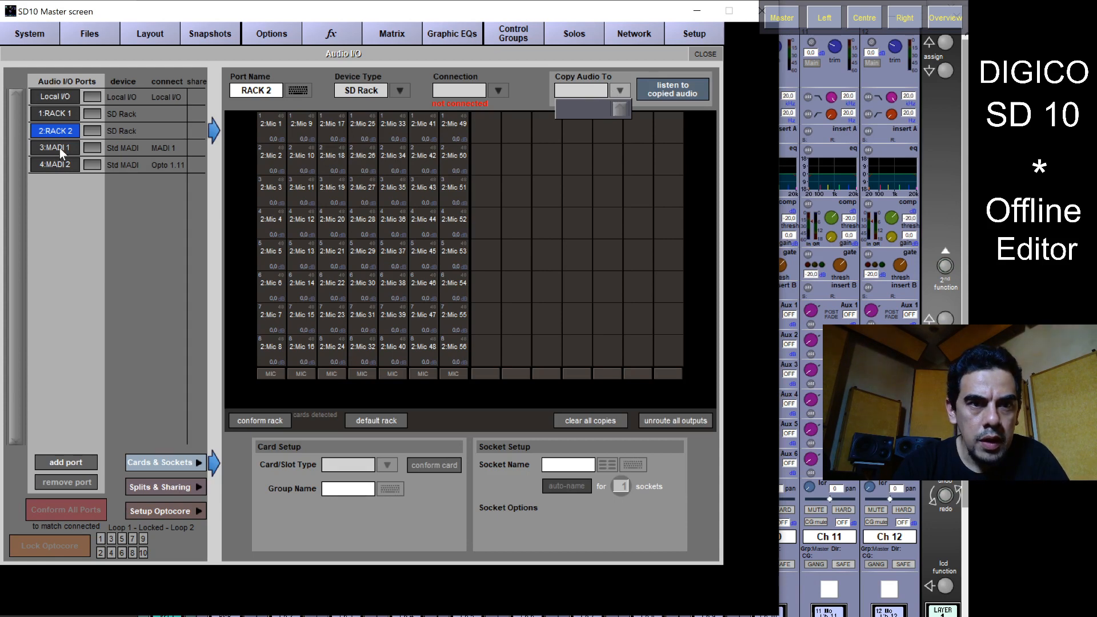
pyautogui.click(67, 166)
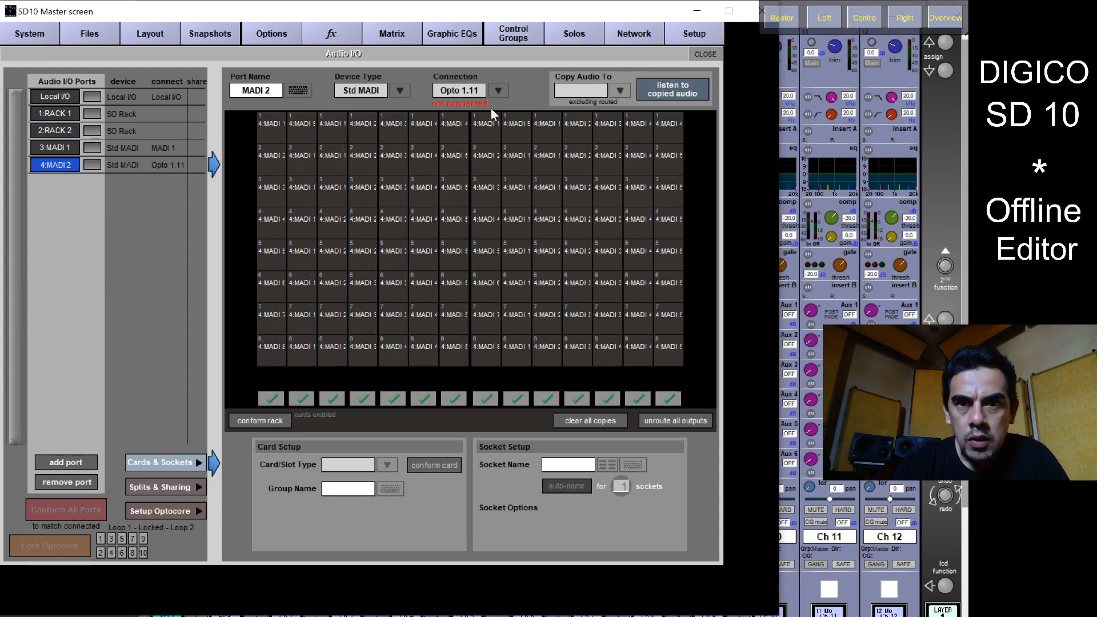
pyautogui.click(499, 90)
pyautogui.click(471, 108)
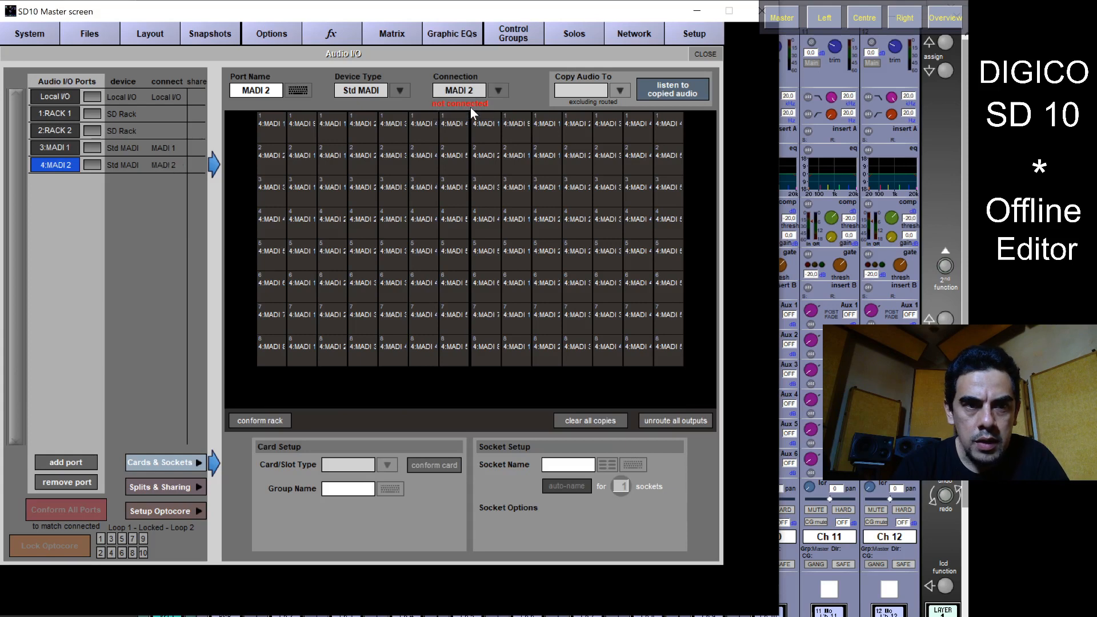
# - Examine the connections and copy-audio destinations available for RACK 1
pyautogui.click(67, 114)
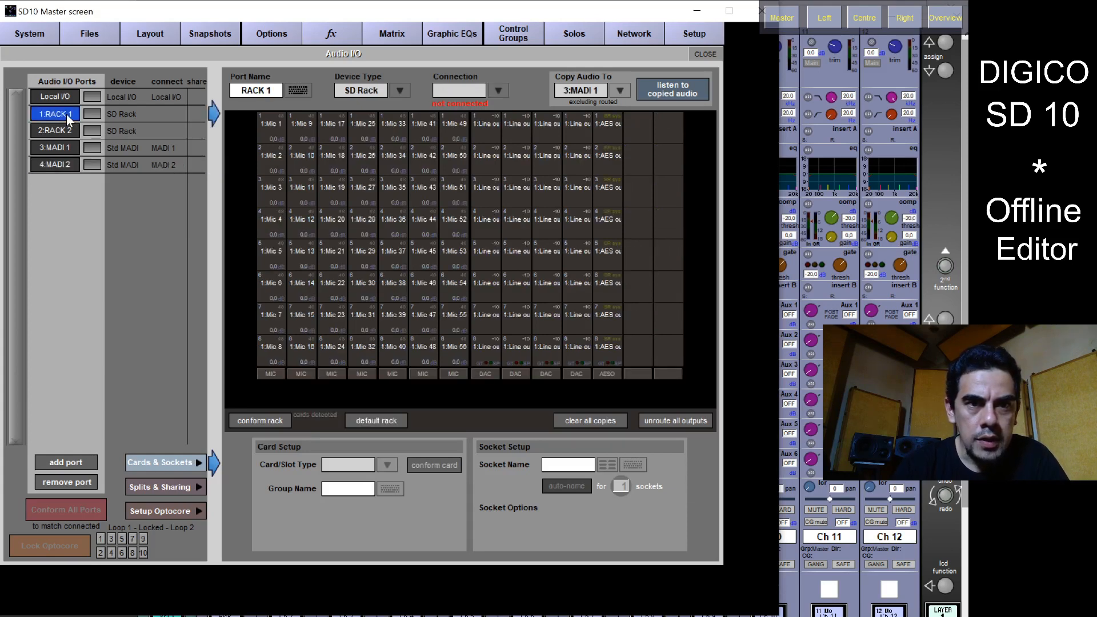
pyautogui.click(498, 89)
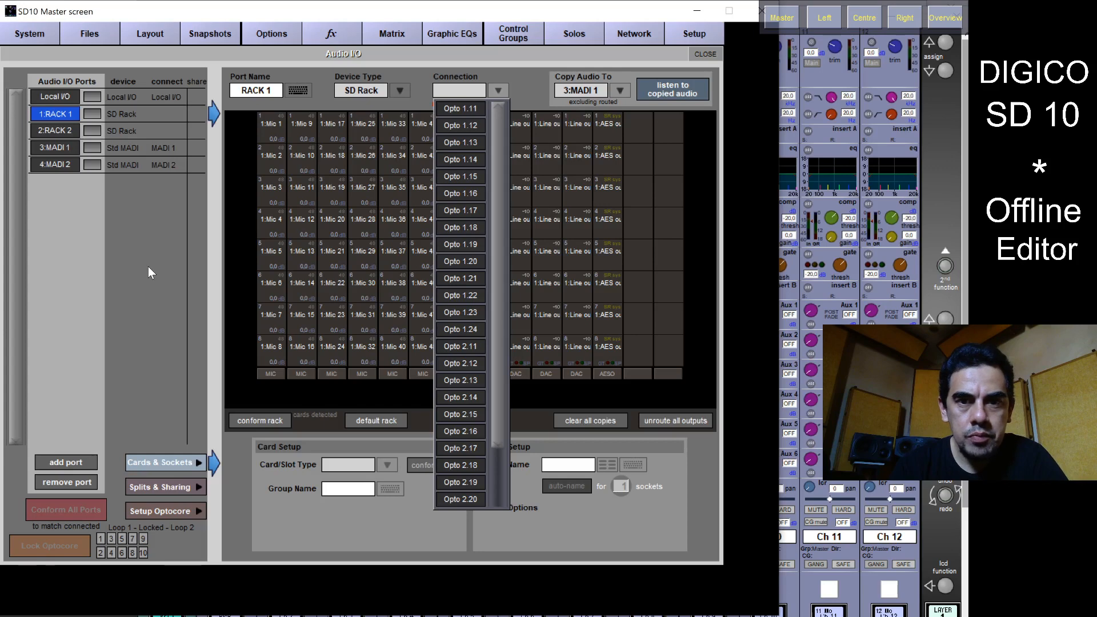
pyautogui.click(60, 126)
pyautogui.click(62, 112)
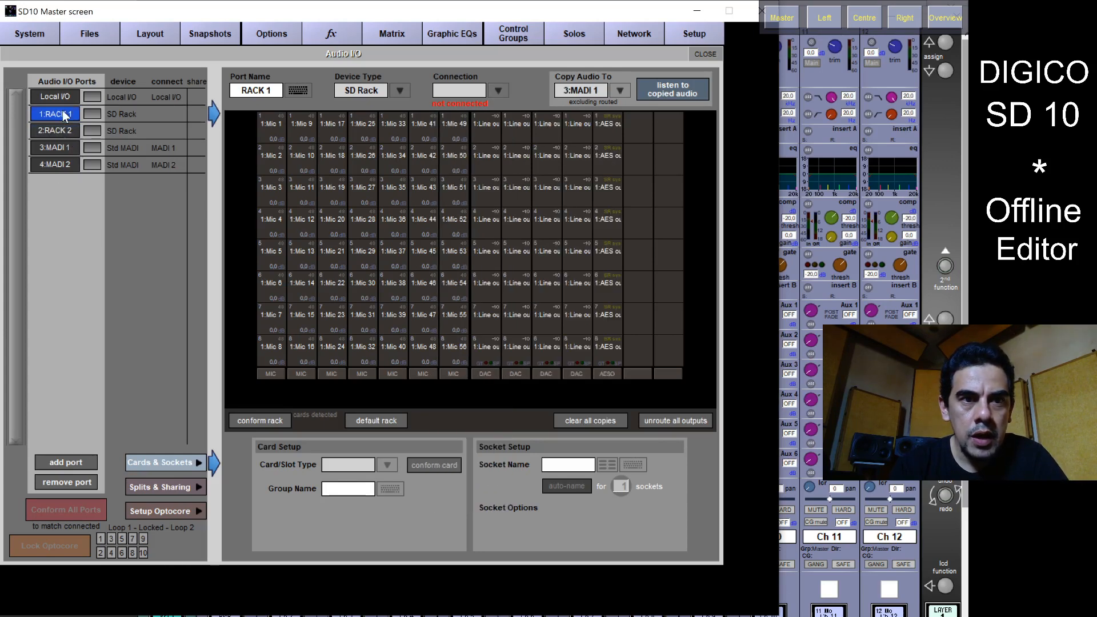
pyautogui.click(616, 89)
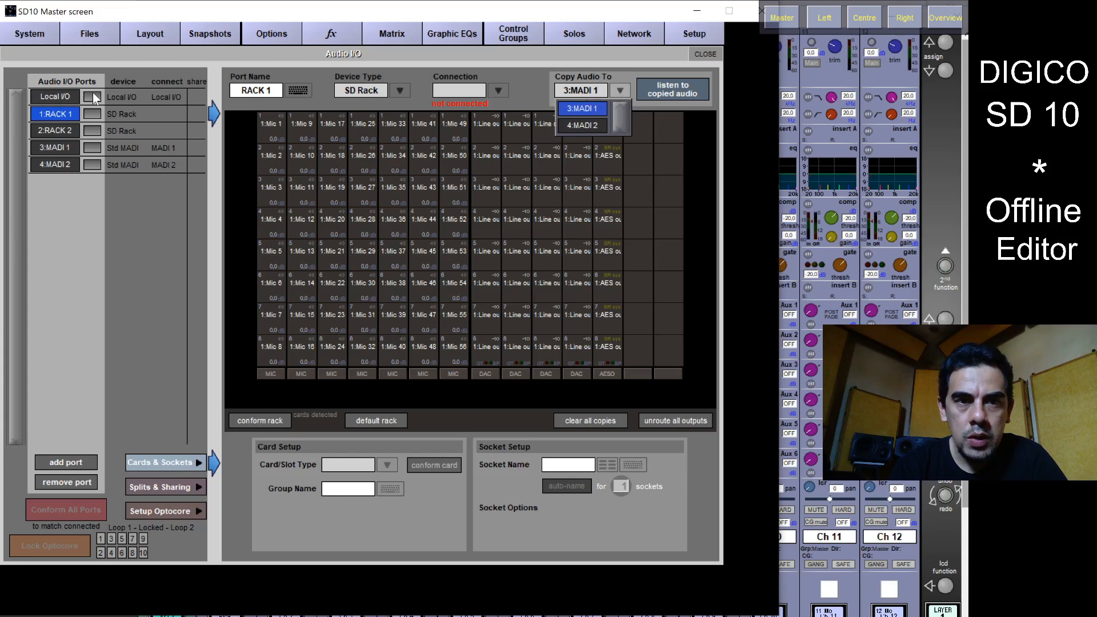
# - Set RACK 2 to copy its audio to port 4:MADI 2
pyautogui.click(65, 131)
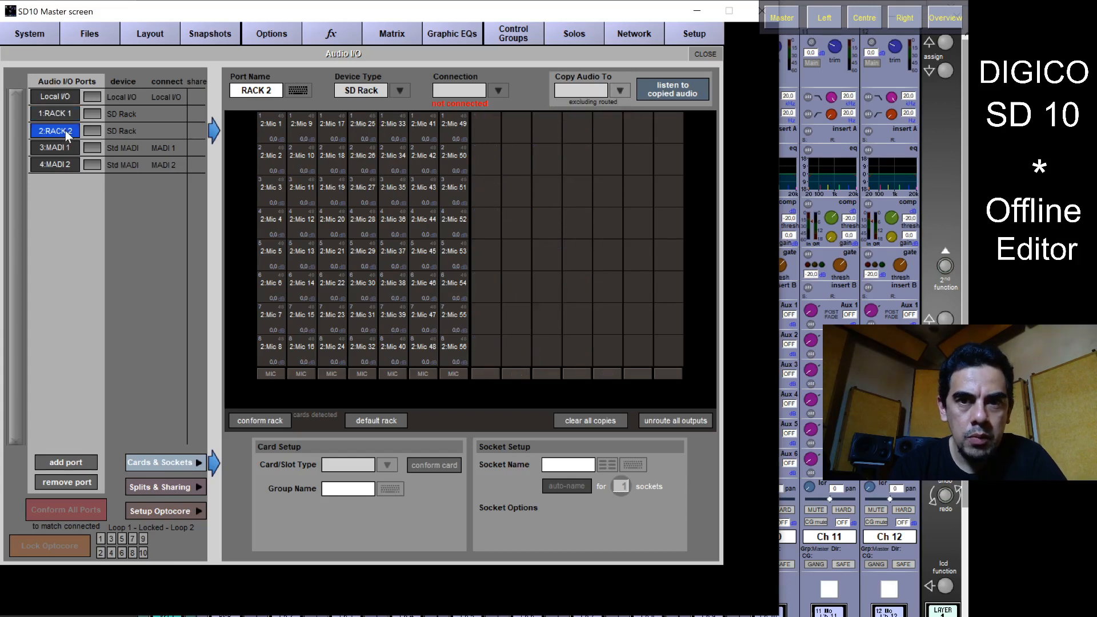
pyautogui.click(617, 89)
pyautogui.click(592, 105)
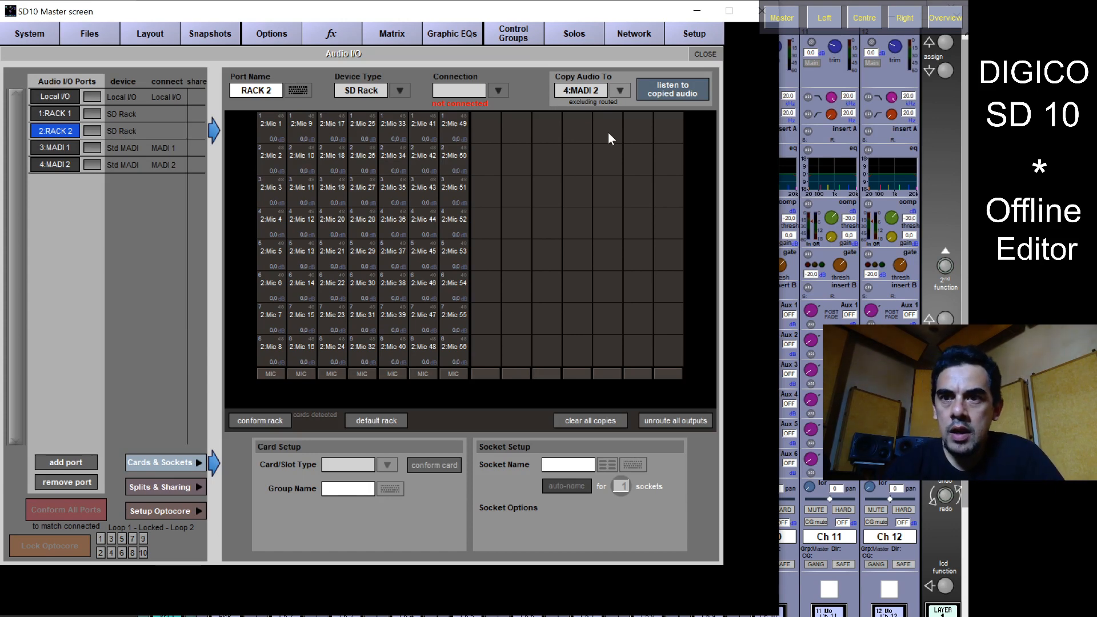
# - Close the Audio I/O setup and bring up the left channel surface
pyautogui.click(706, 54)
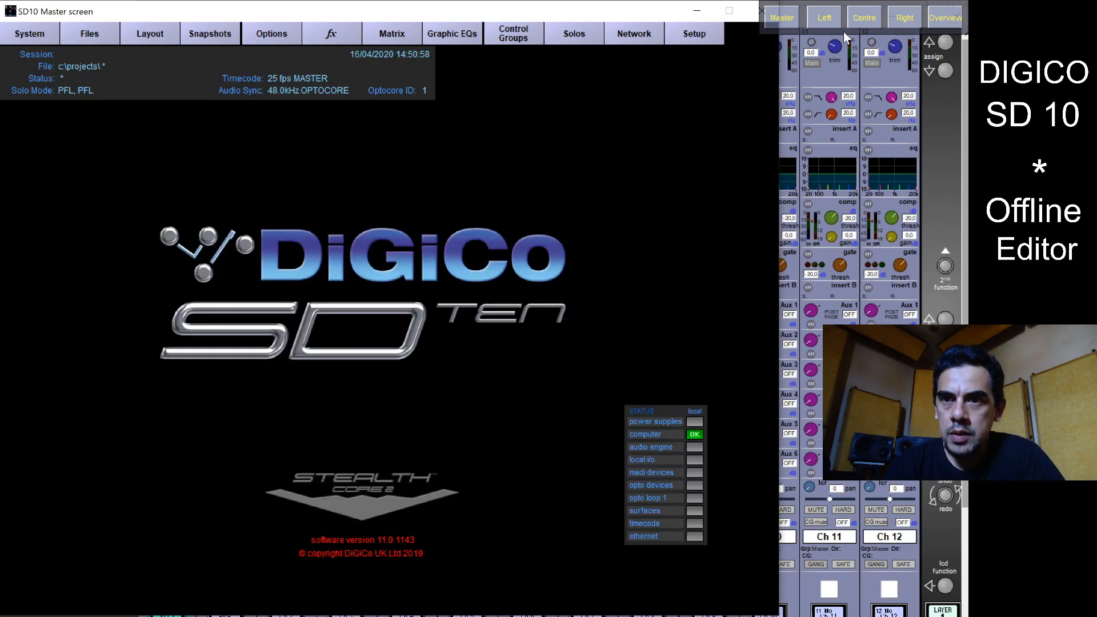
pyautogui.click(829, 18)
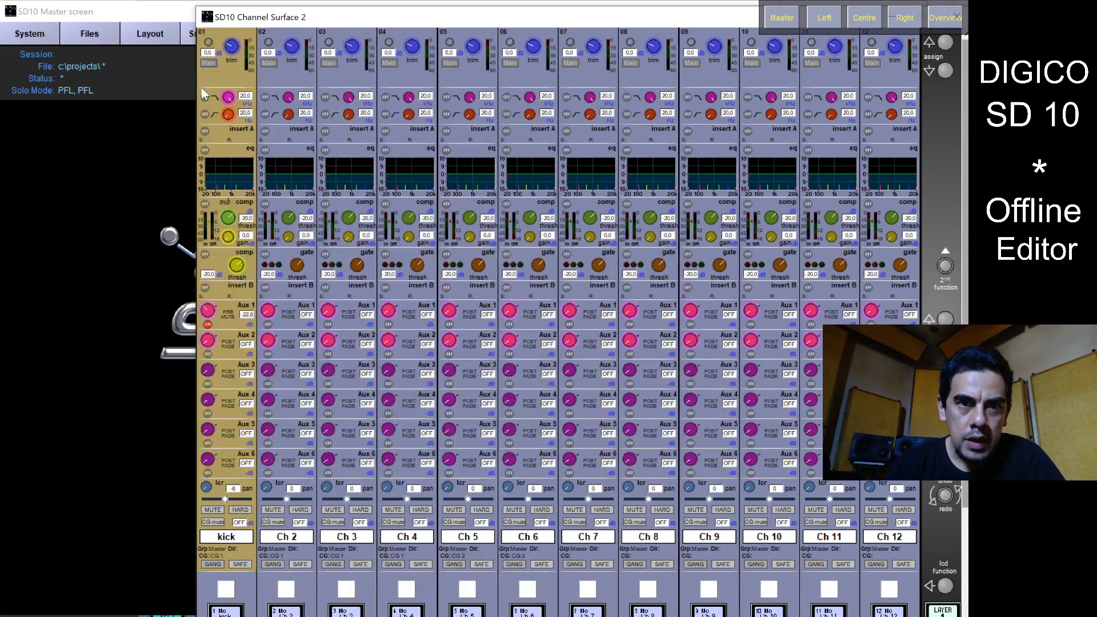
# - Route the main inputs of channels 1 to 12 from RACK 1, starting at 1:Mic 1, with a ripple of 12 channels
pyautogui.click(223, 74)
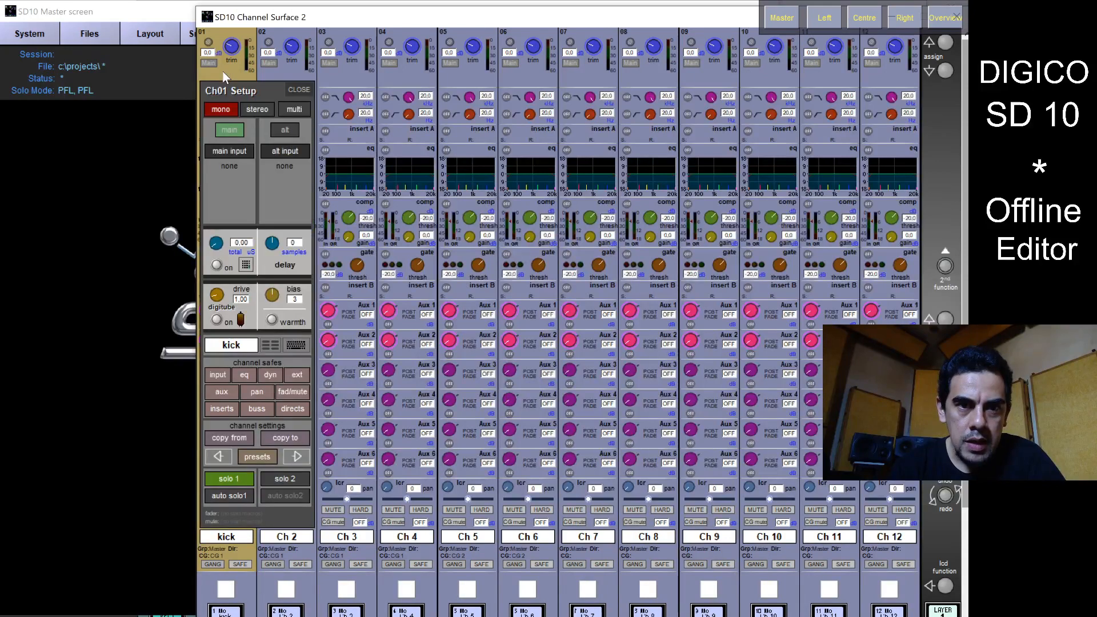
pyautogui.click(231, 153)
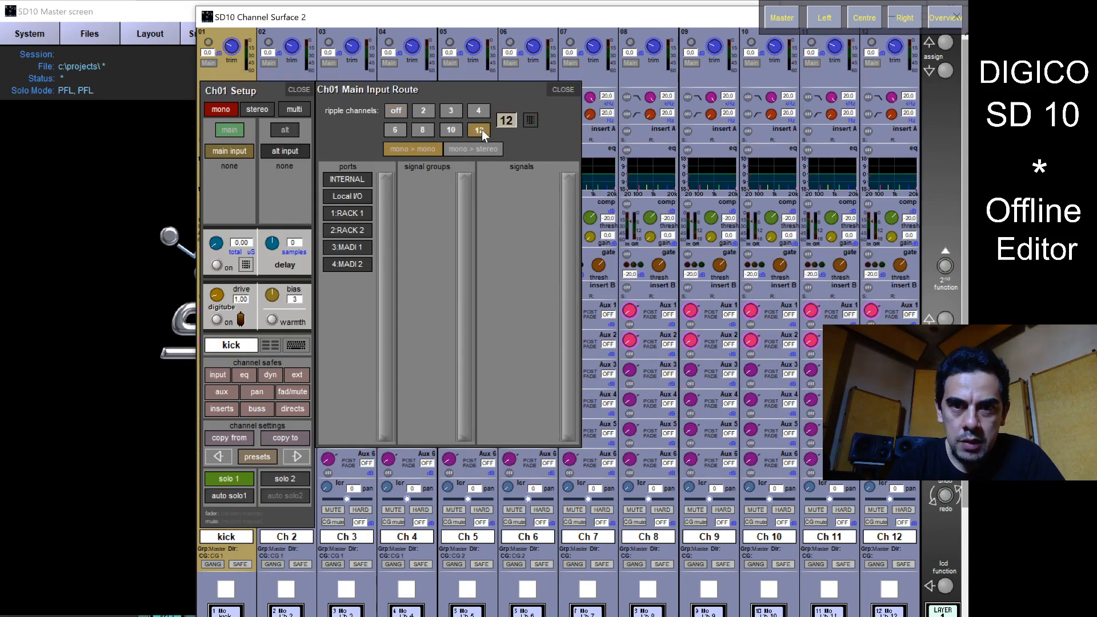
pyautogui.click(355, 215)
pyautogui.click(433, 180)
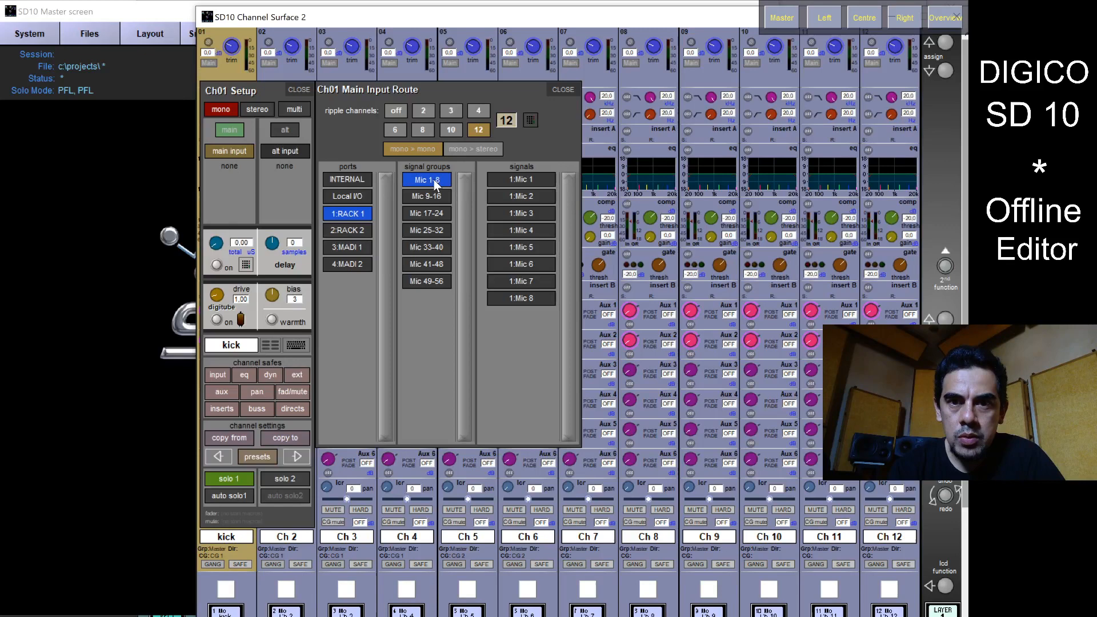
pyautogui.click(546, 180)
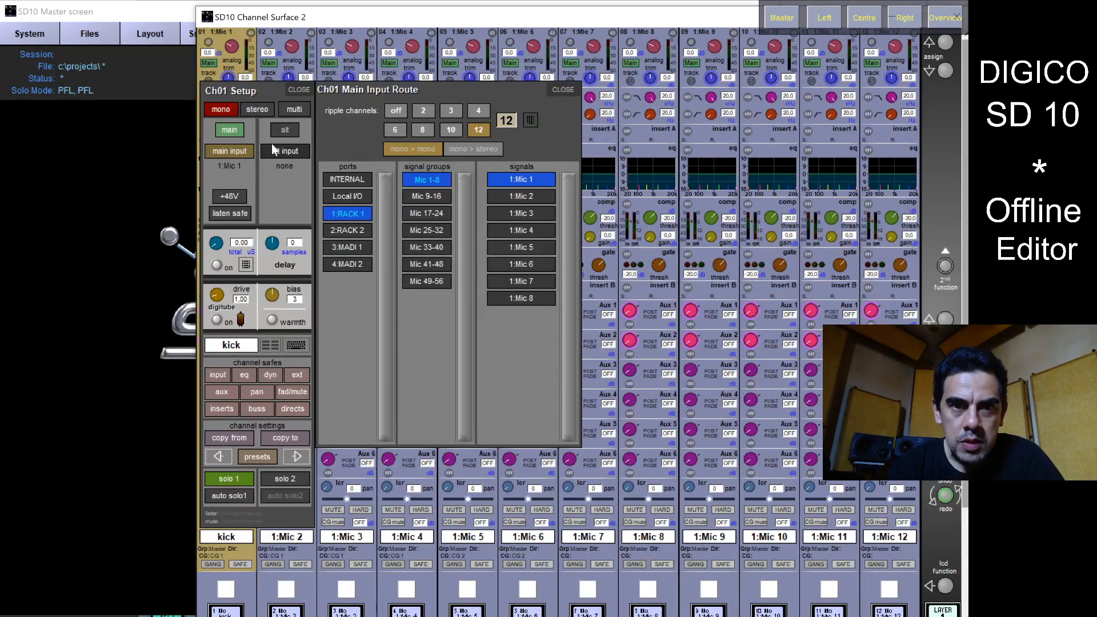
# - Route the alternate inputs of channels 1 to 12 from port 3:MADI 1, starting at signal 3:MADI 1, and close the channel setup
pyautogui.click(285, 152)
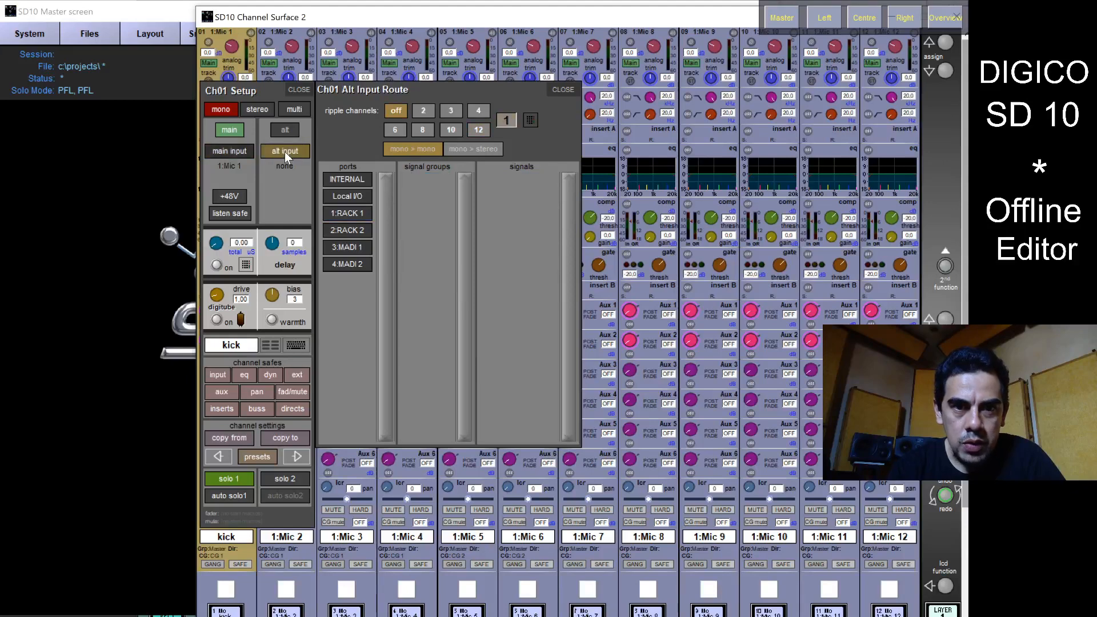
pyautogui.click(360, 246)
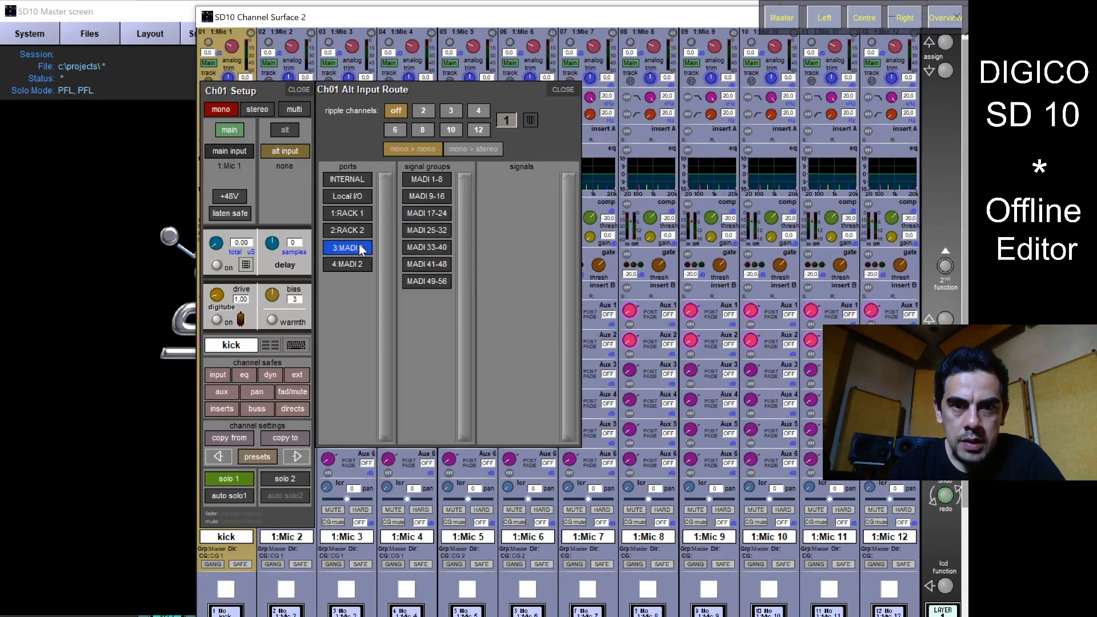
pyautogui.click(480, 130)
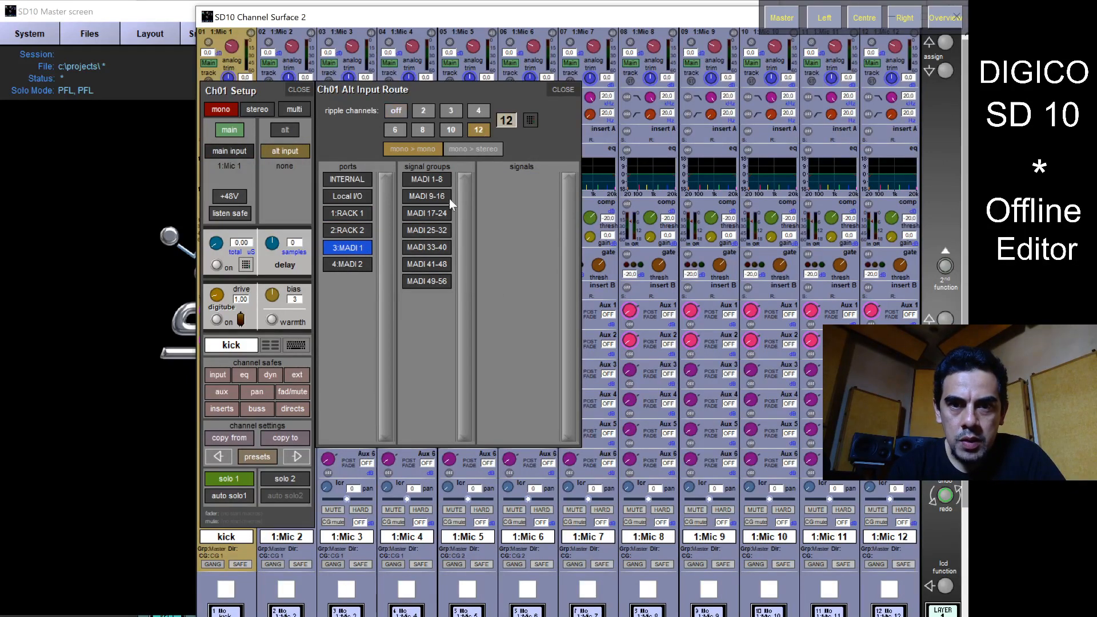
pyautogui.click(437, 179)
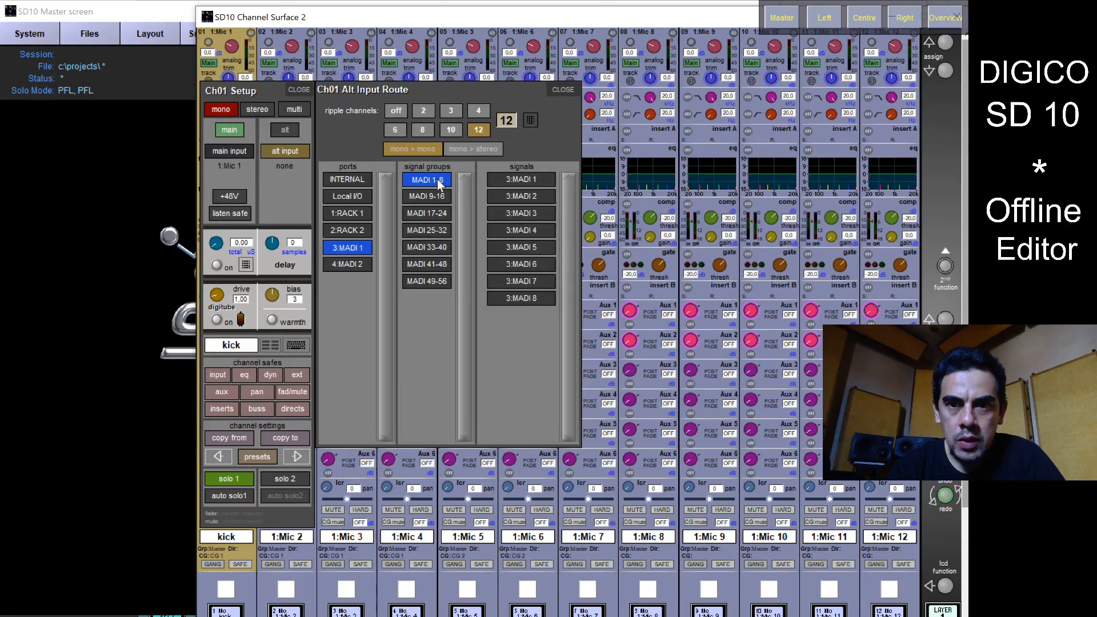
pyautogui.click(533, 180)
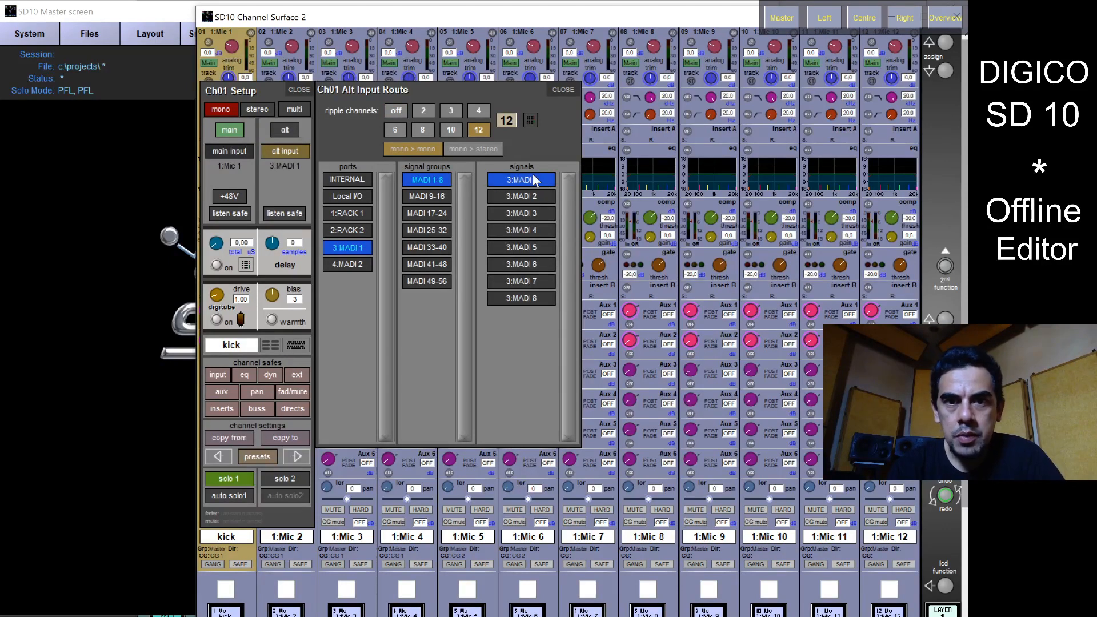
pyautogui.click(564, 89)
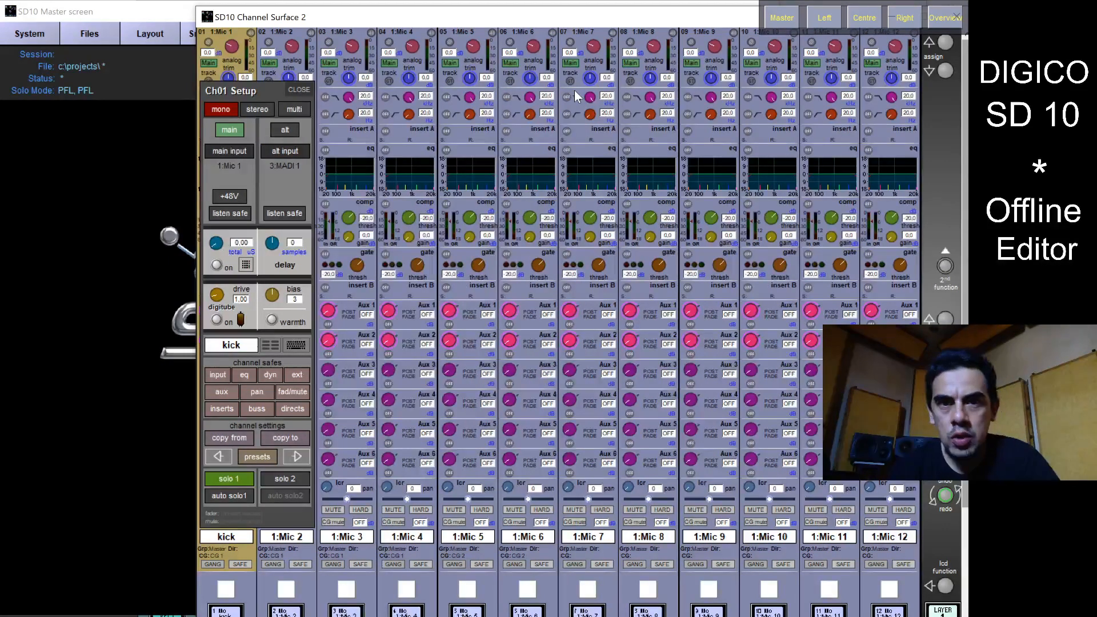
pyautogui.click(301, 89)
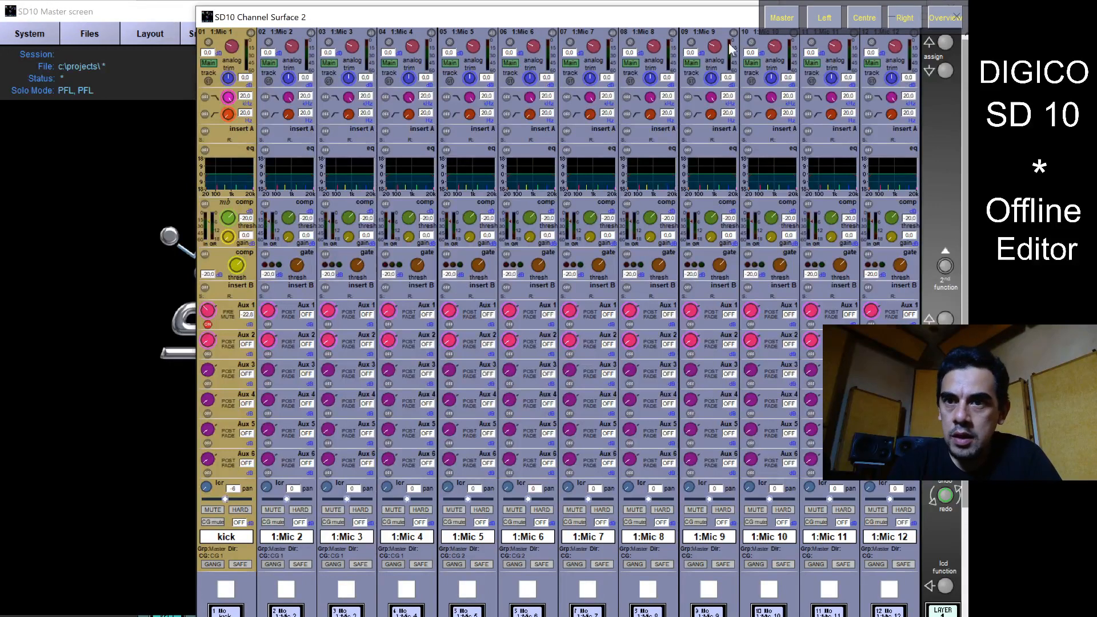
# - Bring up the Master screen and create a new macro in the Macros list
pyautogui.click(776, 19)
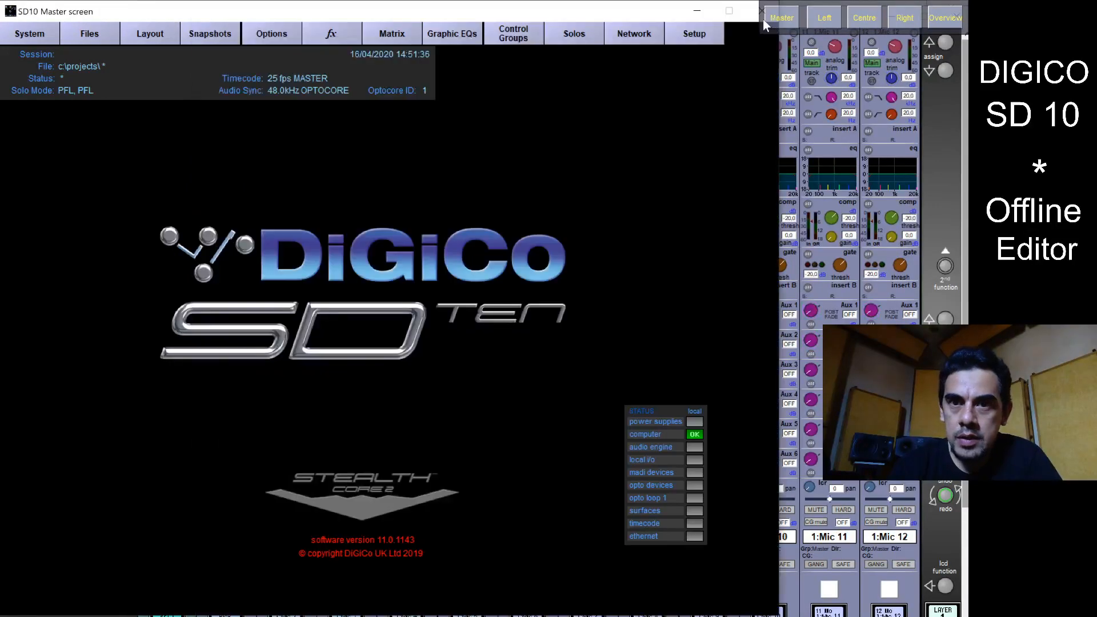
pyautogui.click(691, 34)
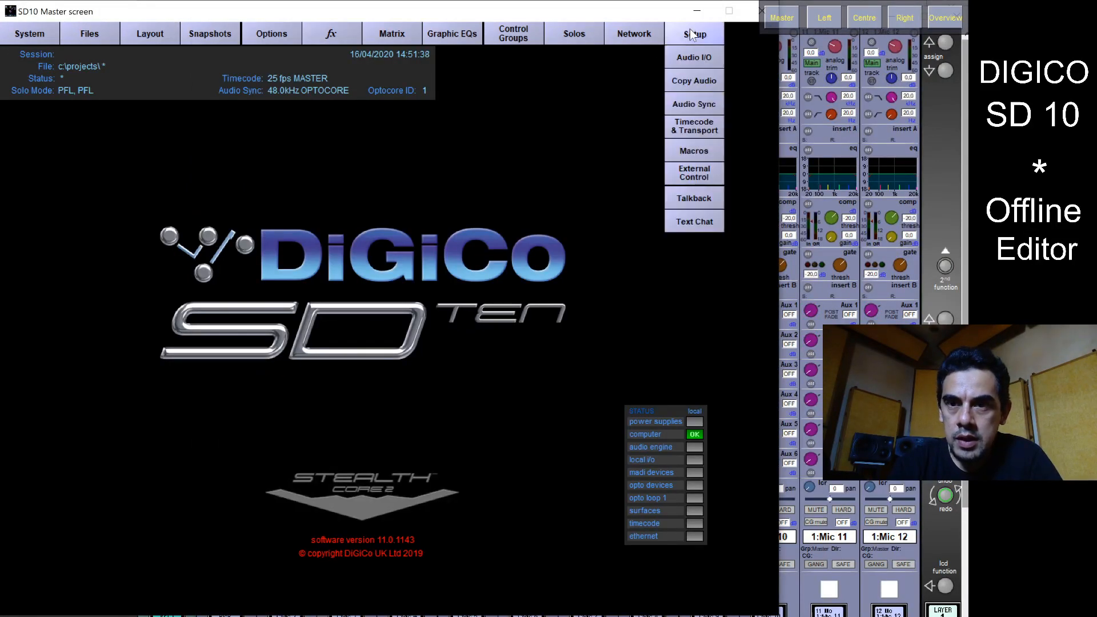
pyautogui.click(696, 150)
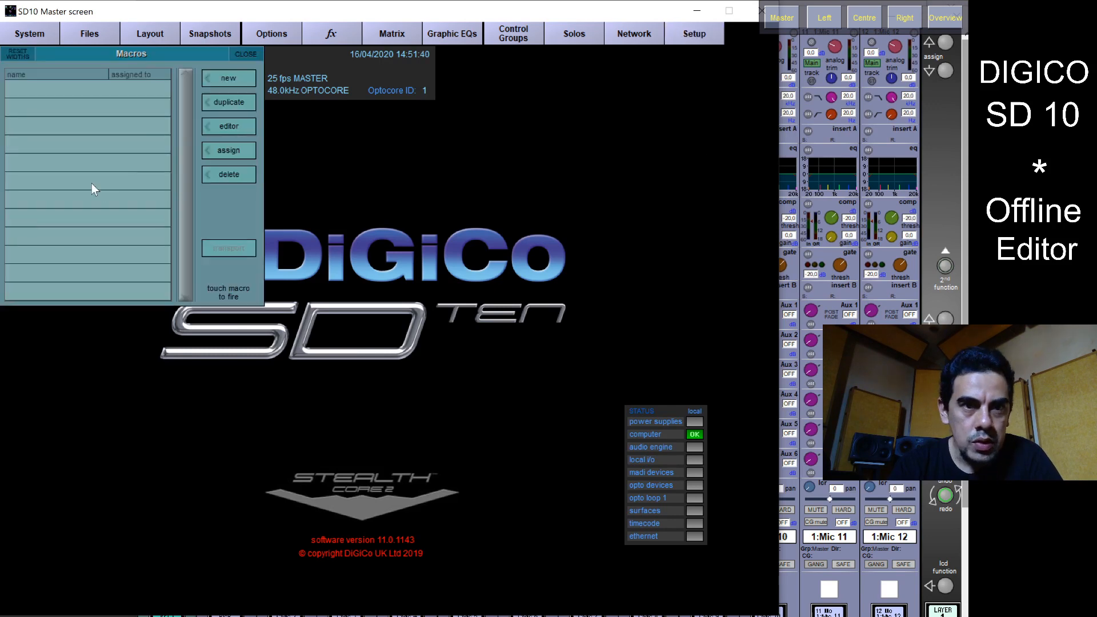
pyautogui.click(225, 81)
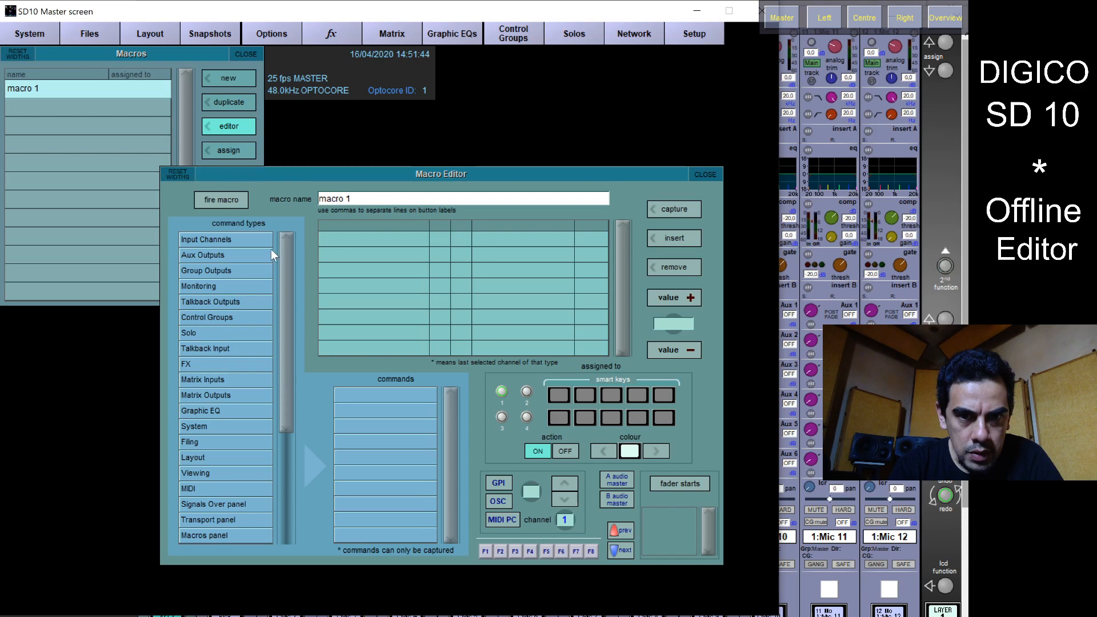
# - Add the Input Channels main/alt in command to the macro, assign it to the first smart key of bank 1, and close the editor
pyautogui.click(249, 239)
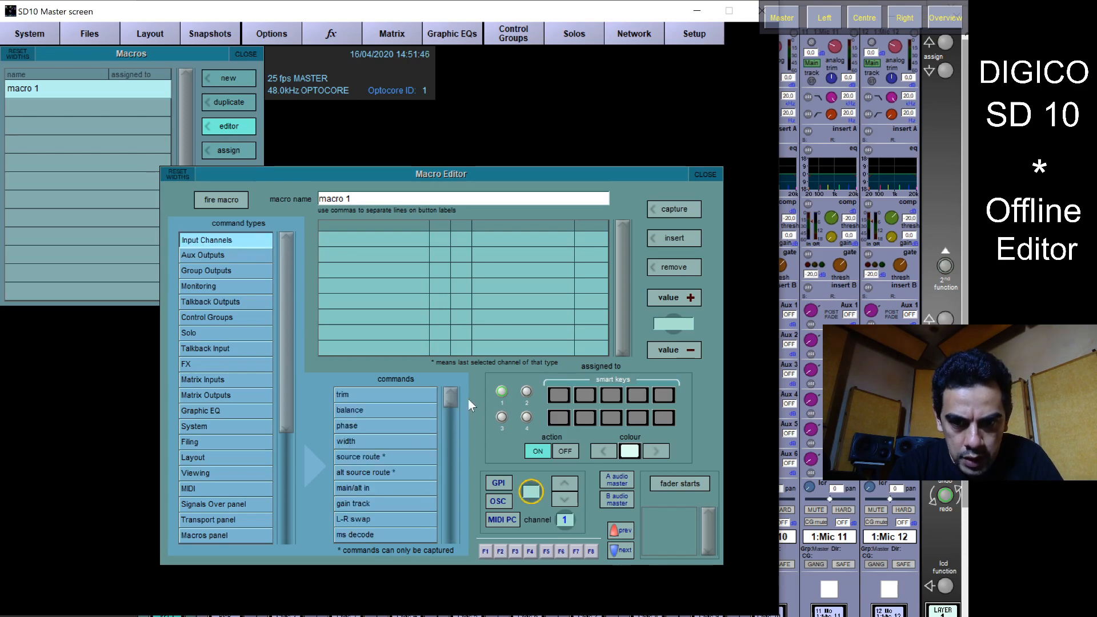
pyautogui.moveTo(454, 395); pyautogui.dragTo(450, 472)
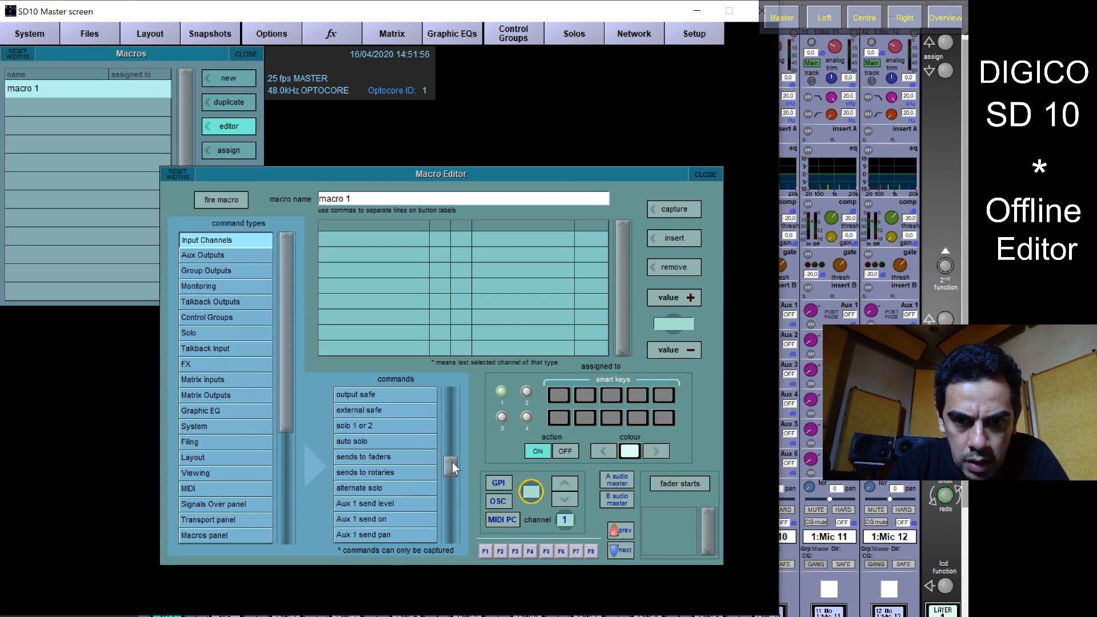
pyautogui.moveTo(451, 462); pyautogui.dragTo(456, 402)
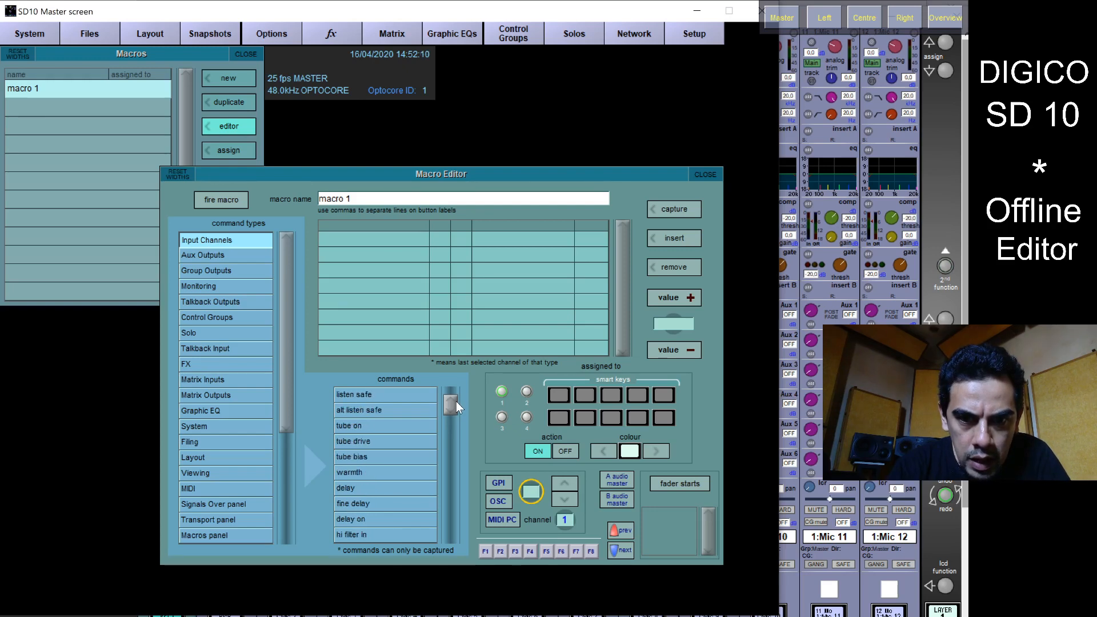
pyautogui.moveTo(456, 401); pyautogui.dragTo(456, 398)
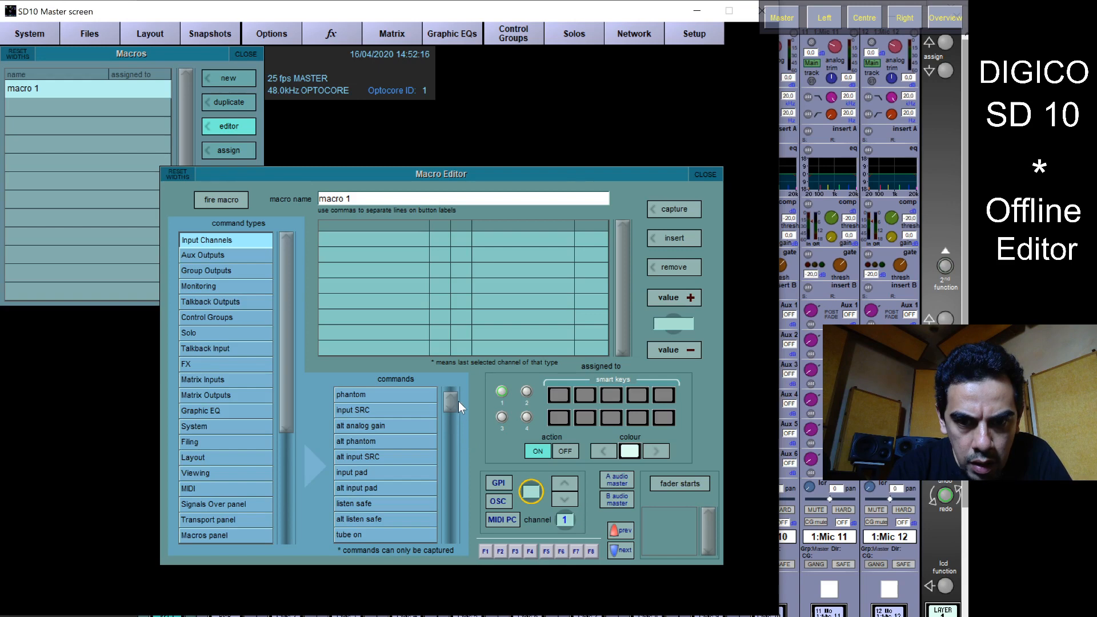
pyautogui.moveTo(454, 396); pyautogui.dragTo(453, 388)
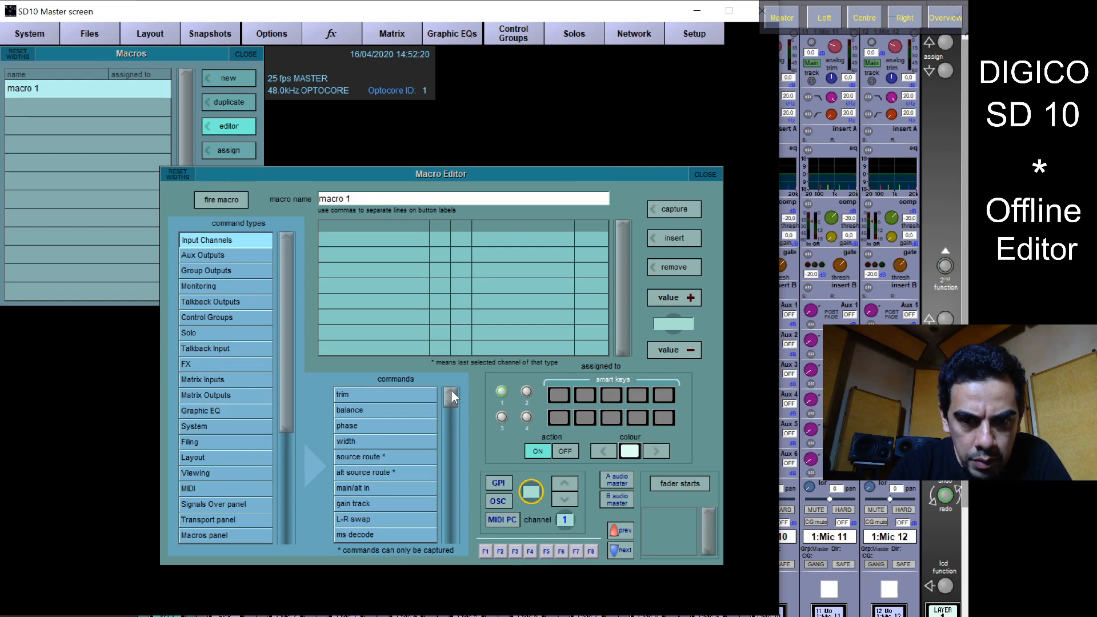
pyautogui.click(361, 489)
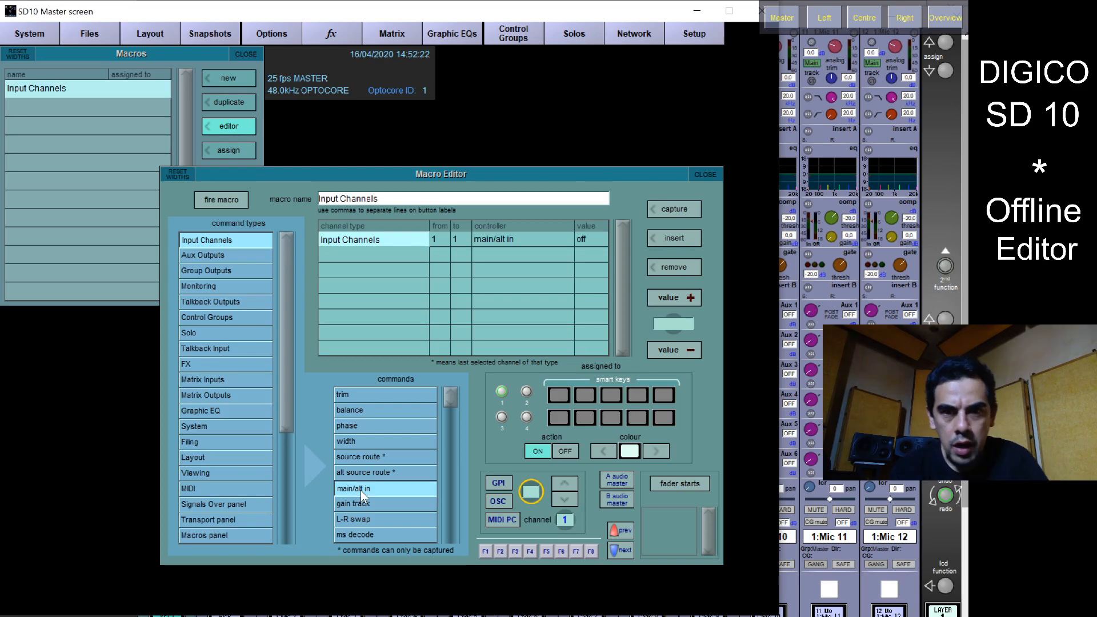
pyautogui.click(559, 395)
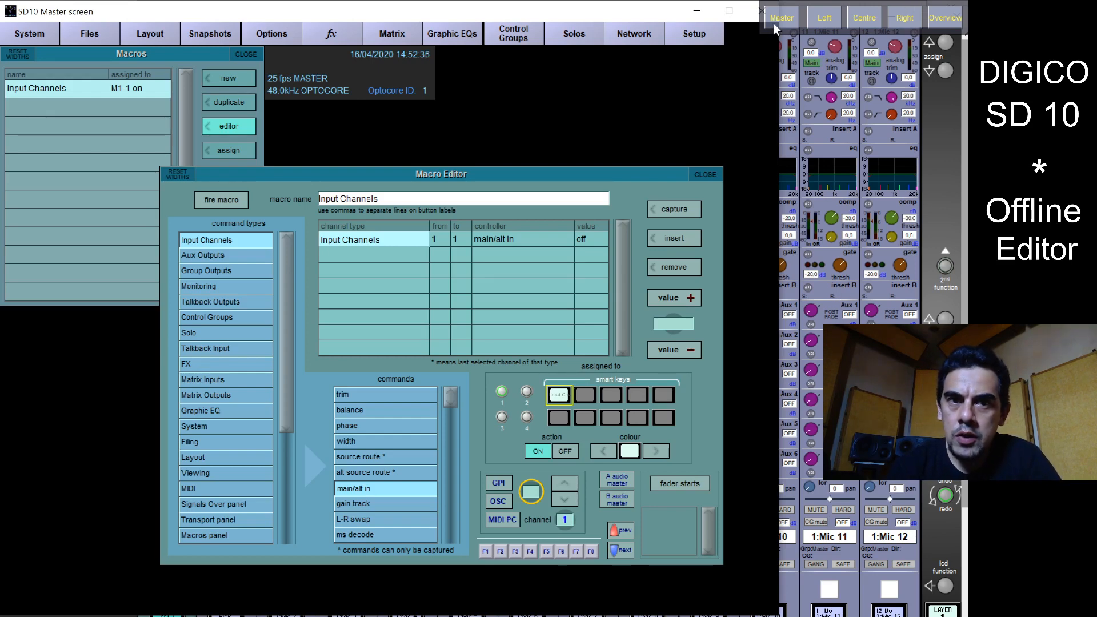
pyautogui.click(692, 174)
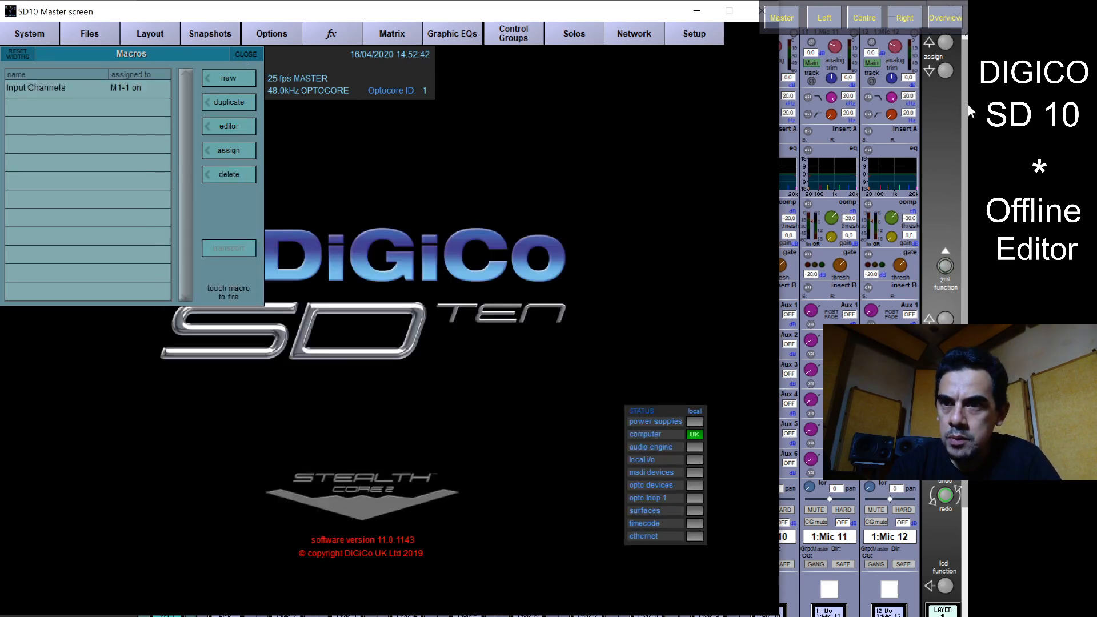
# - Bring up the left channel surface and open the setup of channel 1 (kick)
pyautogui.click(833, 20)
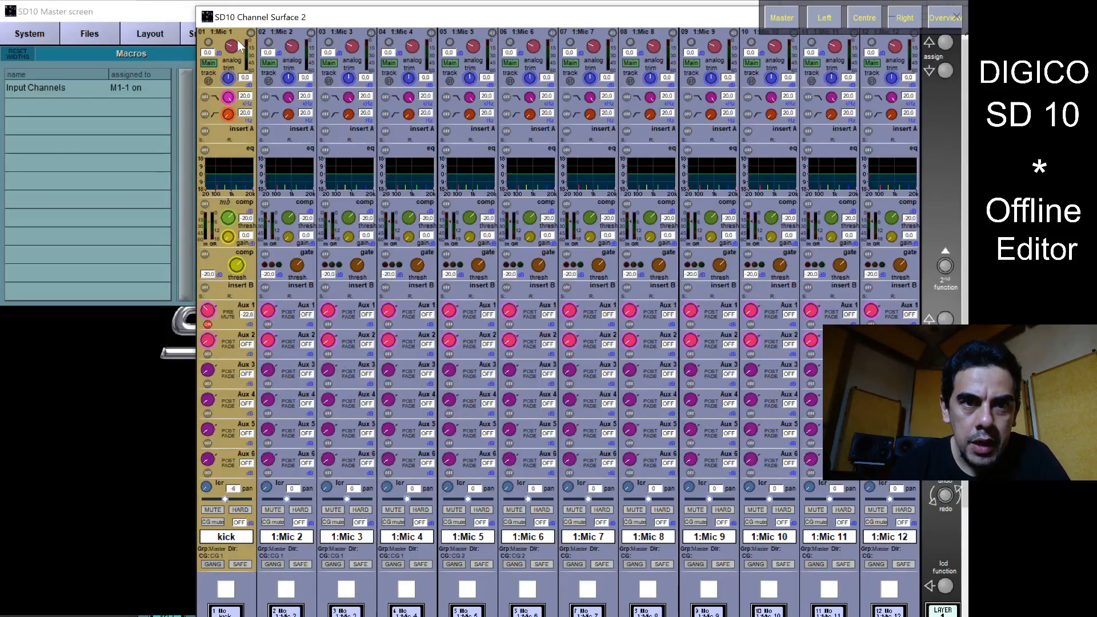
pyautogui.click(219, 60)
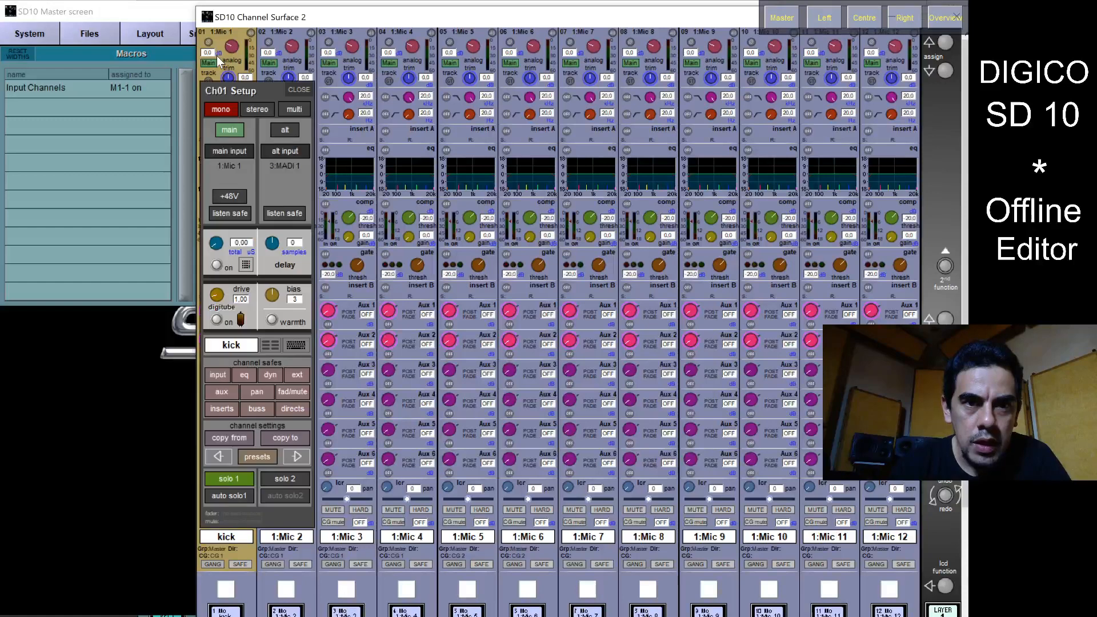
# - Try channel 1 in stereo, view its main input route, and return the channel to mono
pyautogui.click(257, 109)
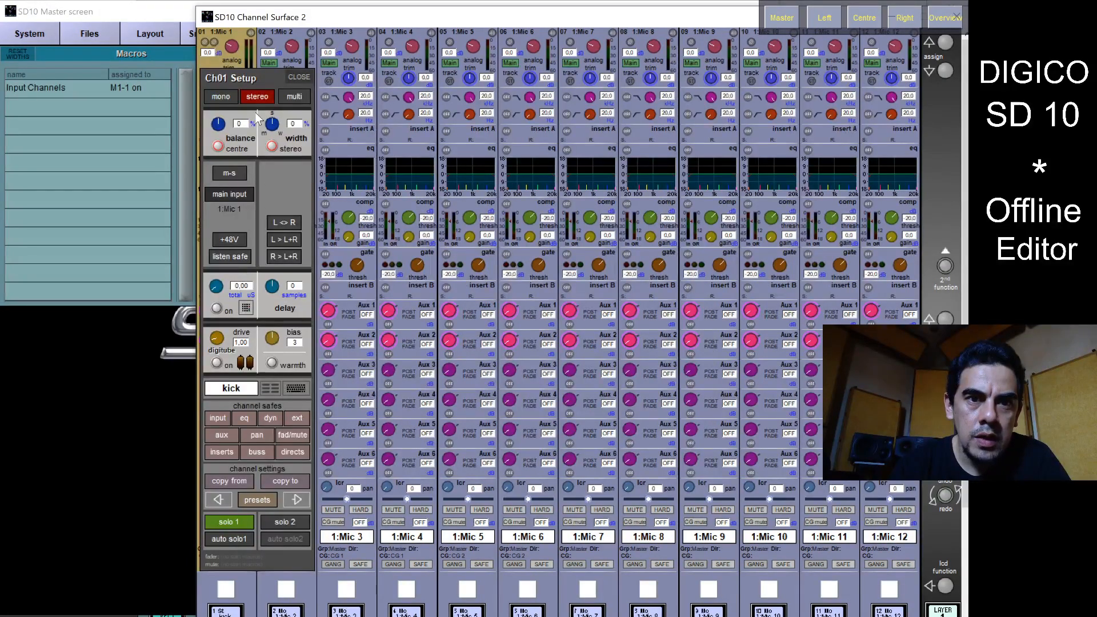
pyautogui.click(228, 194)
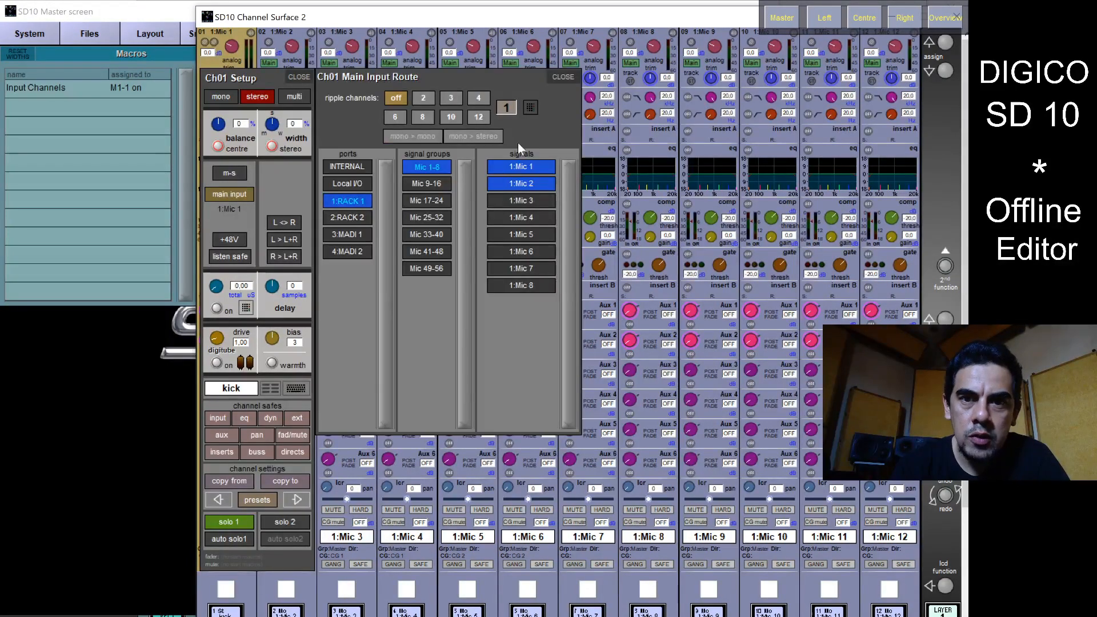
pyautogui.click(565, 79)
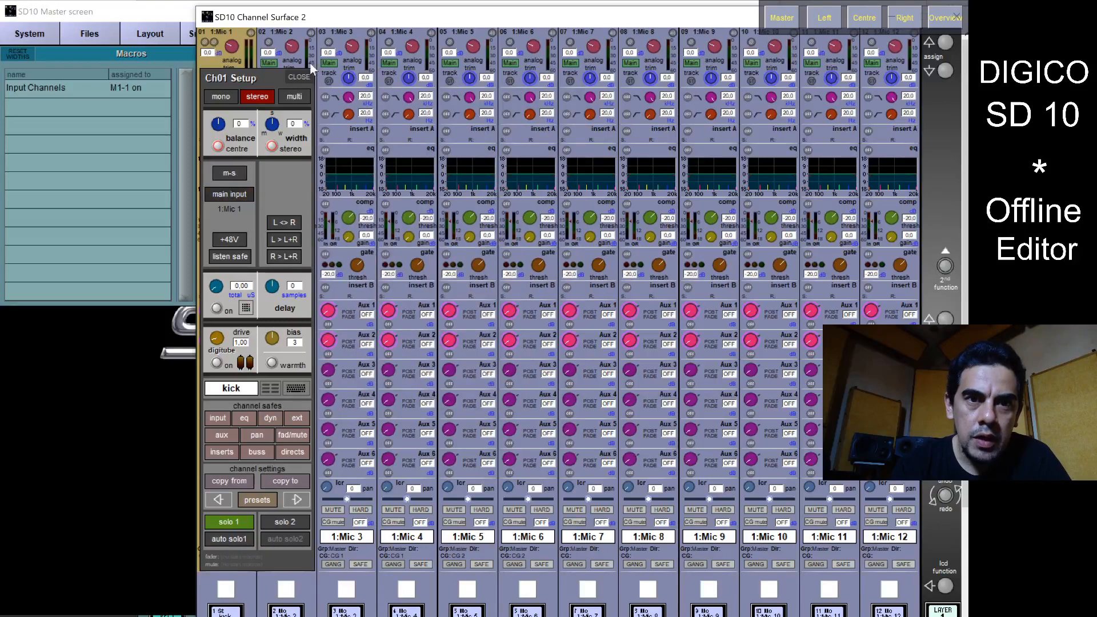
pyautogui.click(234, 96)
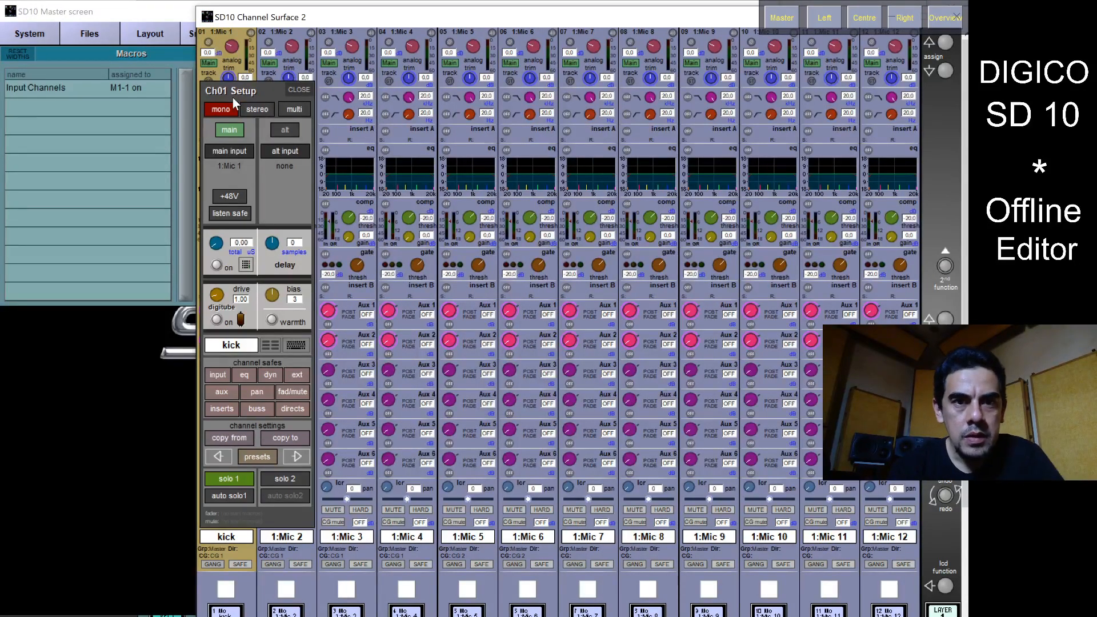
# - Route channel 1's alternate input from port 3:MADI 1, group MADI 1-8, signal 3:MADI 1, without rippling to other channels
pyautogui.click(281, 151)
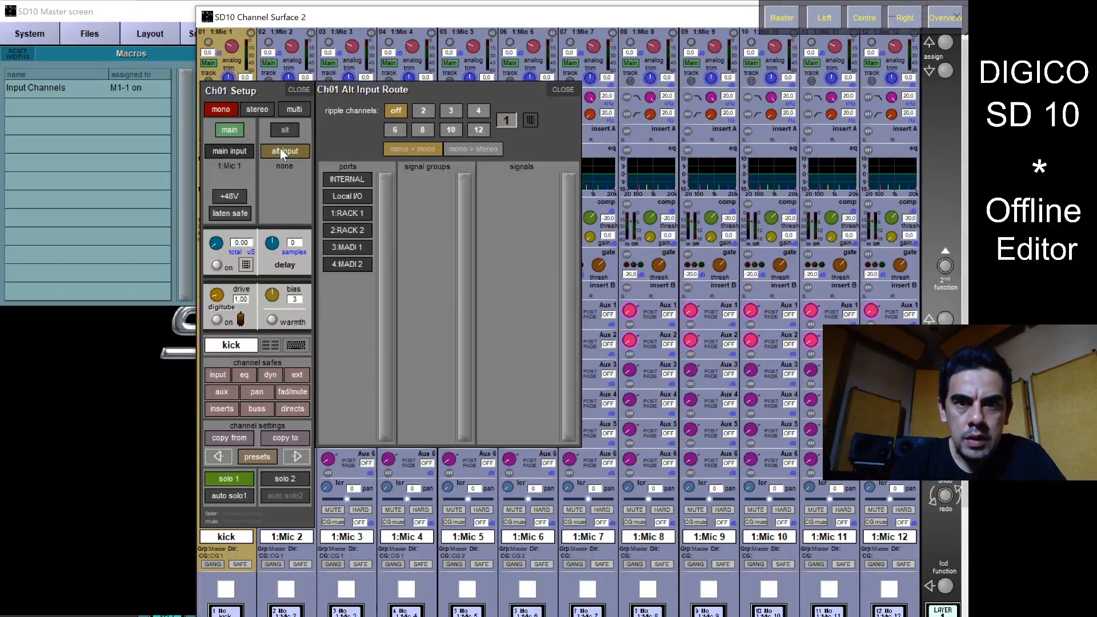
pyautogui.click(358, 213)
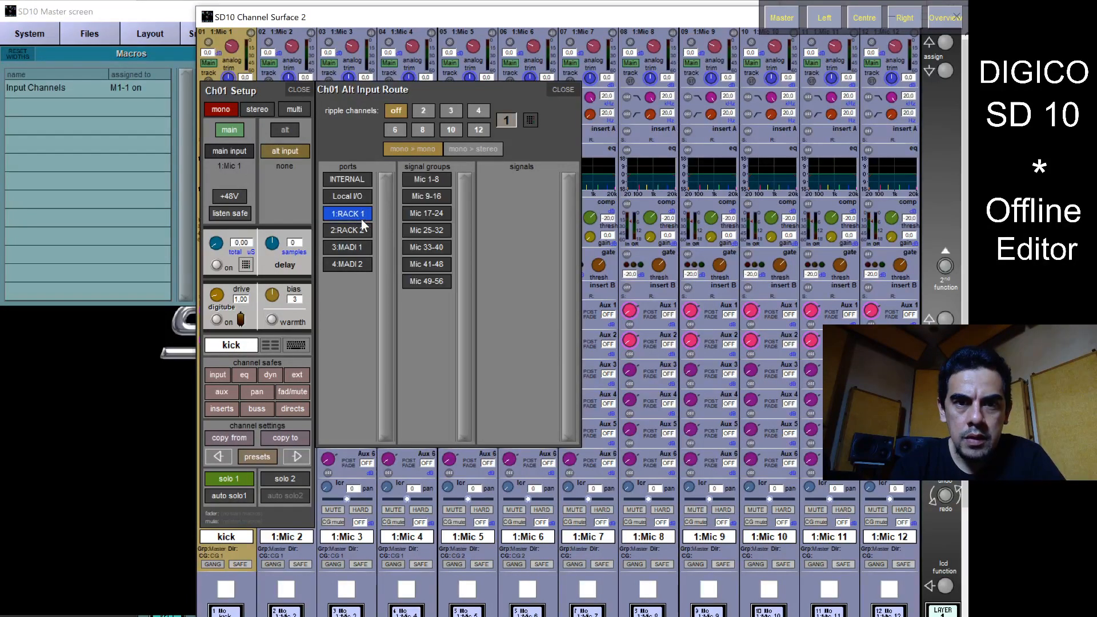
pyautogui.click(352, 246)
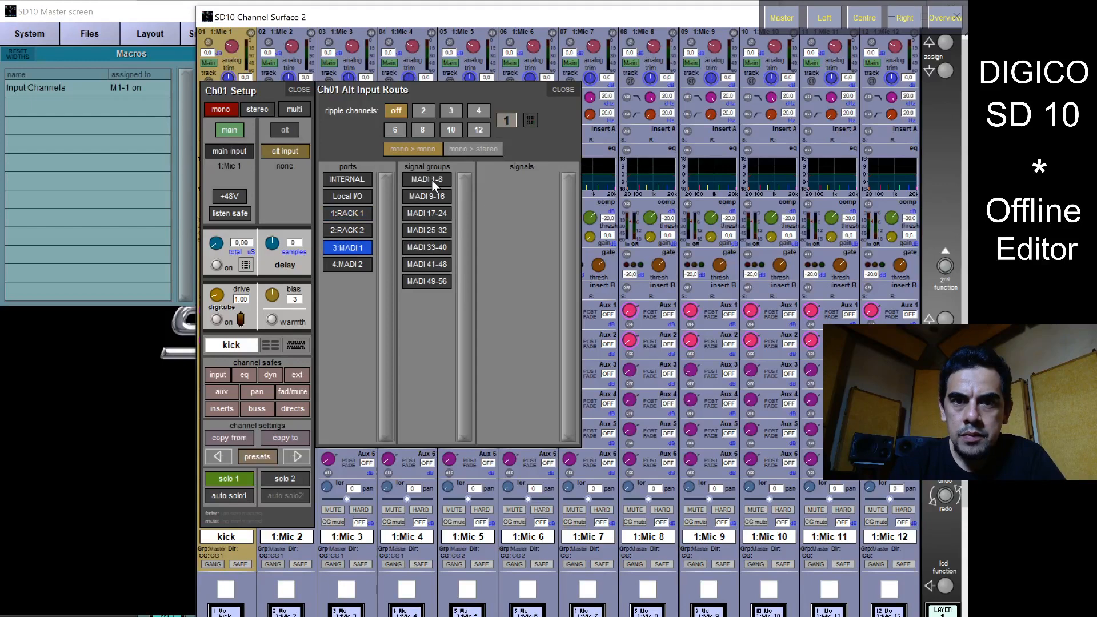
pyautogui.click(432, 180)
pyautogui.click(520, 180)
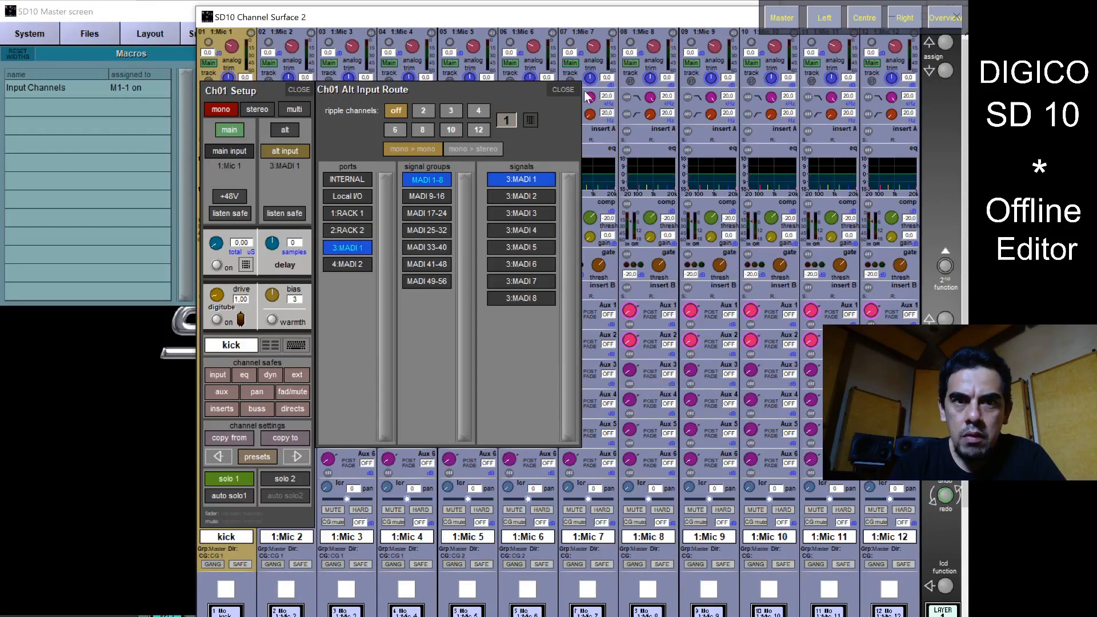
pyautogui.click(564, 90)
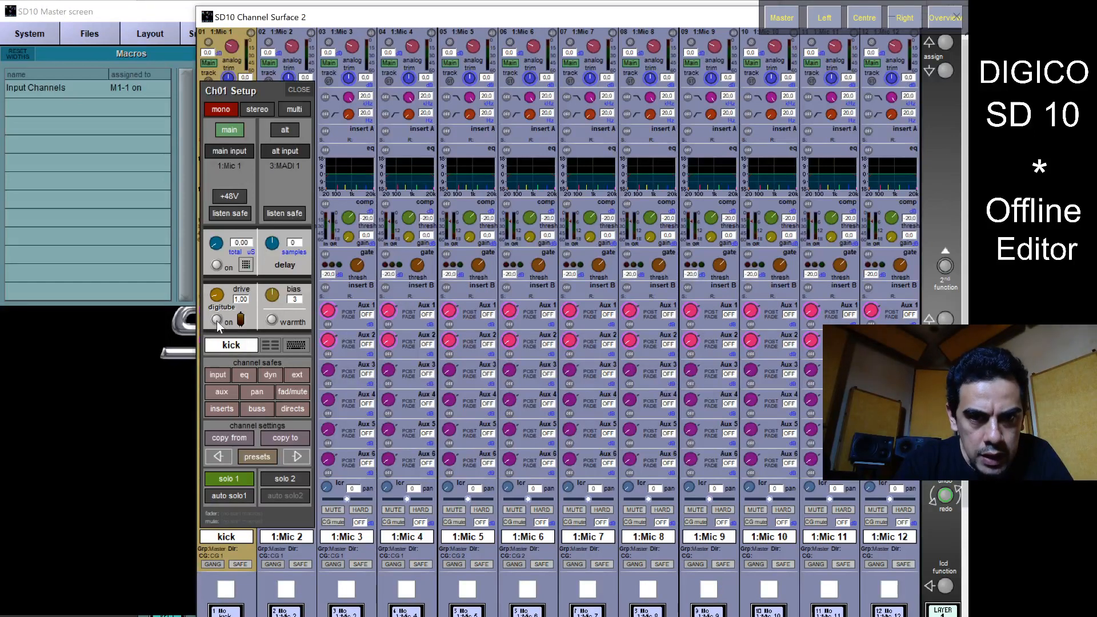
# - Switch on the kick channel's digitube with drive at about 3.70, turn on its delay, and close the channel setup
pyautogui.click(218, 321)
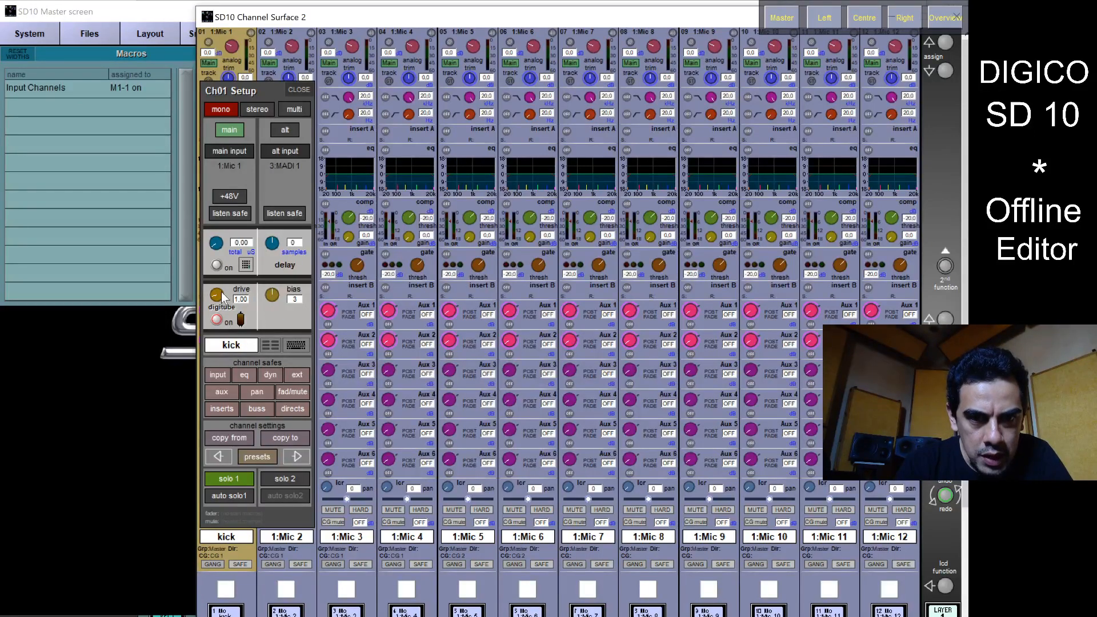
pyautogui.moveTo(221, 295); pyautogui.dragTo(282, 301)
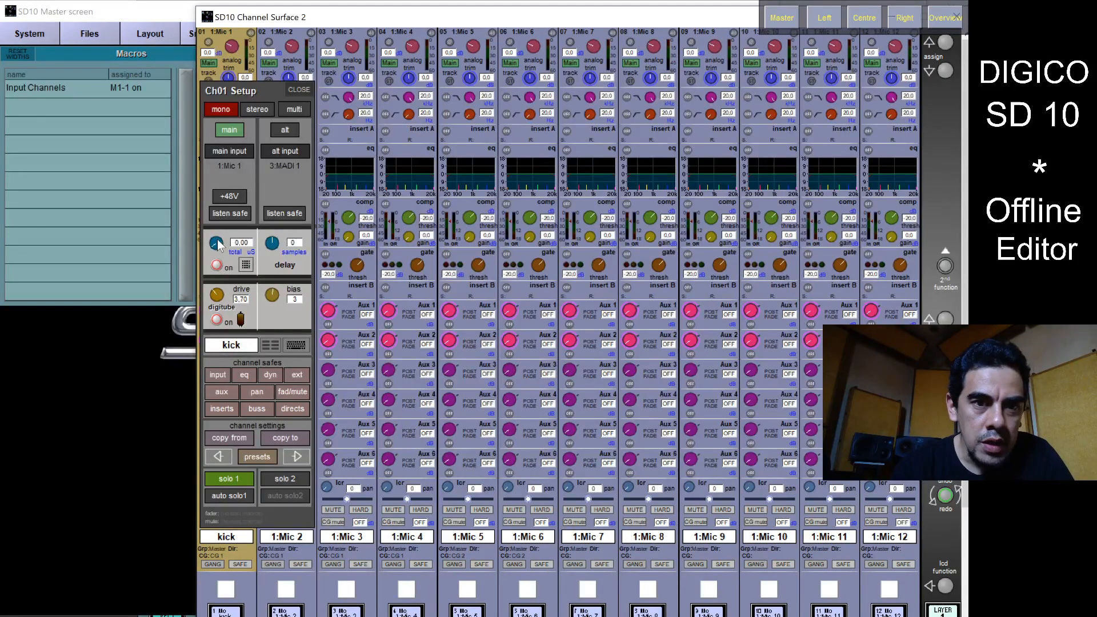
pyautogui.moveTo(217, 247); pyautogui.dragTo(176, 278)
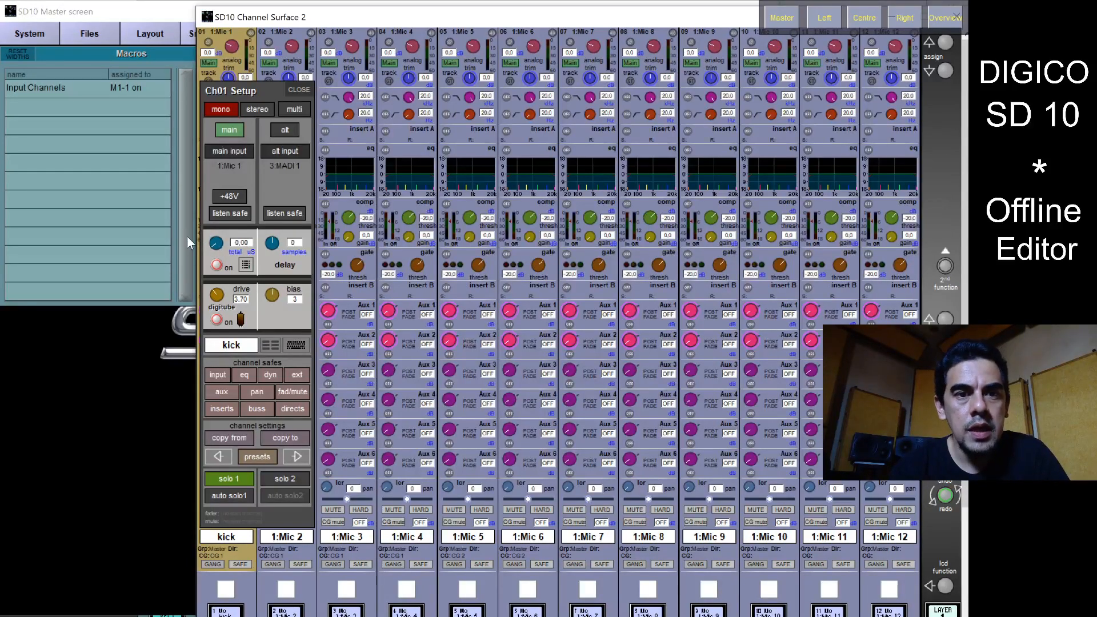
pyautogui.click(217, 266)
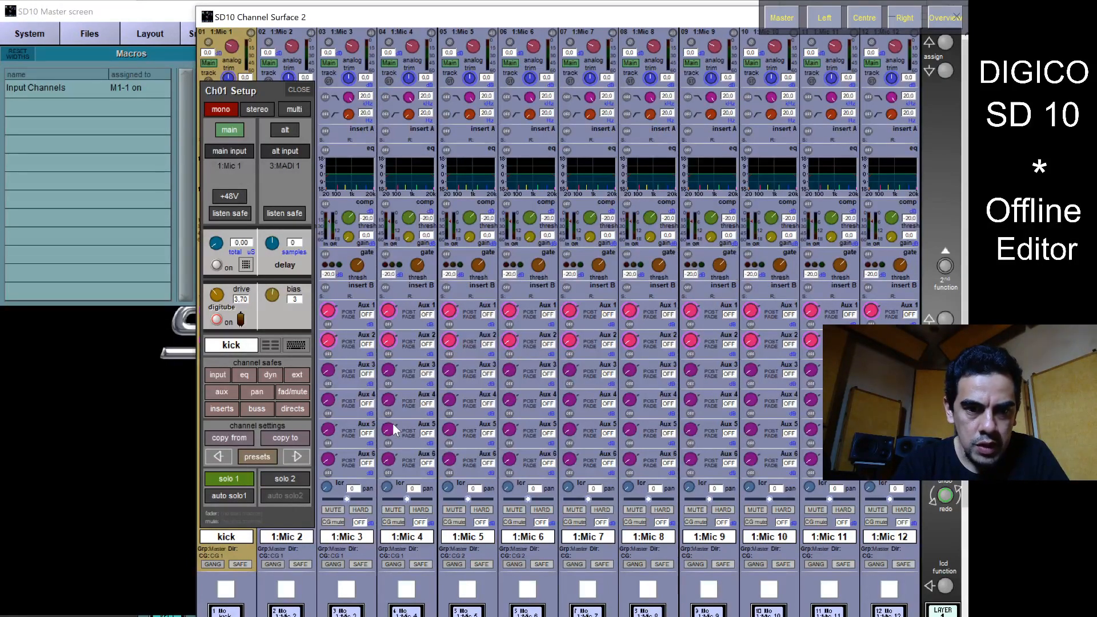
pyautogui.click(298, 90)
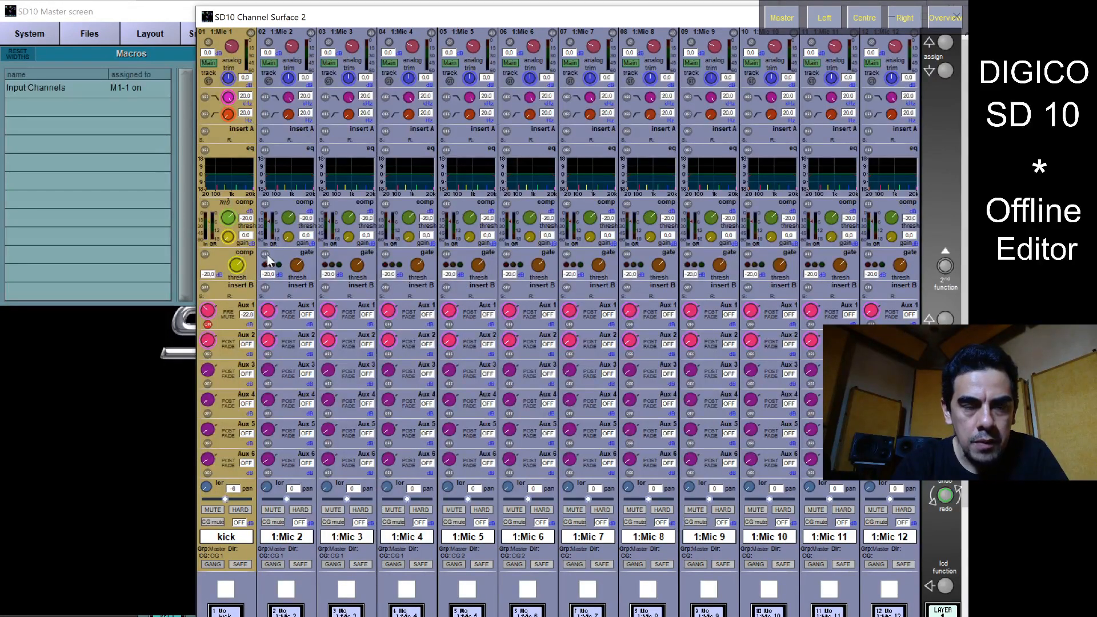
# - Open the kick channel's EQ, boost the highest band to about 7.84 dB, and switch the EQ on
pyautogui.click(231, 176)
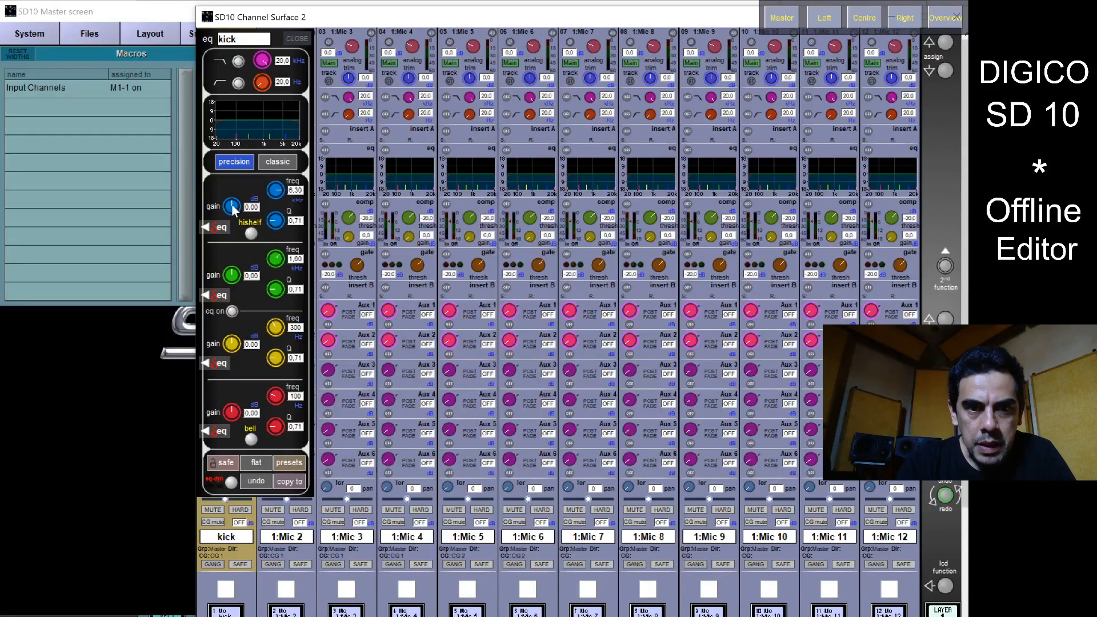
pyautogui.moveTo(227, 206); pyautogui.dragTo(245, 182)
pyautogui.click(230, 312)
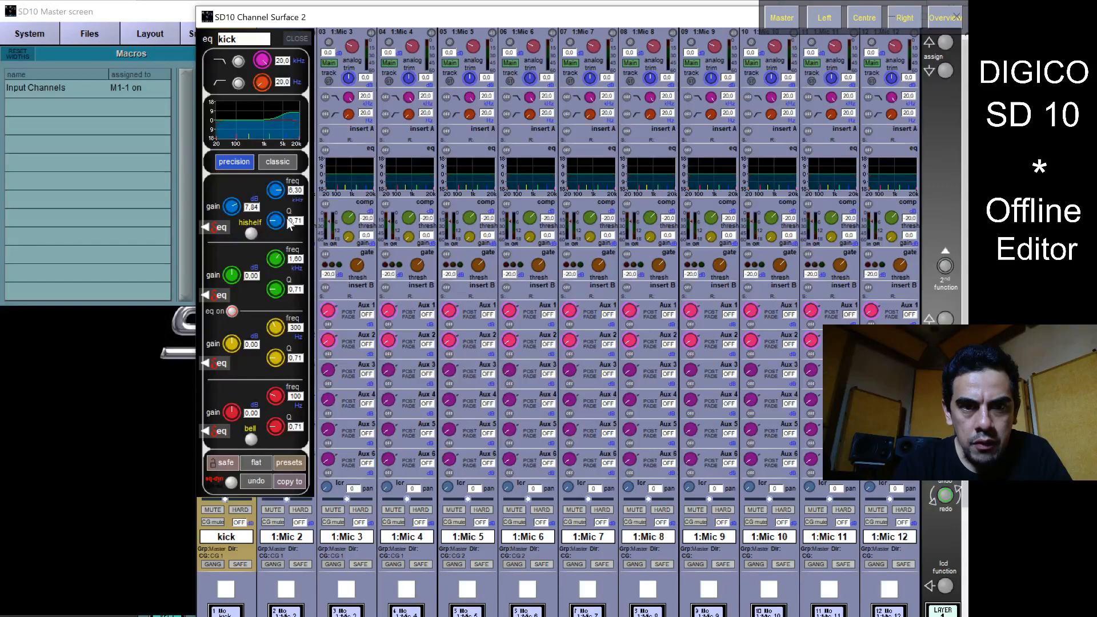
# - Change the highest EQ band from hishelf to bell, then try the classic EQ type and return to precision
pyautogui.click(252, 234)
pyautogui.click(251, 233)
pyautogui.click(251, 233)
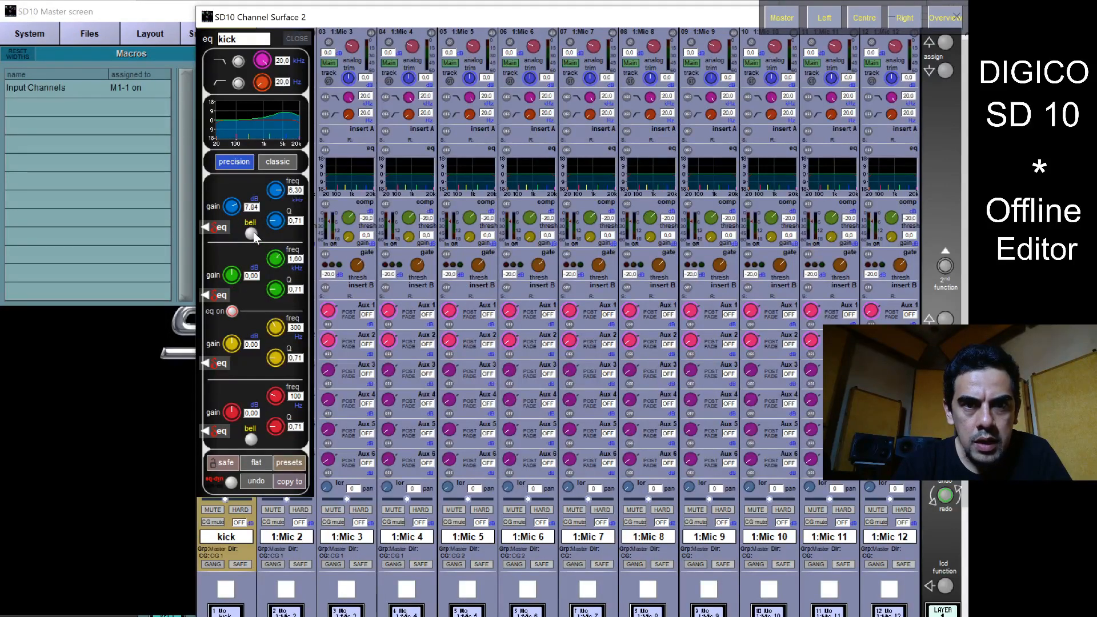
pyautogui.click(269, 165)
pyautogui.click(238, 163)
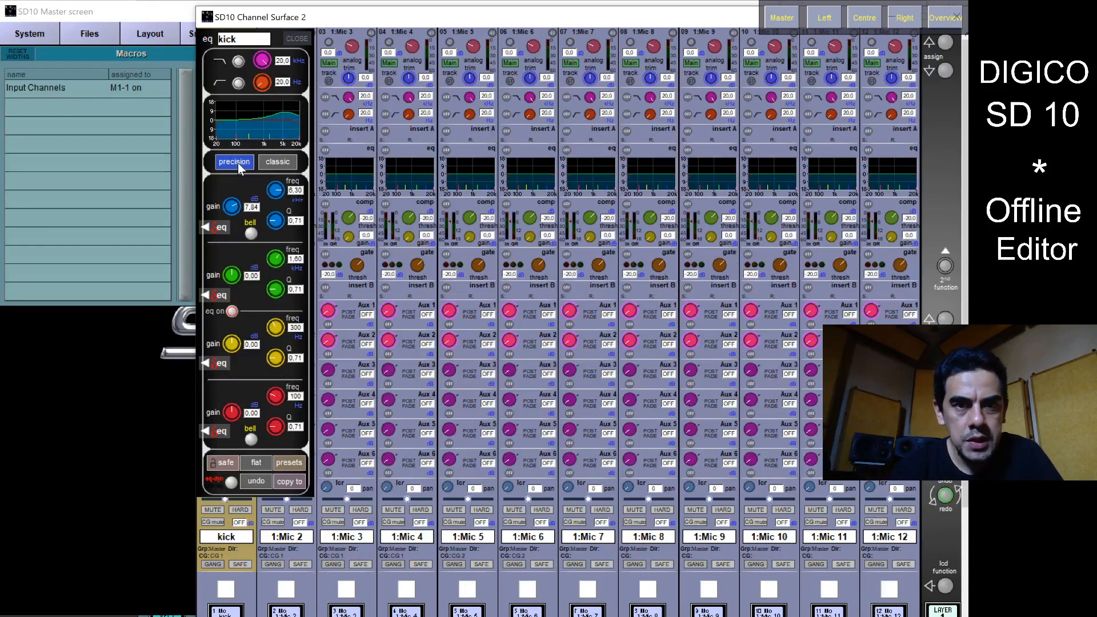
# - In the highest band's dynamic EQ, set the threshold to about -32.5 dB, try under mode, return to over, and close it
pyautogui.click(221, 232)
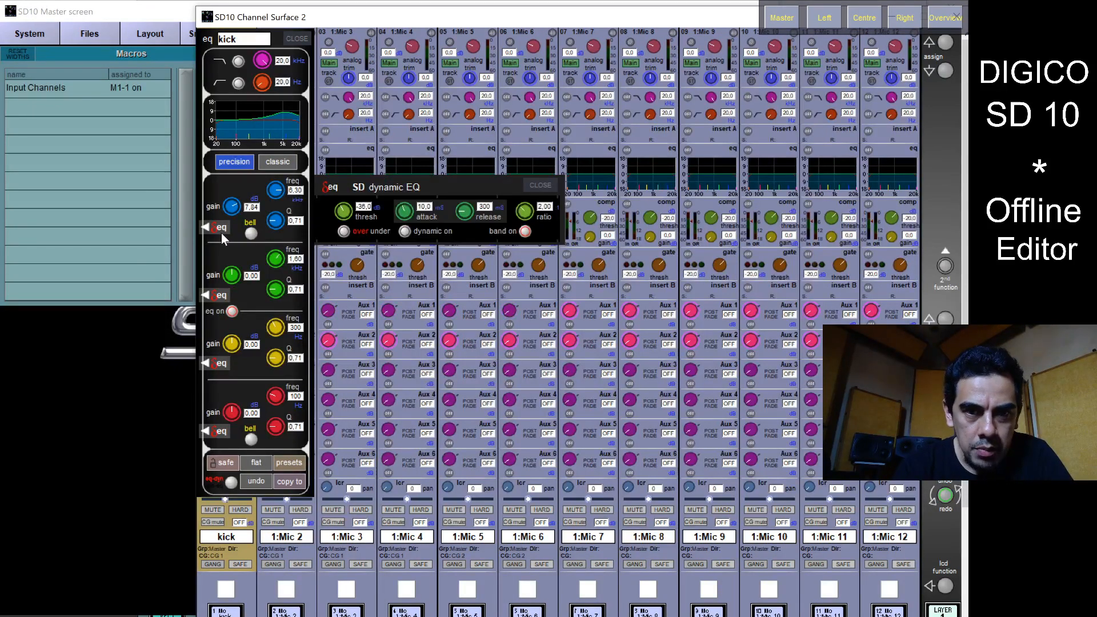
pyautogui.moveTo(349, 217); pyautogui.dragTo(378, 210)
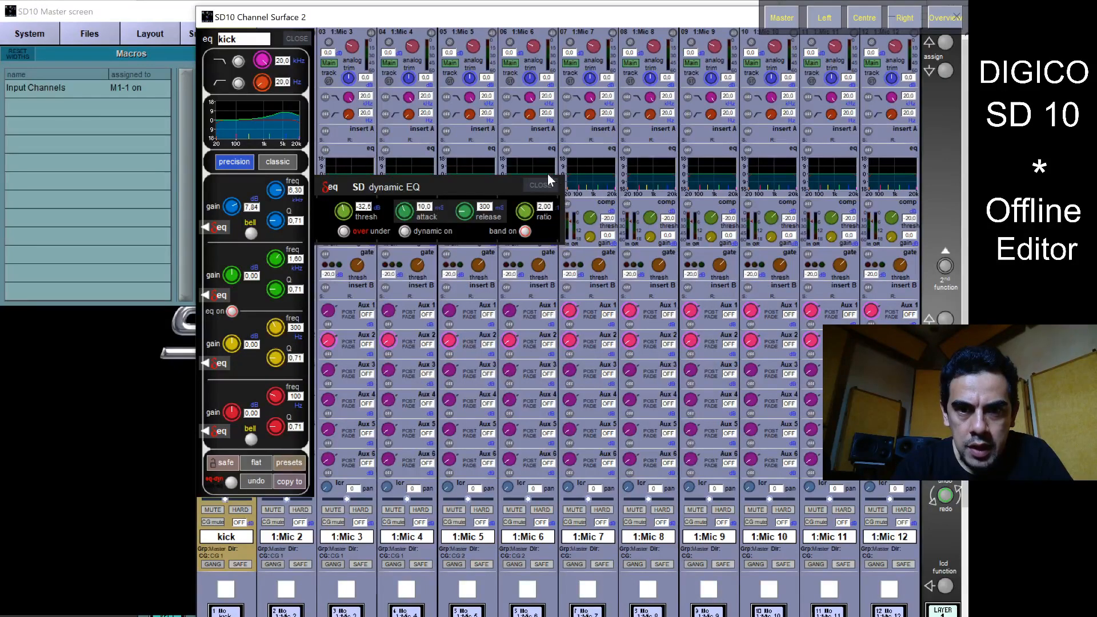
pyautogui.click(344, 232)
pyautogui.click(345, 232)
pyautogui.click(345, 232)
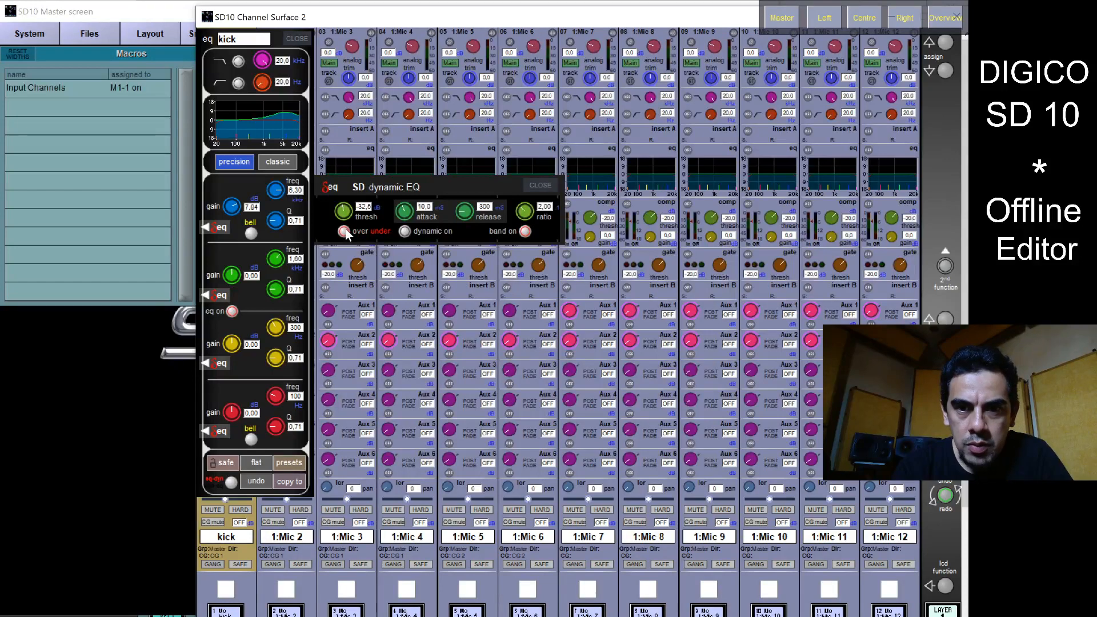
pyautogui.click(345, 232)
pyautogui.click(542, 186)
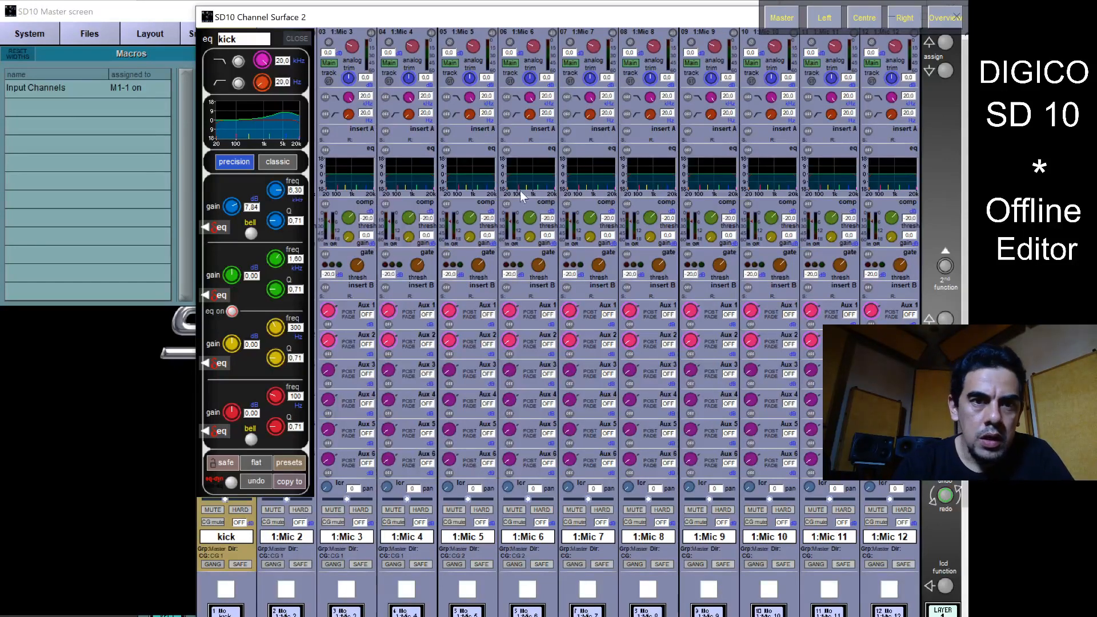
pyautogui.click(217, 228)
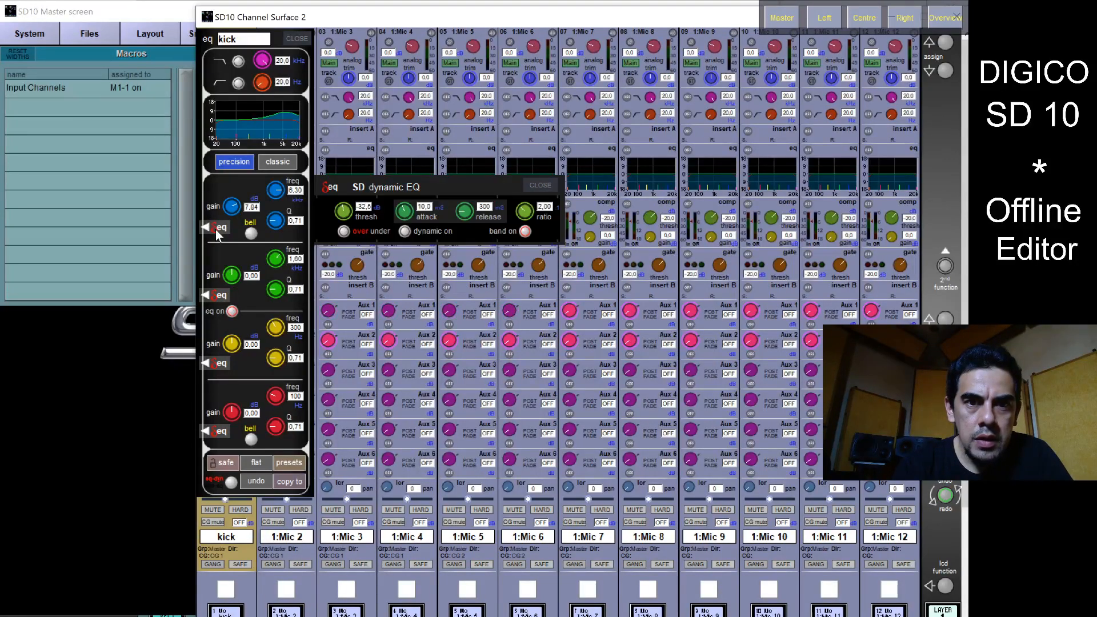
pyautogui.click(217, 229)
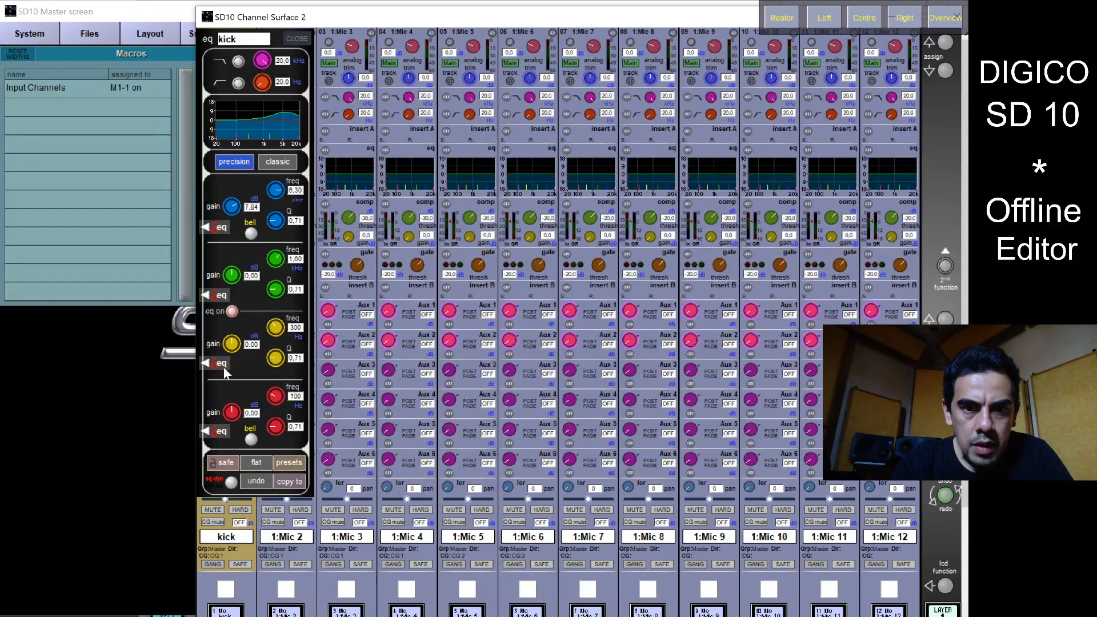
# - View the input channel presets for the kick EQ and close both the presets and the EQ
pyautogui.click(294, 461)
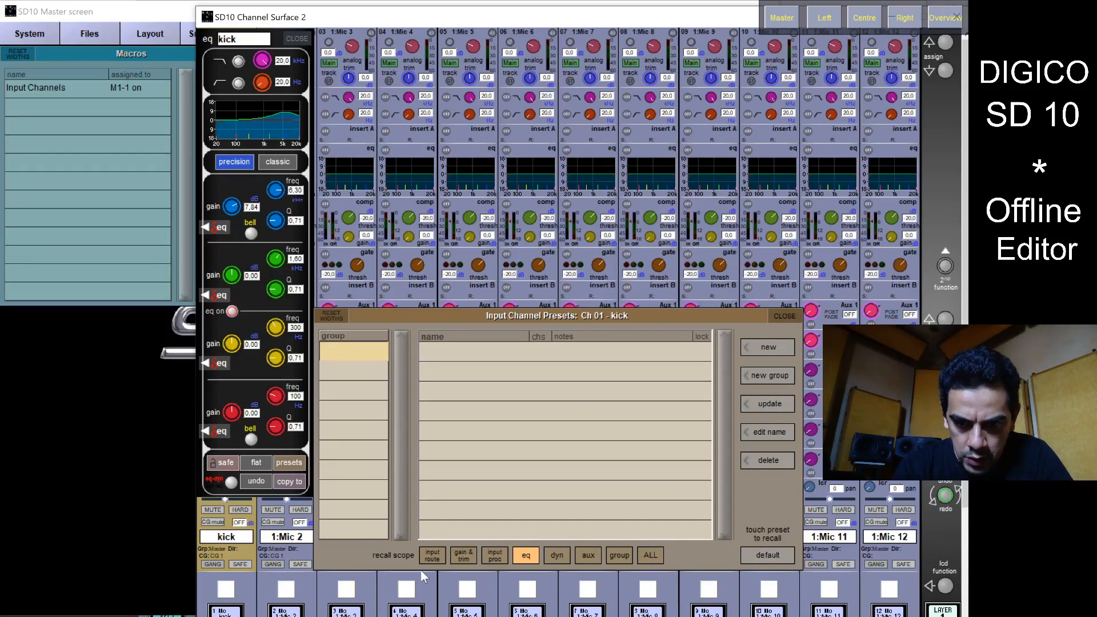
pyautogui.click(793, 321)
pyautogui.click(298, 40)
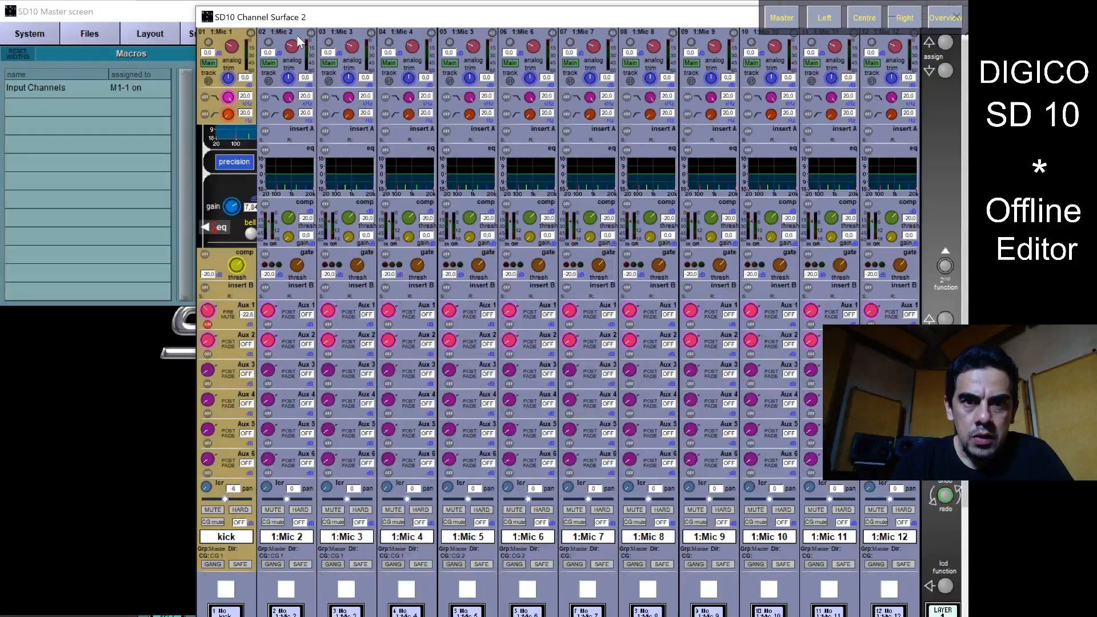
# - Open the kick channel's dynamics and set the first processor to comp with a soft knee and the second to gate
pyautogui.click(225, 223)
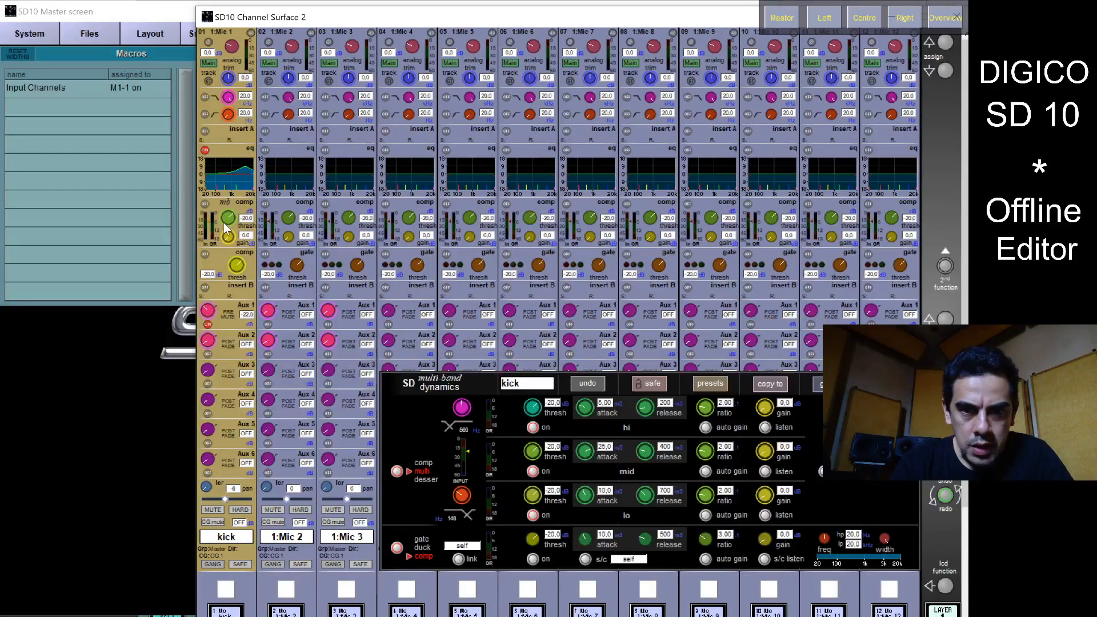
pyautogui.click(395, 472)
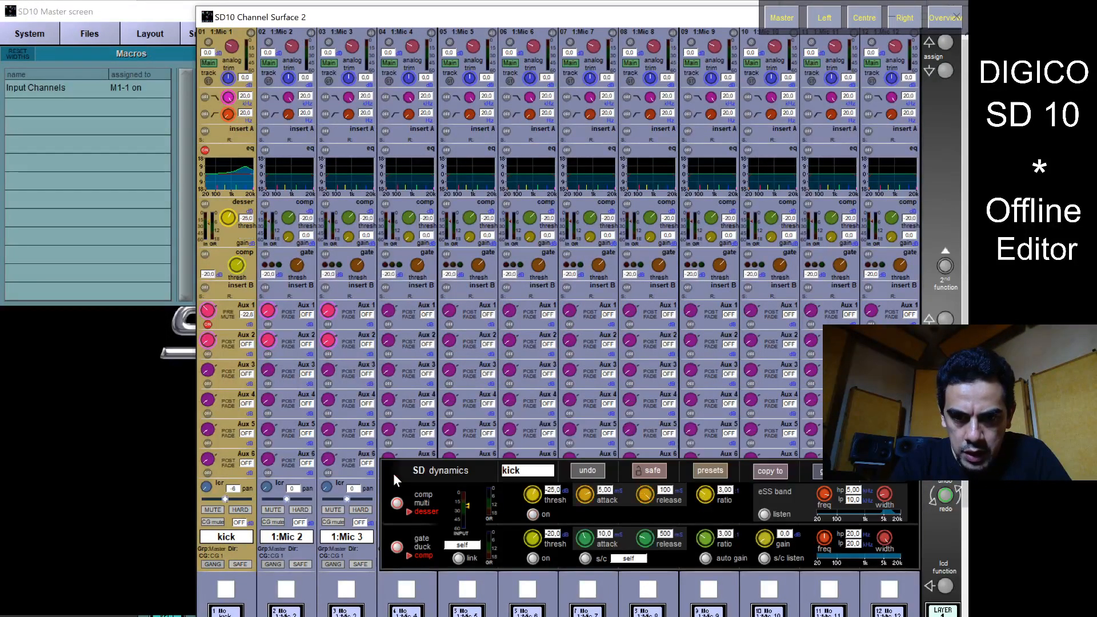
pyautogui.click(397, 502)
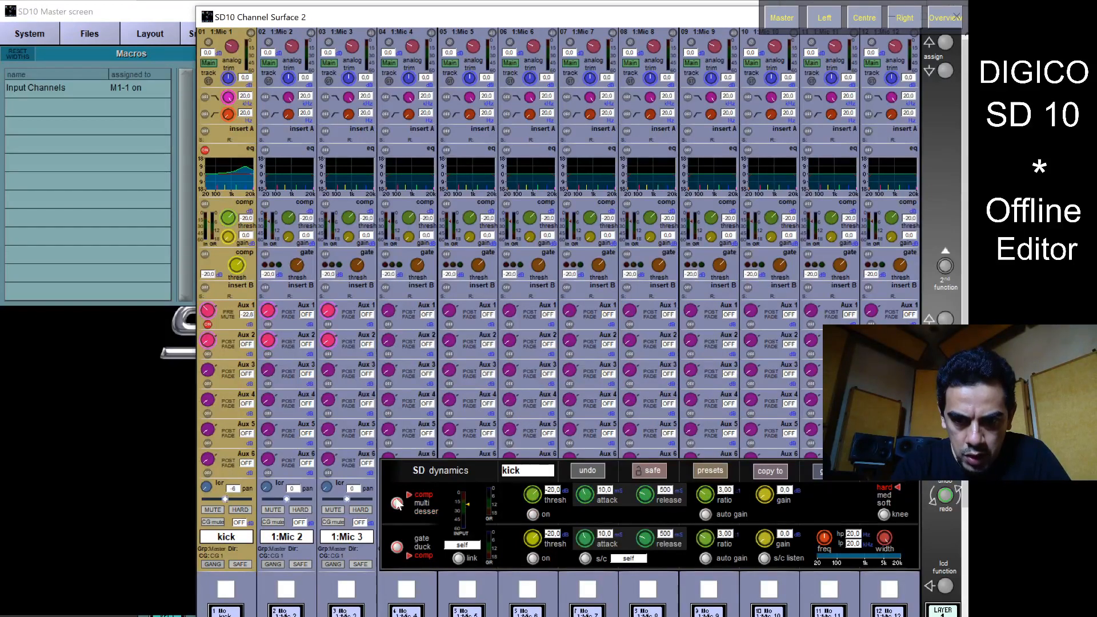
pyautogui.click(396, 548)
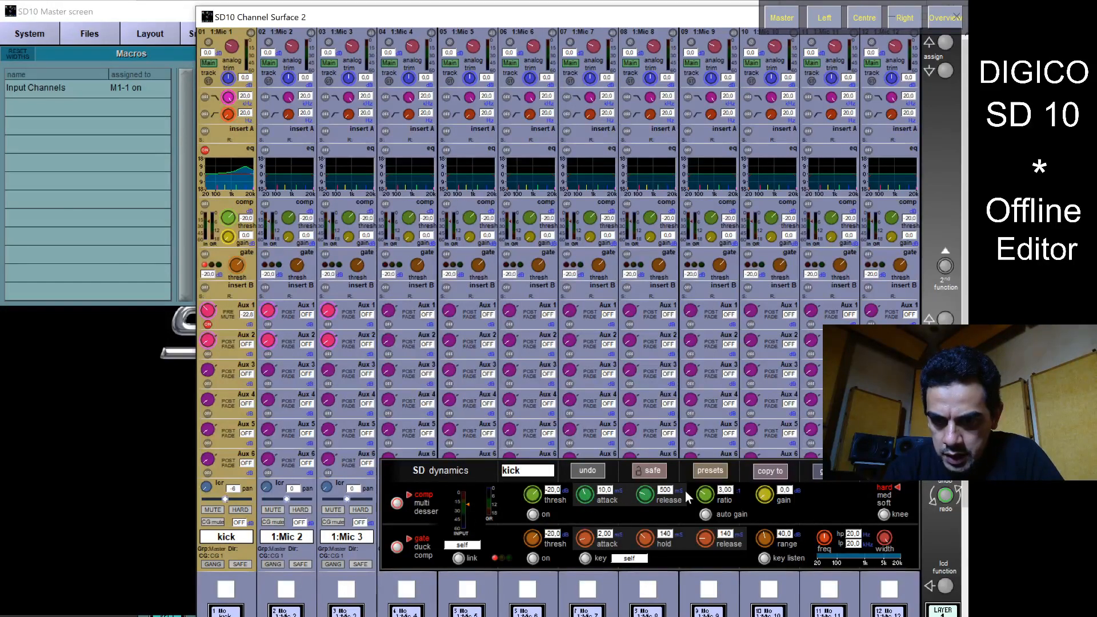
pyautogui.click(884, 515)
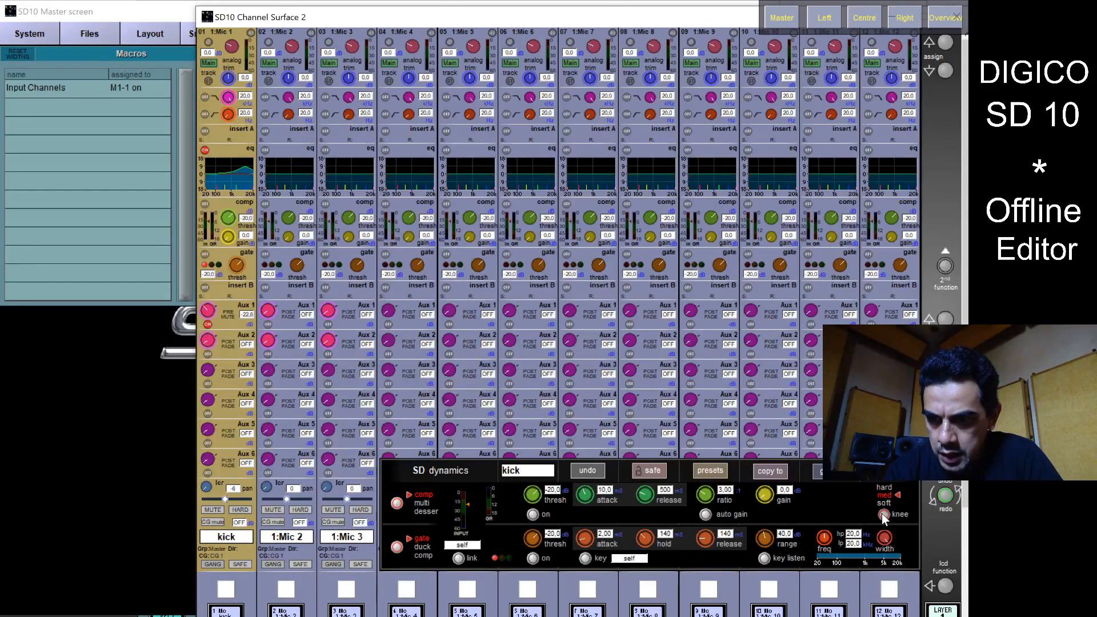
pyautogui.click(882, 513)
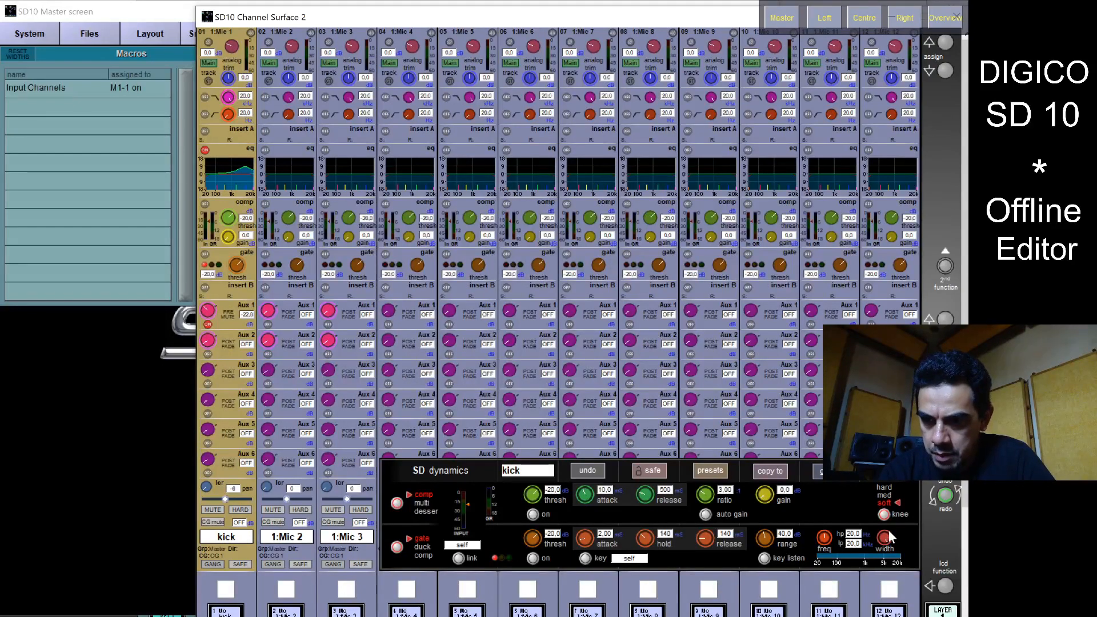
# - Narrow the gate's key filter to about 157 Hz to 2.55 kHz and view the gate key routing
pyautogui.moveTo(889, 530); pyautogui.dragTo(876, 592)
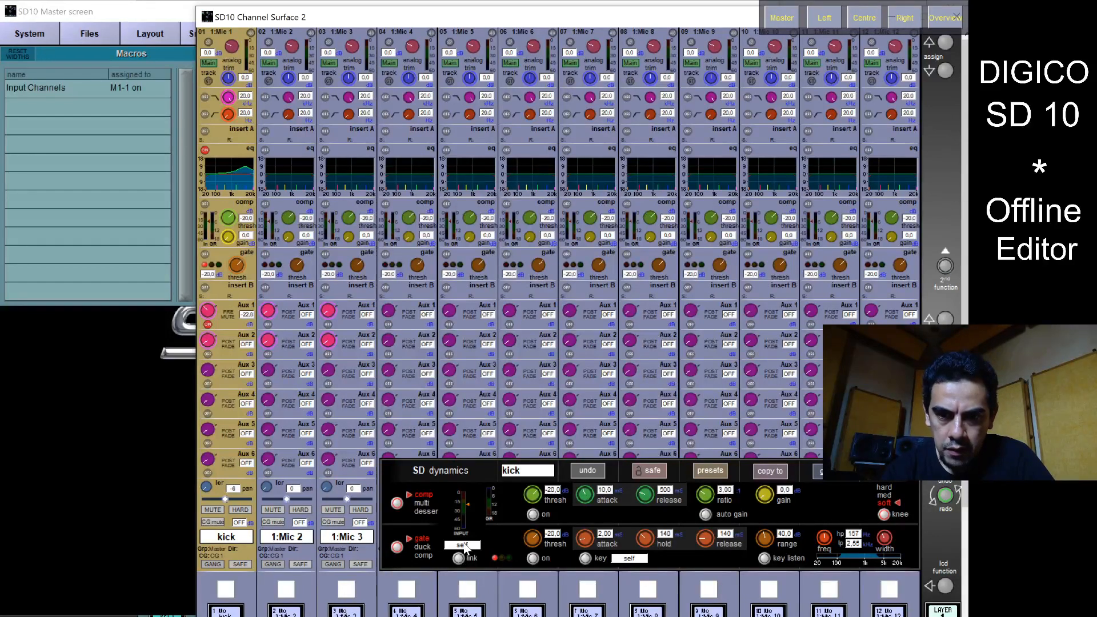
pyautogui.click(629, 558)
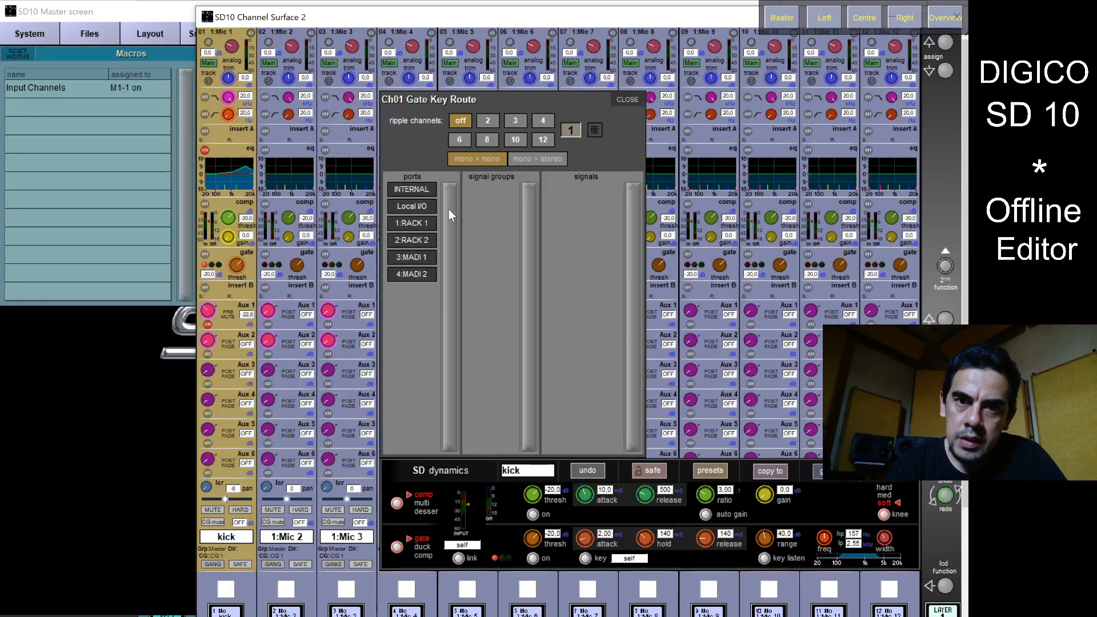
pyautogui.click(632, 101)
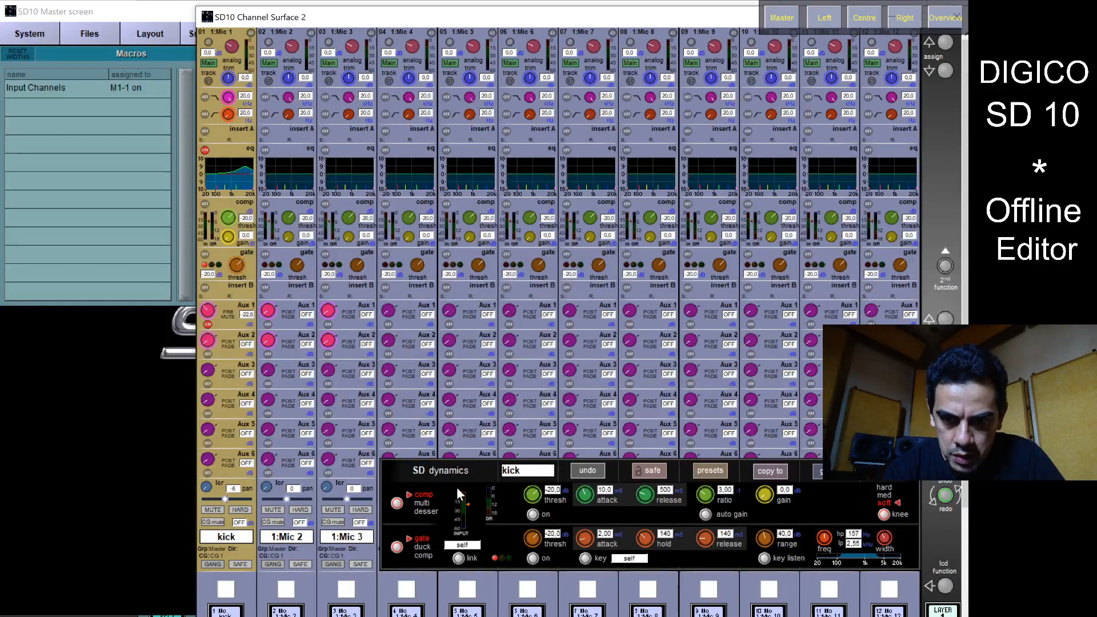
# - Switch the first dynamics processor to multi and set its crossovers to about 1.02 kHz and 144 Hz
pyautogui.click(397, 502)
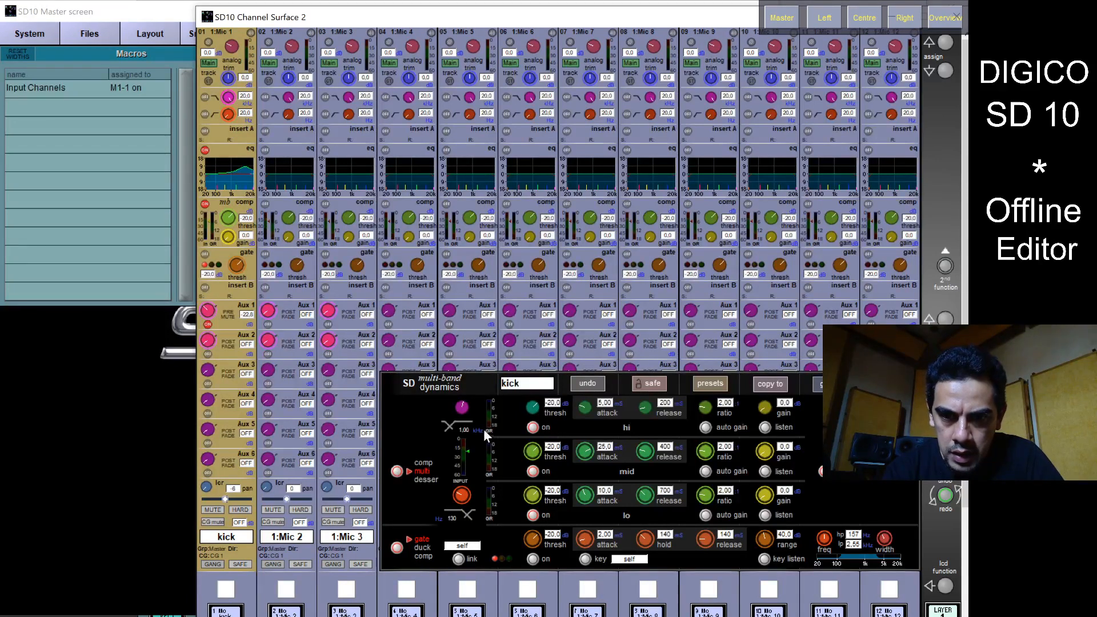
pyautogui.moveTo(457, 411); pyautogui.dragTo(457, 410)
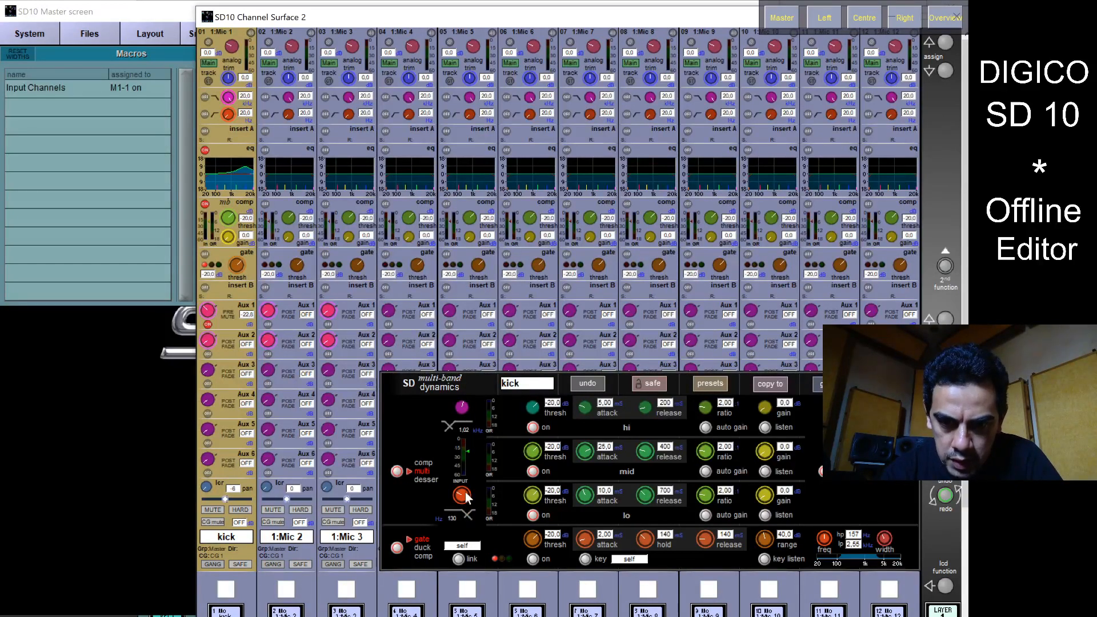
pyautogui.moveTo(464, 495); pyautogui.dragTo(465, 490)
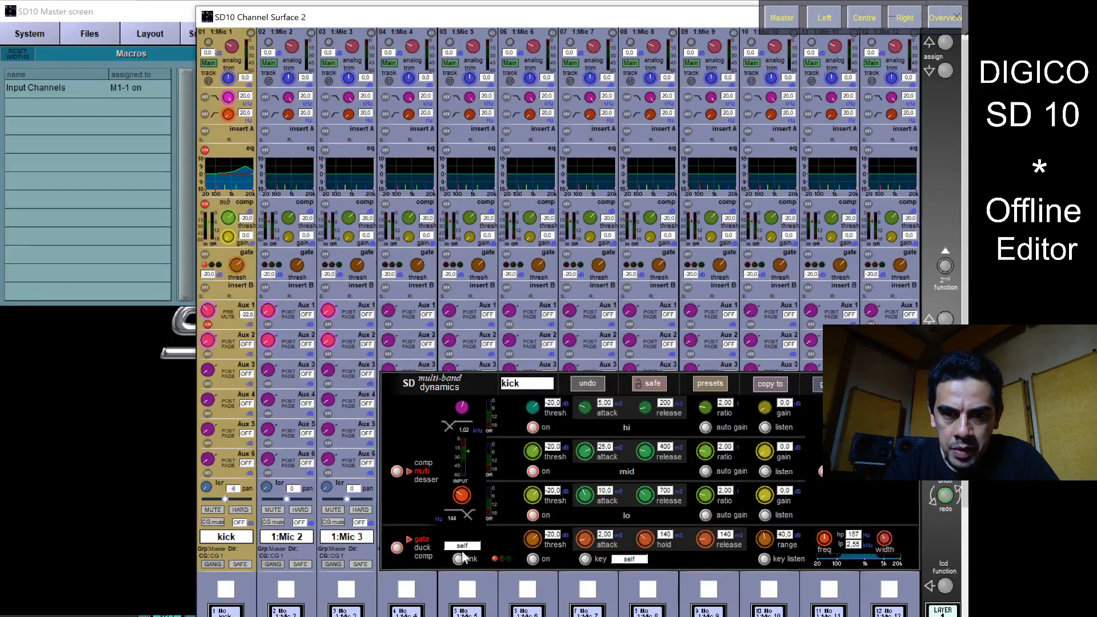
# - Set the first processor to desser with an eSS band of about 3.17 to 11.6 kHz, set the second to comp, and close the dynamics
pyautogui.click(398, 468)
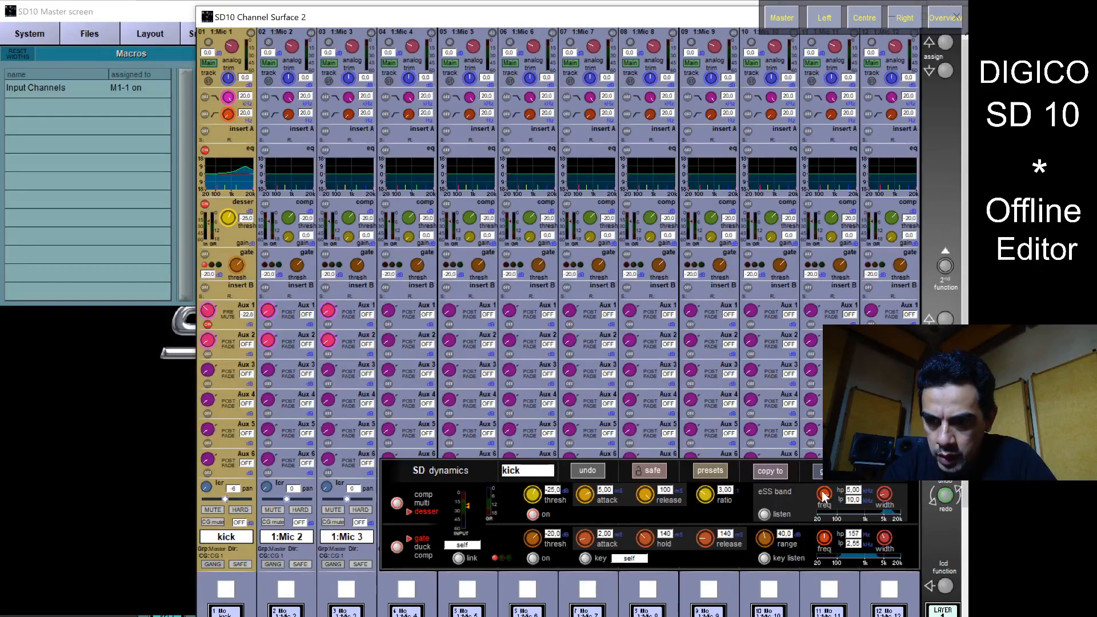
pyautogui.moveTo(824, 495); pyautogui.dragTo(894, 484)
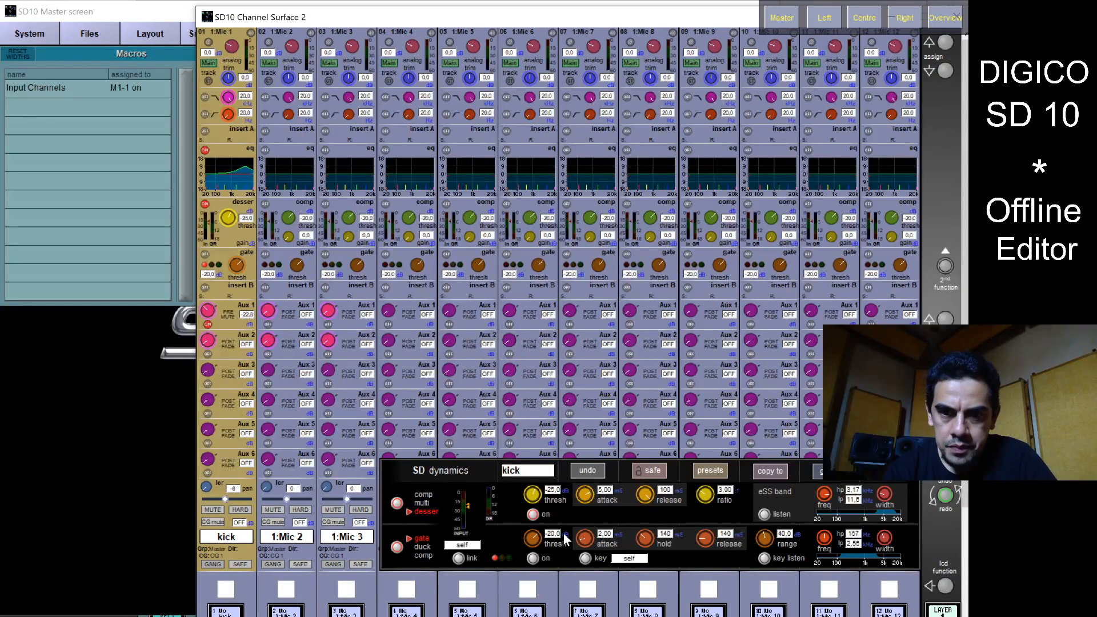
pyautogui.click(397, 547)
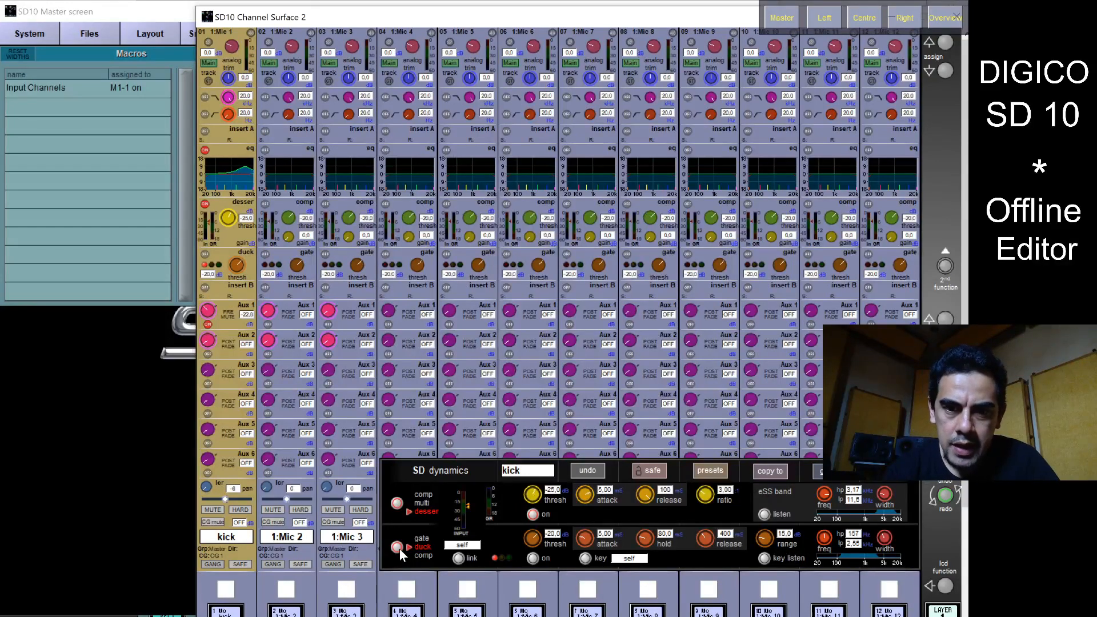
pyautogui.click(400, 553)
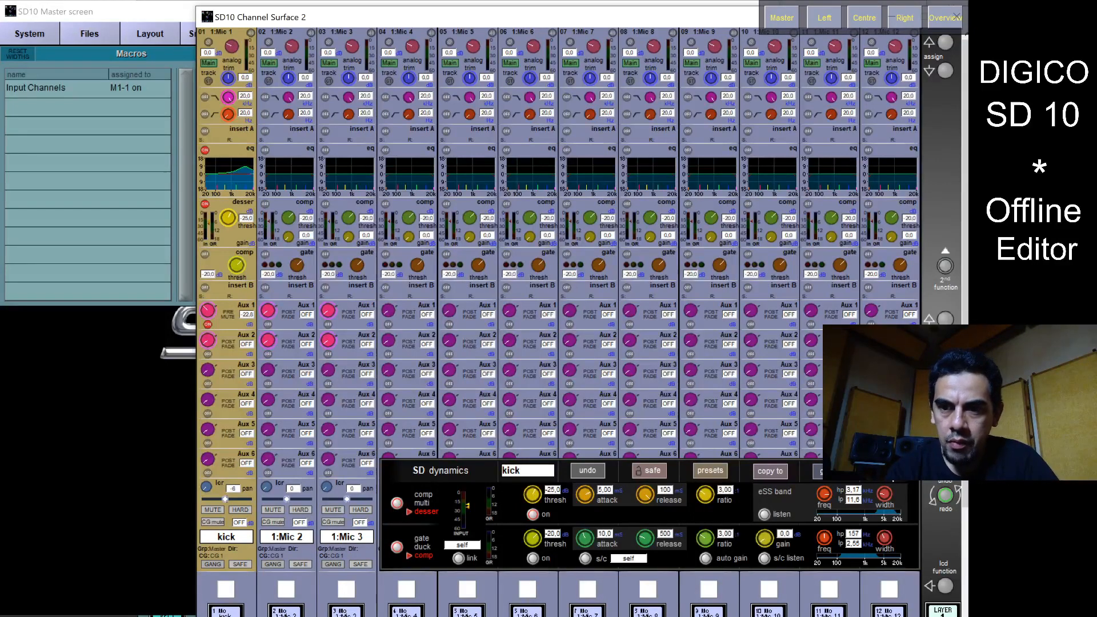
pyautogui.click(889, 470)
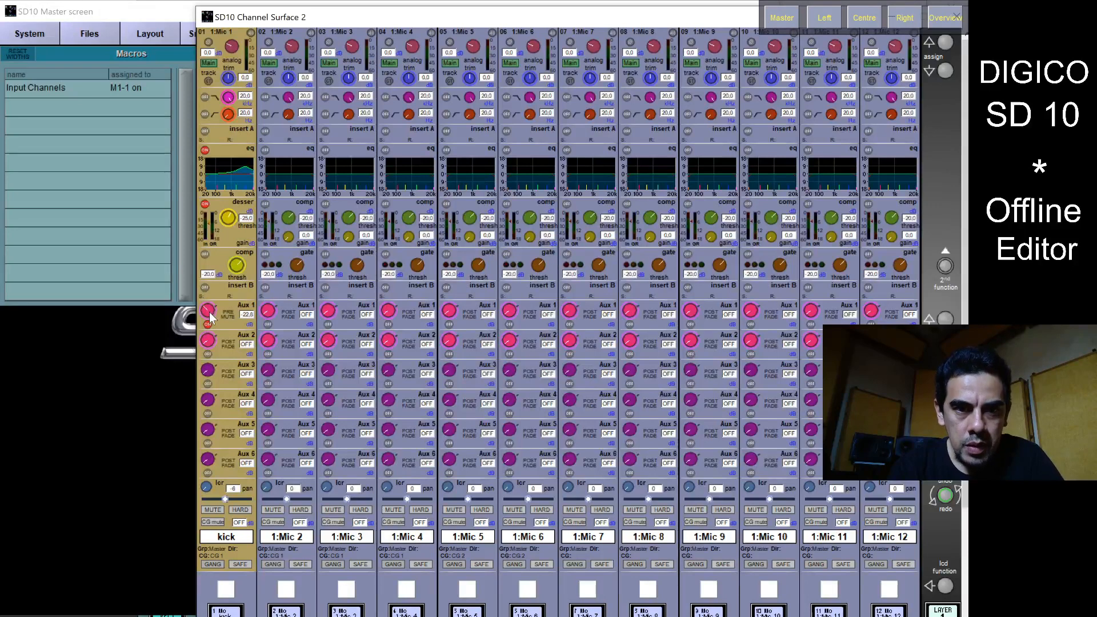
# - Set the kick channel's Aux 1 send to about -13.6 dB, post-fade
pyautogui.moveTo(209, 313); pyautogui.dragTo(218, 297)
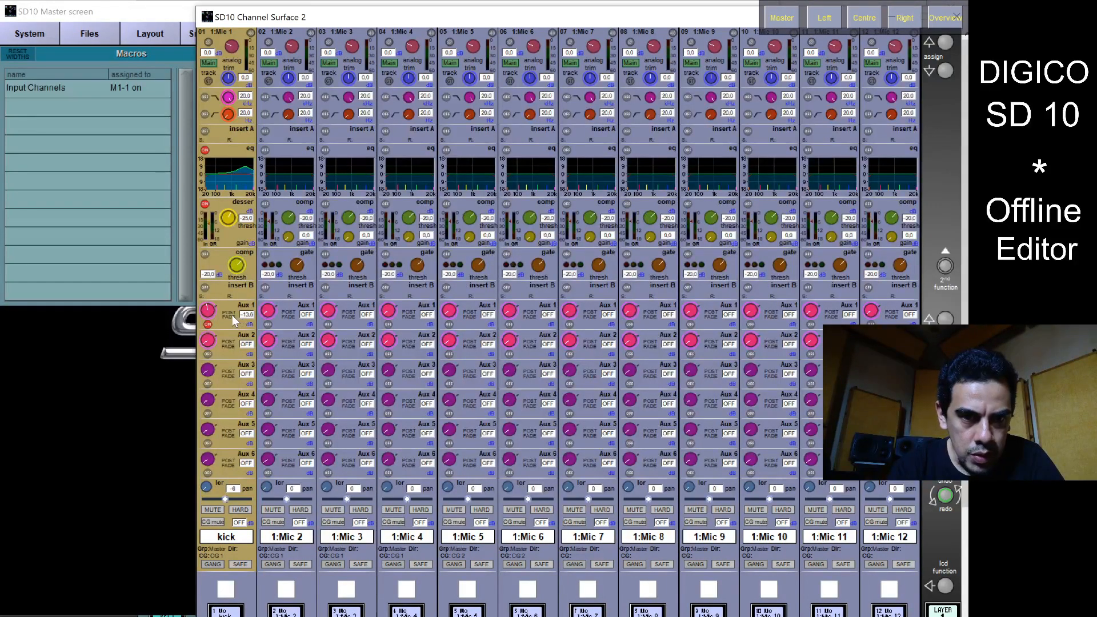
# - Switch the kick channel's Aux 1 send from post-fade to pre-mute
pyautogui.click(234, 318)
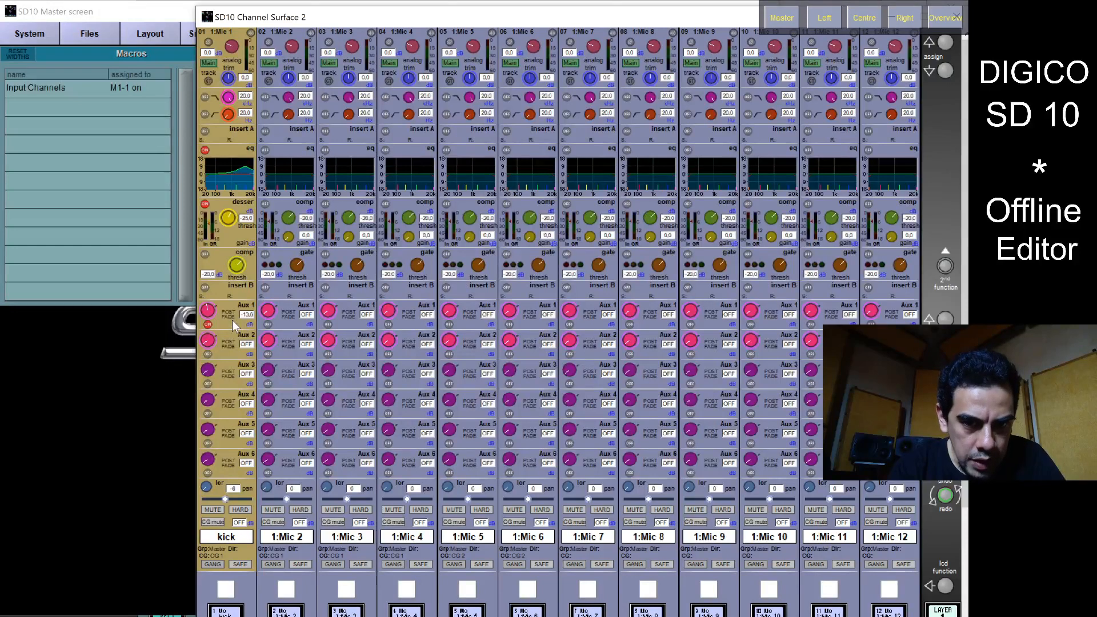
pyautogui.click(227, 315)
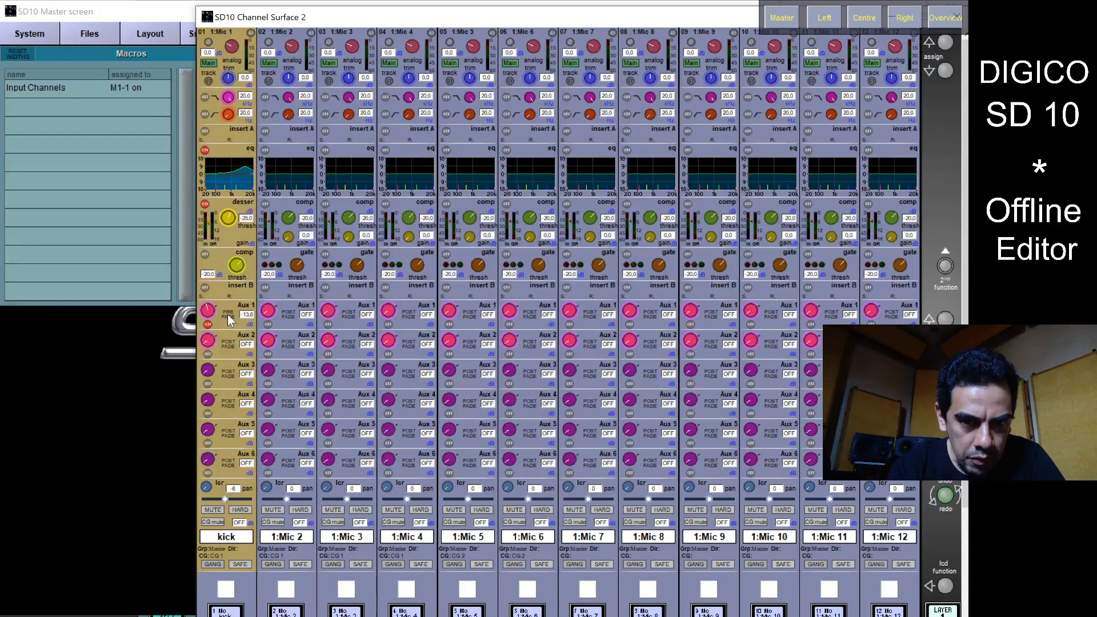
pyautogui.click(228, 318)
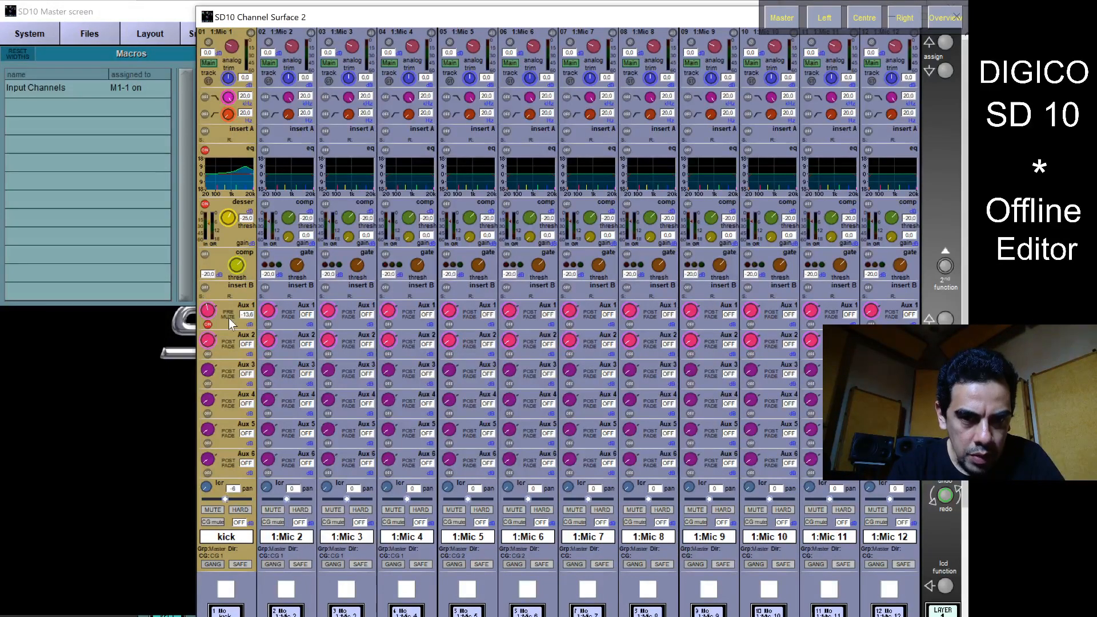
# - Toggle the kick channel's mute on and off with its Aux 1 send in pre-mute mode
pyautogui.click(225, 593)
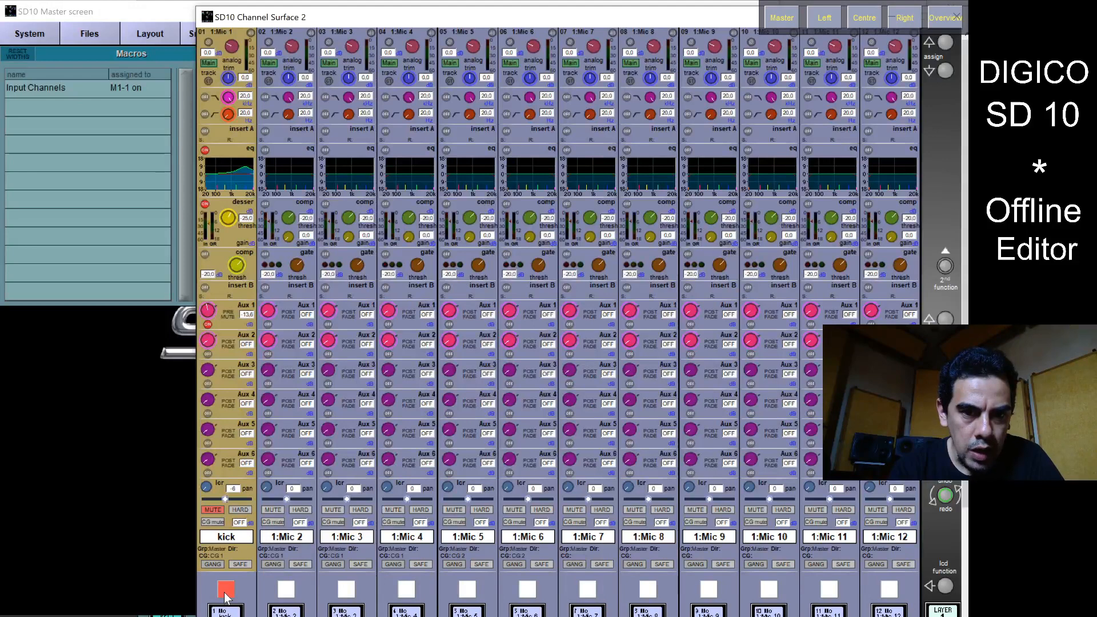
pyautogui.click(226, 593)
pyautogui.click(226, 593)
pyautogui.click(226, 593)
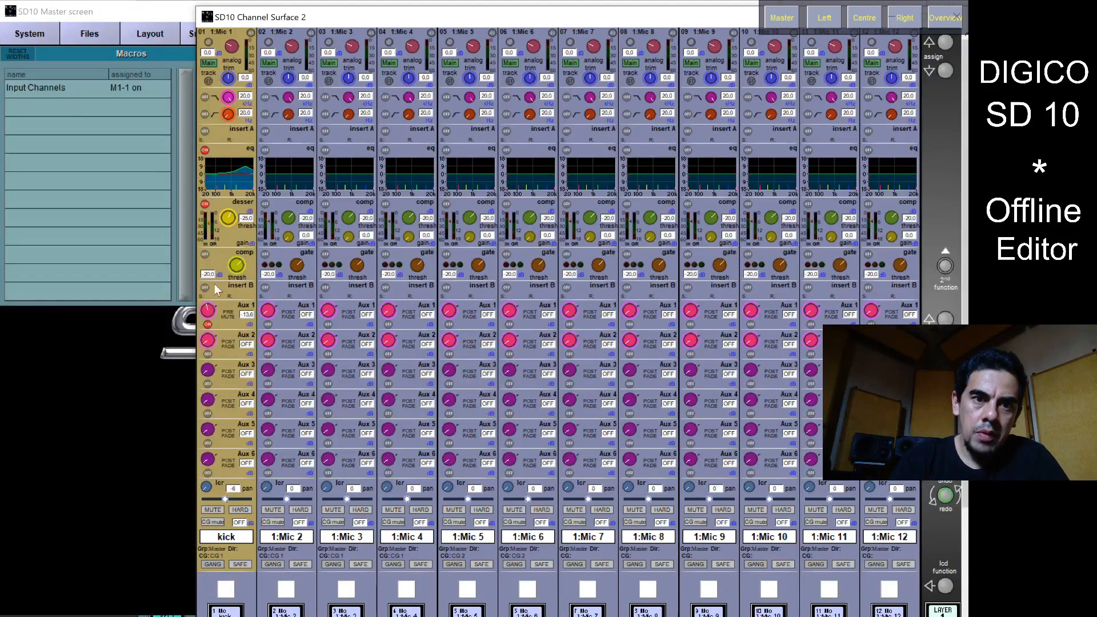
pyautogui.click(226, 315)
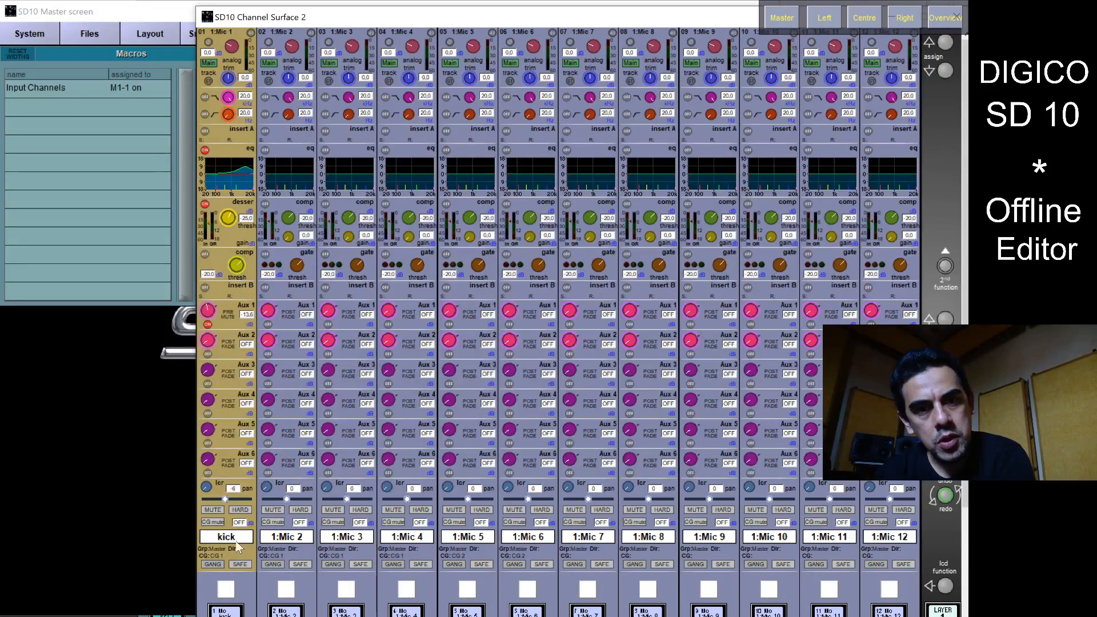
# - Mute the kick channel and set its pan to about 5
pyautogui.click(226, 589)
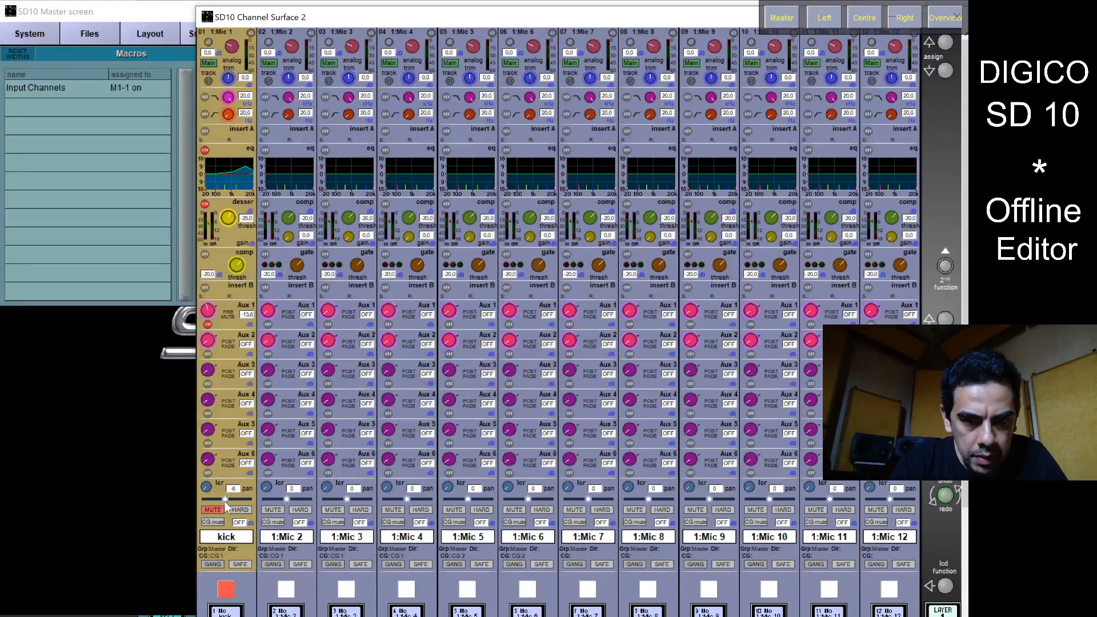
pyautogui.moveTo(200, 500); pyautogui.dragTo(236, 518)
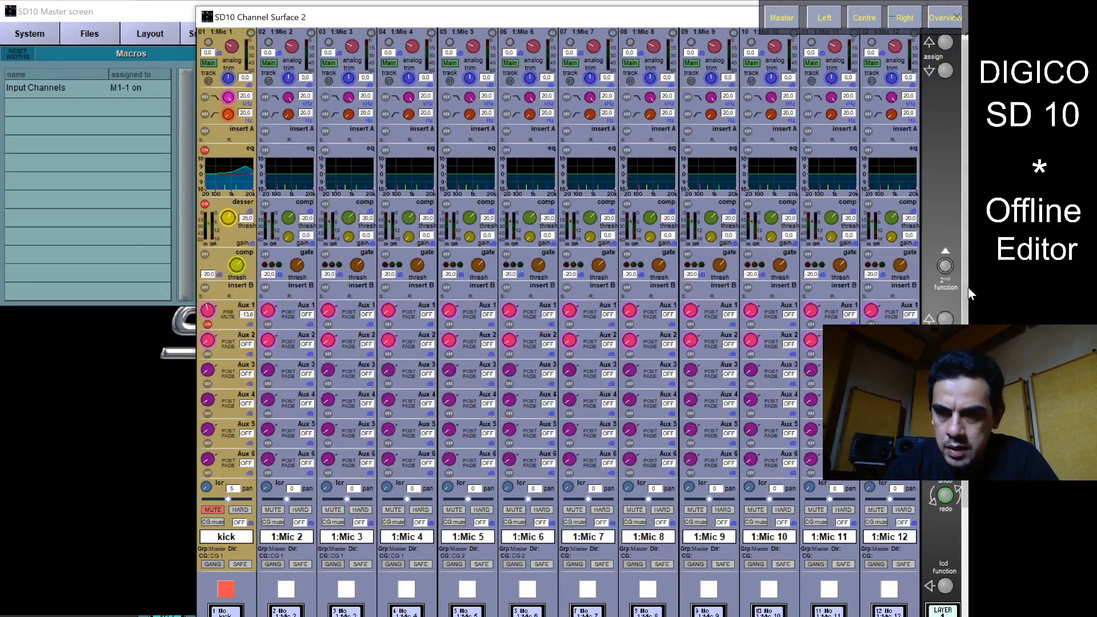
# - Gang the kick channel with 1:Mic 2 and return the LCD function to Solo
pyautogui.scroll(-3, 963, 277)
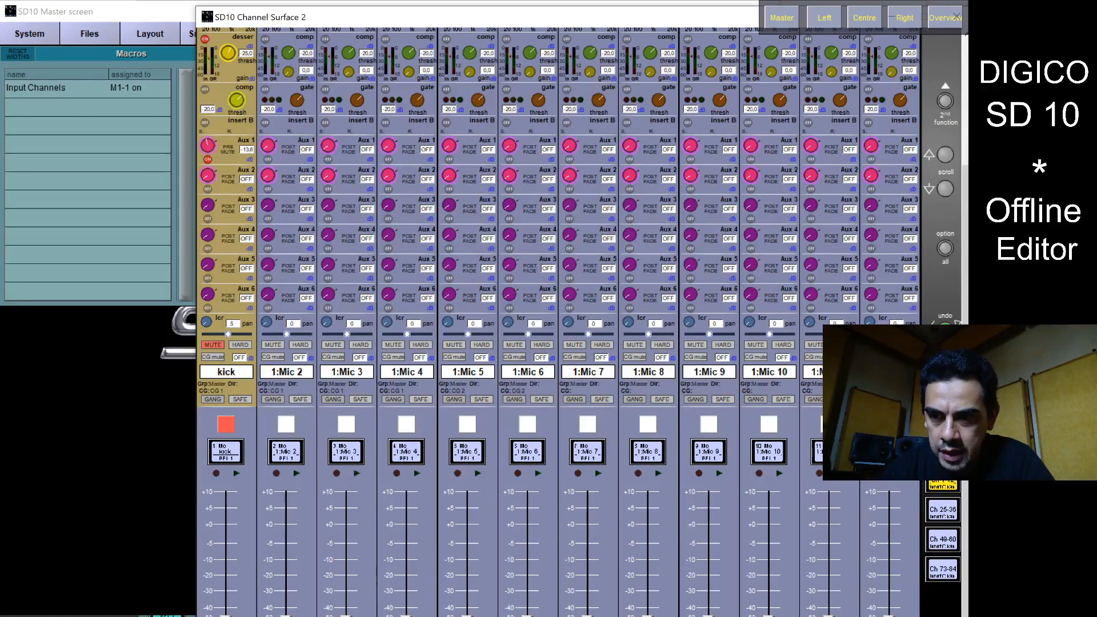
pyautogui.click(945, 420)
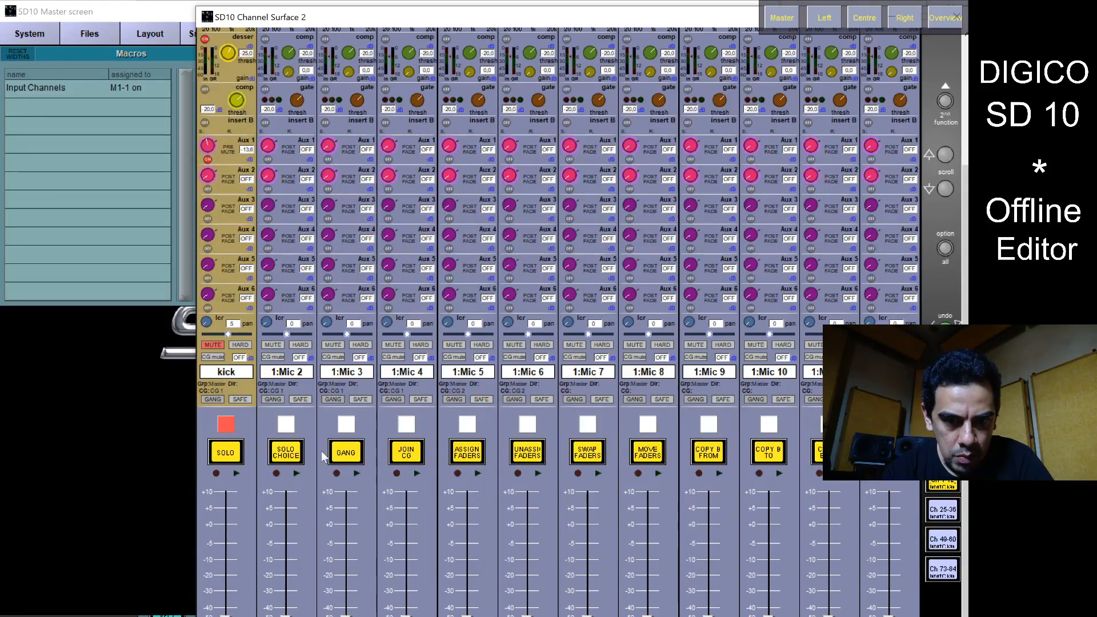
pyautogui.click(356, 455)
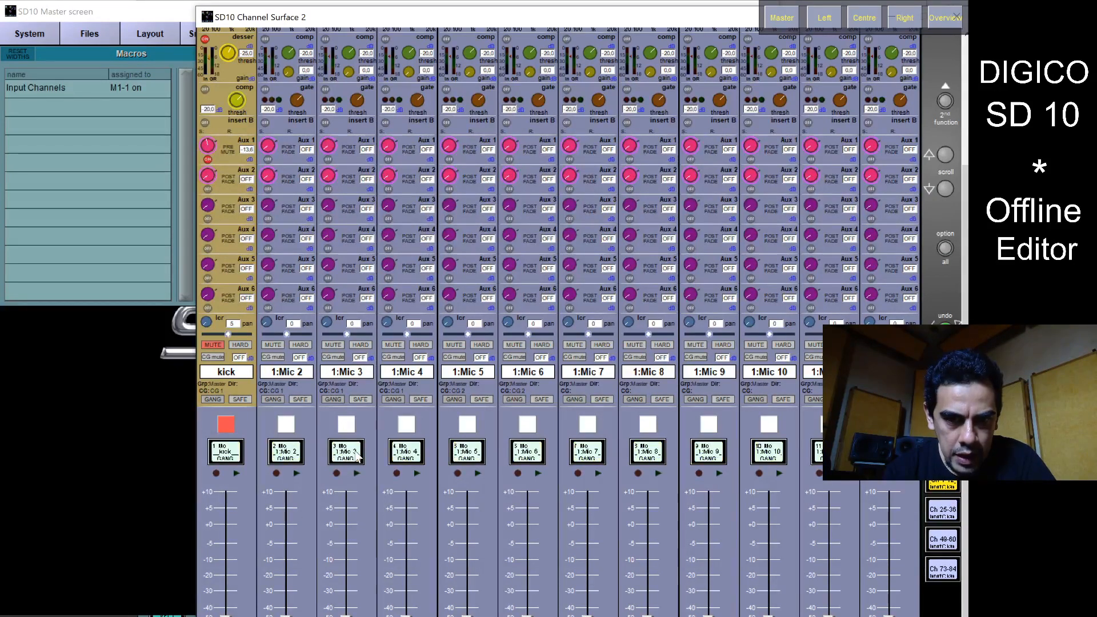
pyautogui.click(223, 461)
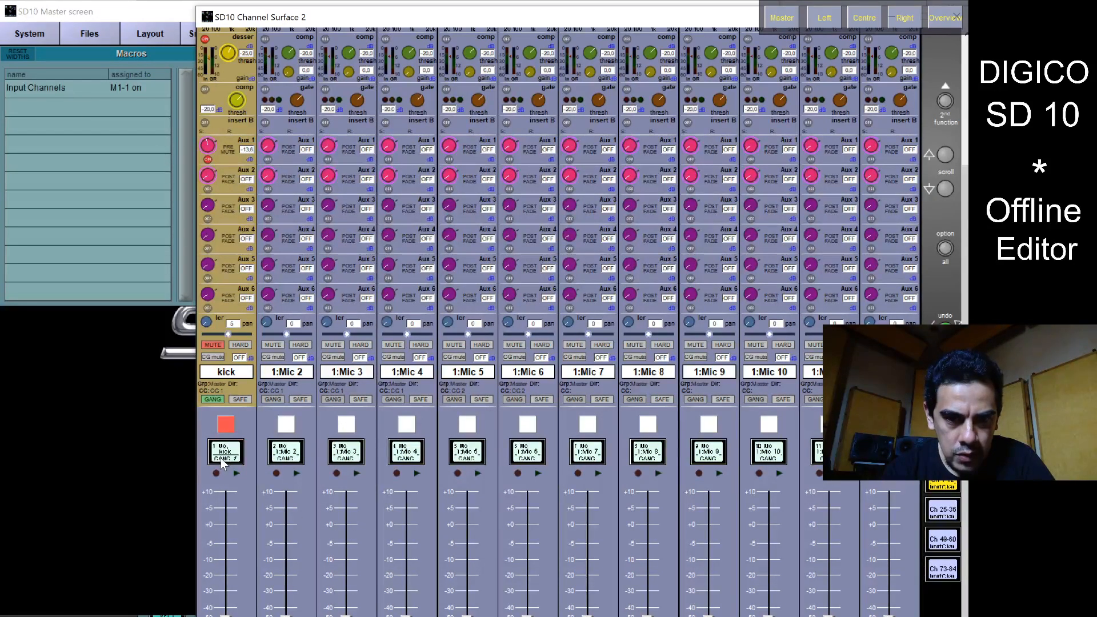
pyautogui.click(280, 457)
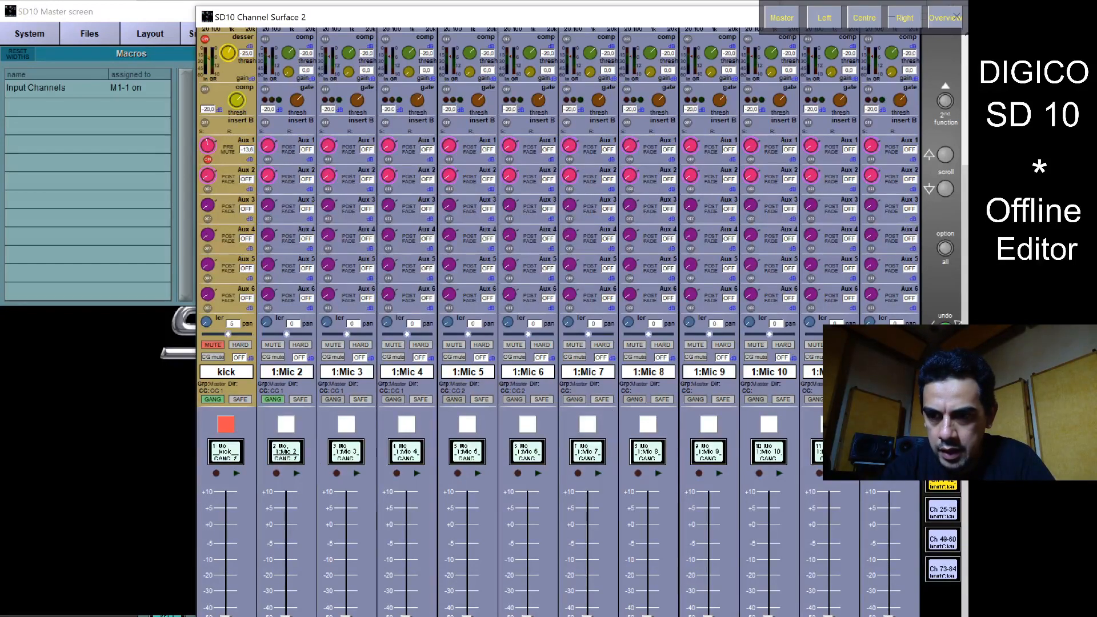
pyautogui.click(945, 407)
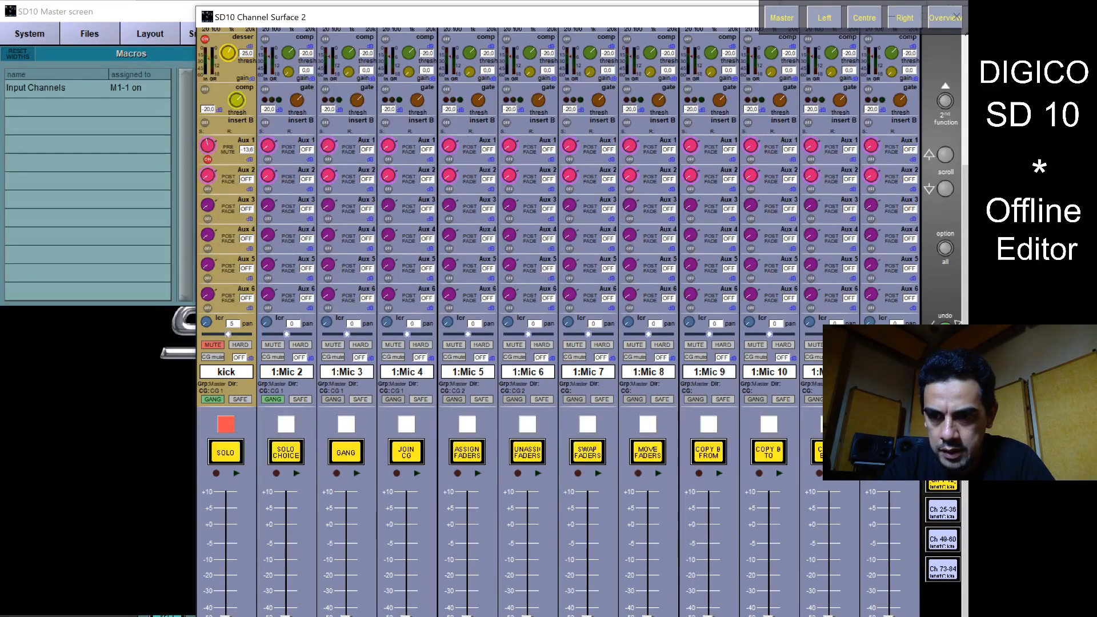
pyautogui.click(227, 455)
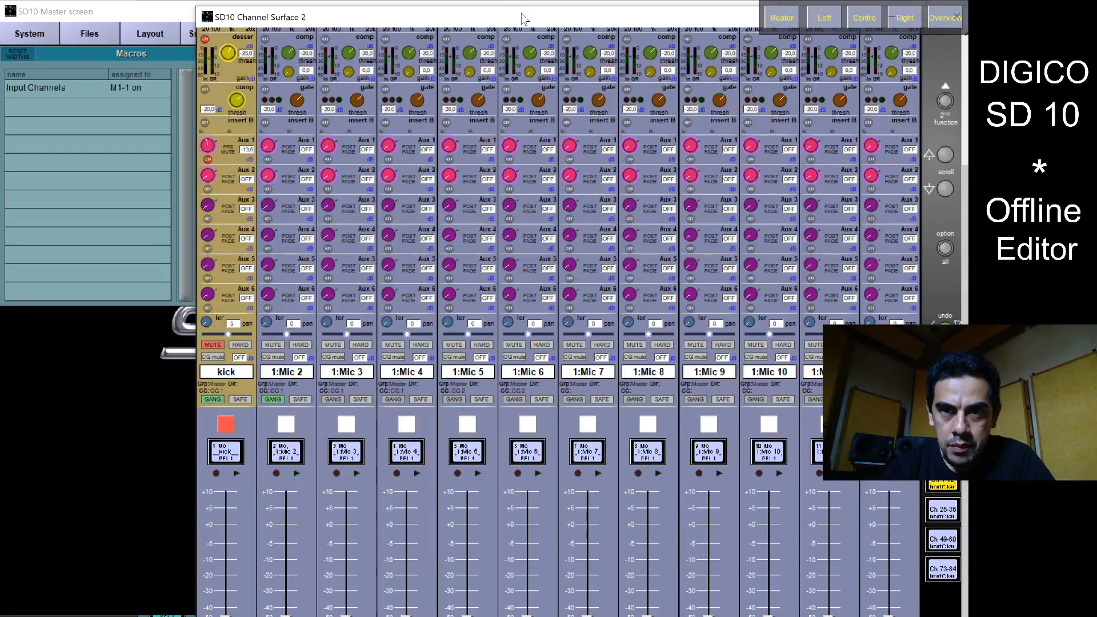
# - Raise the ganged kick and 1:Mic 2 faders to 0 dB
pyautogui.moveTo(523, 19); pyautogui.dragTo(517, 13)
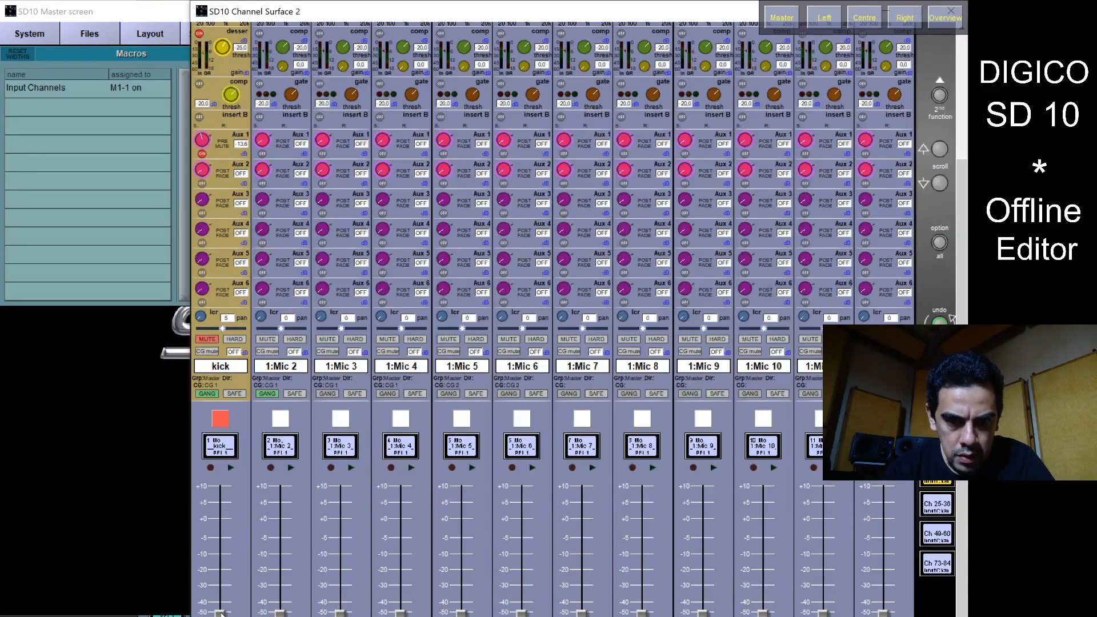
pyautogui.moveTo(222, 613); pyautogui.dragTo(220, 518)
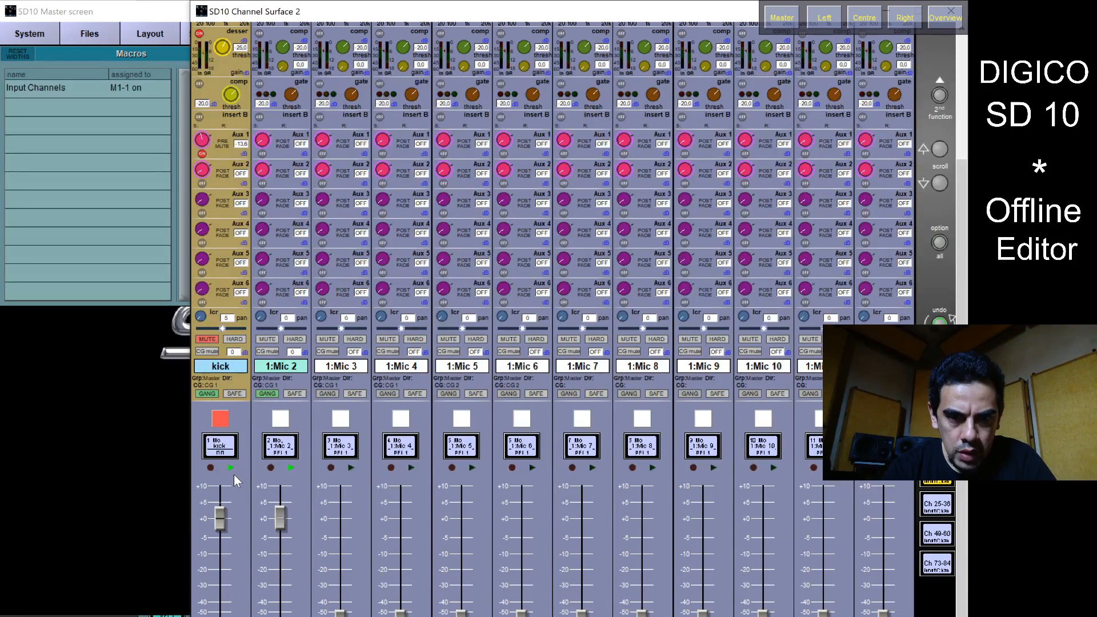
# - Mute the ganged kick and 1:Mic 2 channels together and lower their faders to about -2 dB
pyautogui.click(221, 419)
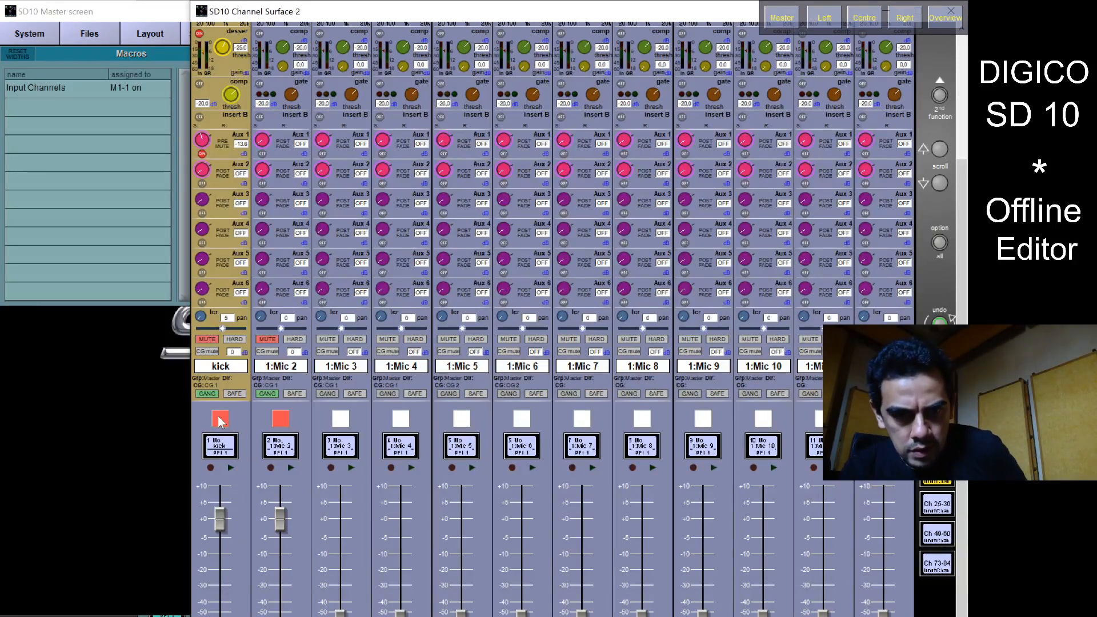
pyautogui.click(219, 420)
pyautogui.click(219, 420)
pyautogui.click(220, 420)
pyautogui.click(219, 420)
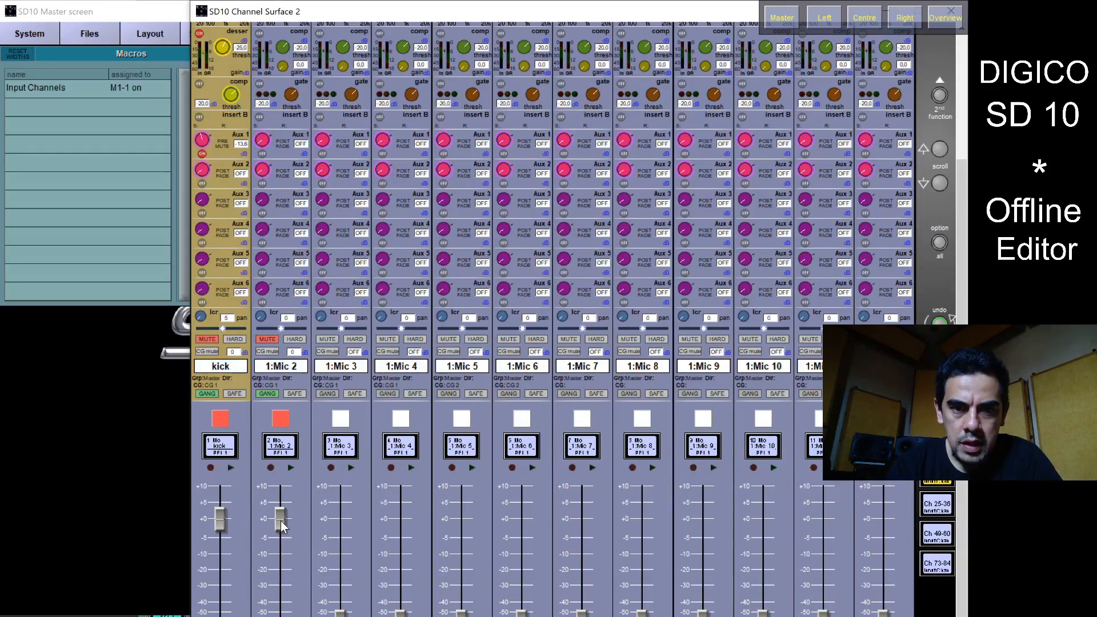
pyautogui.moveTo(284, 527)
pyautogui.mouseDown()
pyautogui.moveTo(284, 550)
pyautogui.moveTo(283, 534)
pyautogui.mouseUp()
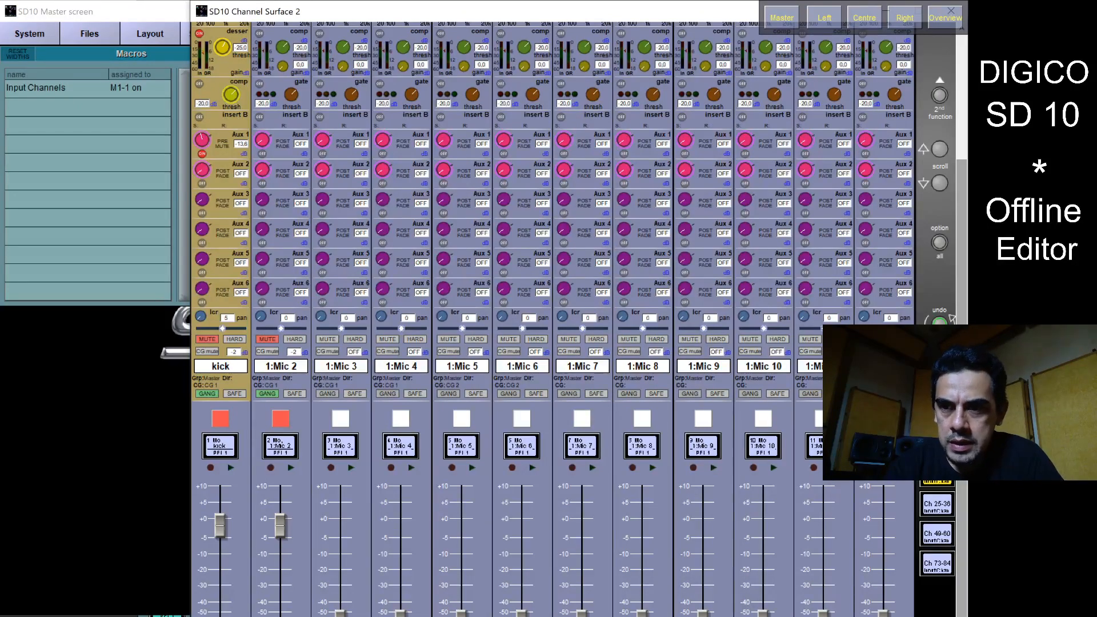
pyautogui.scroll(5, 962, 199)
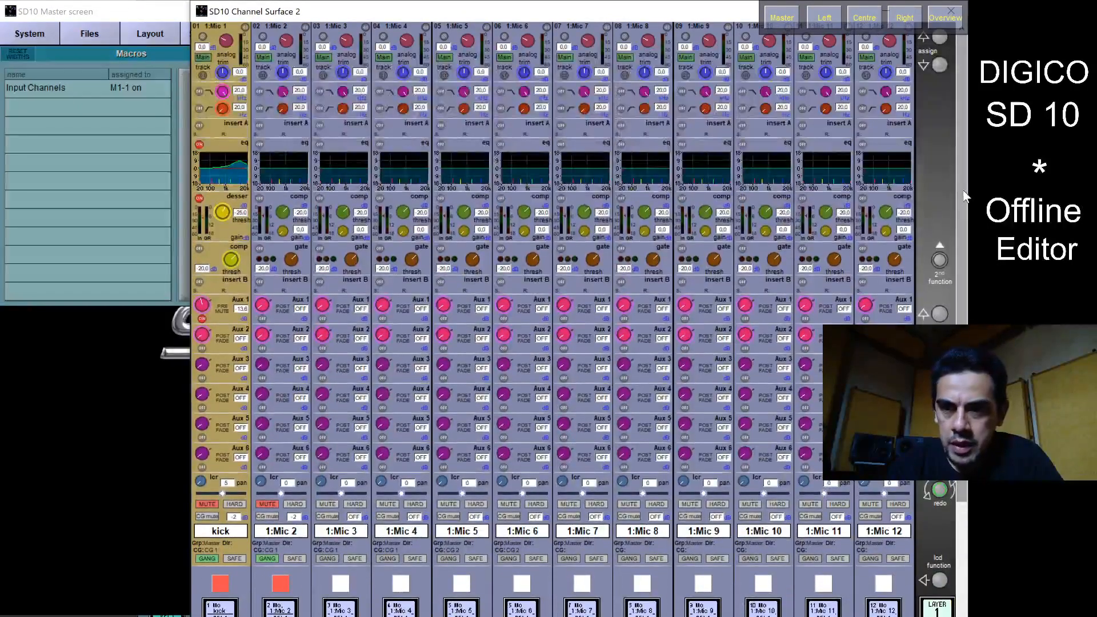
pyautogui.scroll(-5, 962, 197)
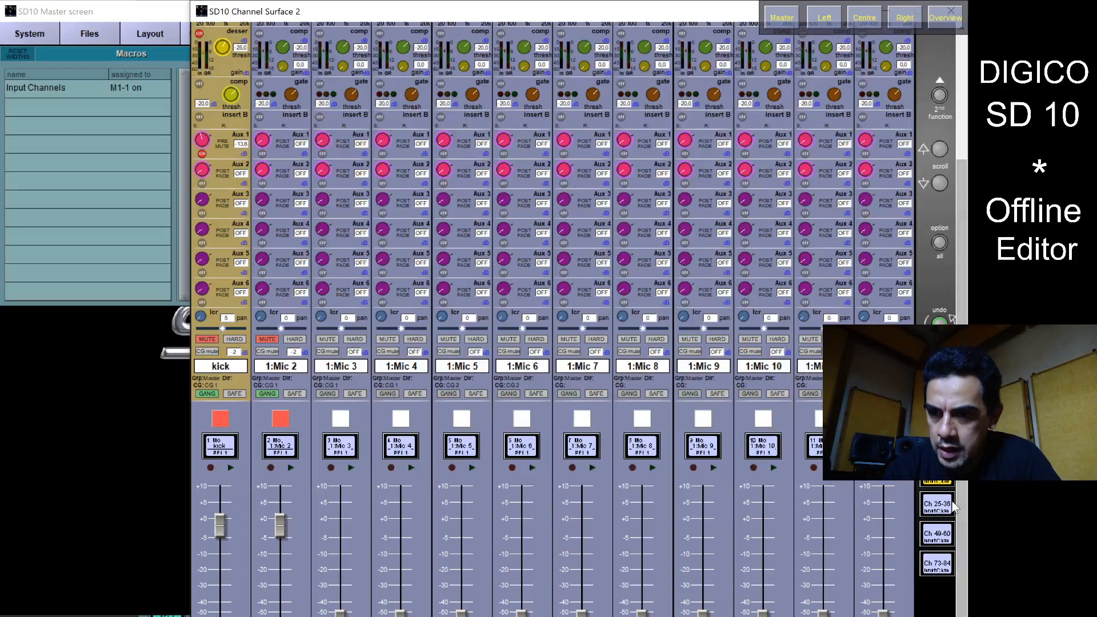
pyautogui.click(938, 437)
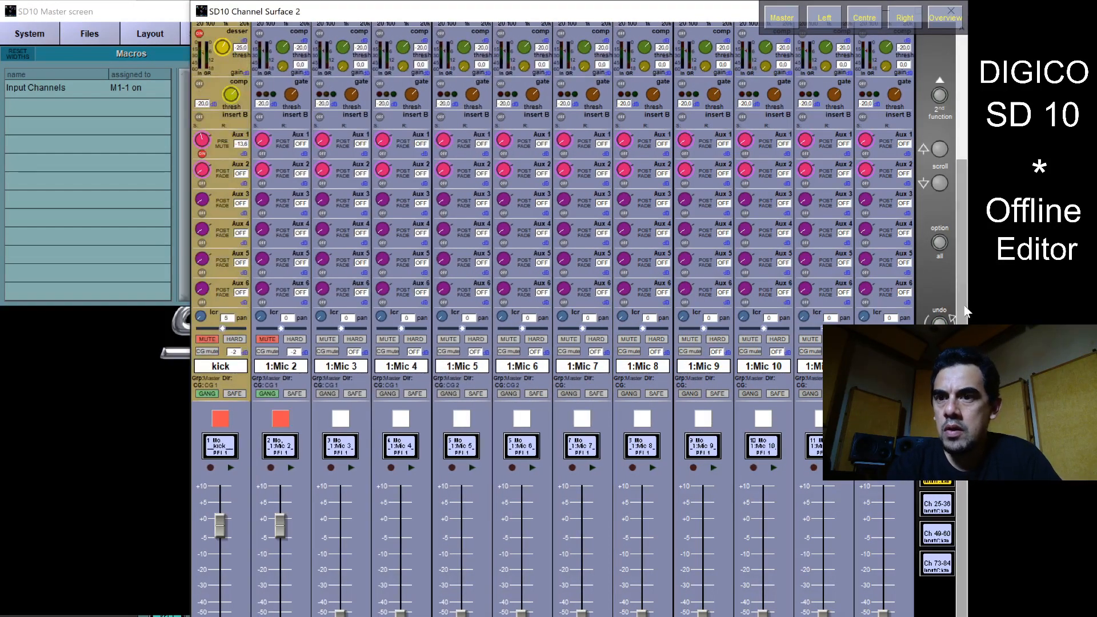
pyautogui.moveTo(964, 310); pyautogui.dragTo(957, 167)
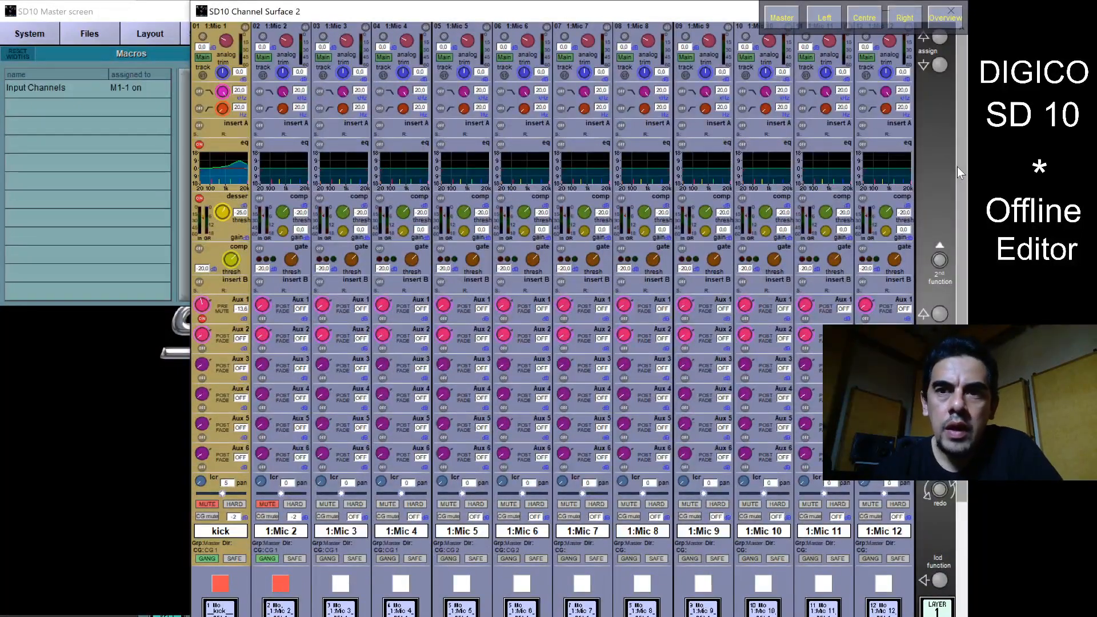
# - Bring up the centre channel surface and show the Aux 1-12 output bank
pyautogui.click(866, 22)
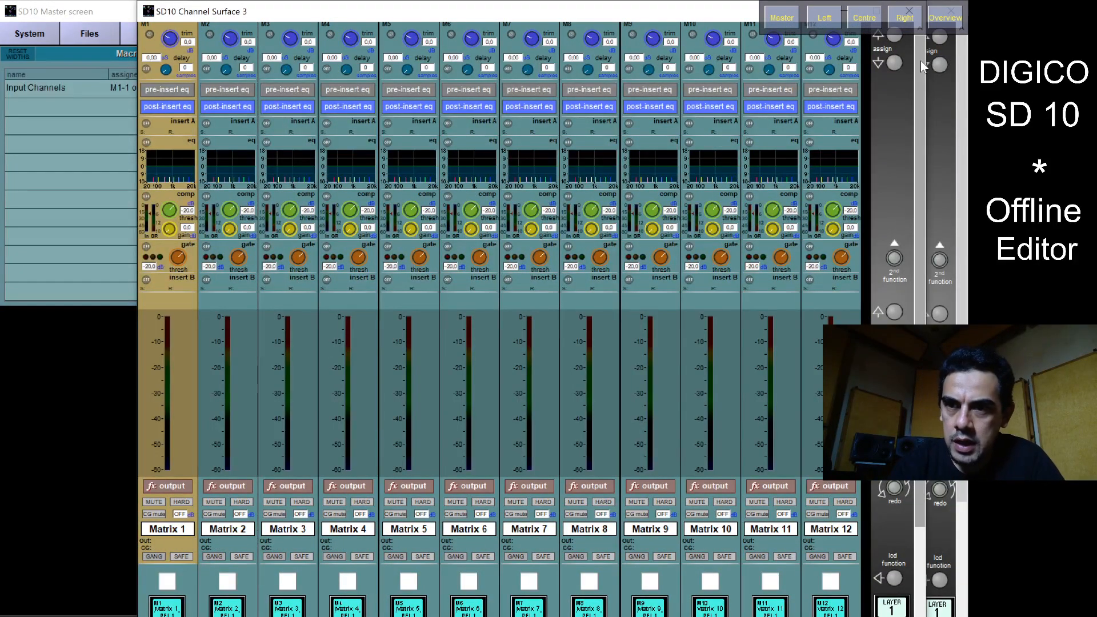
pyautogui.scroll(-3, 926, 228)
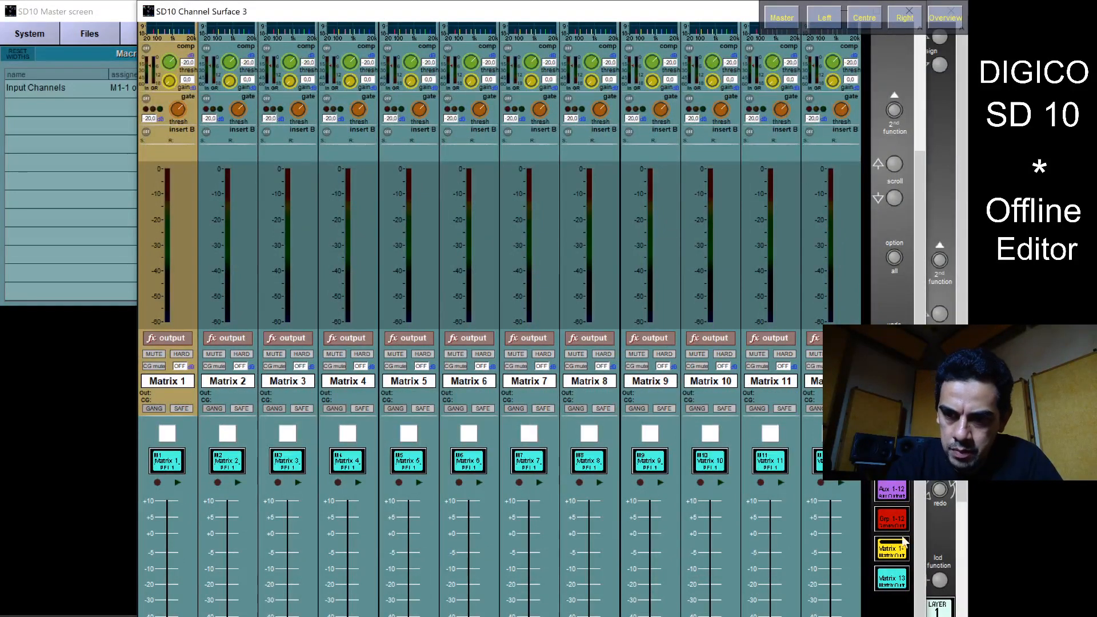
pyautogui.click(885, 491)
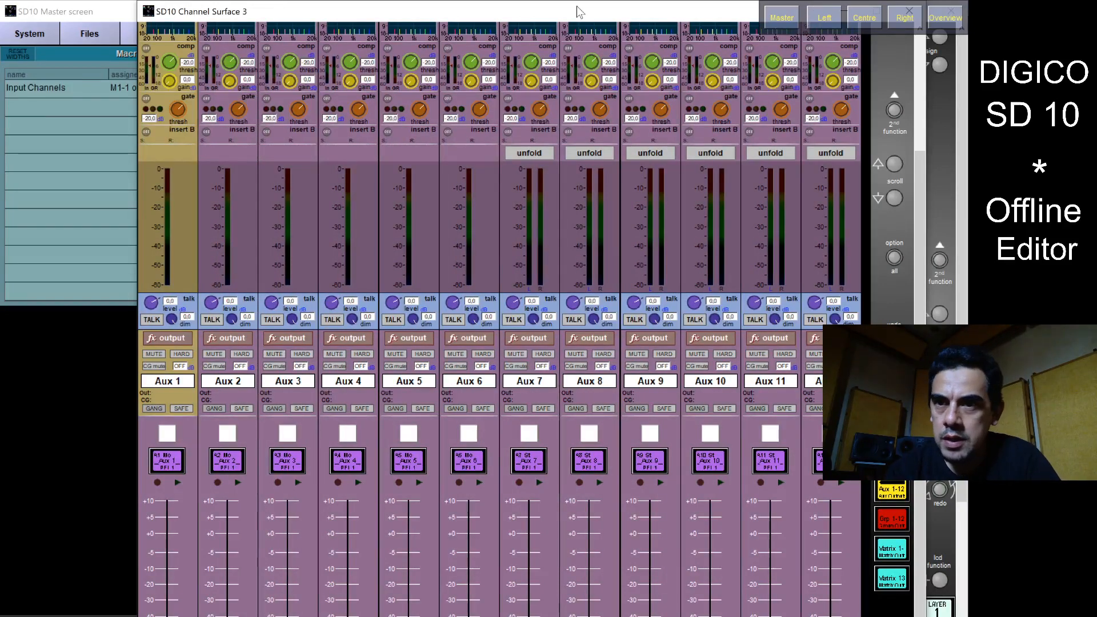
# - Close the macros on the master screen, and view and close the fx rack with its reverbs and delay
pyautogui.click(781, 17)
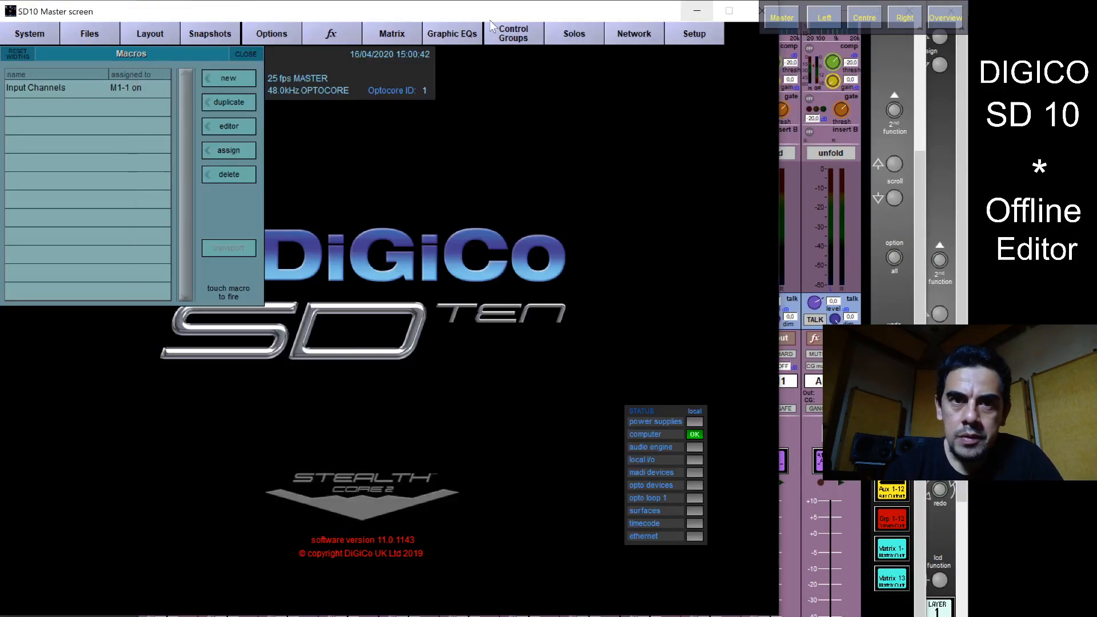
pyautogui.click(252, 57)
pyautogui.click(341, 36)
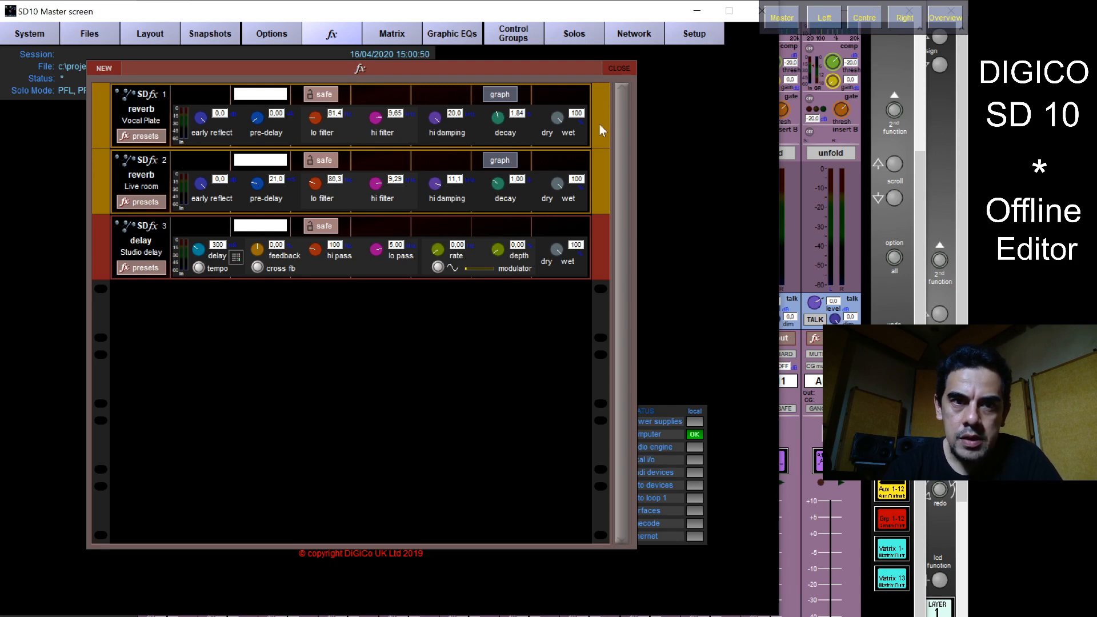
pyautogui.click(622, 68)
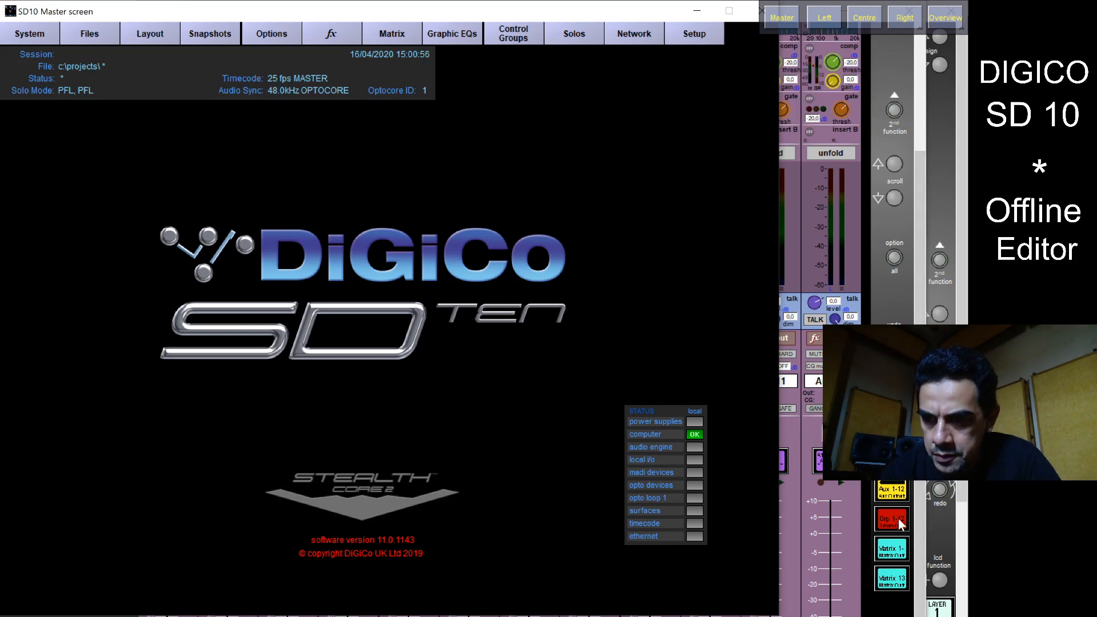
# - Route the Aux 1 output in mono > stereo mode to the internal effect signals Vocal Plate L and R
pyautogui.click(865, 20)
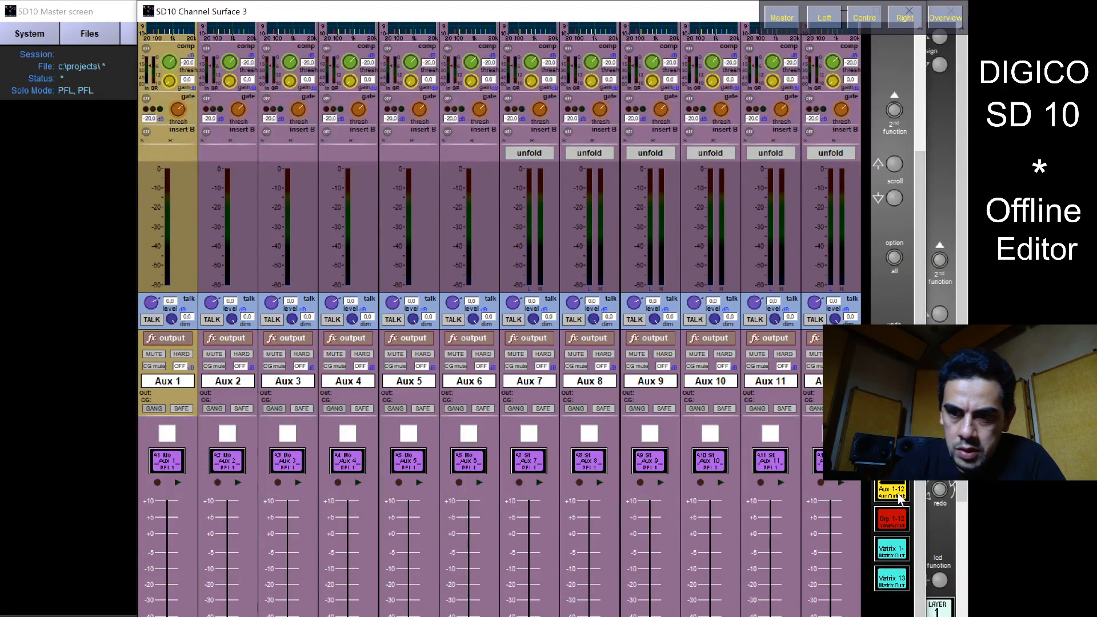
pyautogui.click(163, 393)
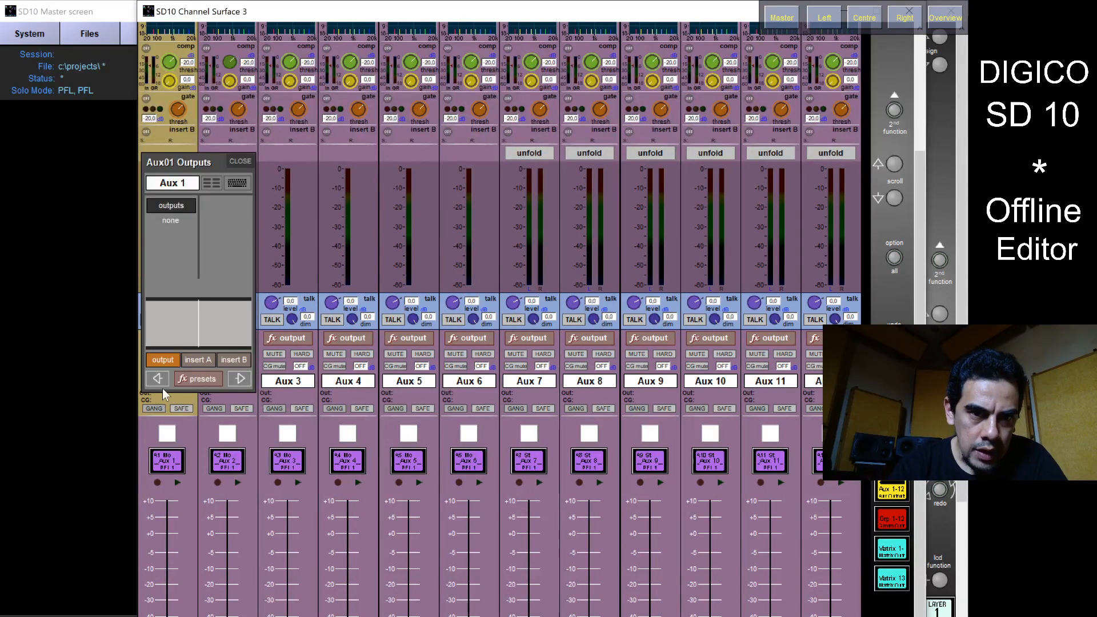
pyautogui.click(183, 207)
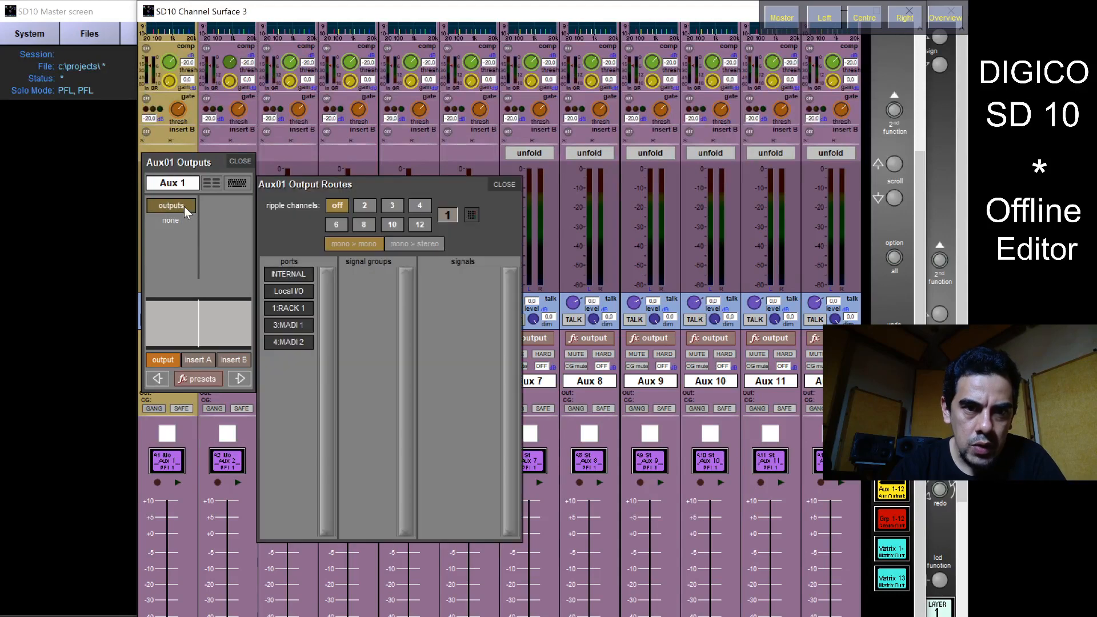
pyautogui.click(304, 276)
pyautogui.click(377, 294)
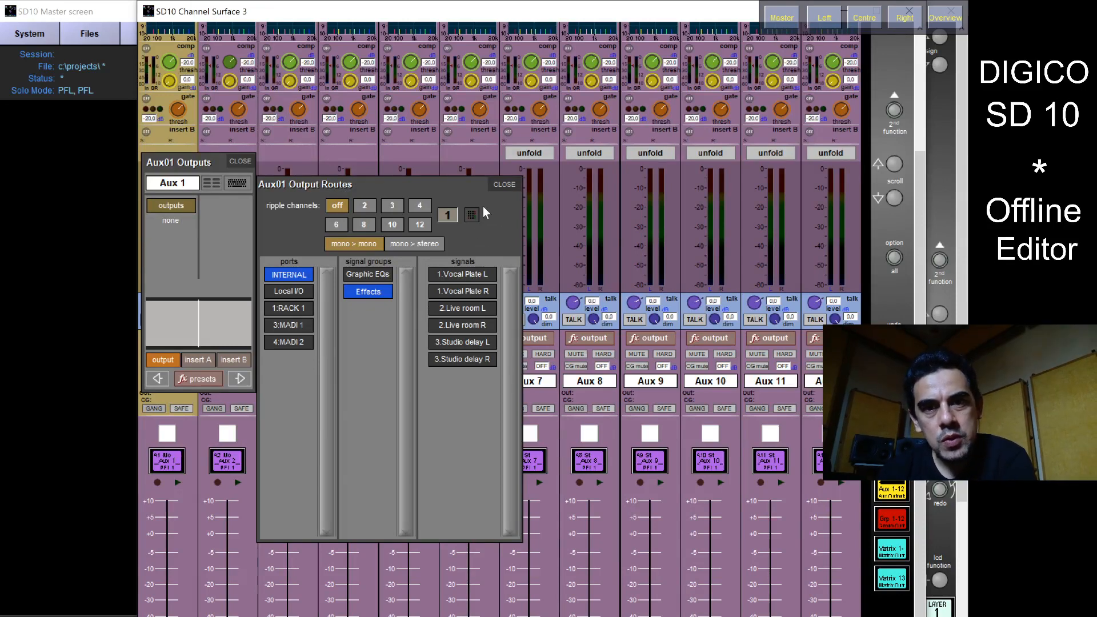
pyautogui.click(433, 248)
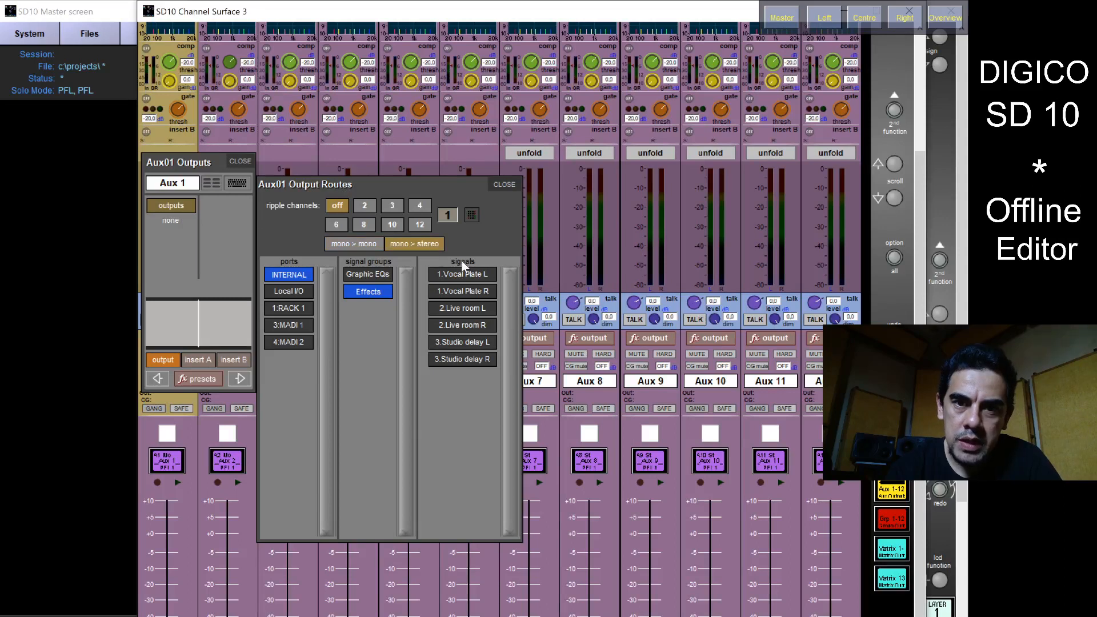
pyautogui.click(481, 279)
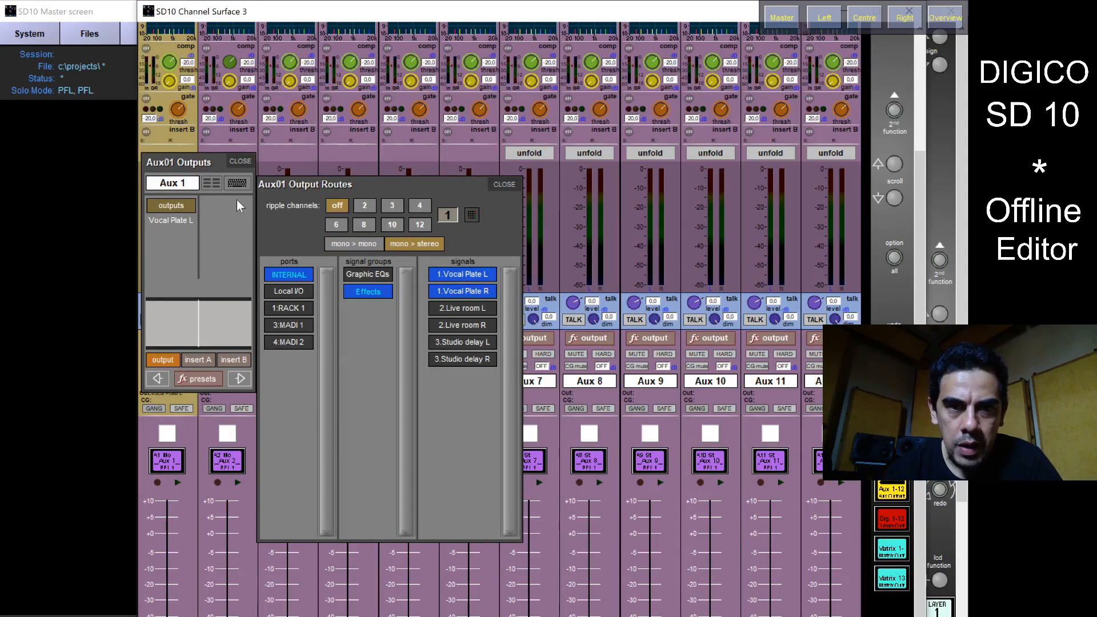
# - Rename Aux 1 as VOC PLATE and close its outputs and routing windows
pyautogui.click(181, 182)
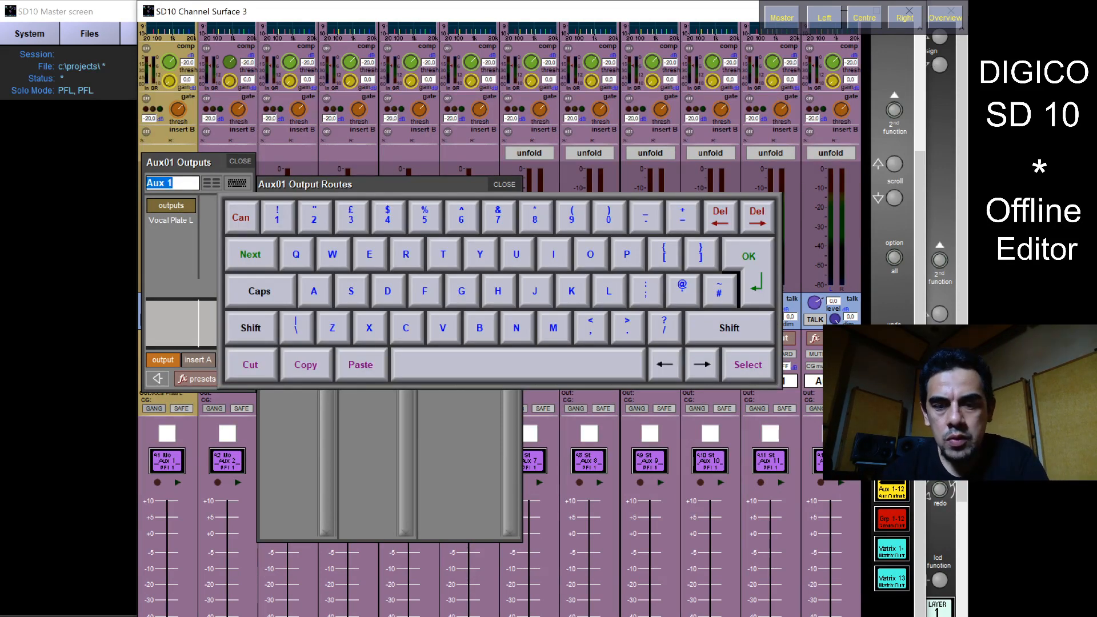
pyautogui.write('VOC')
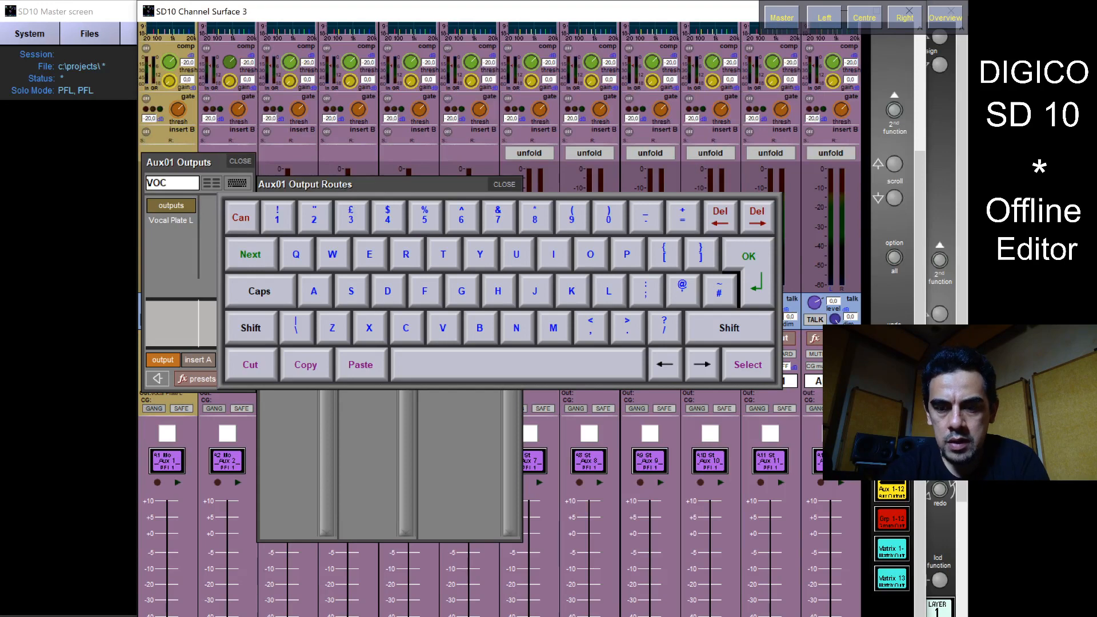
pyautogui.write(' PLATE')
pyautogui.press('Return')
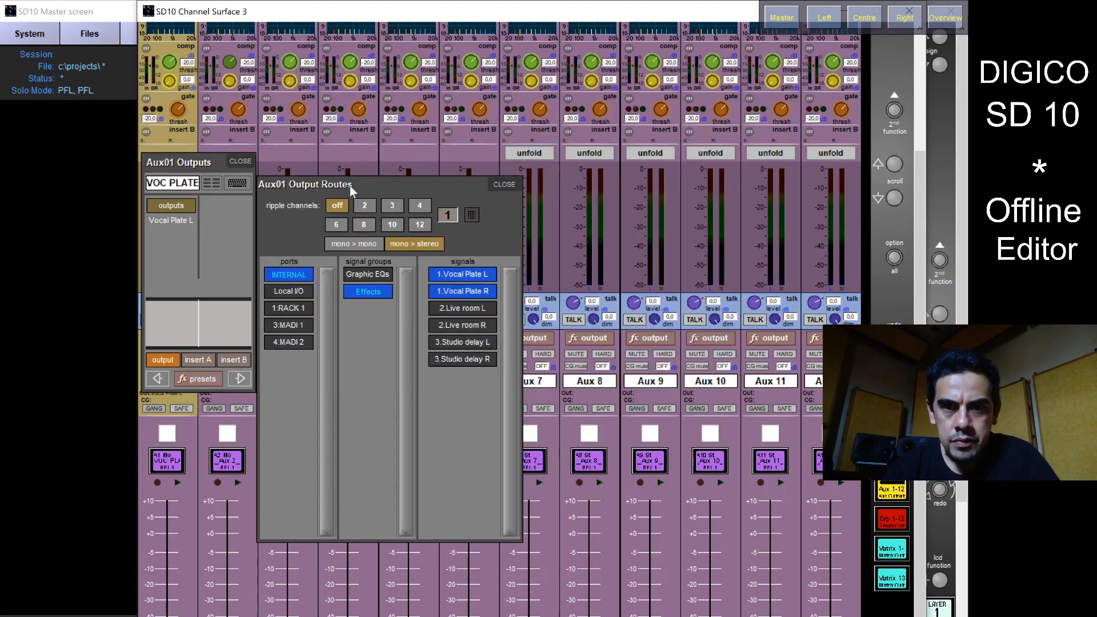
pyautogui.click(239, 161)
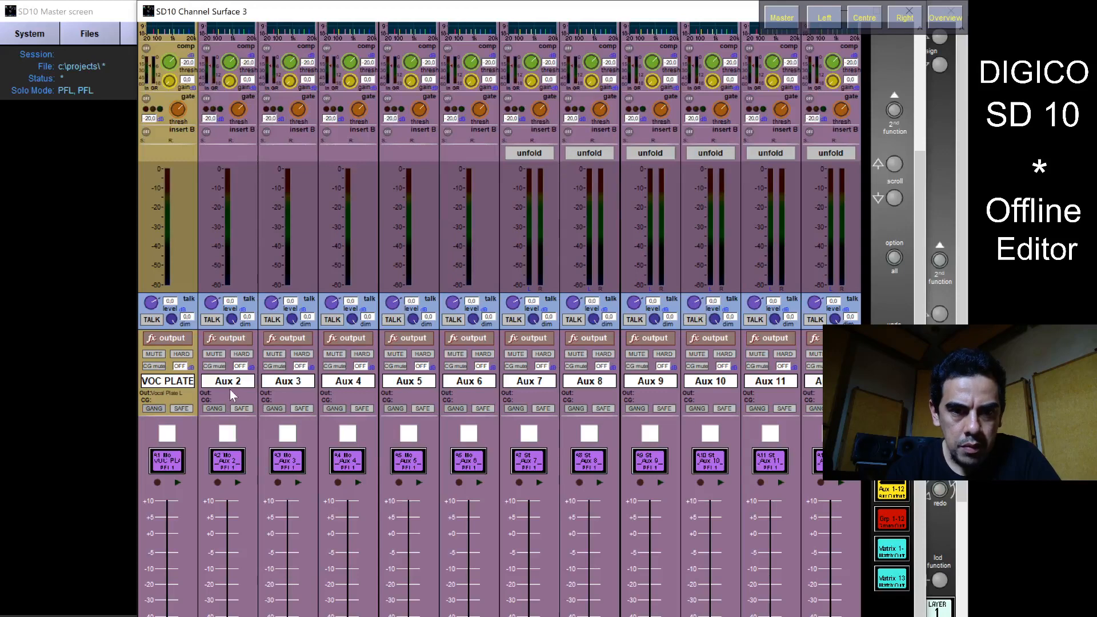
# - Route the Aux 2 output in mono > stereo mode to the internal effect signals Live room L and R, and close its output windows
pyautogui.click(229, 383)
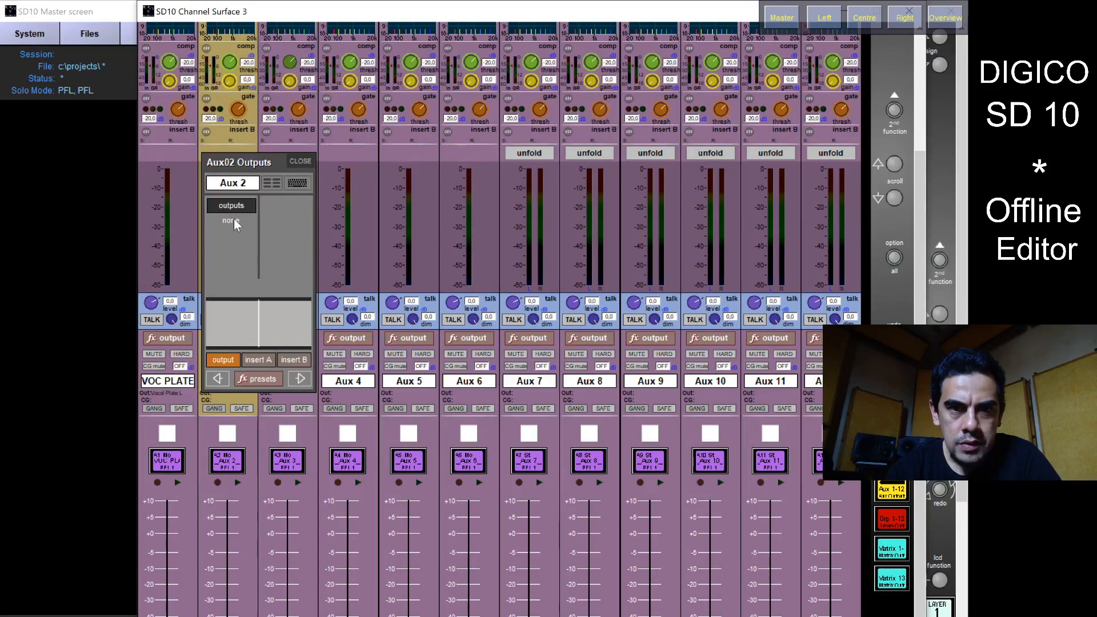
pyautogui.click(234, 198)
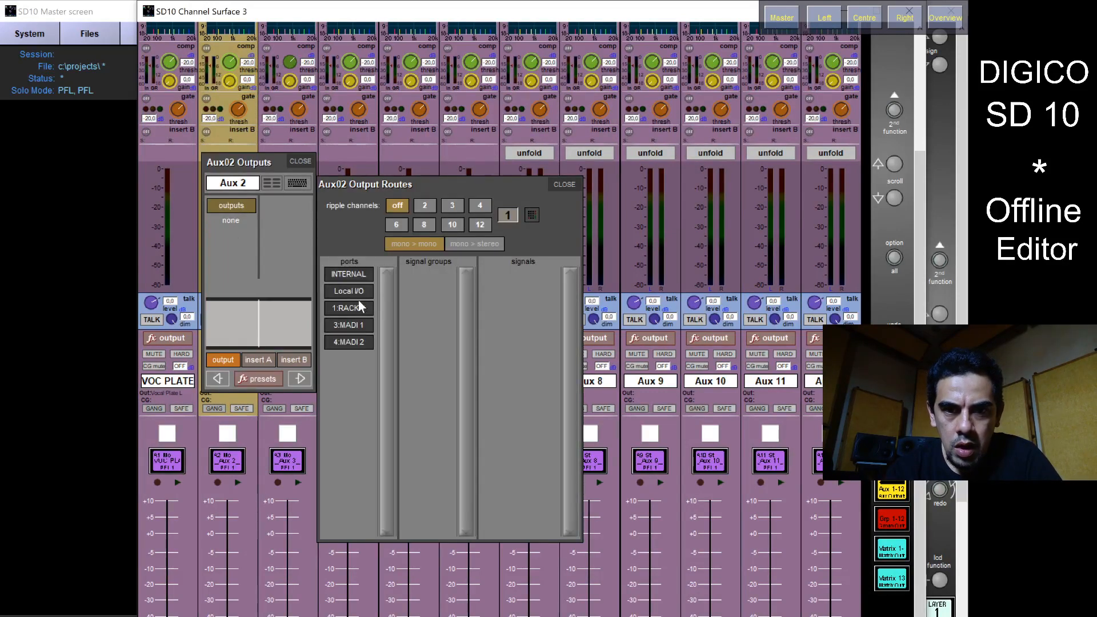
pyautogui.click(361, 274)
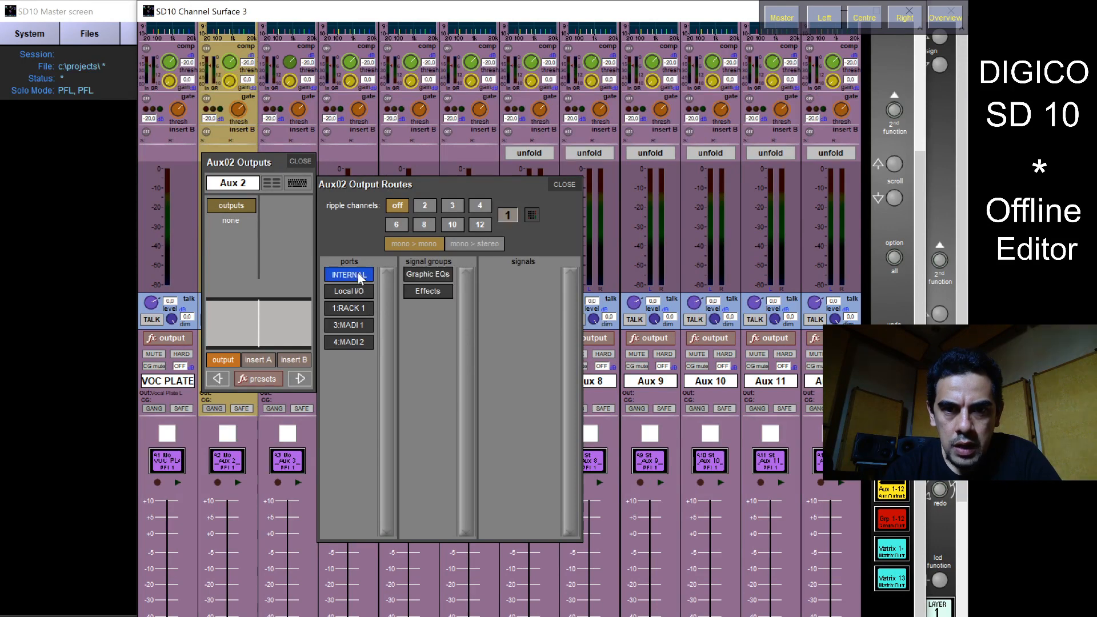
pyautogui.click(434, 292)
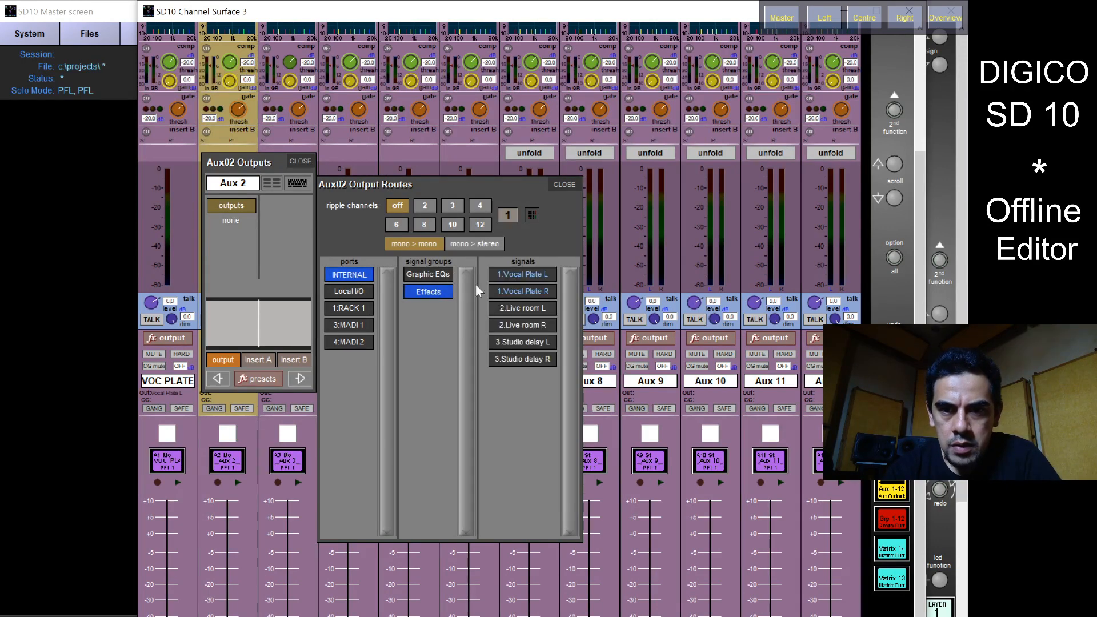
pyautogui.click(541, 311)
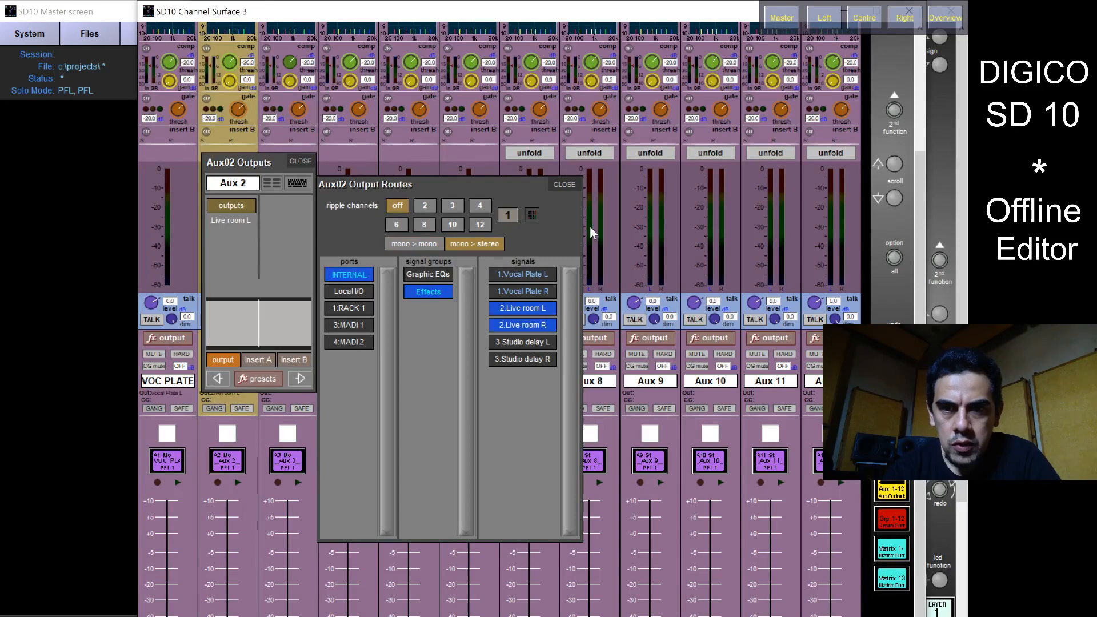
pyautogui.click(574, 188)
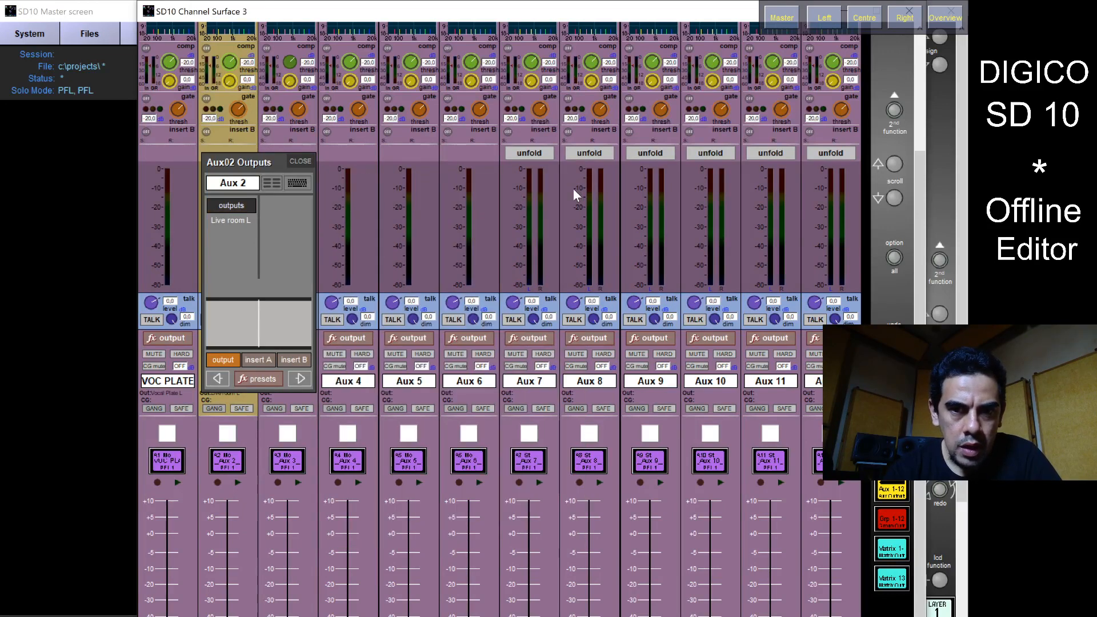
pyautogui.click(298, 162)
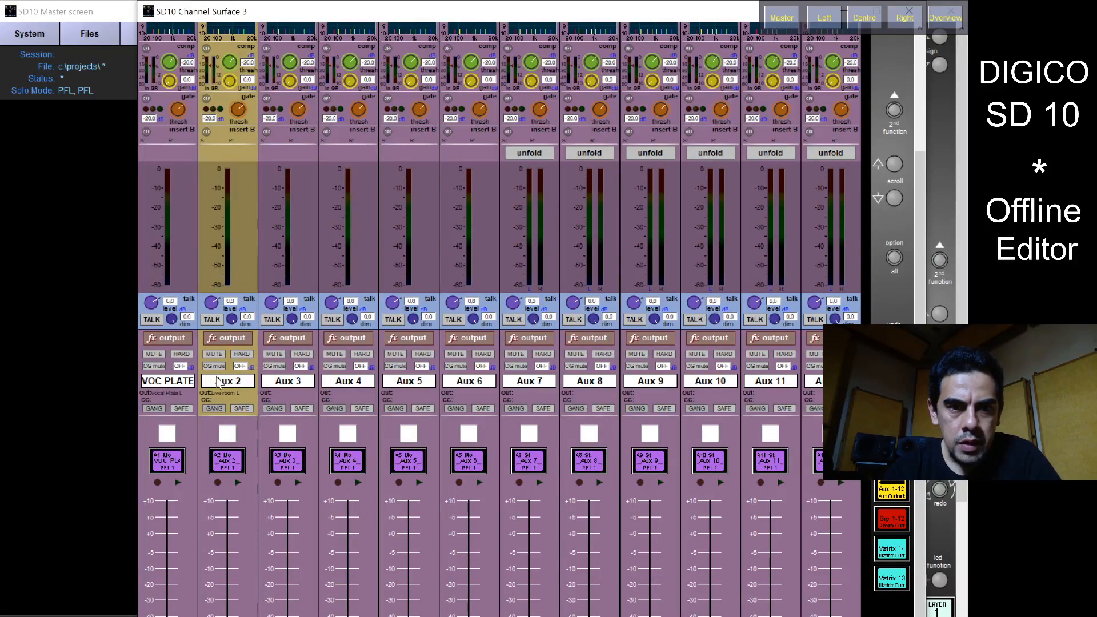
pyautogui.click(217, 383)
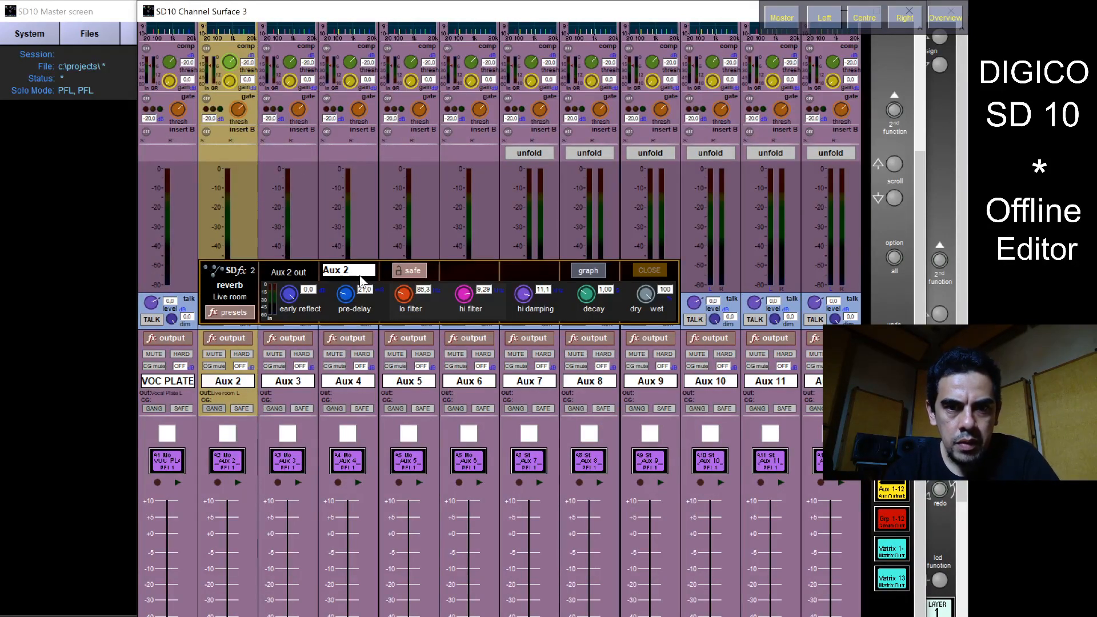
pyautogui.click(651, 271)
pyautogui.click(236, 384)
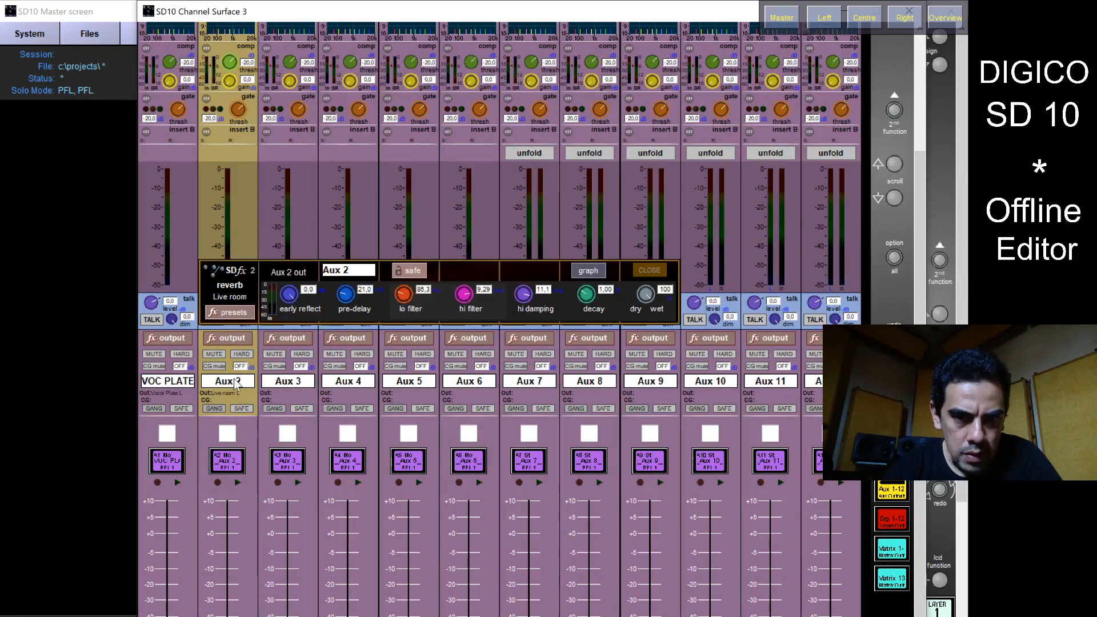
pyautogui.click(236, 384)
pyautogui.click(236, 383)
pyautogui.click(236, 384)
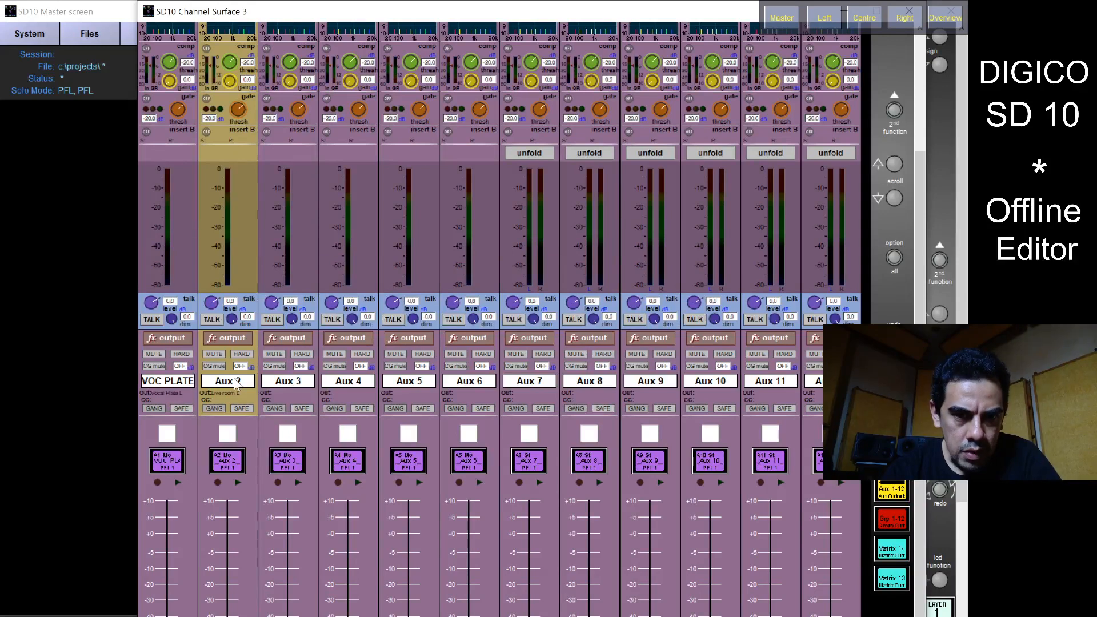
# - Rename Aux 2 as DR ROOM and close its outputs window
pyautogui.click(221, 394)
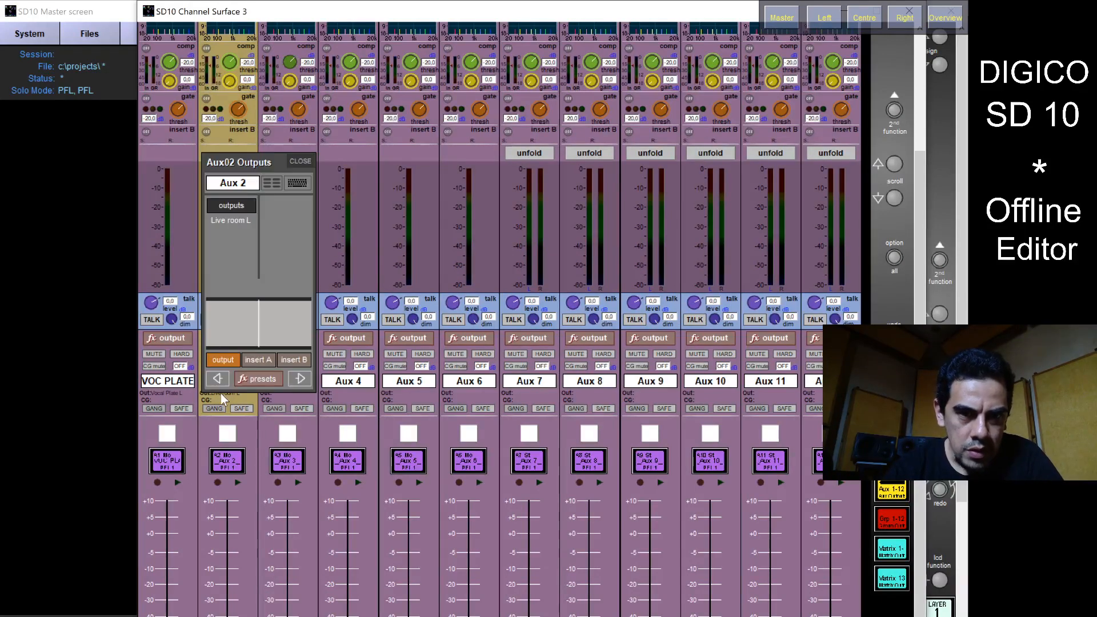
pyautogui.click(233, 183)
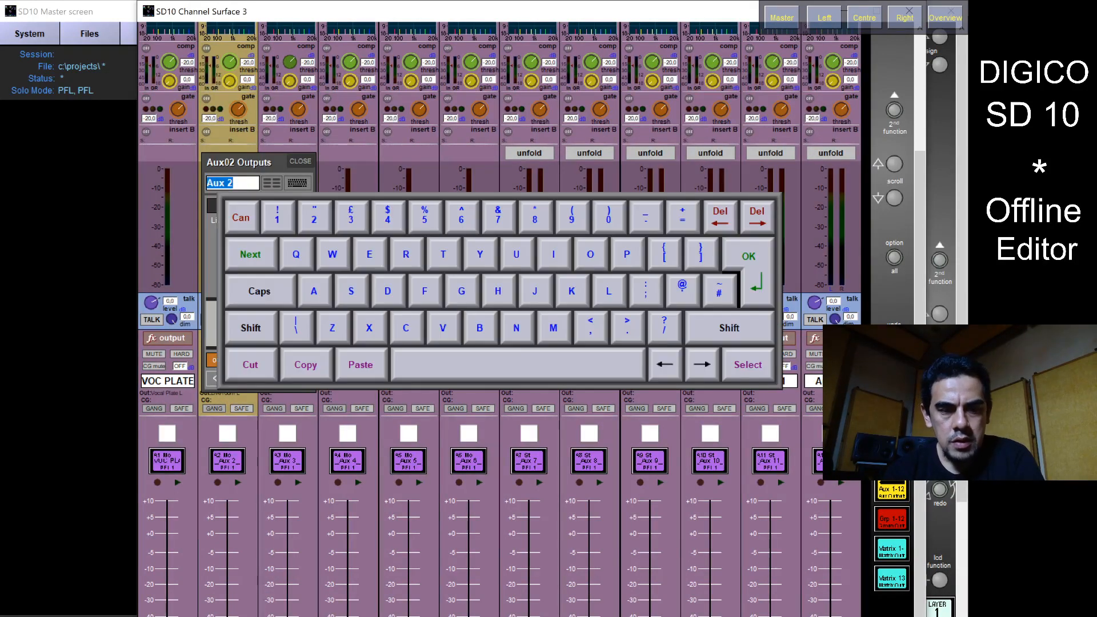
pyautogui.write('DR ROOM')
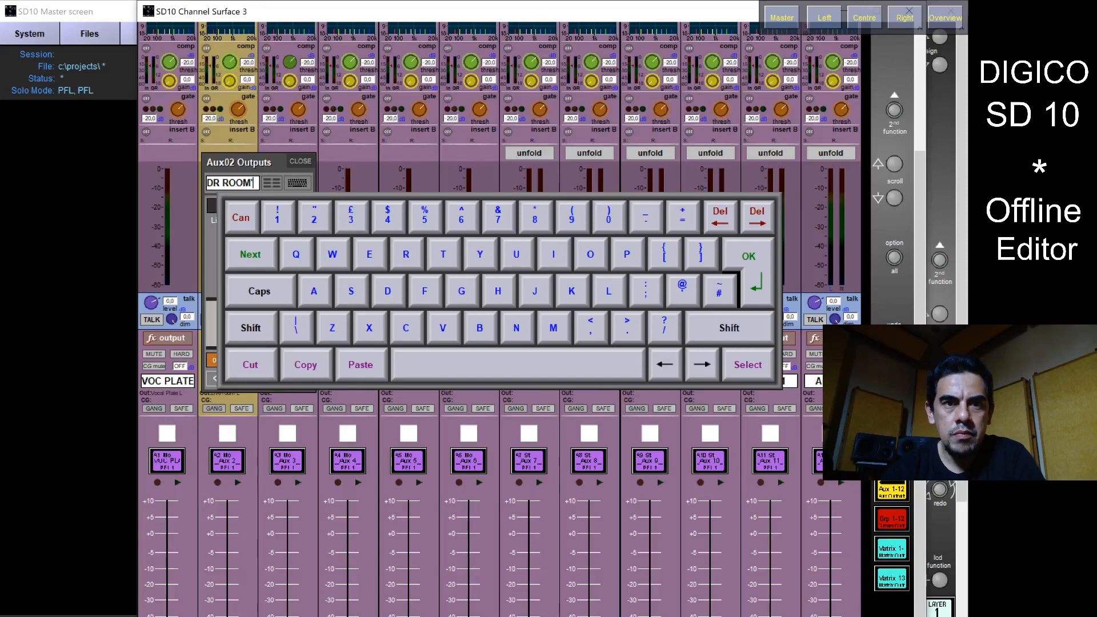
pyautogui.press('Return')
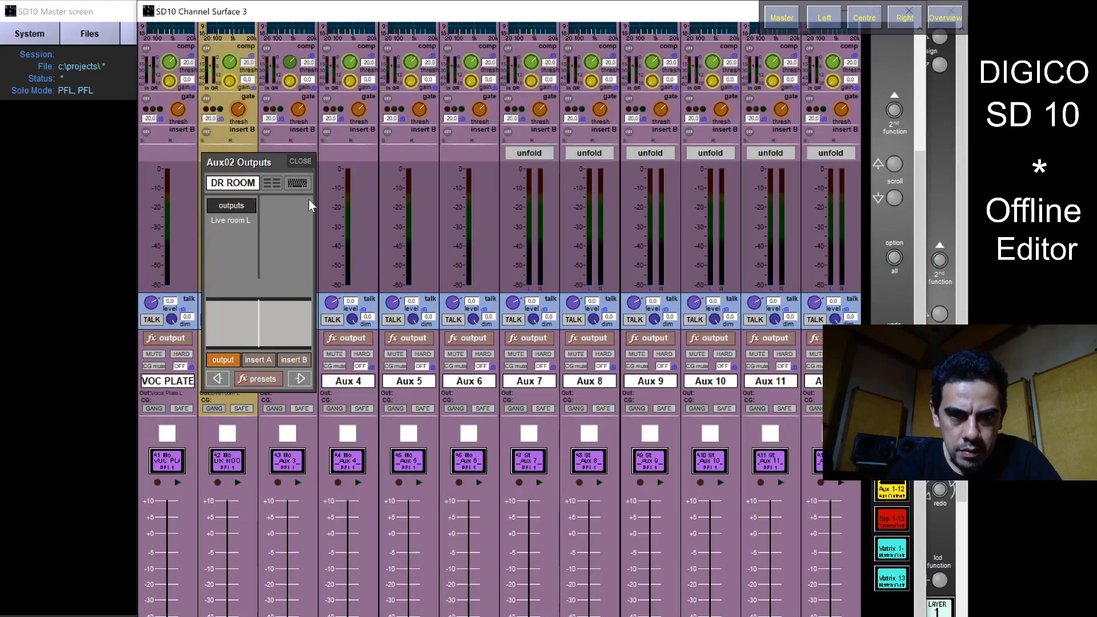
pyautogui.click(306, 160)
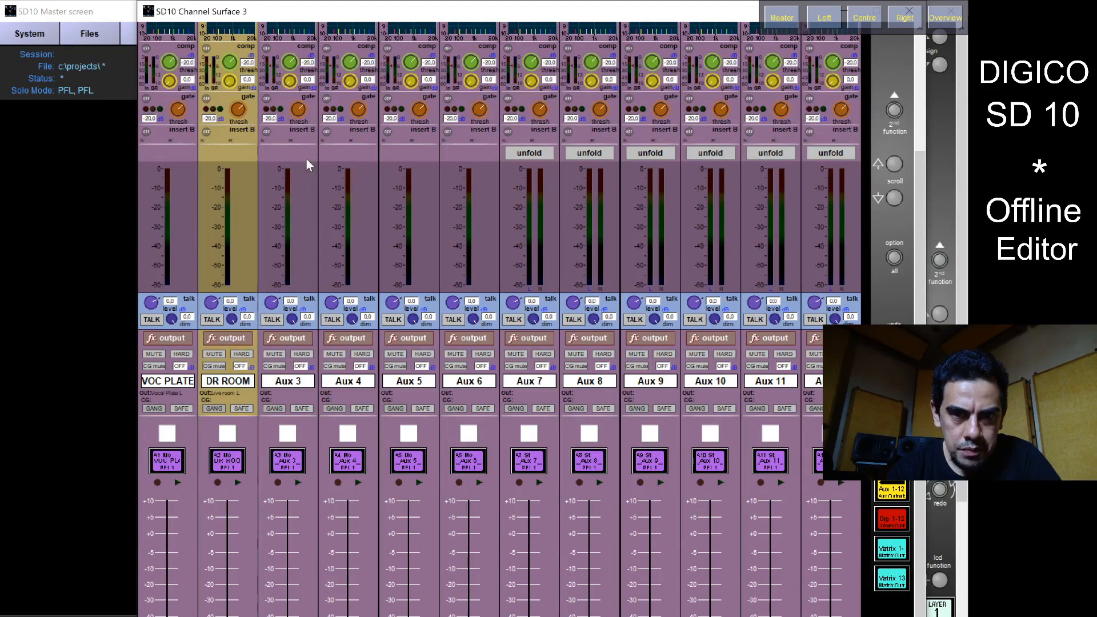
# - Route the Aux 3 output in mono > stereo mode to the internal effect signals Studio delay L and R, and close its routing window
pyautogui.click(287, 383)
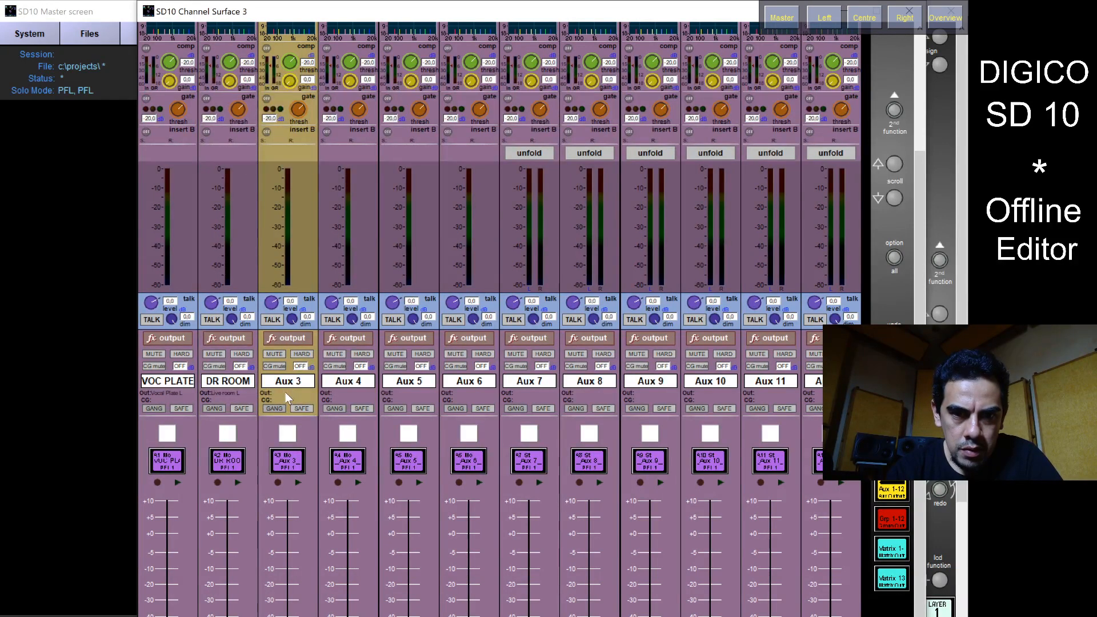
pyautogui.click(285, 399)
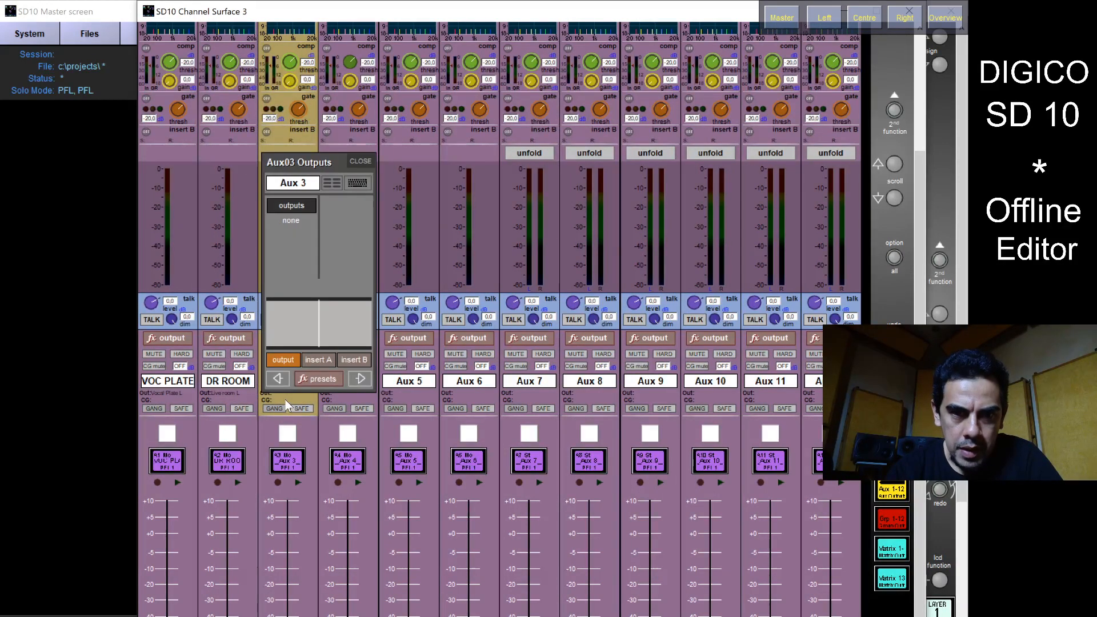
pyautogui.click(300, 207)
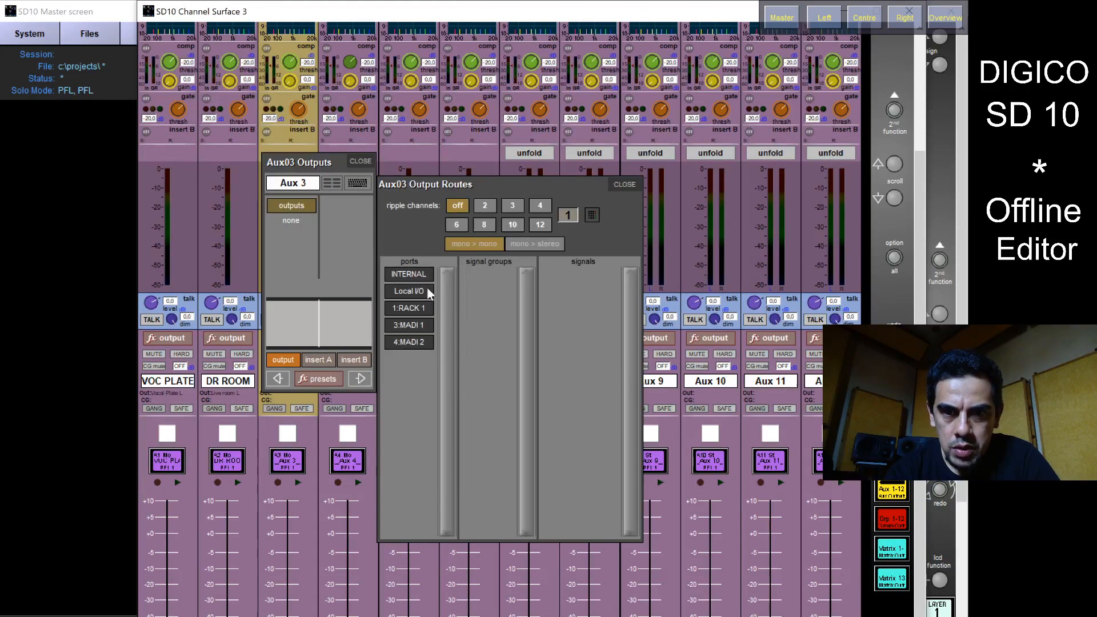
pyautogui.click(418, 276)
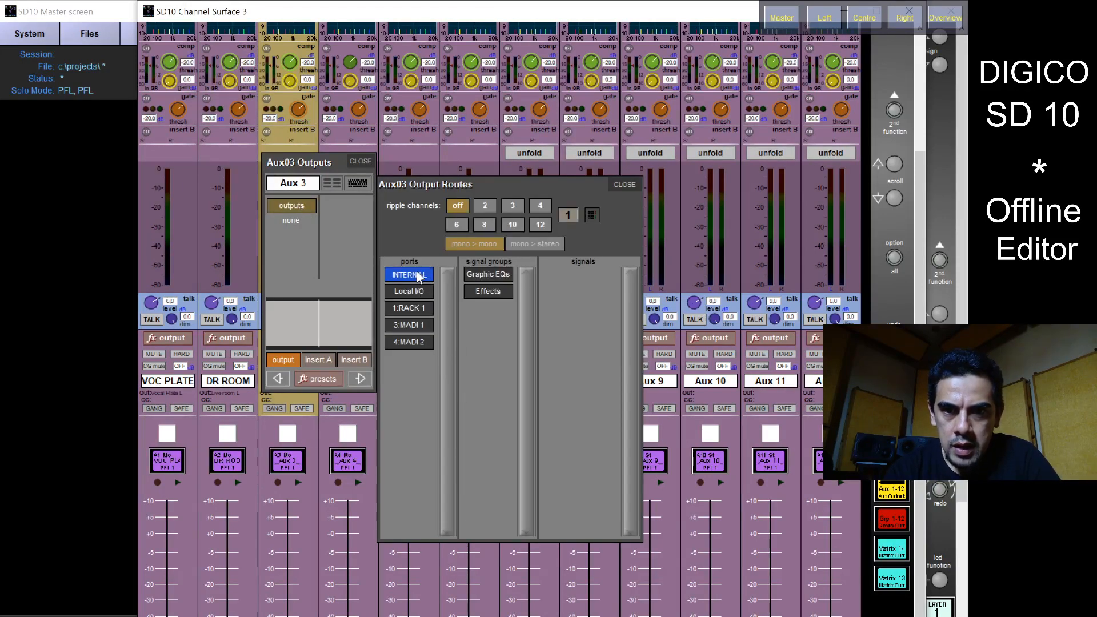
pyautogui.click(490, 291)
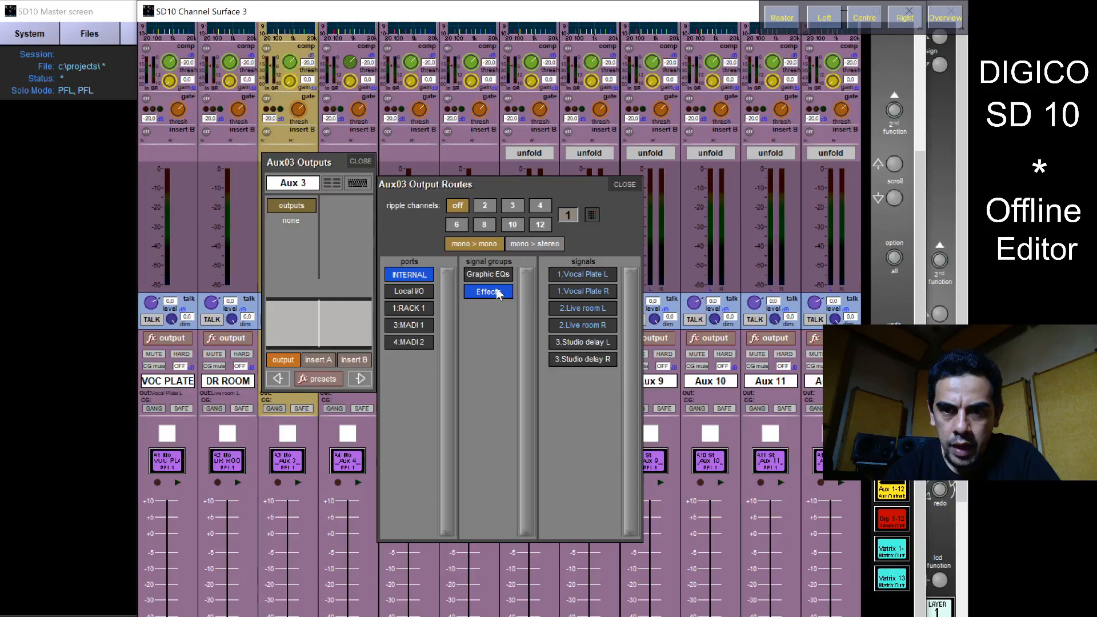
pyautogui.click(557, 244)
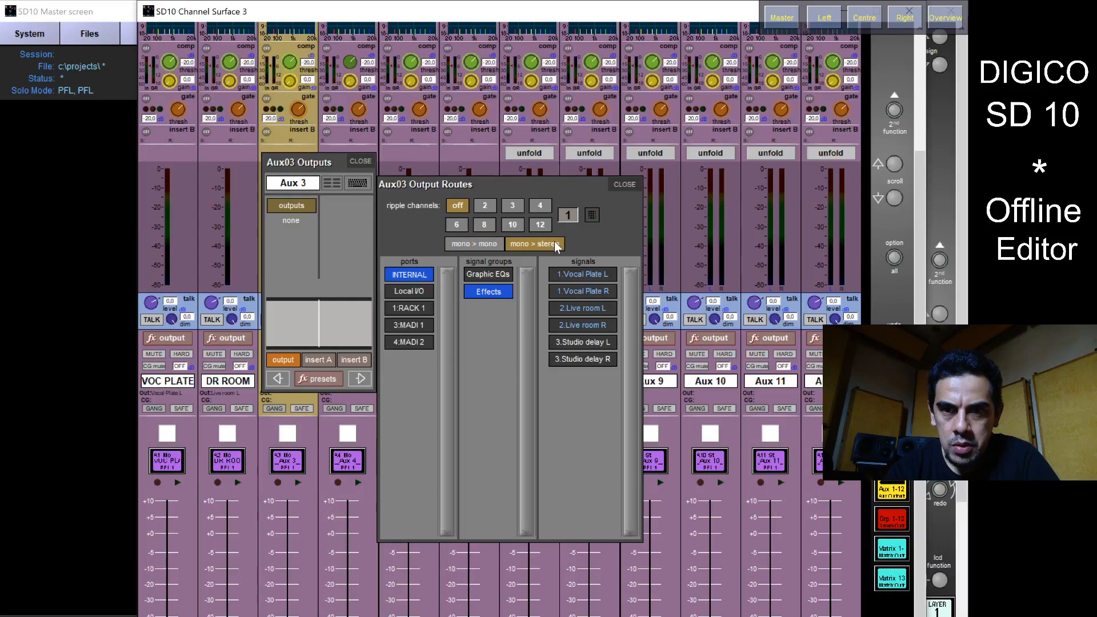
pyautogui.click(590, 341)
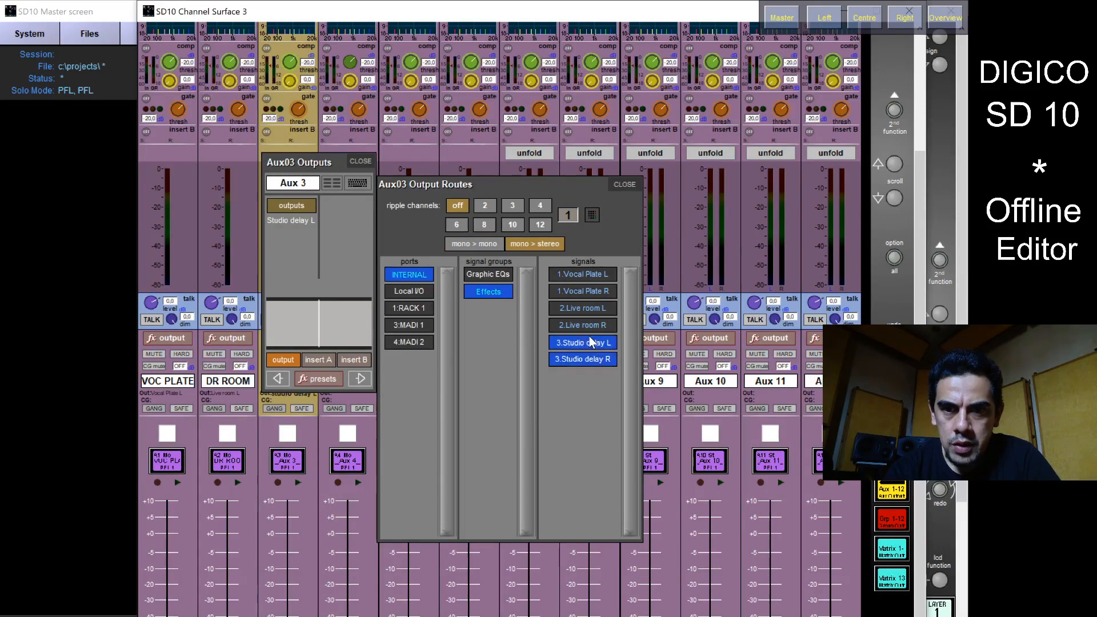
pyautogui.click(624, 183)
# - Replace the name of Aux 3 with DELAY
pyautogui.click(293, 183)
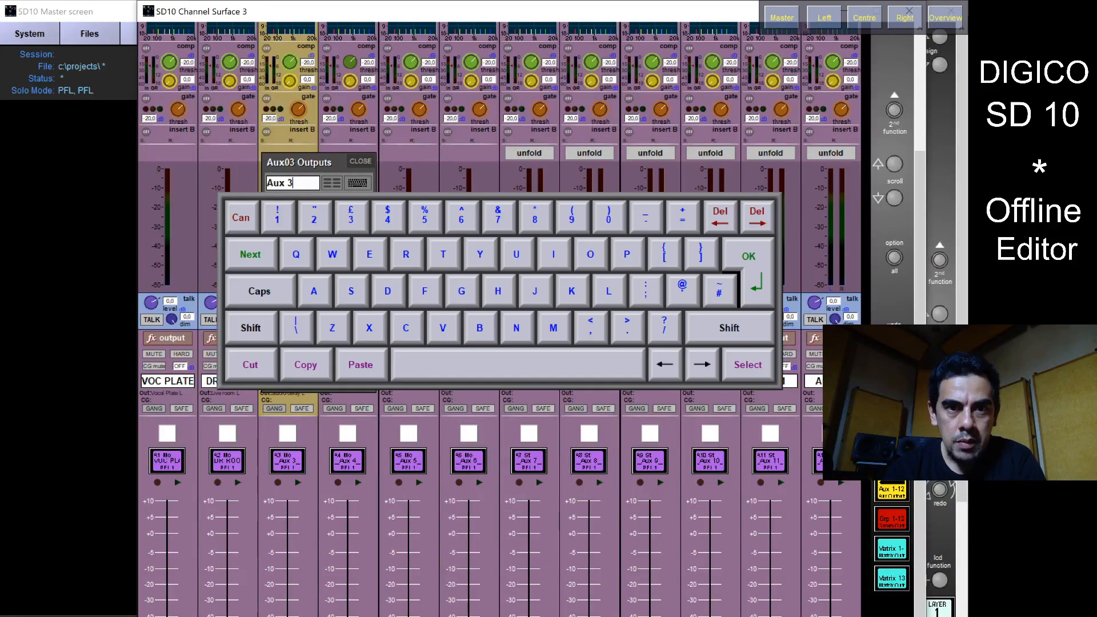
pyautogui.press('BackSpace')
pyautogui.press('BackSpace')
pyautogui.press('BackSpace')
pyautogui.press('BackSpace')
pyautogui.press('BackSpace')
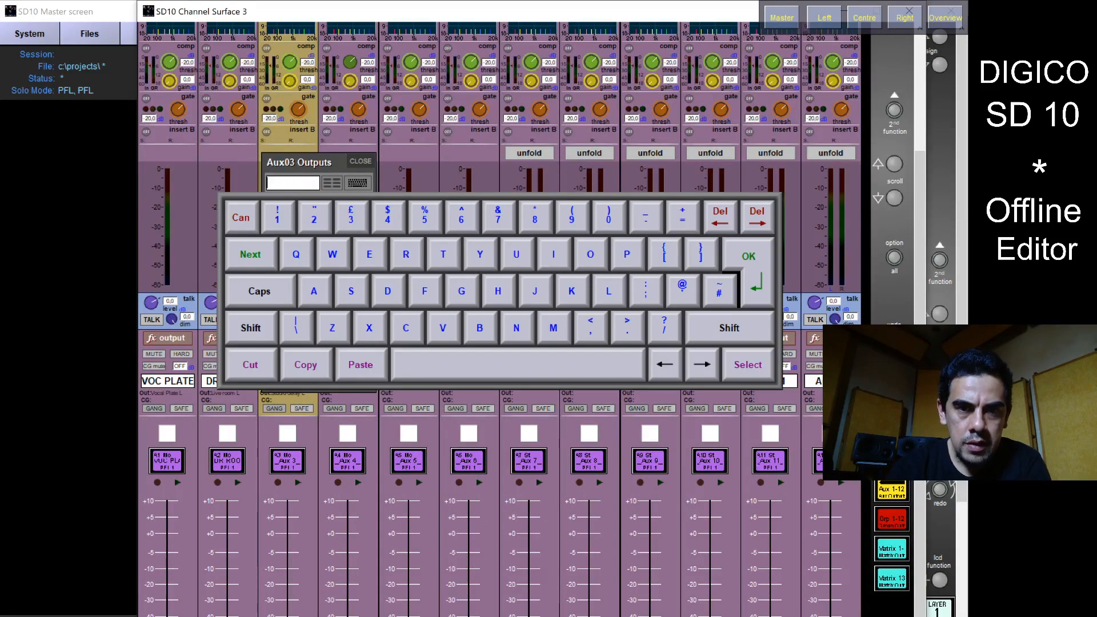
pyautogui.write('DELAY')
pyautogui.press('Return')
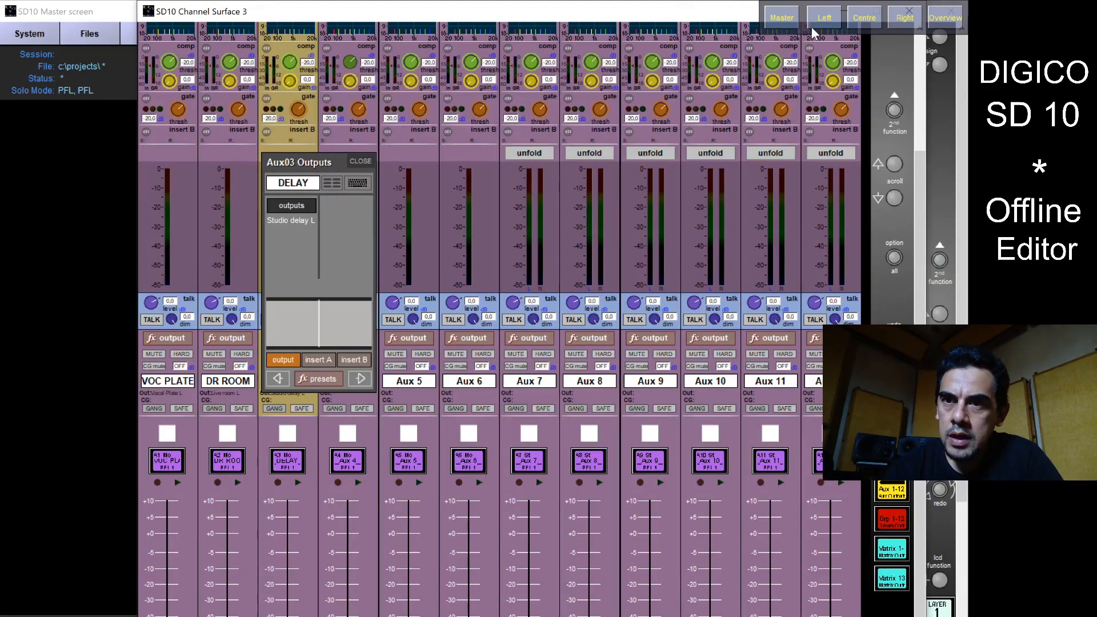
# - Bring up the input channel bank Ch 73-84, inspect Ch 73's internal effects input sources, and set the channel to stereo
pyautogui.click(828, 19)
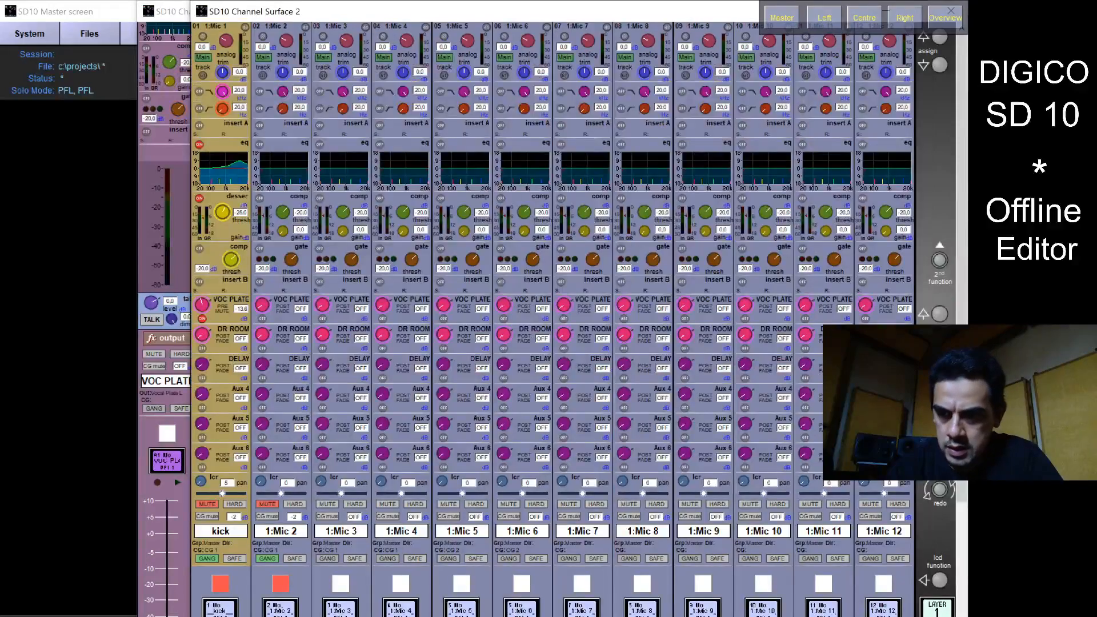
pyautogui.scroll(-3, 960, 299)
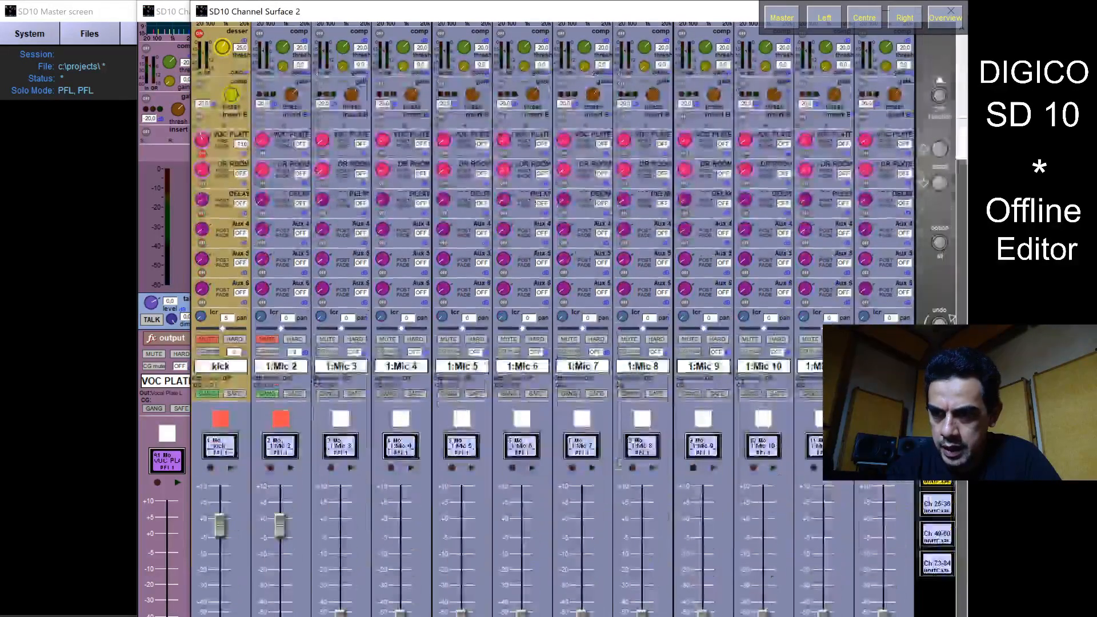
pyautogui.click(937, 565)
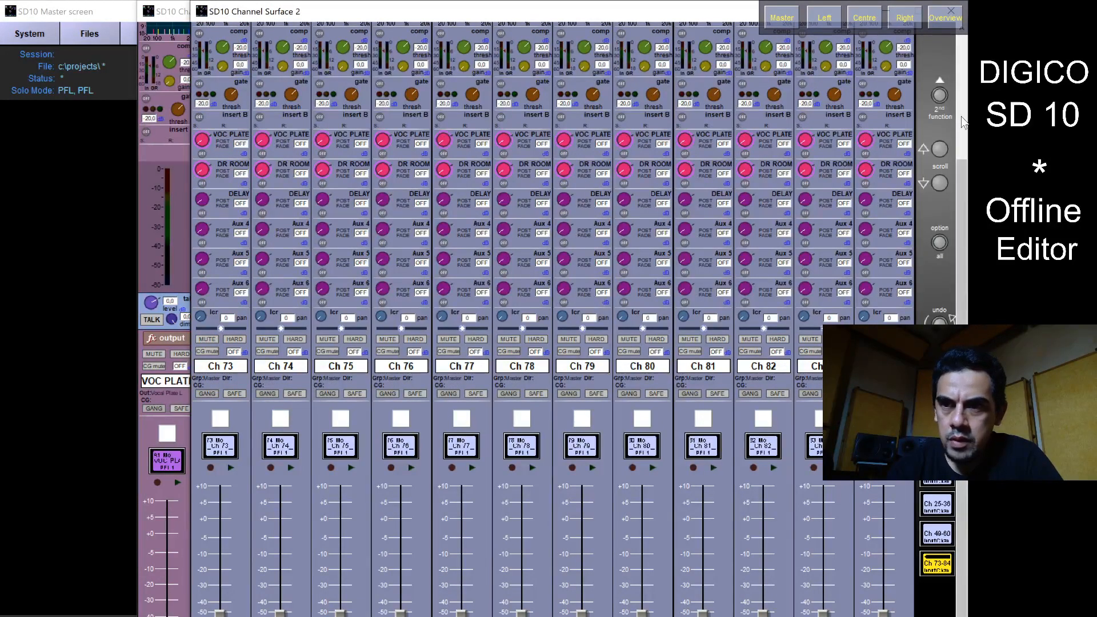
pyautogui.scroll(3, 962, 119)
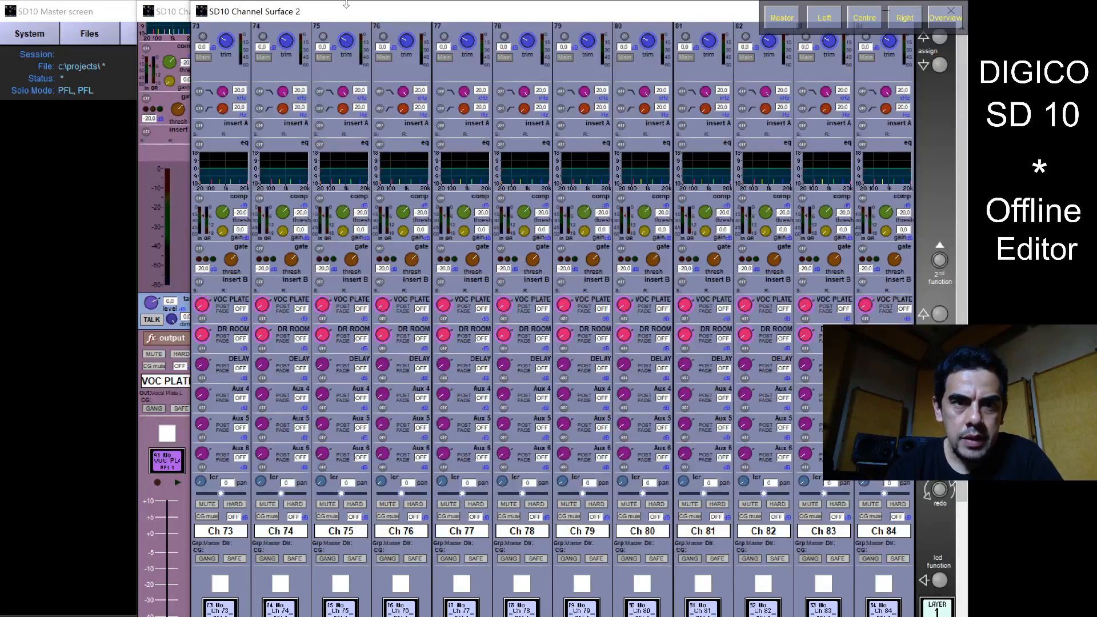
pyautogui.click(219, 51)
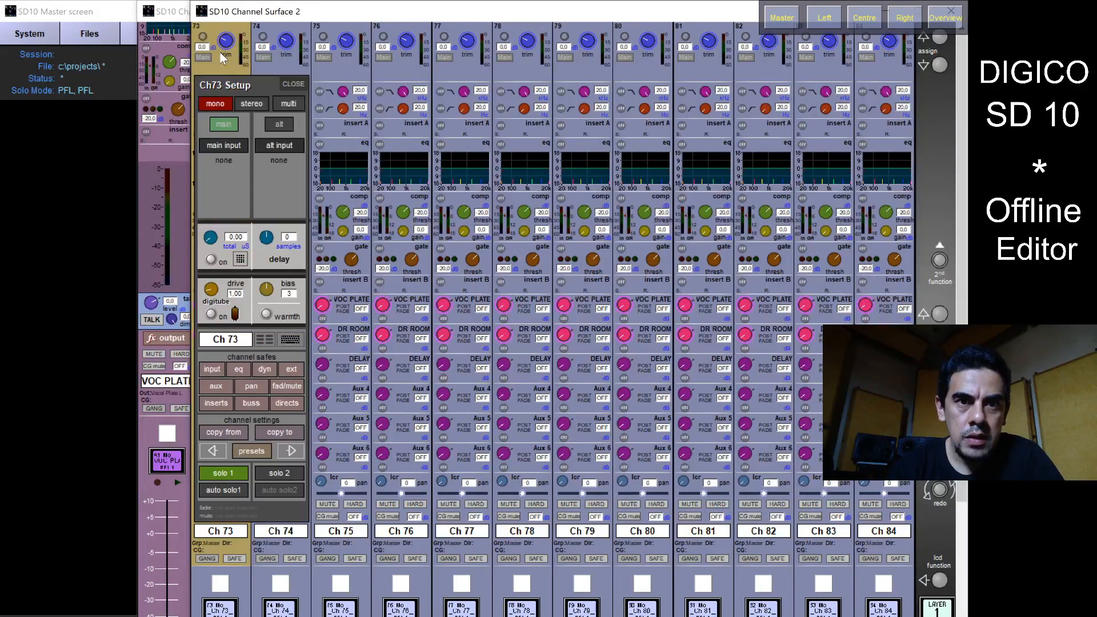
pyautogui.click(222, 146)
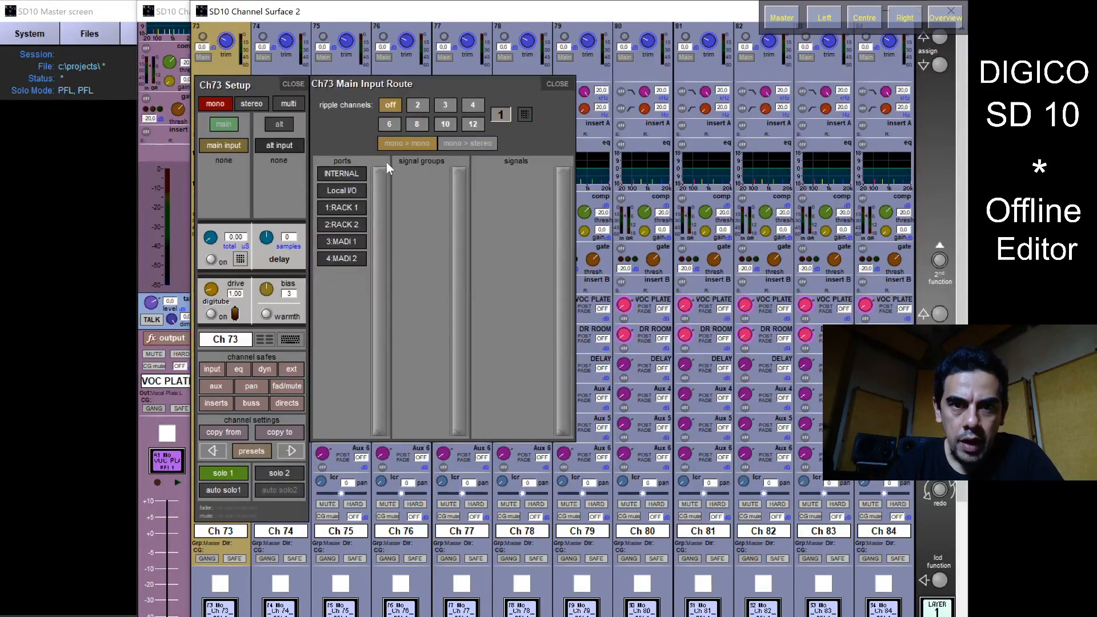
pyautogui.click(355, 170)
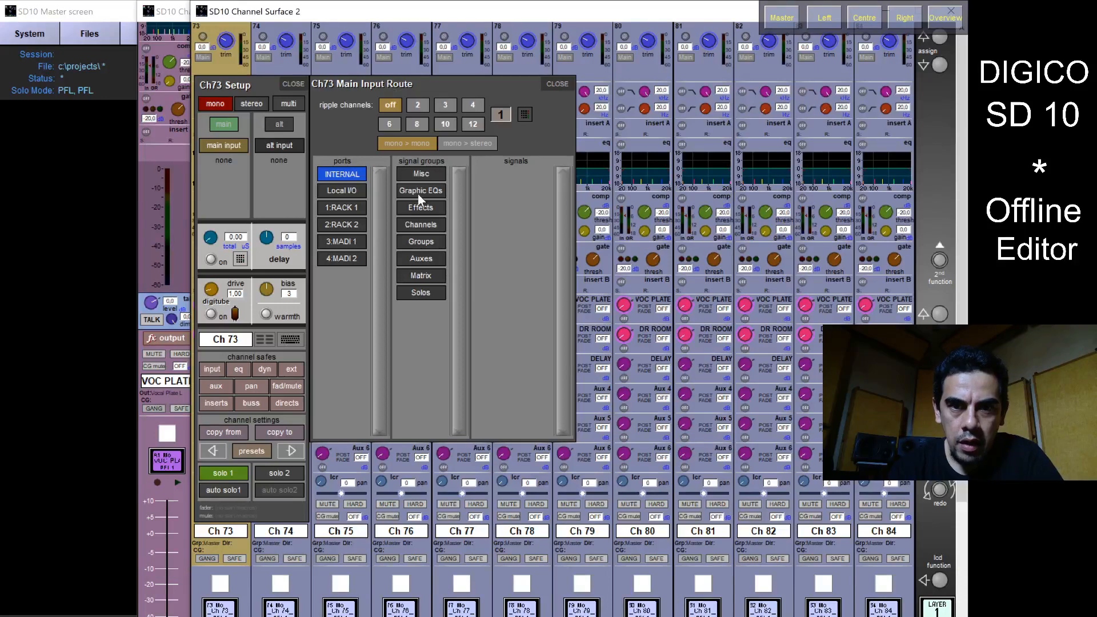
pyautogui.click(419, 211)
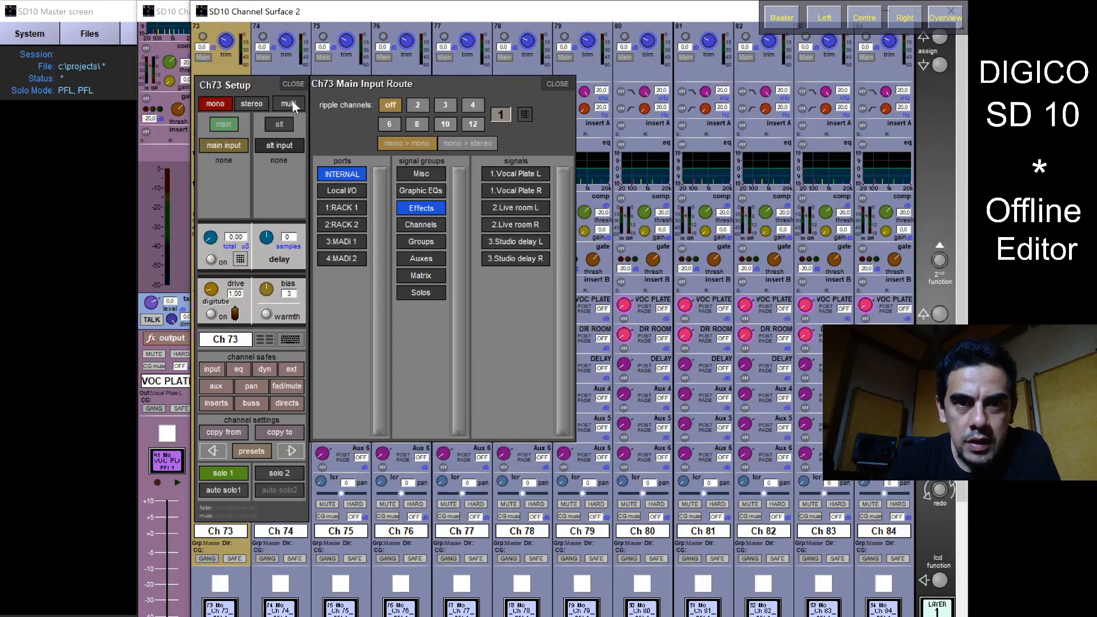
pyautogui.click(260, 101)
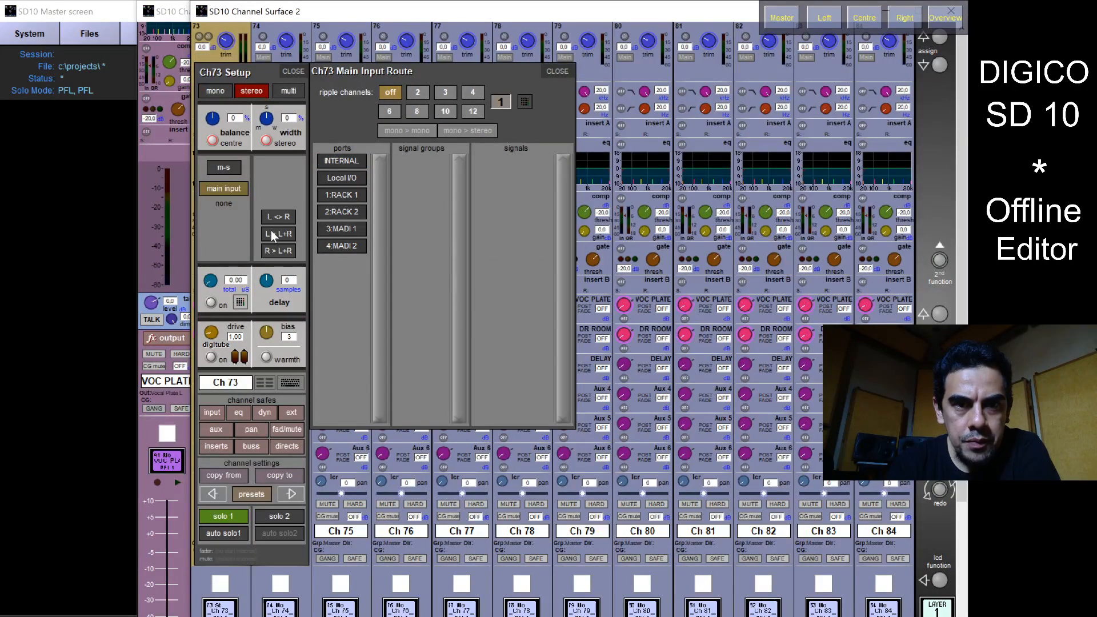
# - Route Ch 73's stereo main input from the internal effect signals Vocal Plate L and R
pyautogui.click(235, 190)
pyautogui.click(235, 190)
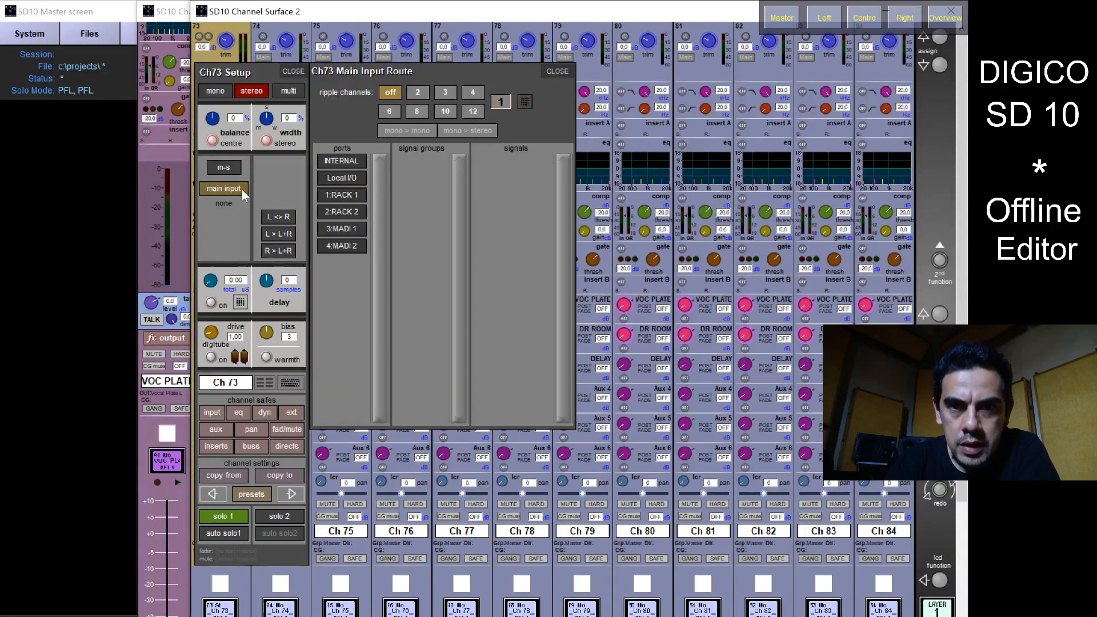
pyautogui.click(349, 162)
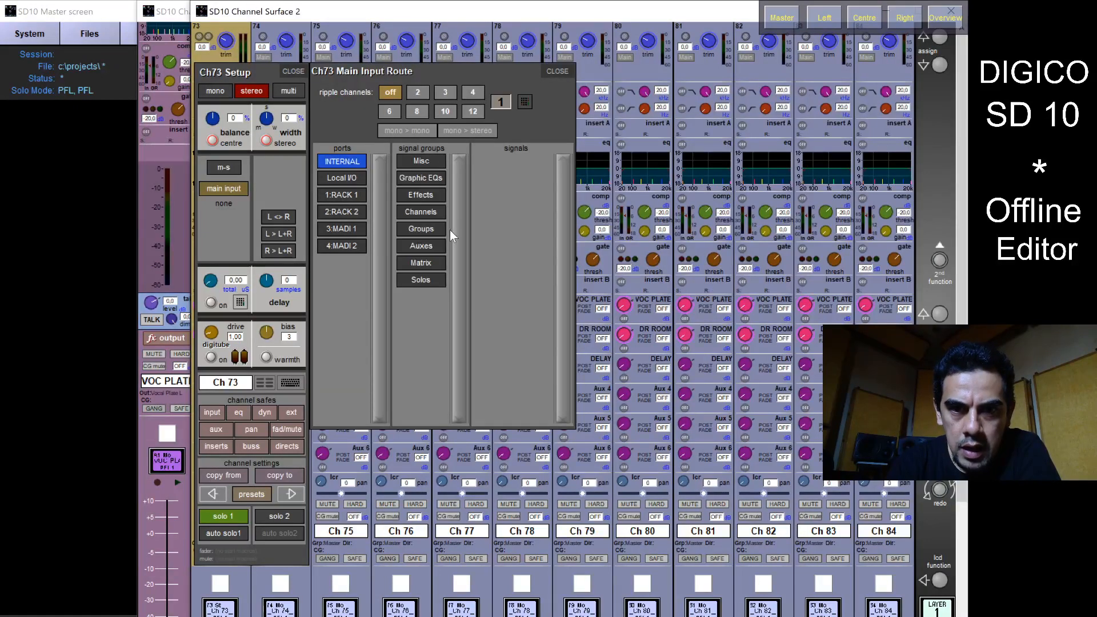
pyautogui.click(437, 194)
pyautogui.click(517, 160)
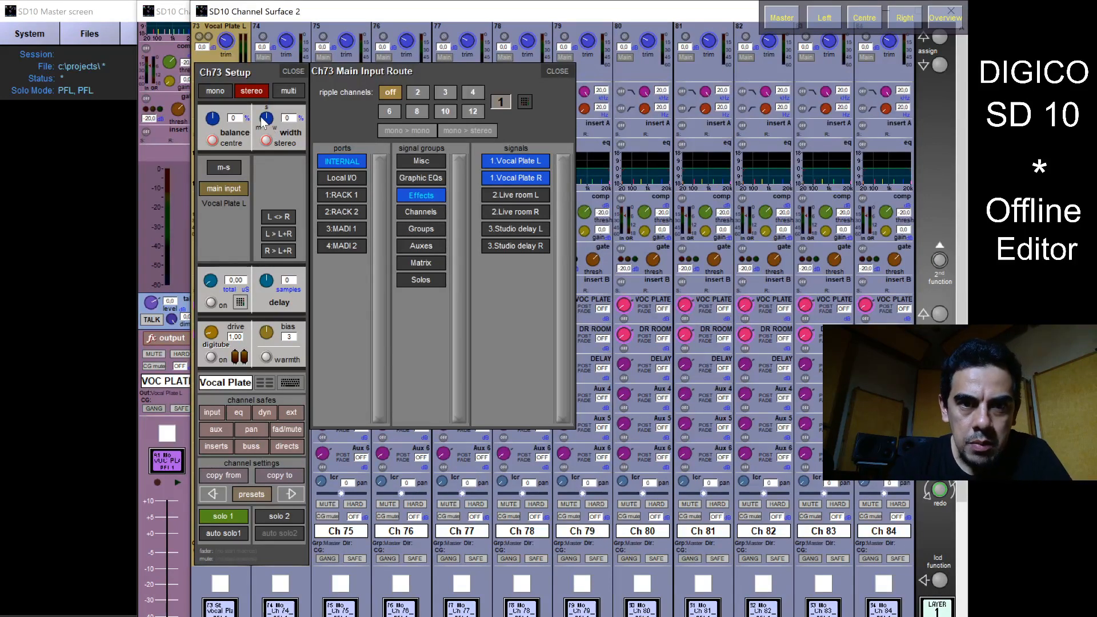
# - Try a stereo width of -64% on Ch 73 and return it to 0%
pyautogui.moveTo(266, 121); pyautogui.dragTo(285, 130)
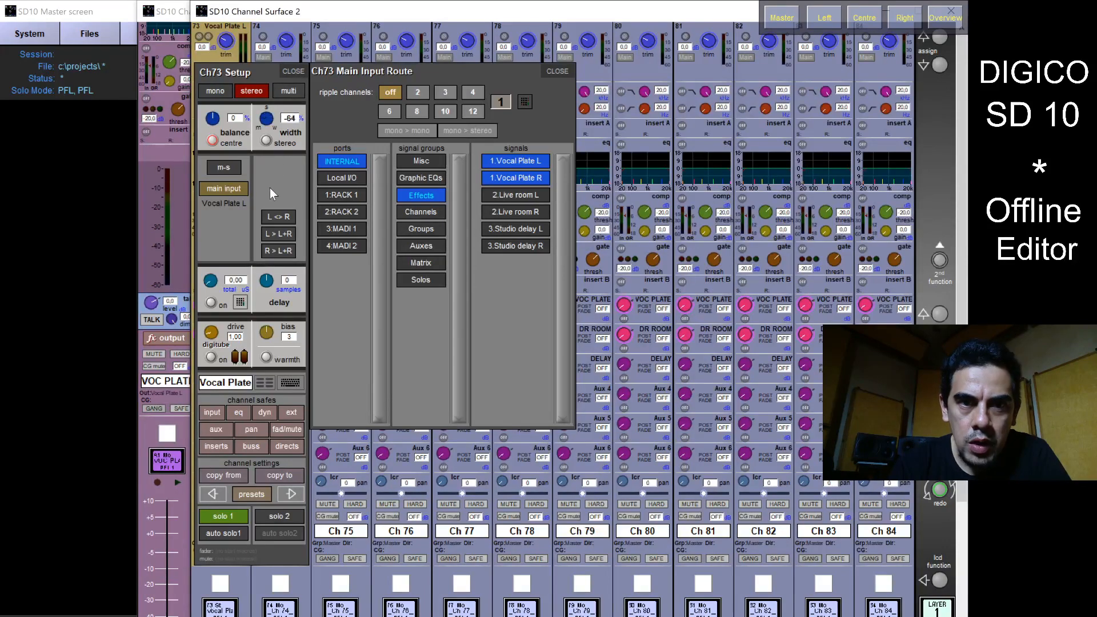
pyautogui.moveTo(269, 188); pyautogui.dragTo(290, 150)
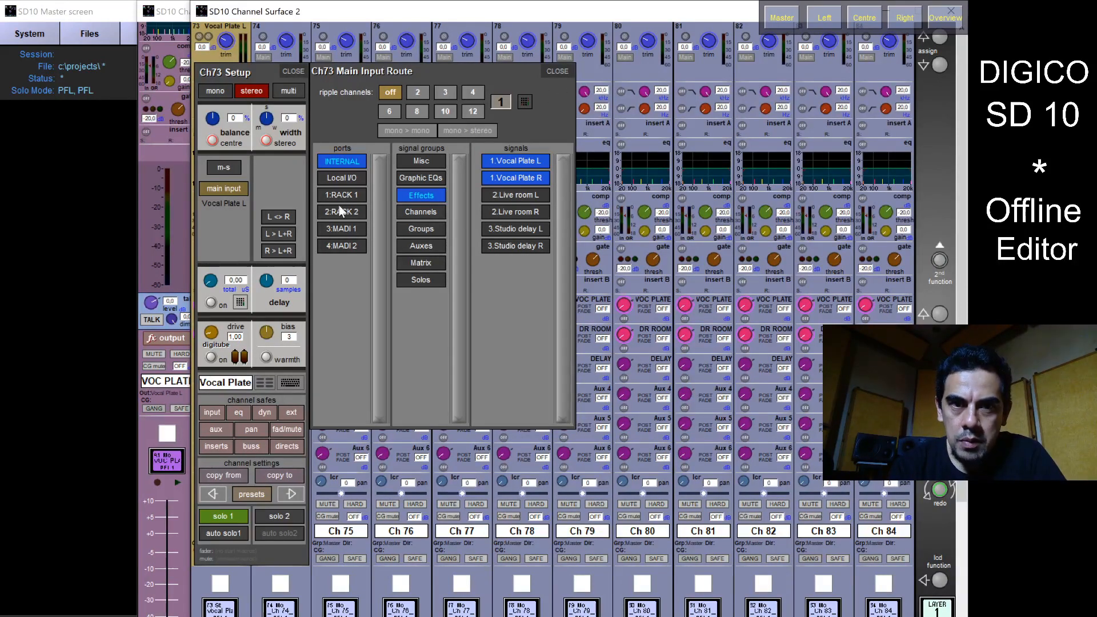
# - Close Ch 73's input route and setup windows, and view layer 2 before returning to layer 1
pyautogui.click(555, 71)
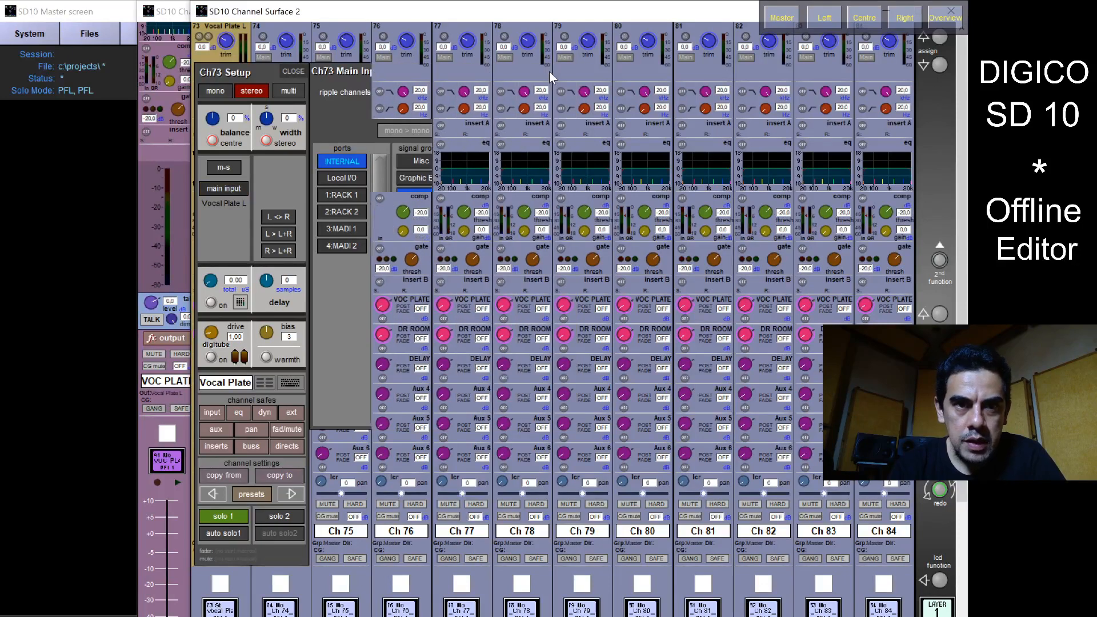
pyautogui.click(292, 71)
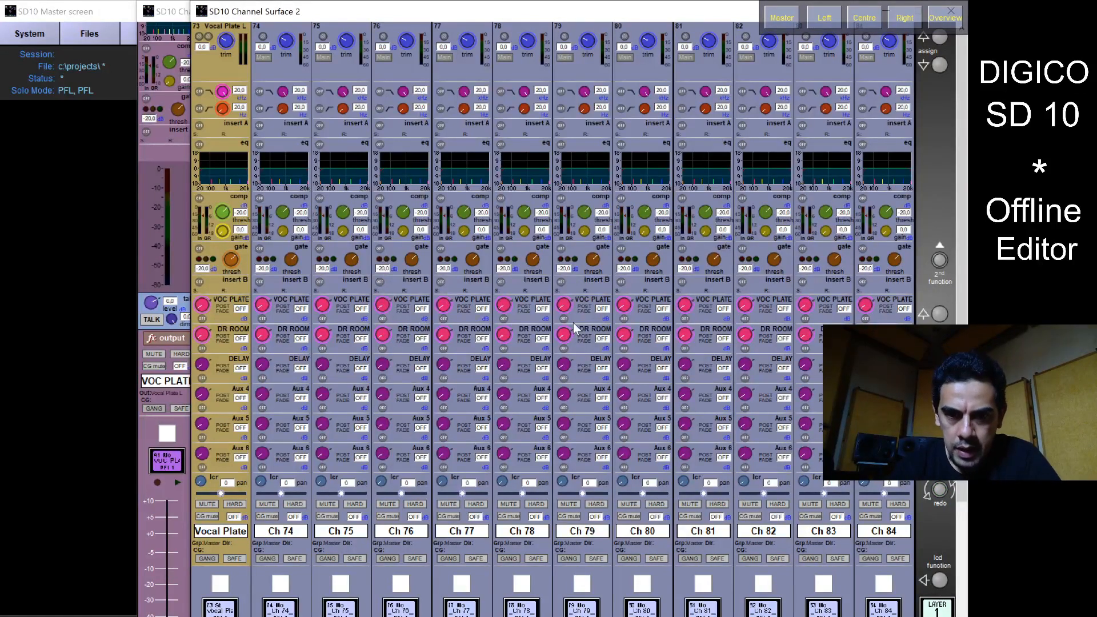
pyautogui.click(937, 607)
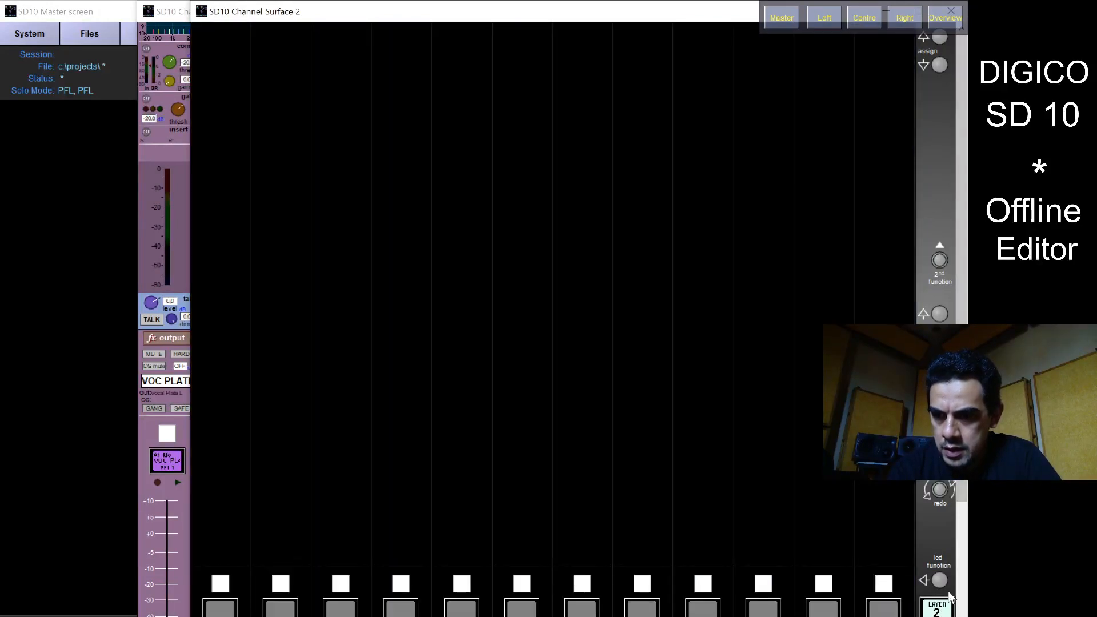
pyautogui.click(937, 607)
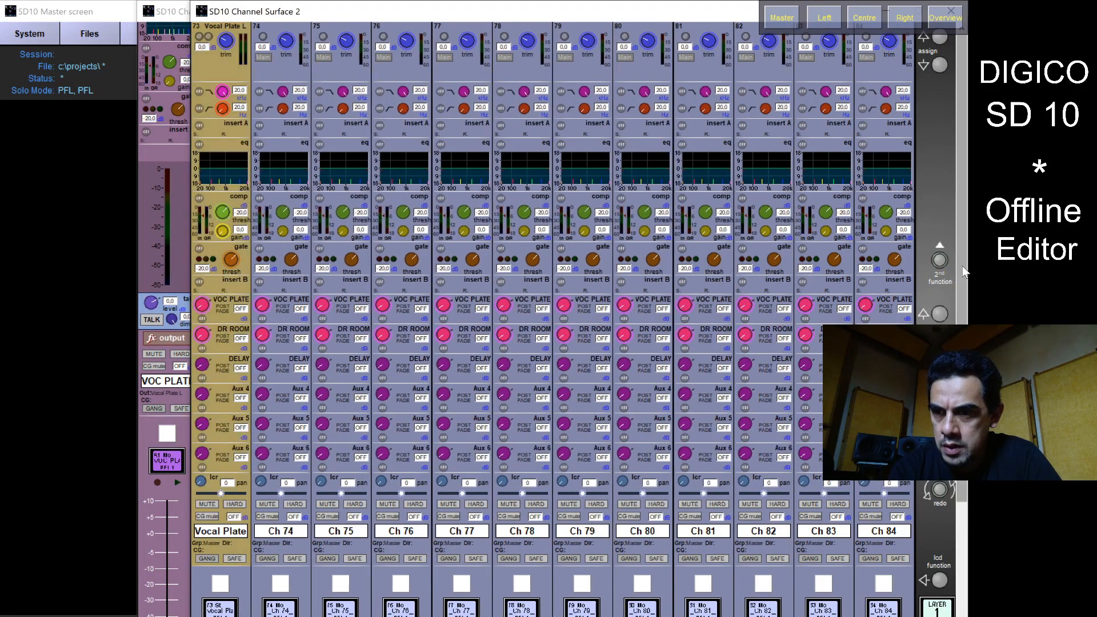
# - Reassign the kick channel's output from Master to Grp 8, and turn on safe for the ganged kick and 1:Mic 2 channels
pyautogui.scroll(-3, 965, 273)
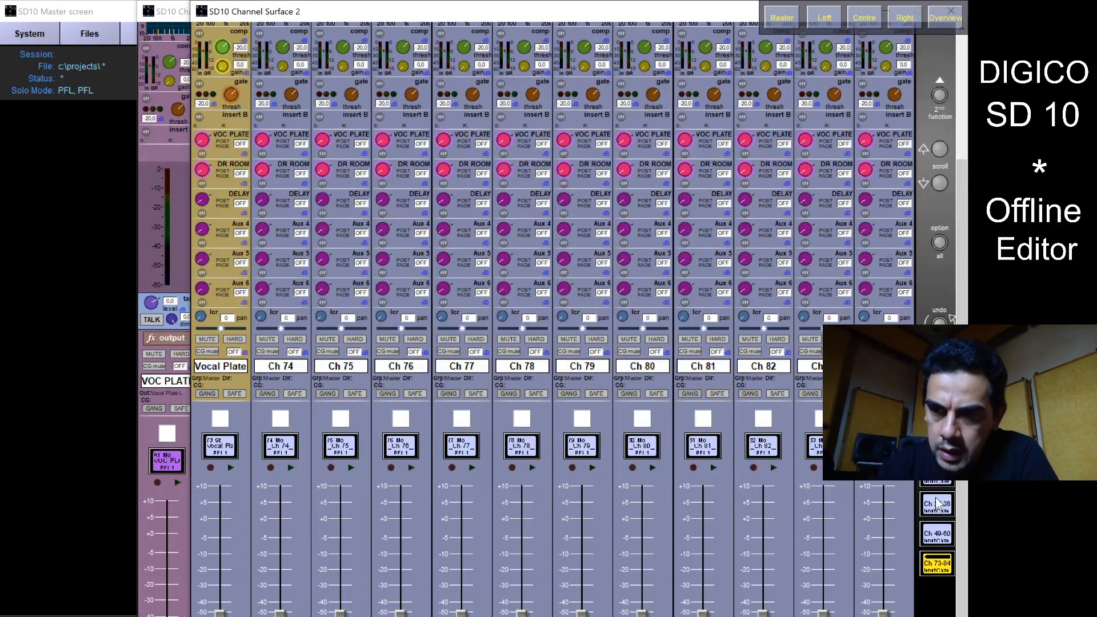
pyautogui.click(942, 482)
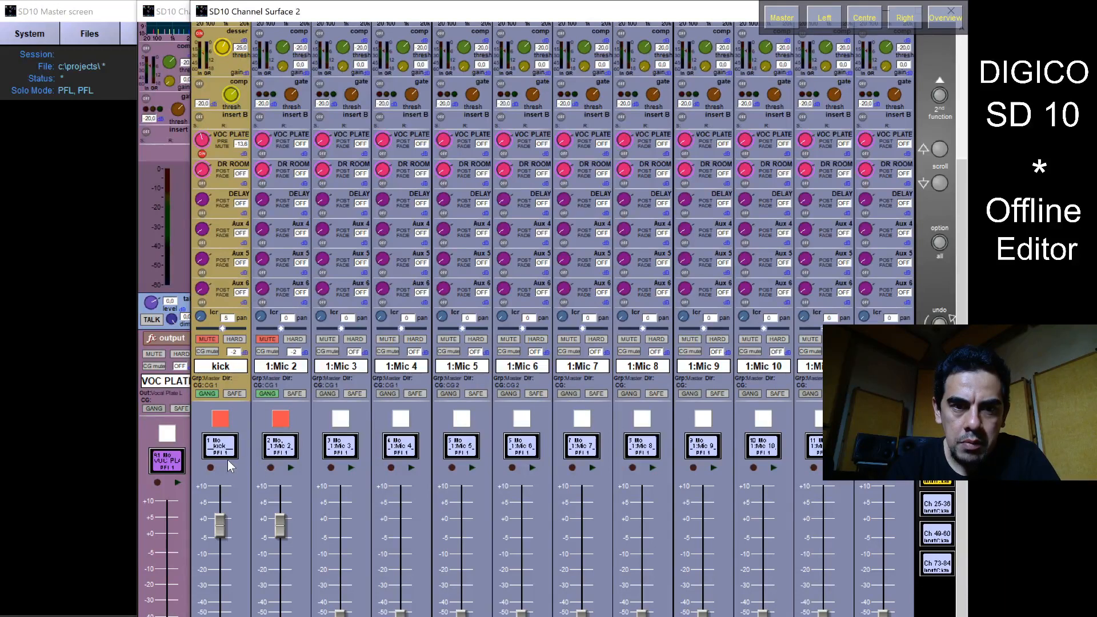
pyautogui.click(221, 368)
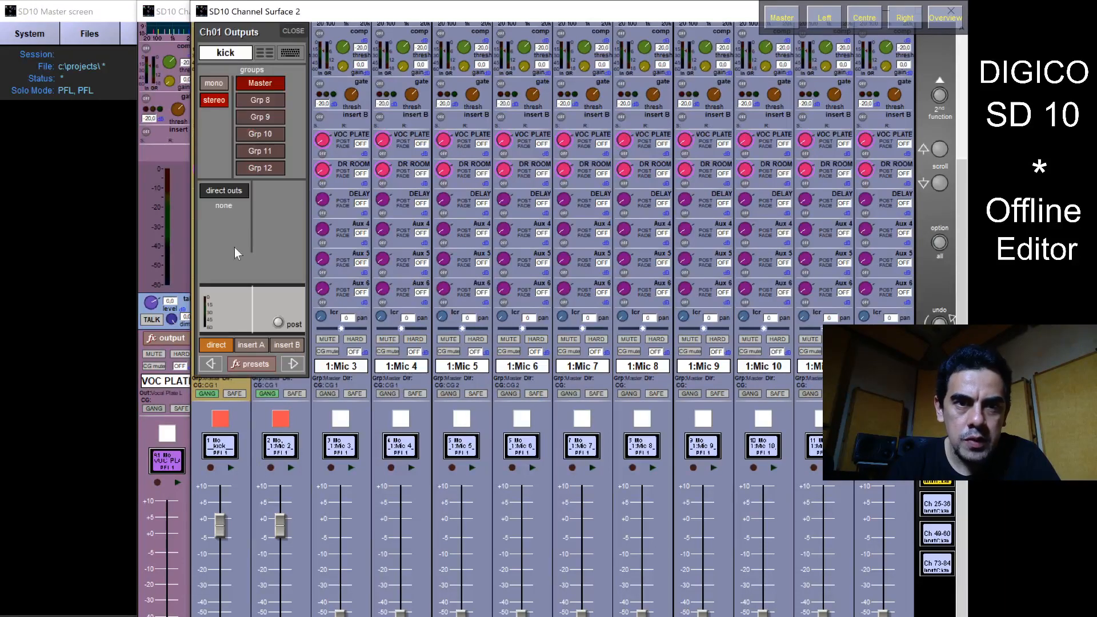
pyautogui.click(263, 84)
pyautogui.click(262, 99)
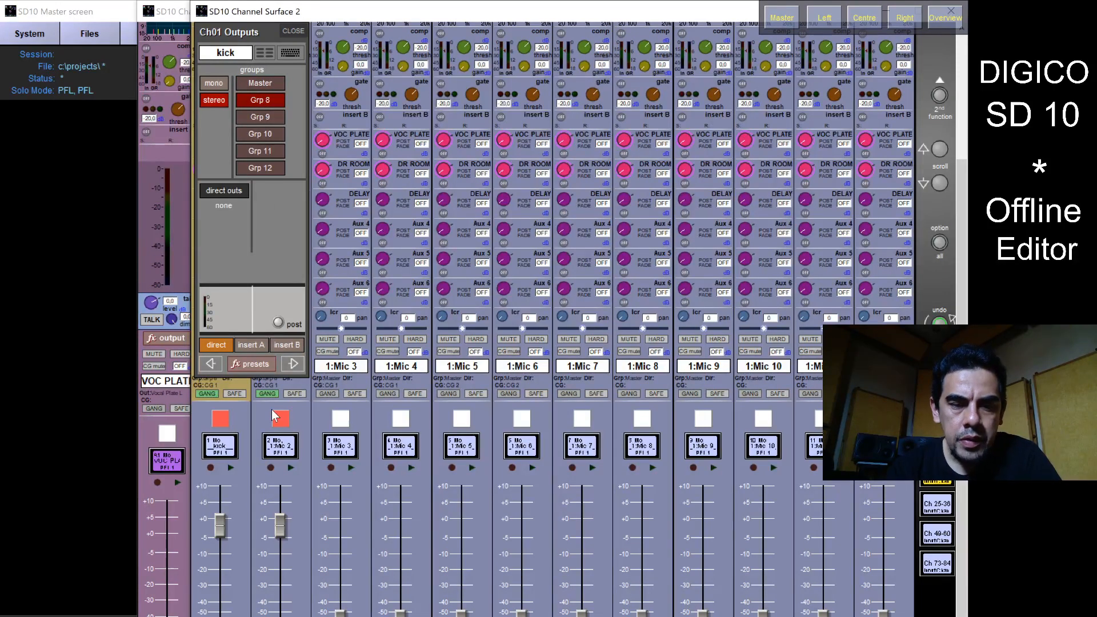
pyautogui.click(295, 393)
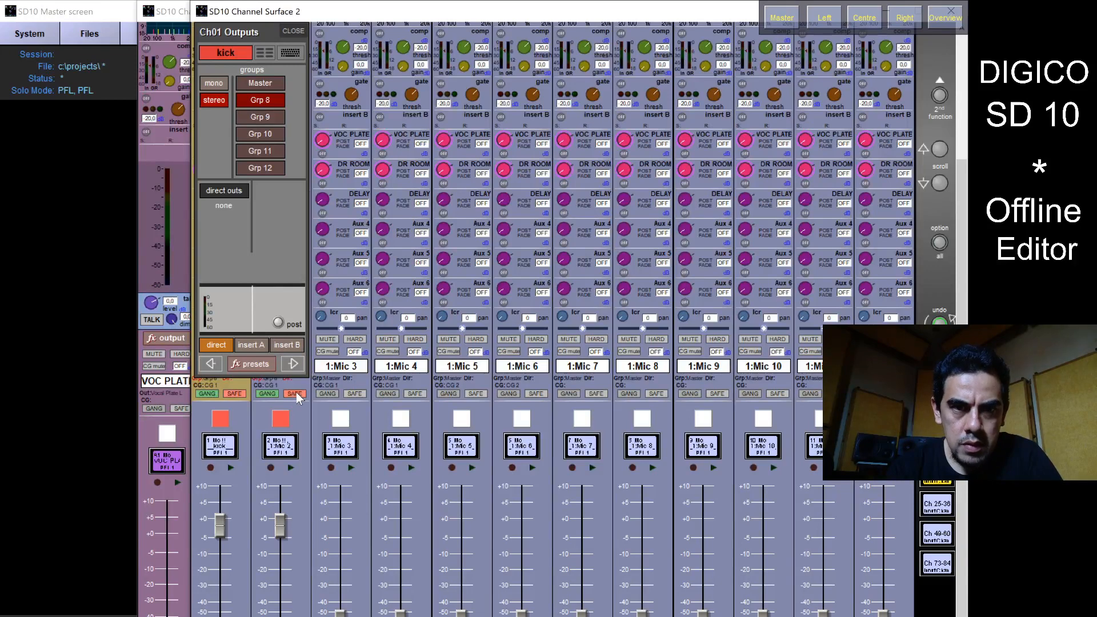
# - Check 1:Mic 2's group output, reassign 1:Mic 3 and 1:Mic 4 from Master to Grp 8, and close the outputs window
pyautogui.click(289, 363)
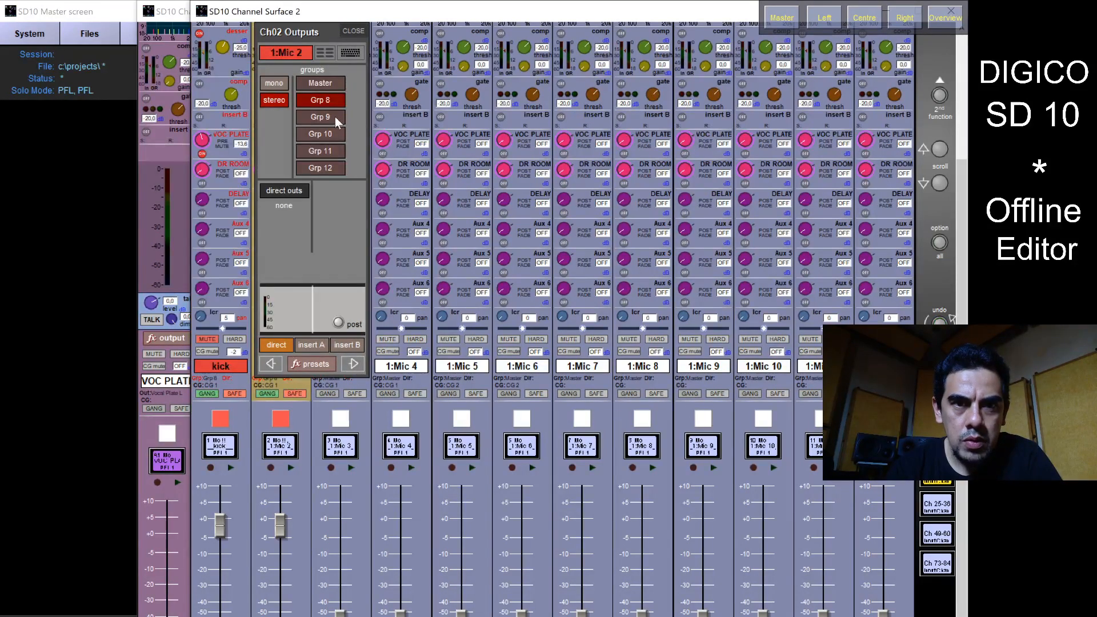
pyautogui.click(354, 365)
pyautogui.click(385, 84)
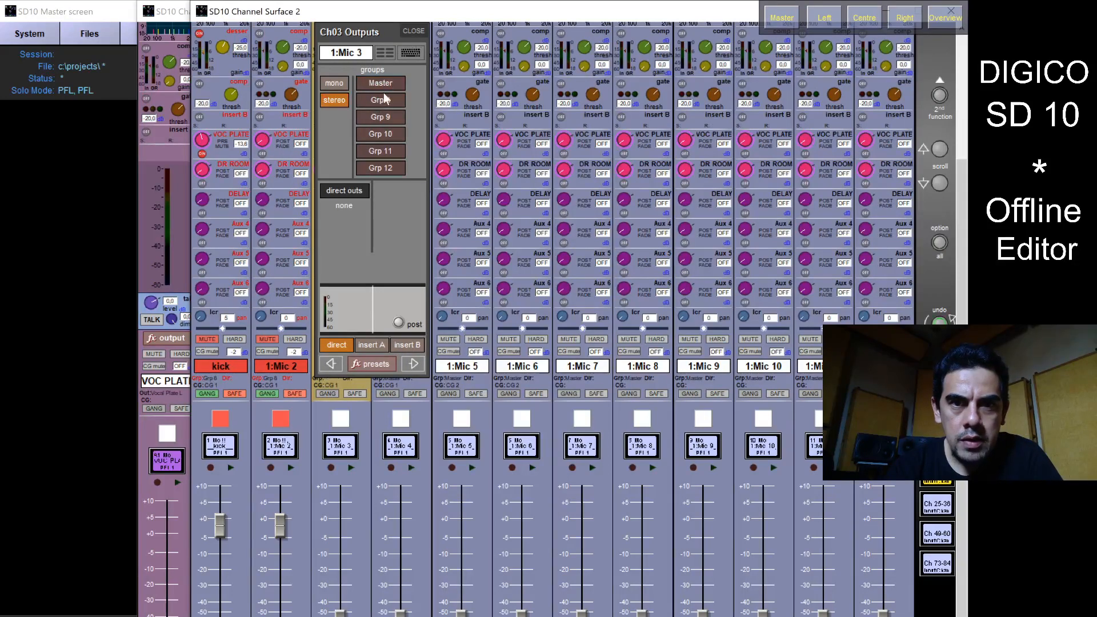
pyautogui.click(381, 103)
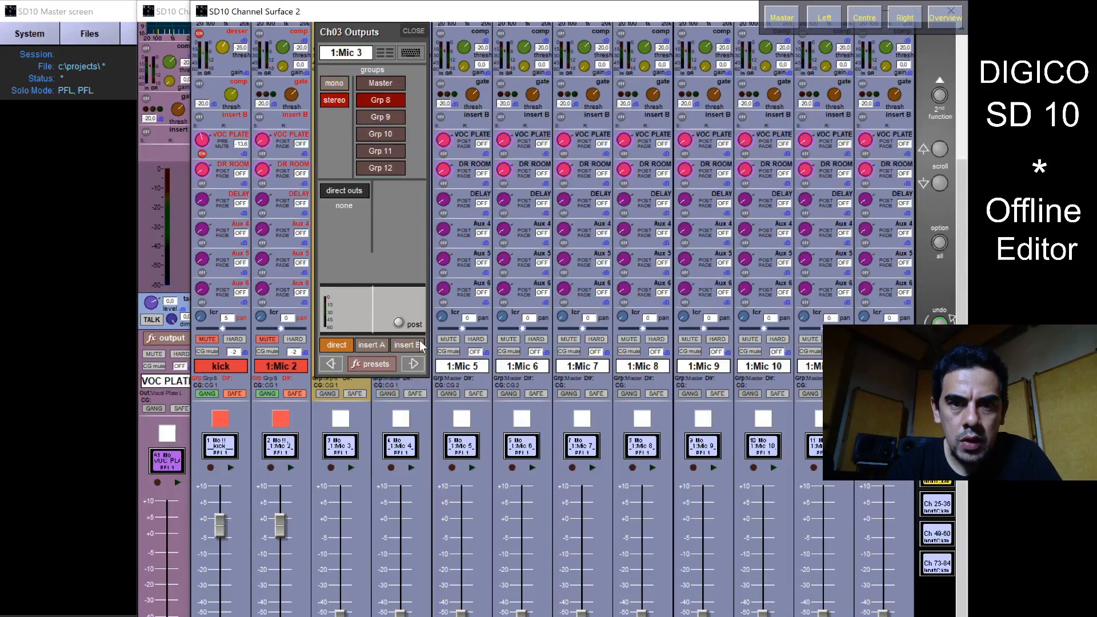
pyautogui.click(414, 364)
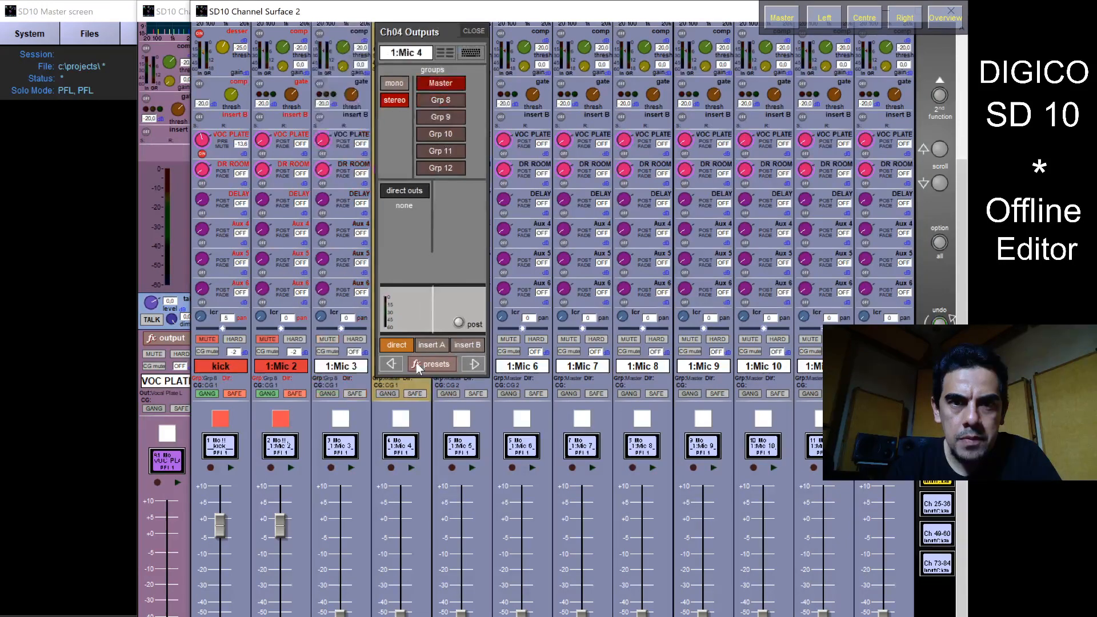
pyautogui.click(452, 83)
pyautogui.click(442, 103)
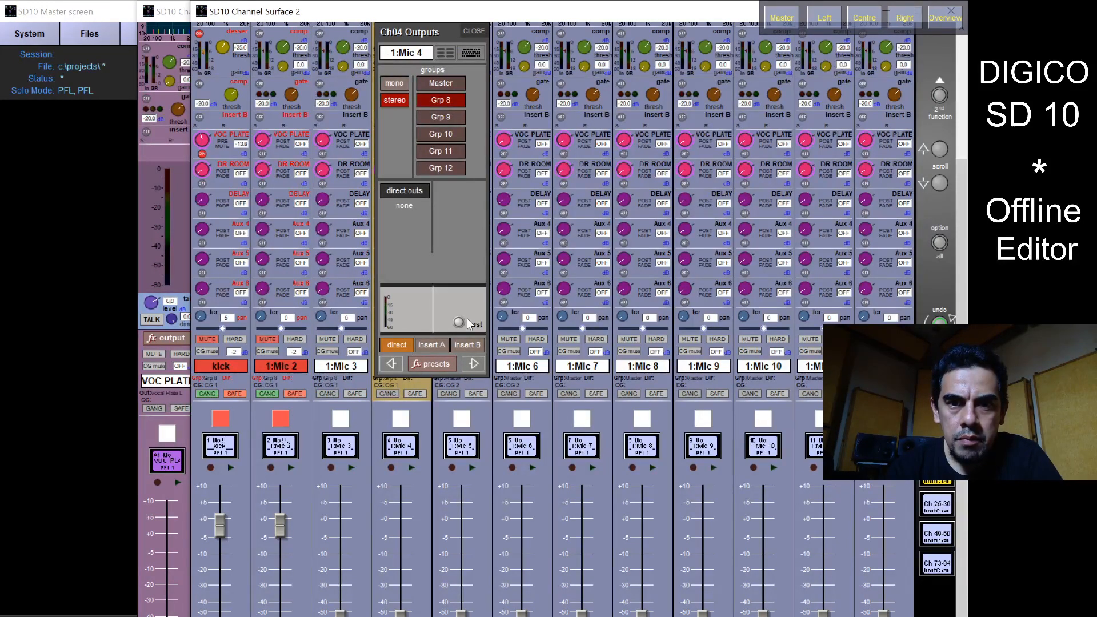
pyautogui.click(472, 31)
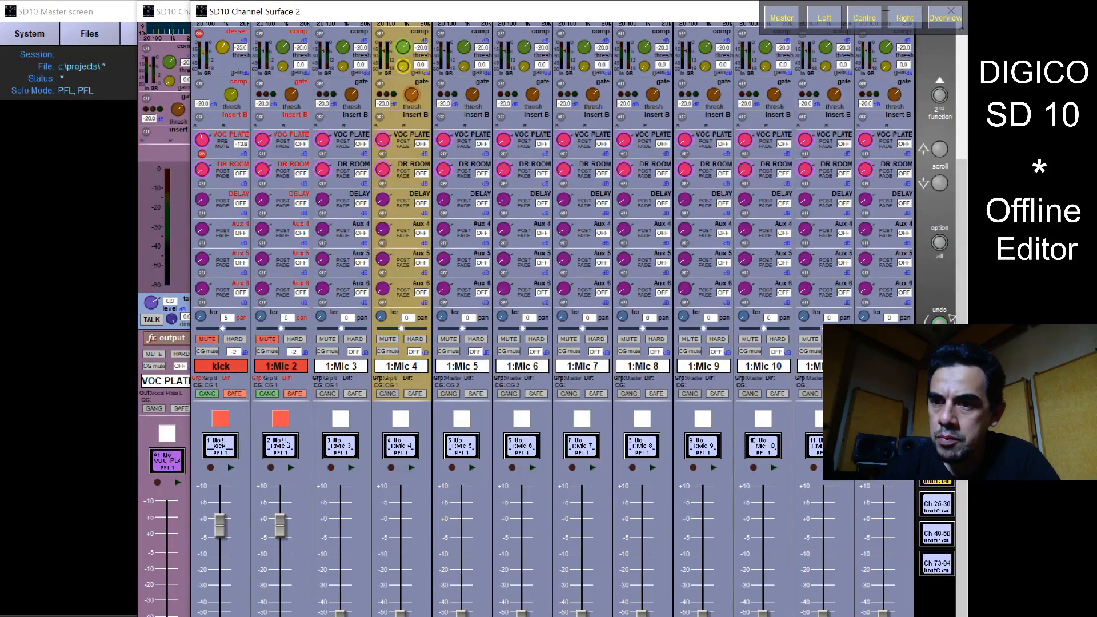
# - Rename Grp 8 as DRUM and assign its stereo output to the Master group
pyautogui.click(860, 11)
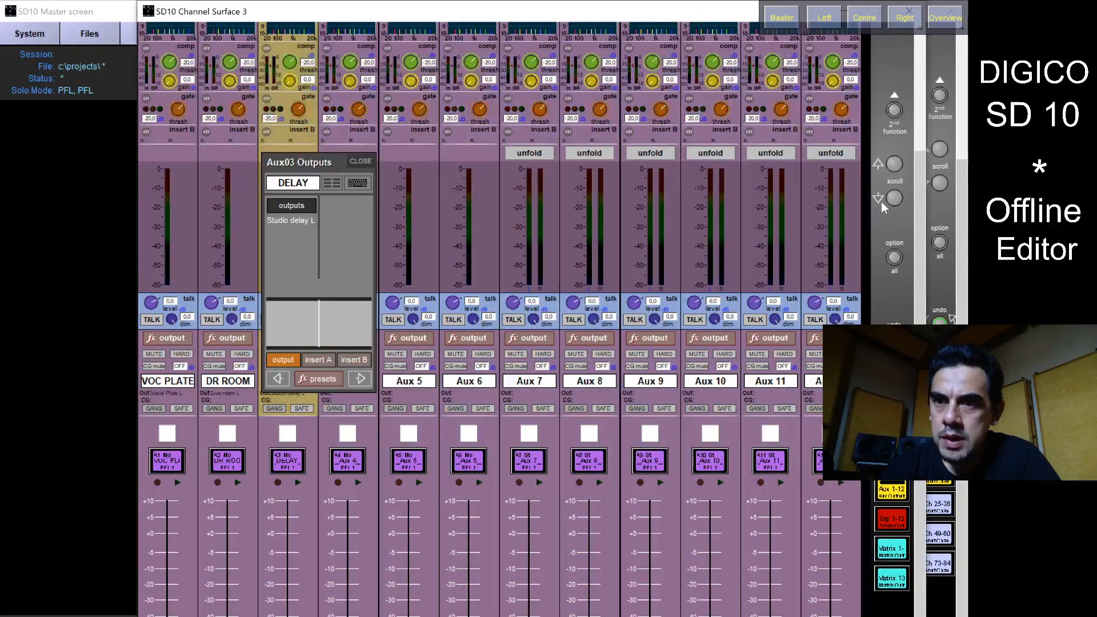
pyautogui.click(903, 516)
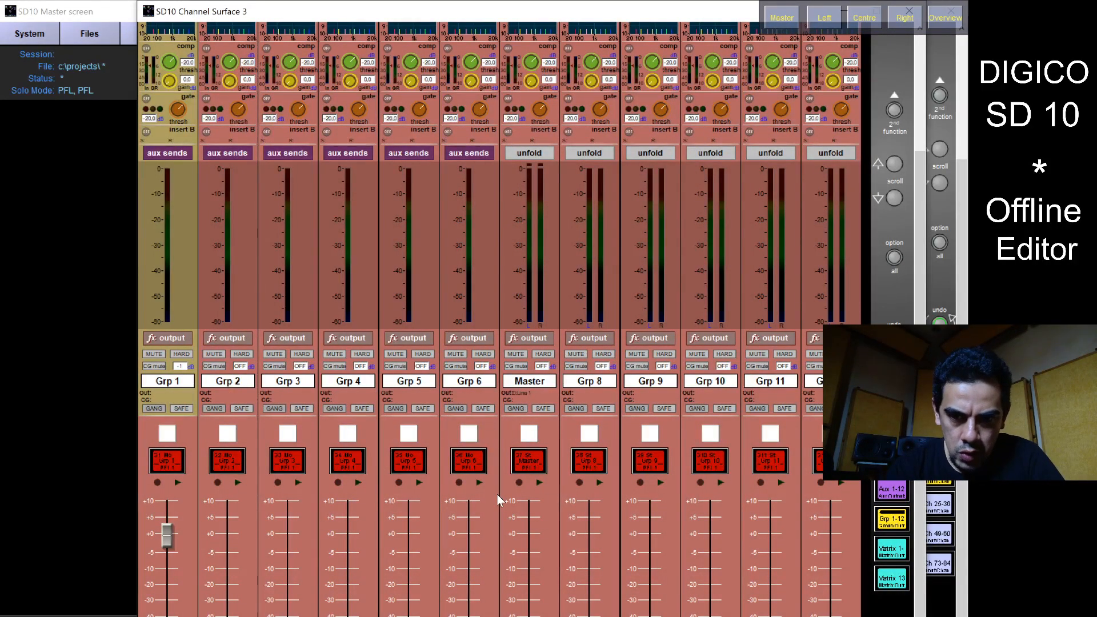
pyautogui.click(590, 382)
pyautogui.click(591, 383)
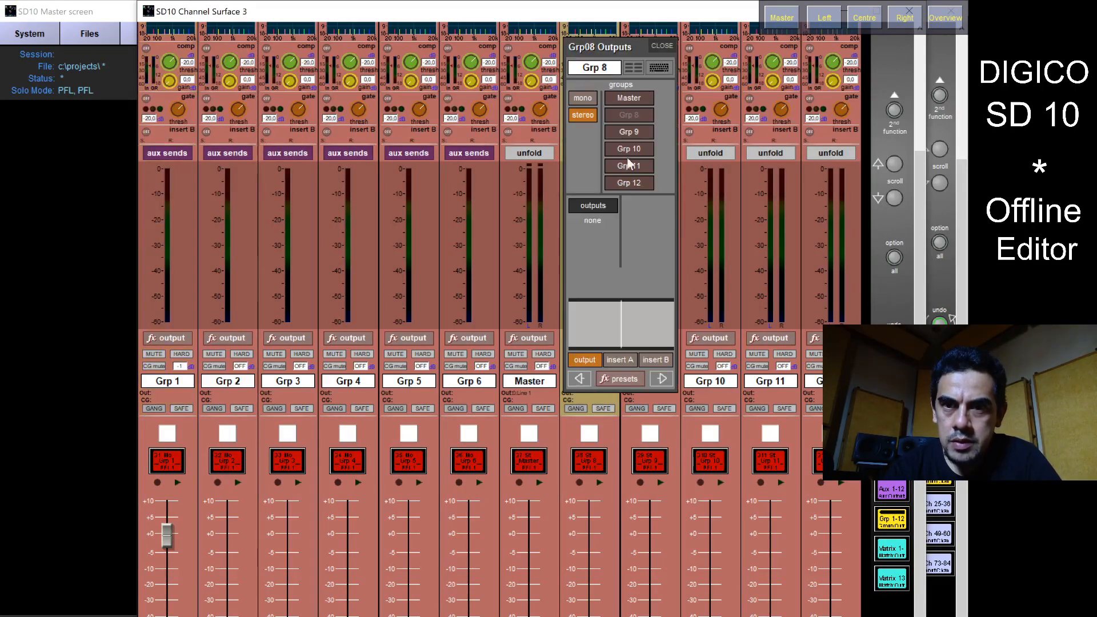
pyautogui.click(597, 69)
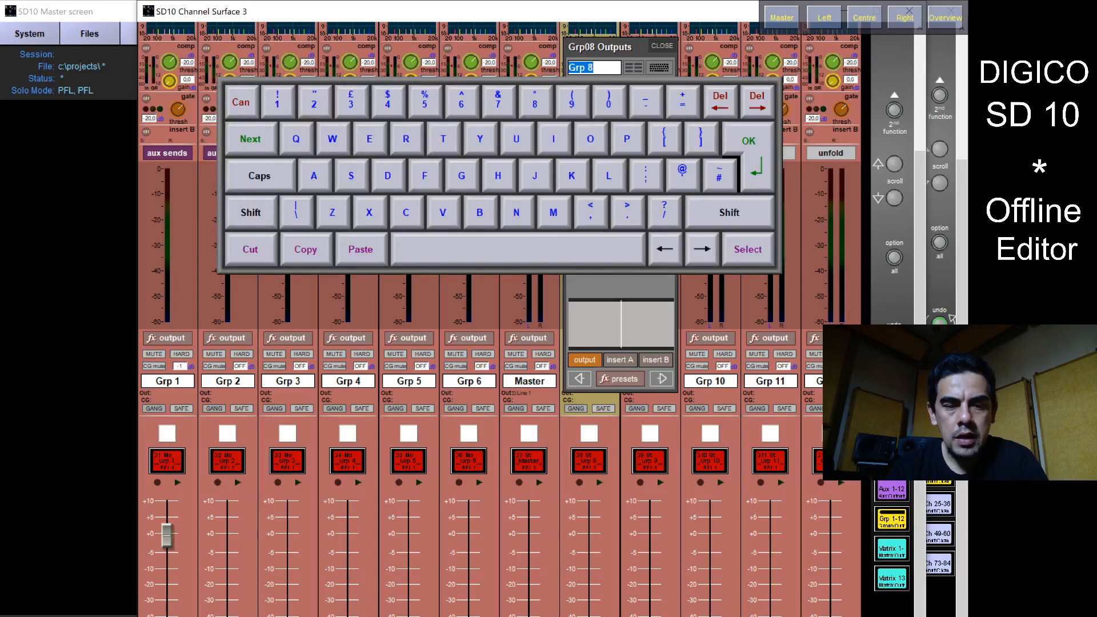
pyautogui.write('DRUM')
pyautogui.press('Return')
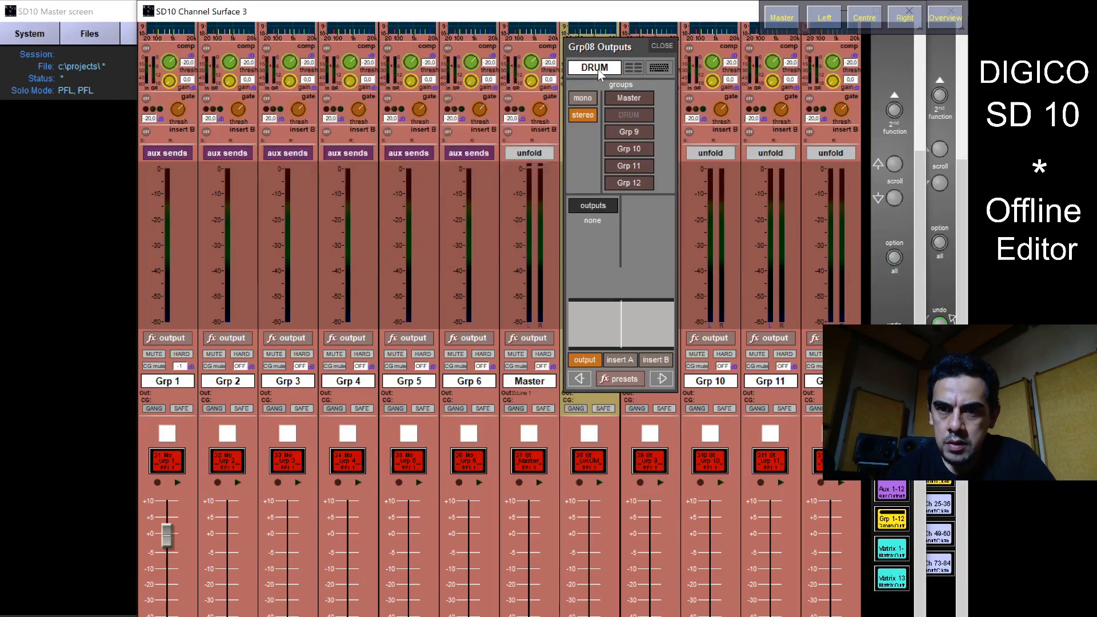
pyautogui.click(636, 99)
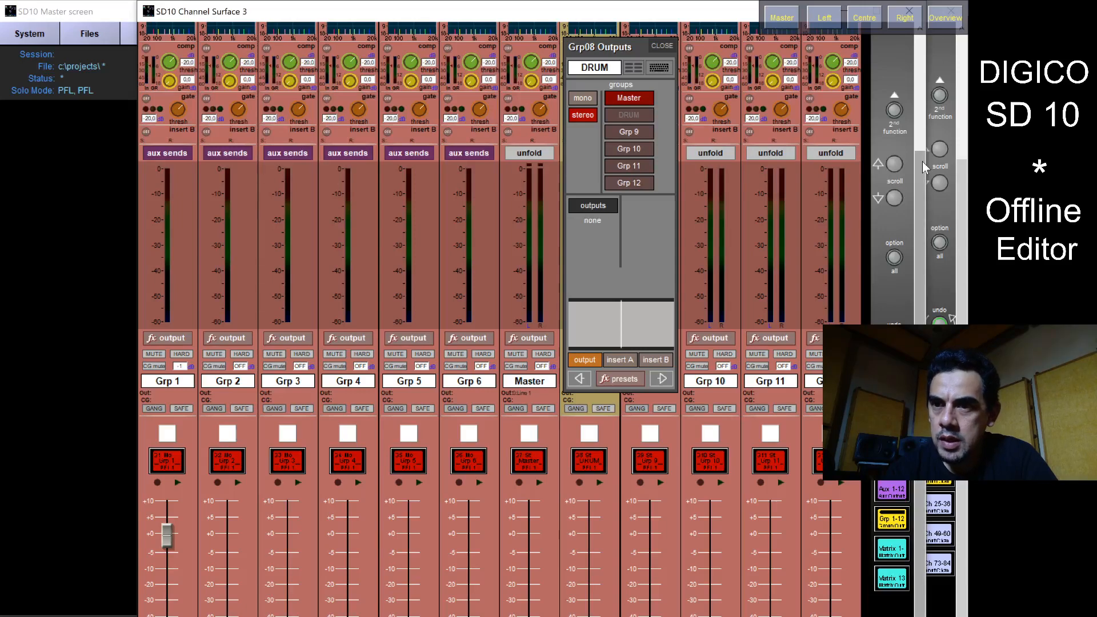
# - Close the DRUM group's outputs window, then open its expanded EQ controls to examine them and close them again
pyautogui.moveTo(922, 161); pyautogui.dragTo(914, 80)
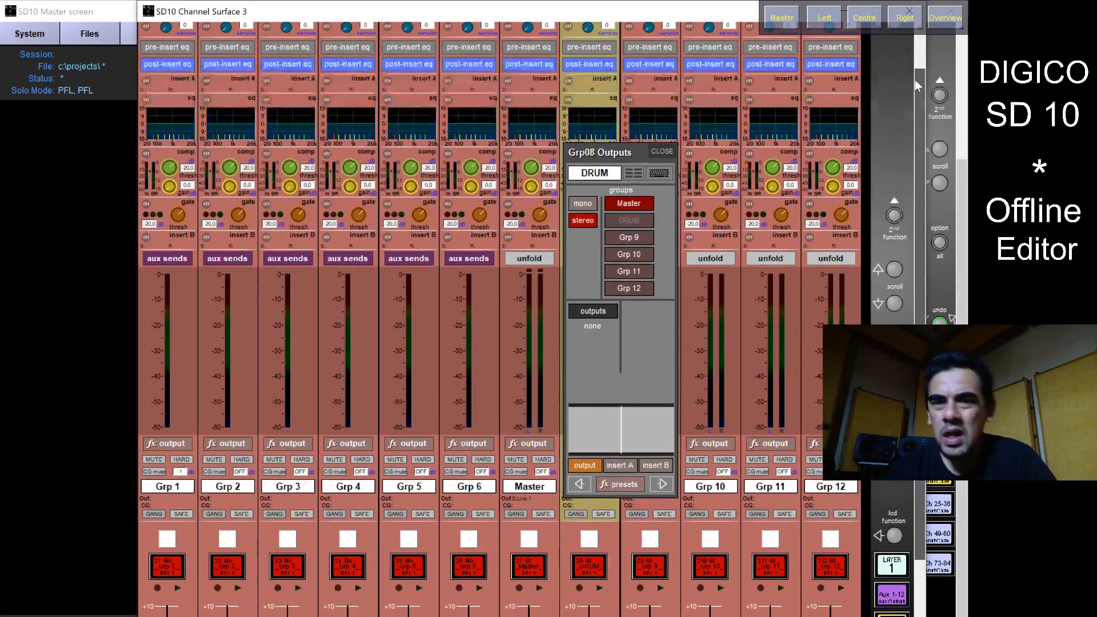
pyautogui.click(668, 153)
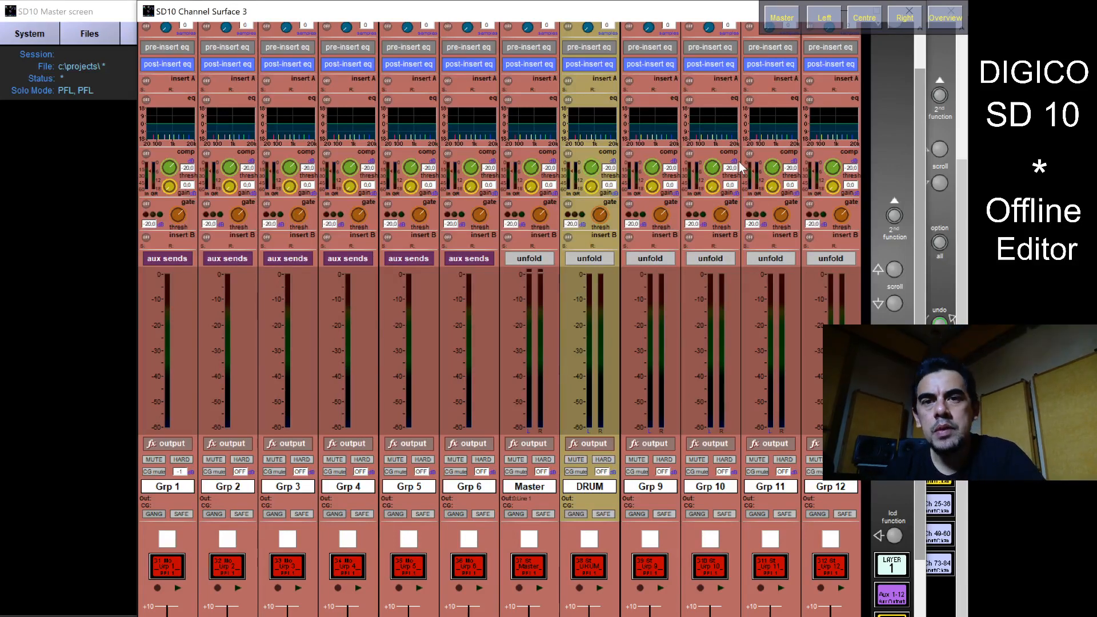
pyautogui.click(589, 136)
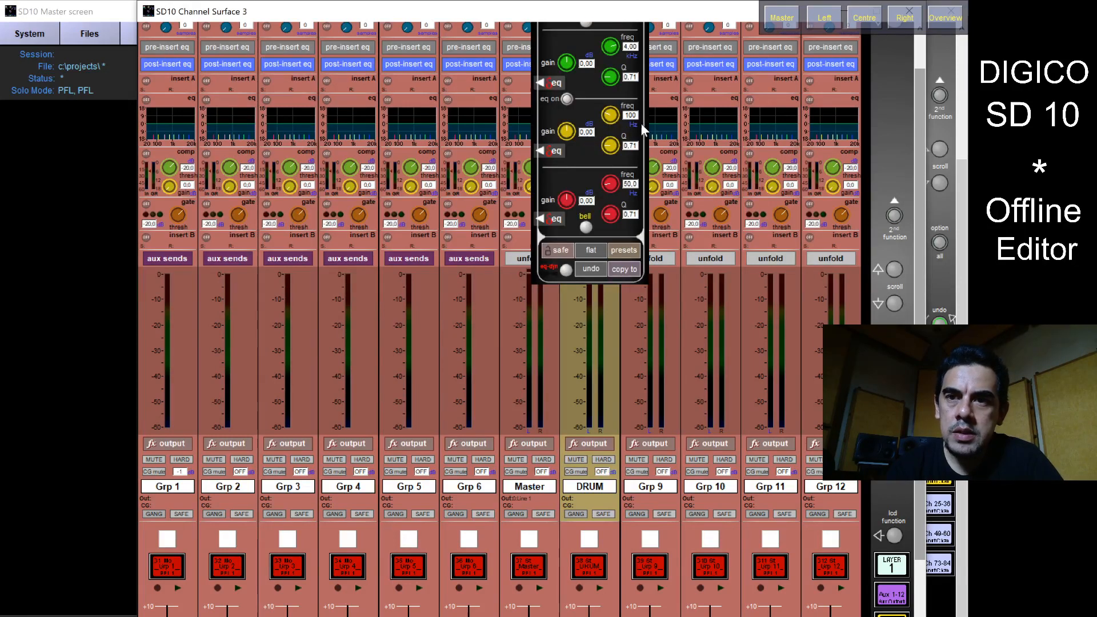
pyautogui.moveTo(918, 100); pyautogui.dragTo(906, 14)
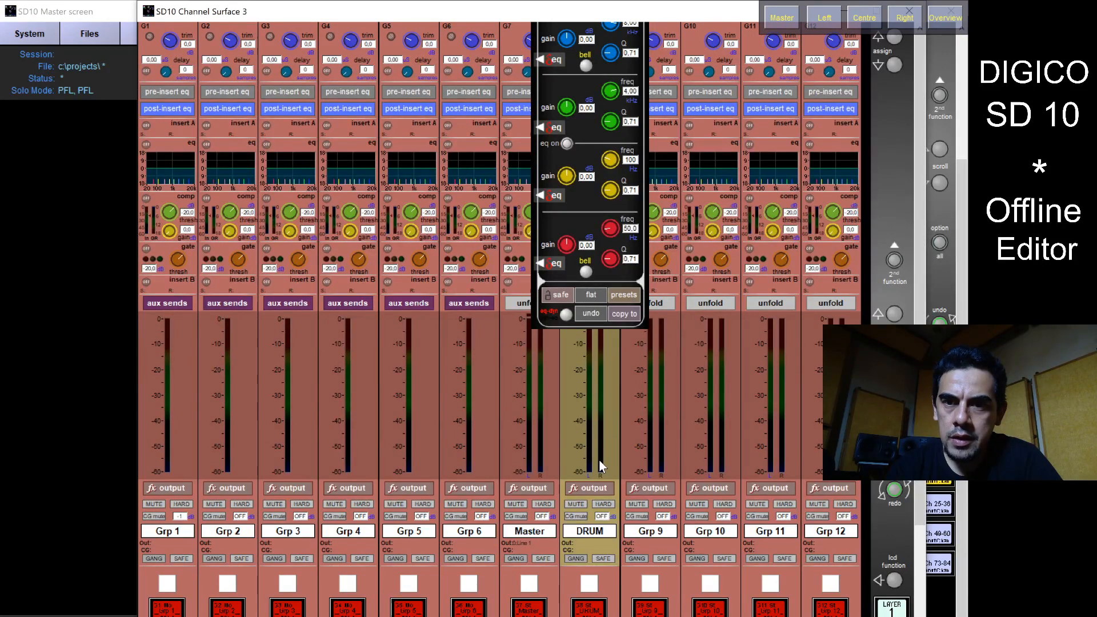
pyautogui.click(699, 219)
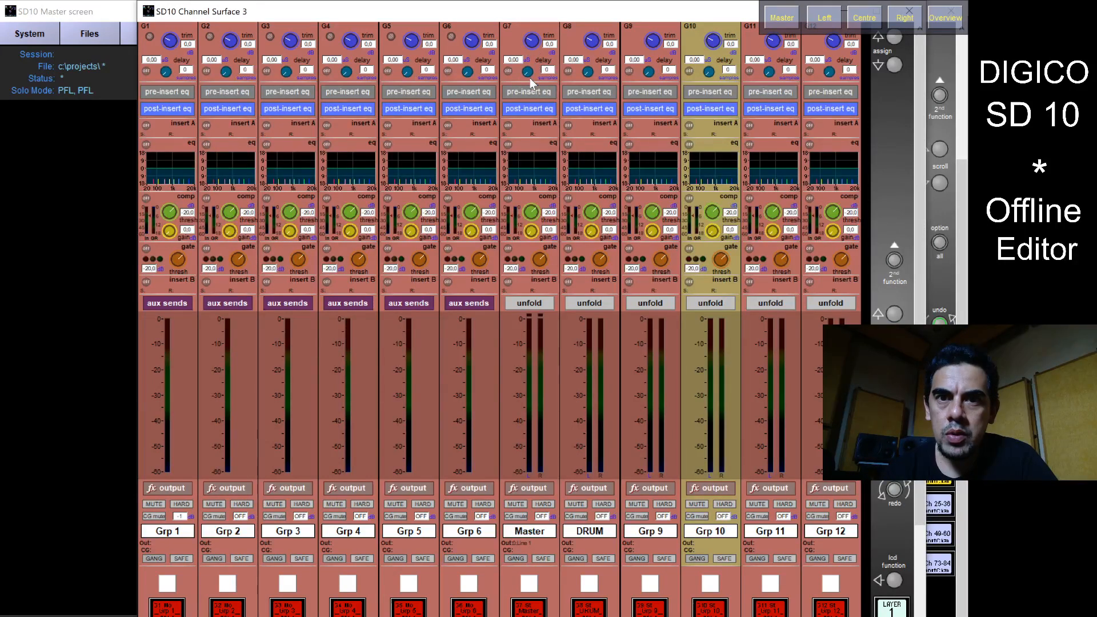
# - Unfold the stereo Master and DRUM groups to examine their left and right channels, folding each one back
pyautogui.click(533, 304)
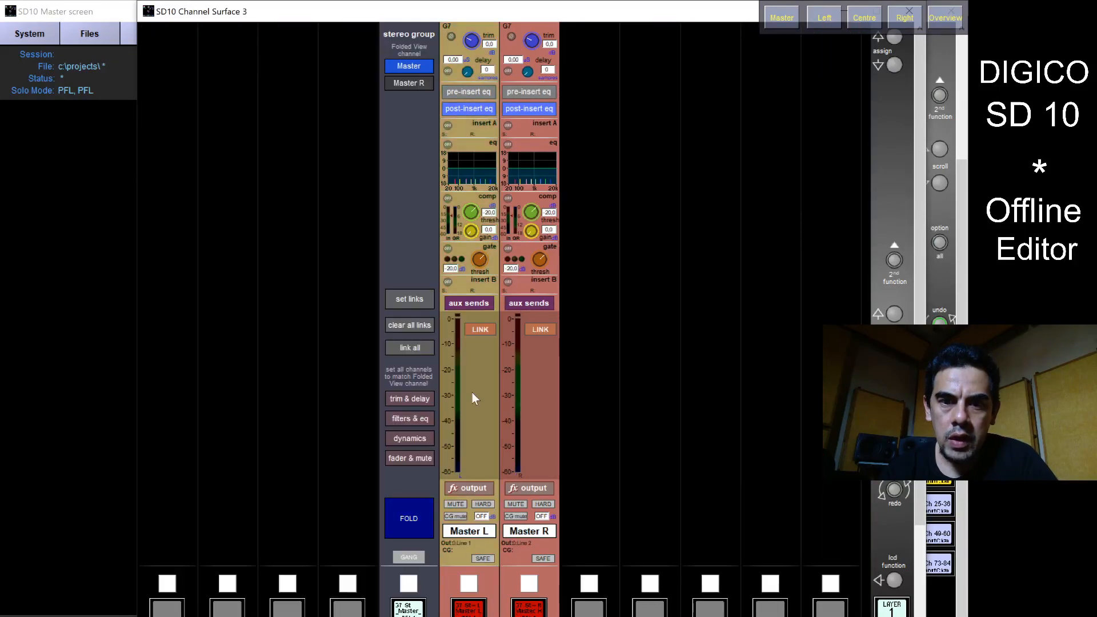
pyautogui.click(400, 520)
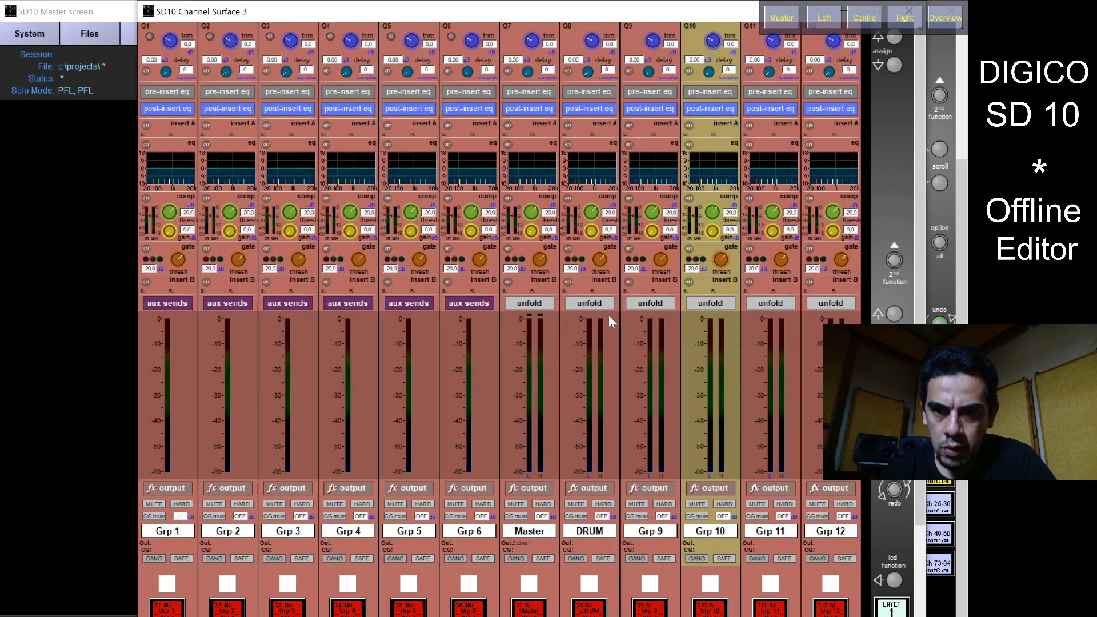
pyautogui.click(597, 300)
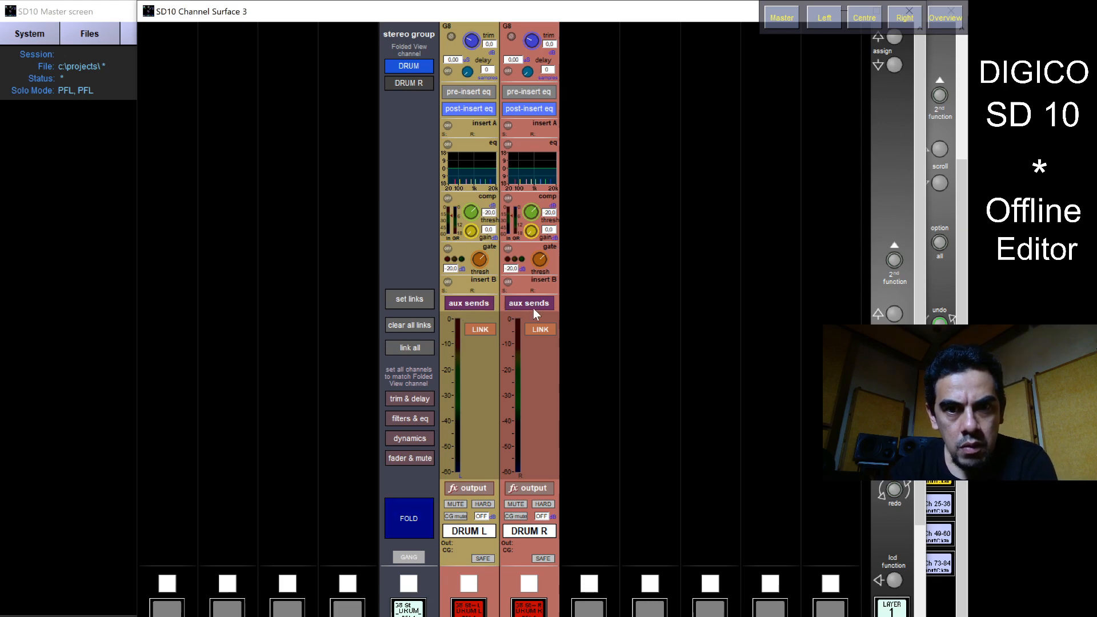
pyautogui.click(416, 515)
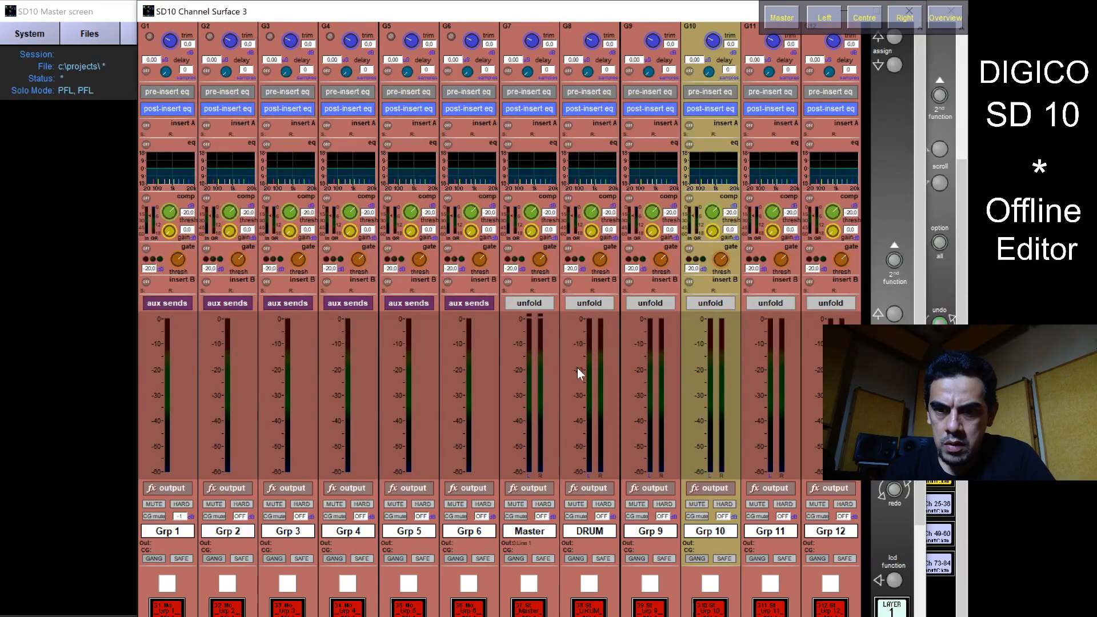
pyautogui.click(598, 302)
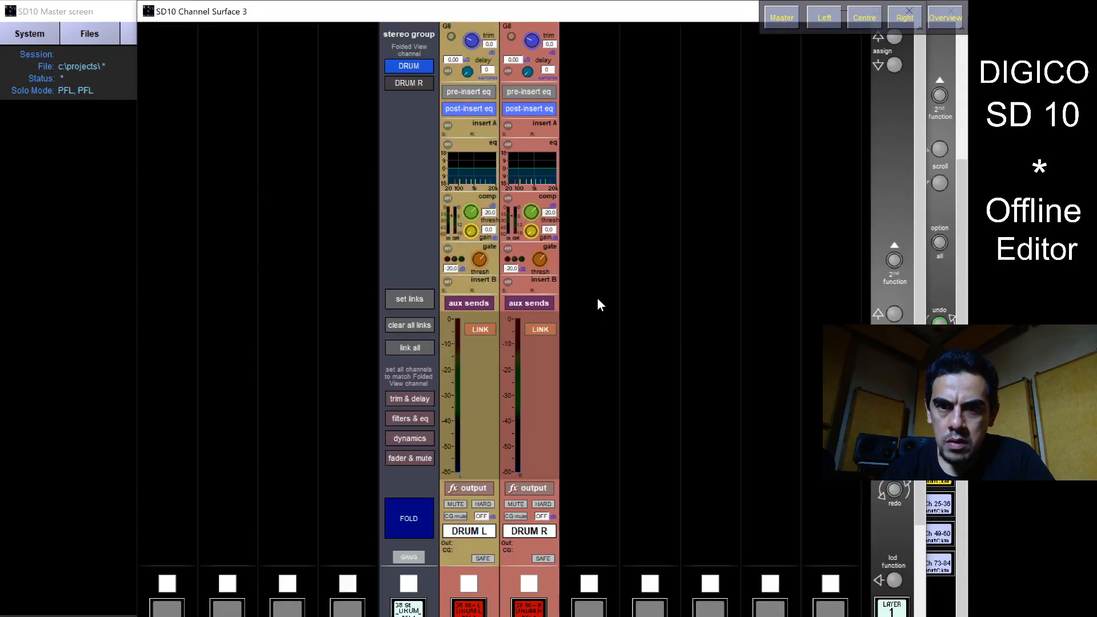
pyautogui.click(399, 515)
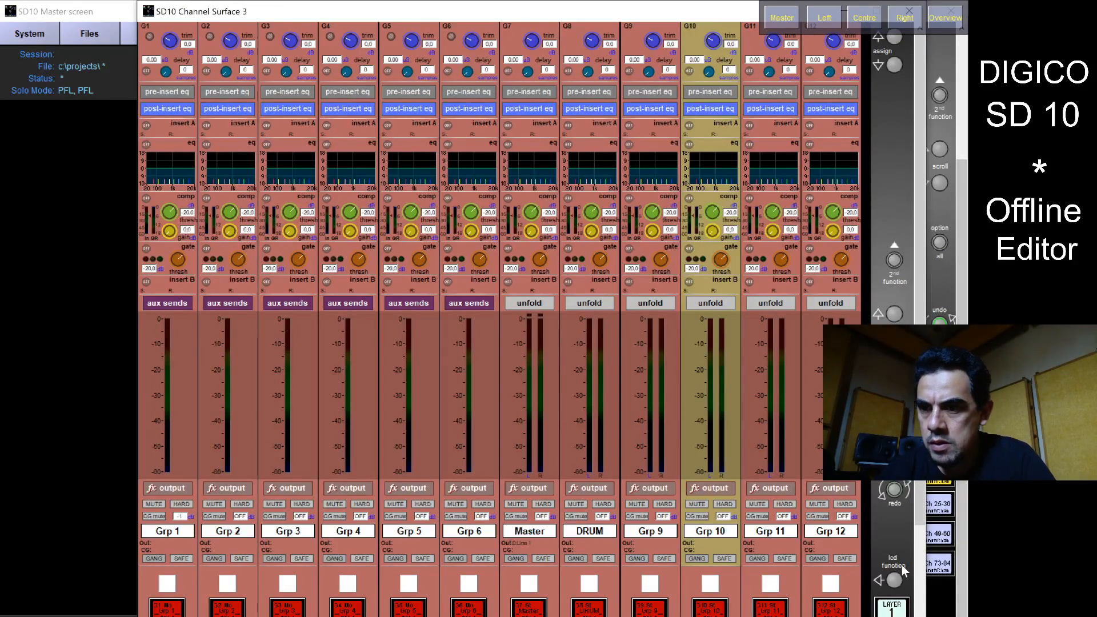
# - Display the bank of matrix outputs 1–12 and its full channel strips
pyautogui.scroll(-5, 901, 565)
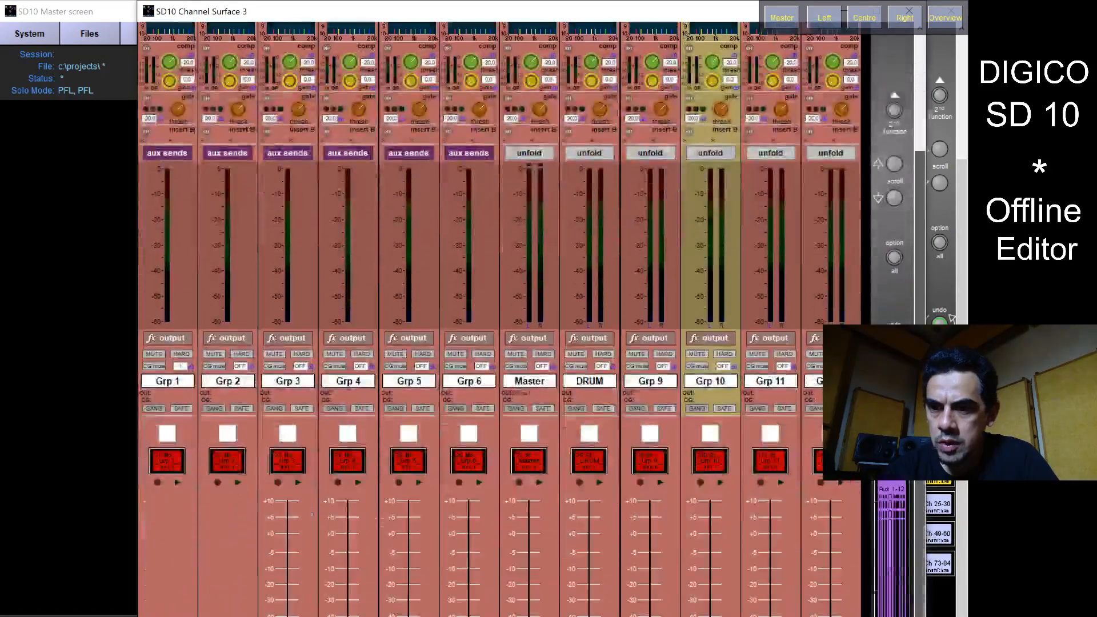
pyautogui.click(900, 551)
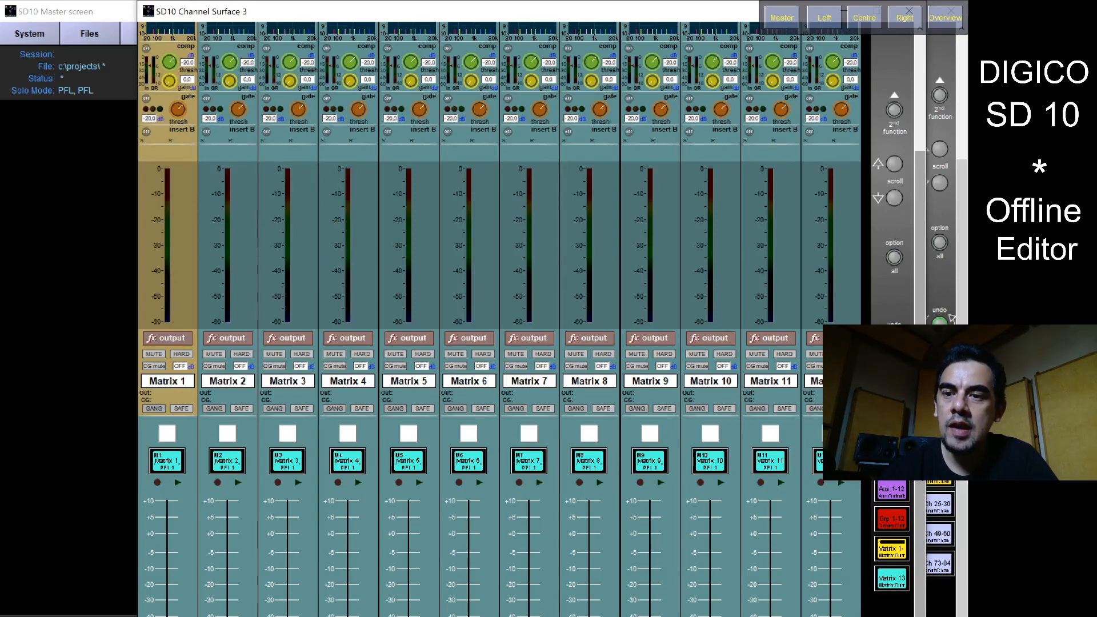
pyautogui.moveTo(919, 404); pyautogui.dragTo(917, 263)
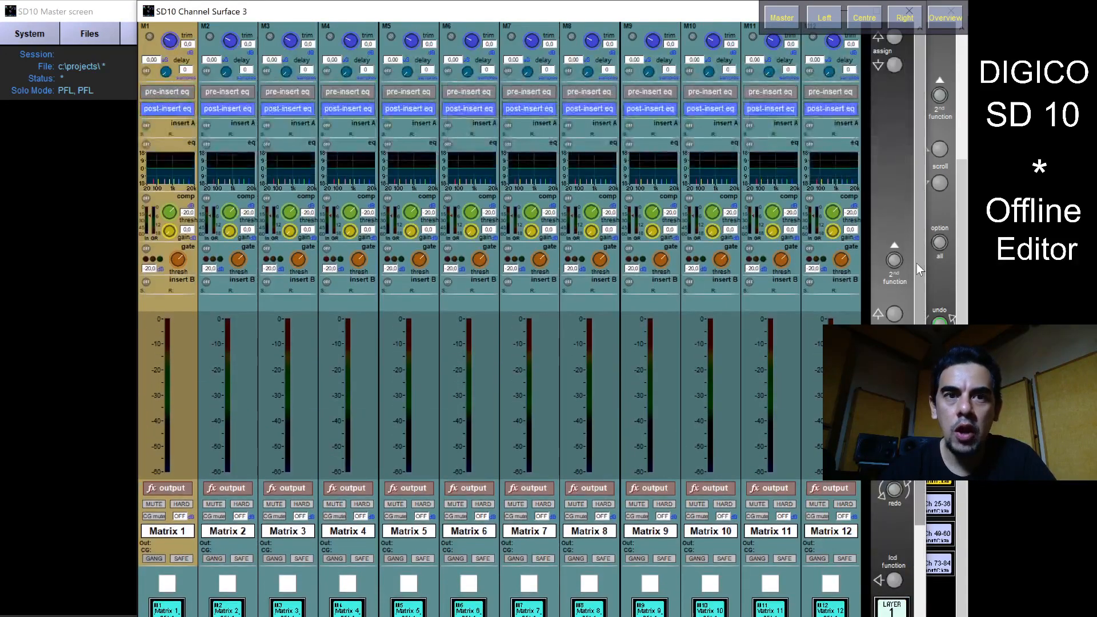
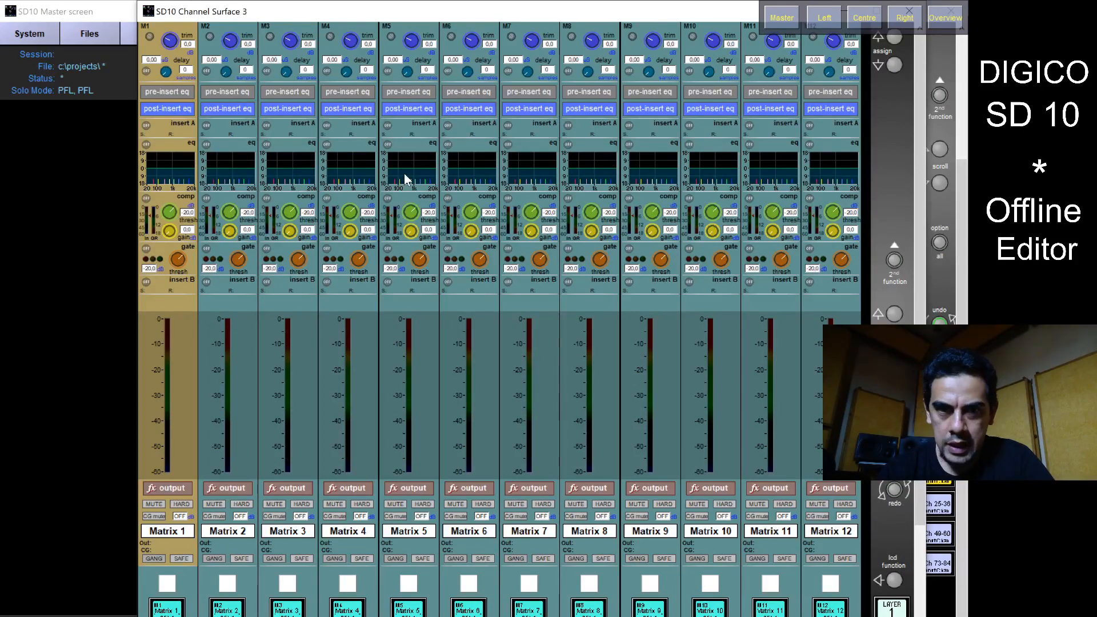
# - Open the Matrix Inputs on the Master screen and check matrix in 01's route among the internal group signals, reselecting Master L
pyautogui.click(782, 19)
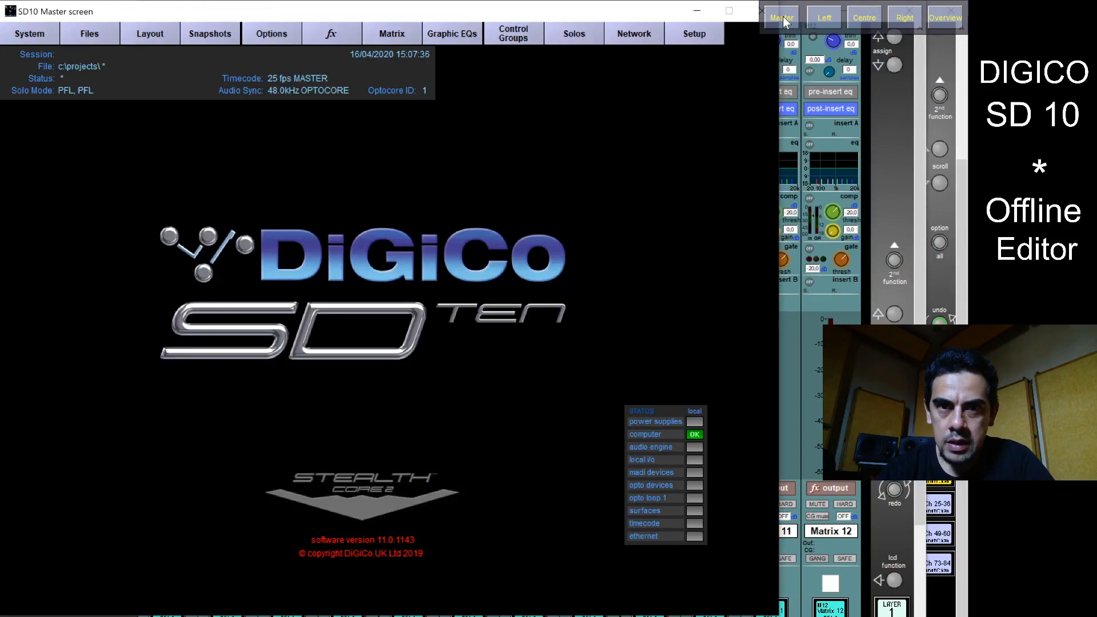
pyautogui.click(404, 38)
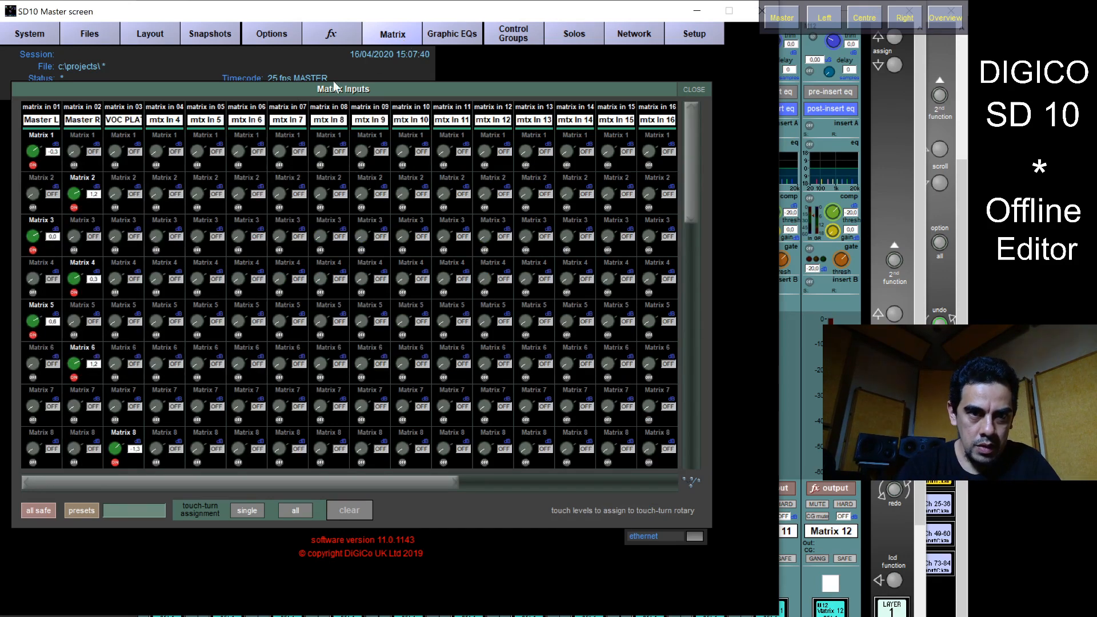
pyautogui.click(41, 121)
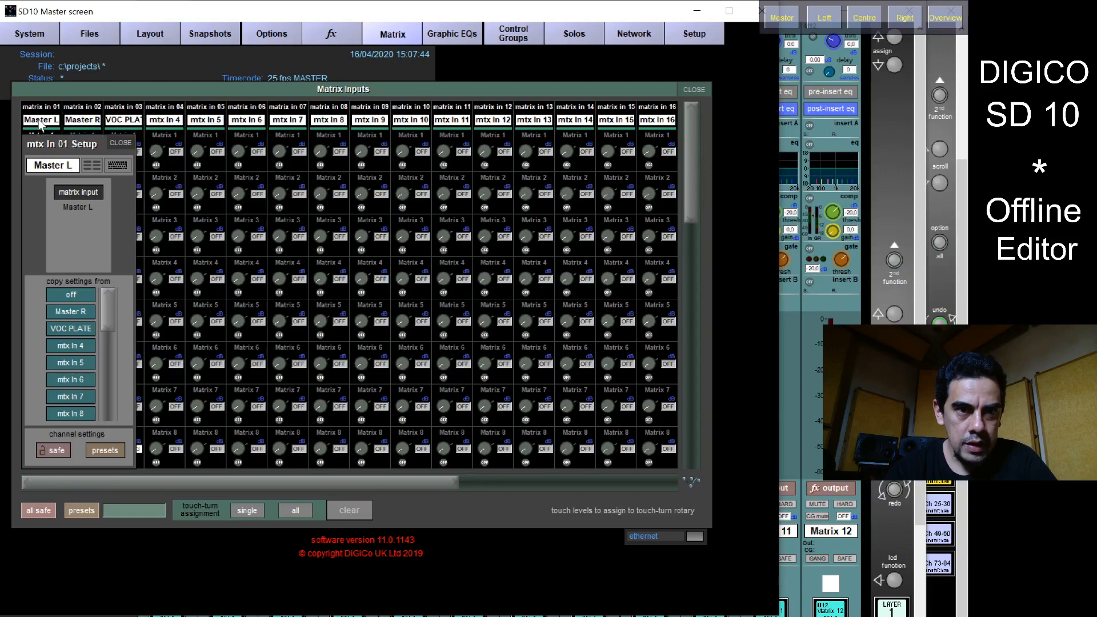
pyautogui.click(77, 192)
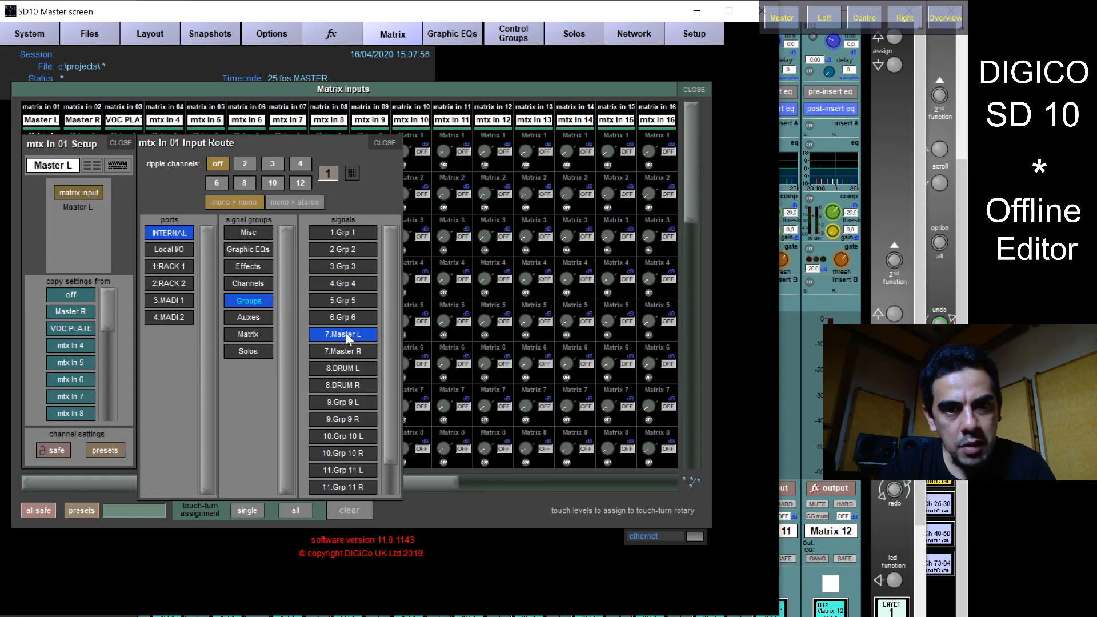
pyautogui.click(170, 234)
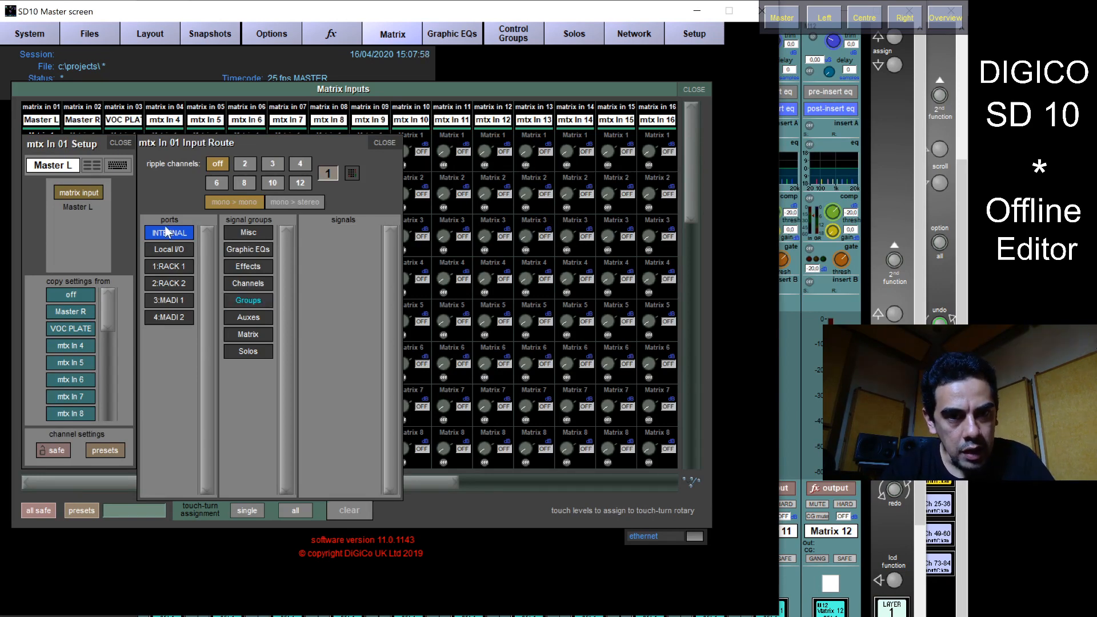
pyautogui.click(248, 304)
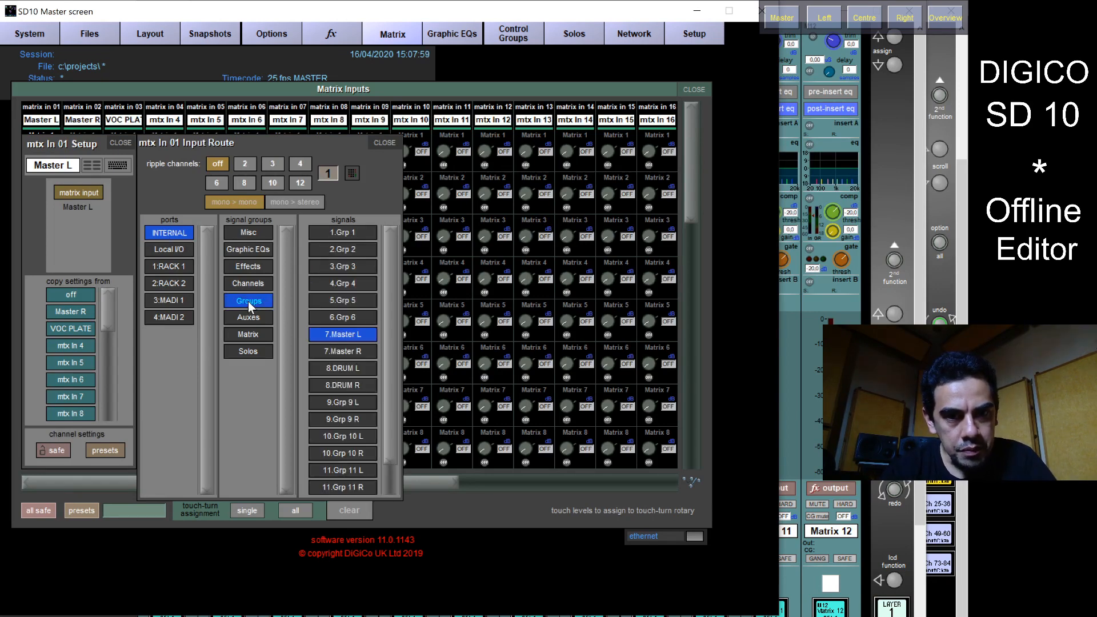
pyautogui.click(341, 335)
pyautogui.click(342, 334)
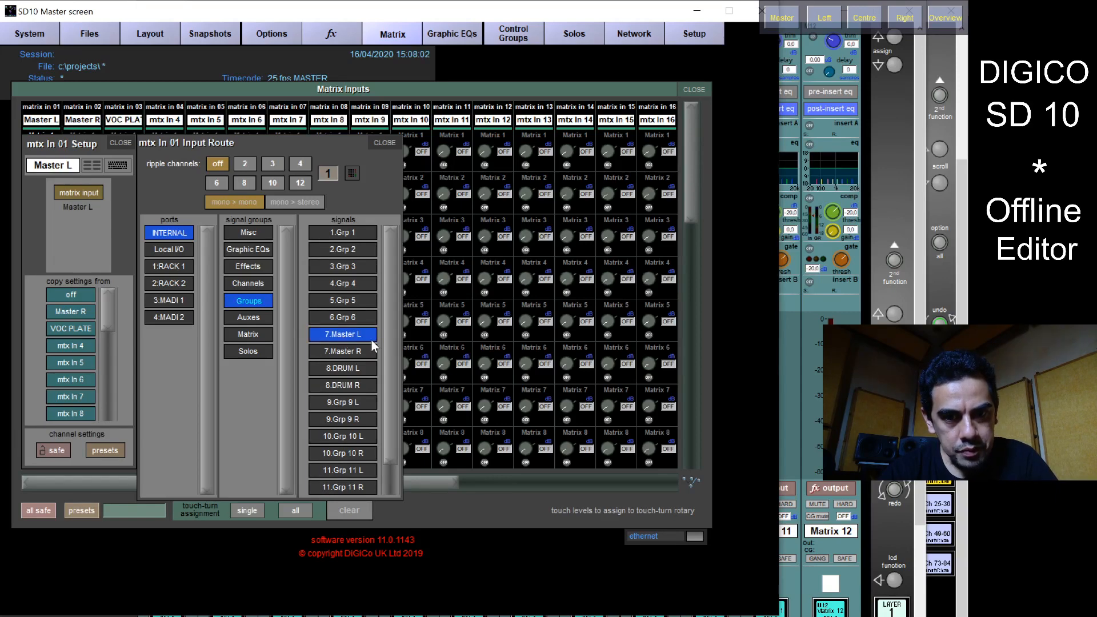
pyautogui.click(392, 144)
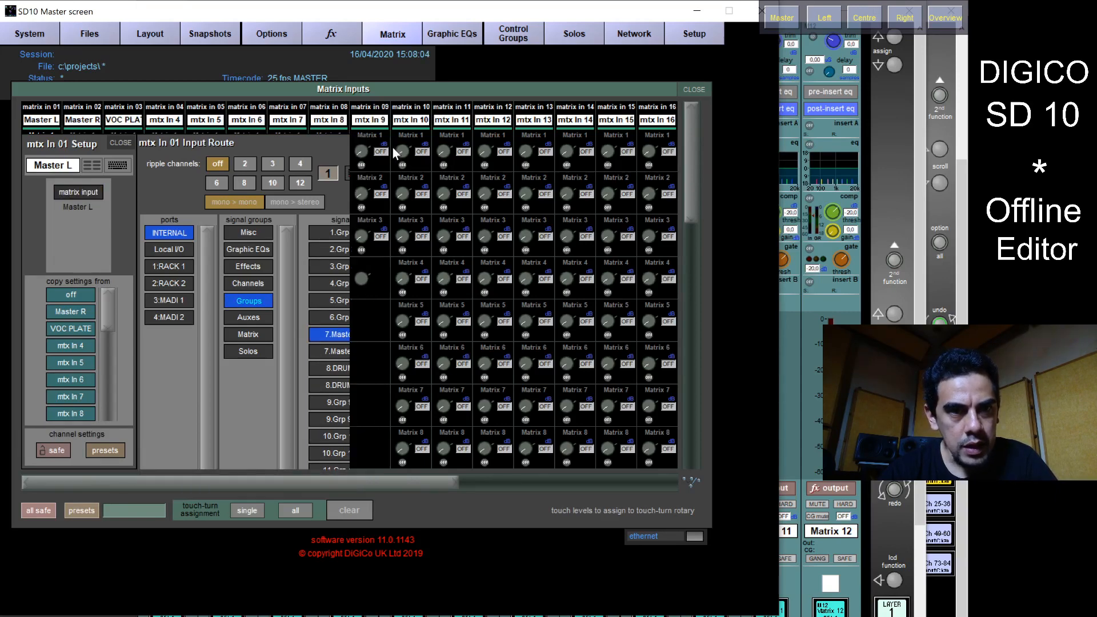
pyautogui.click(121, 142)
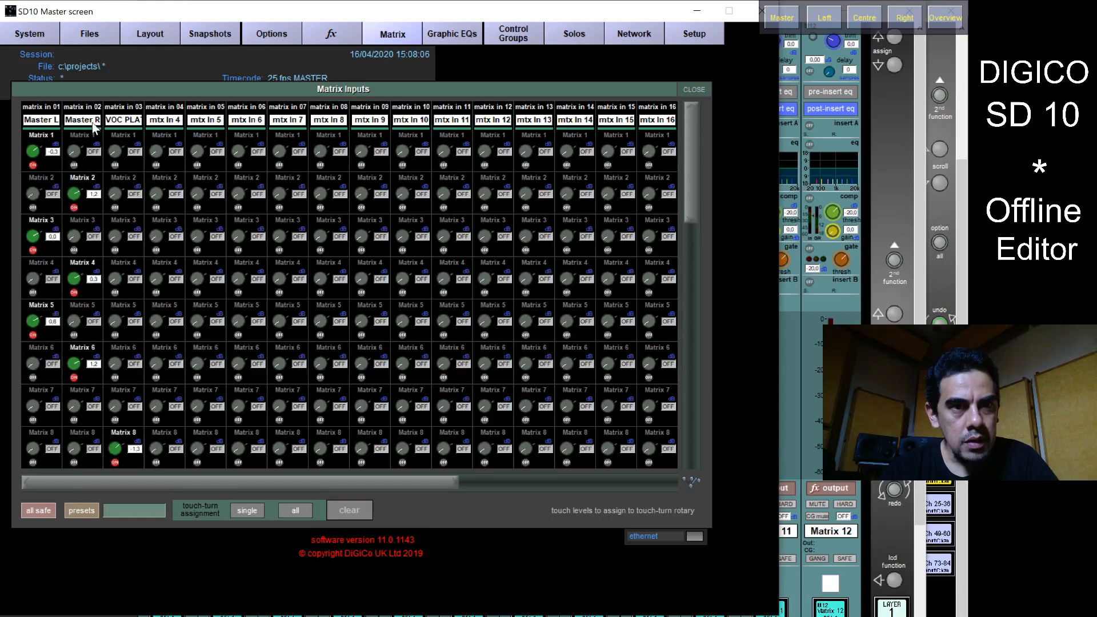
# - Check the input route of matrix in 02 and close its route and setup windows
pyautogui.click(86, 121)
pyautogui.click(127, 191)
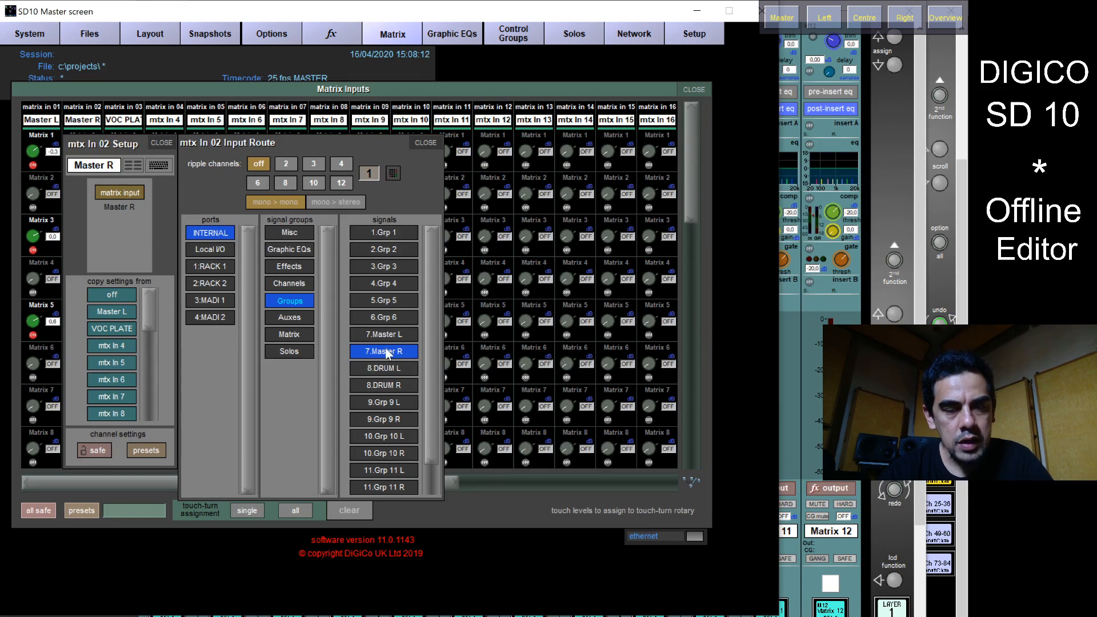
pyautogui.click(434, 141)
pyautogui.click(158, 141)
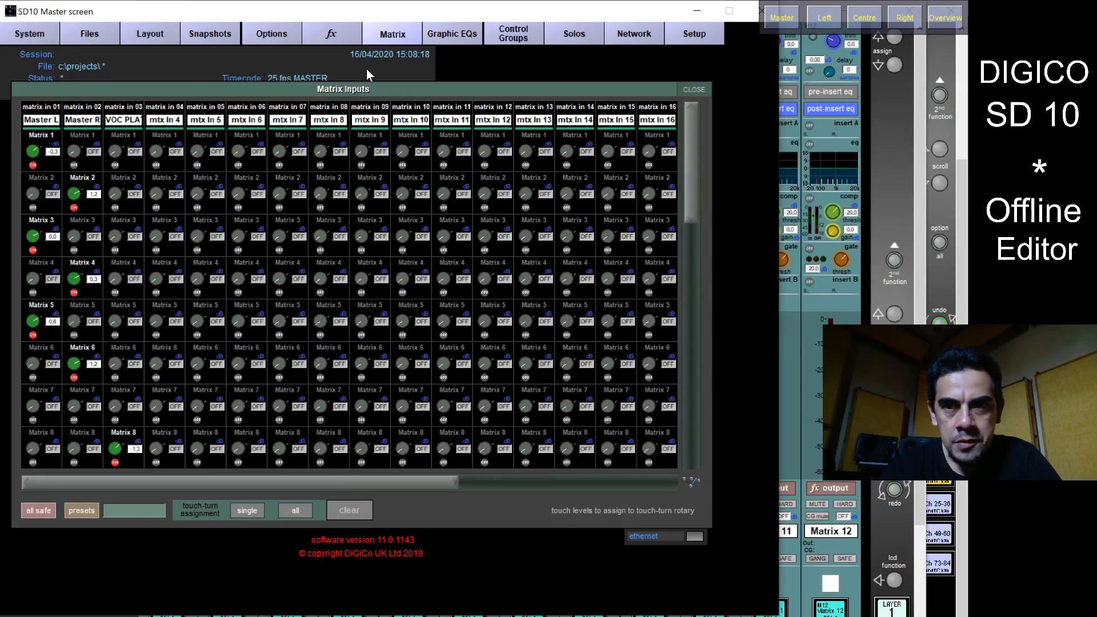
# - Return to the channel surface, rename Matrix 1 as PA L, and close its outputs window
pyautogui.click(839, 407)
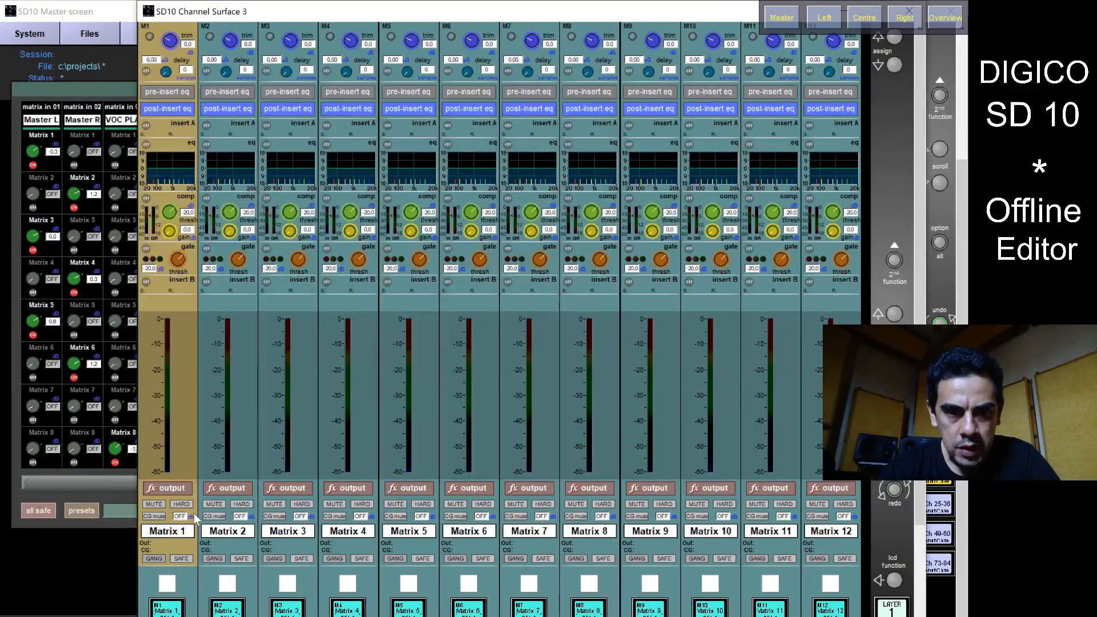
pyautogui.click(179, 532)
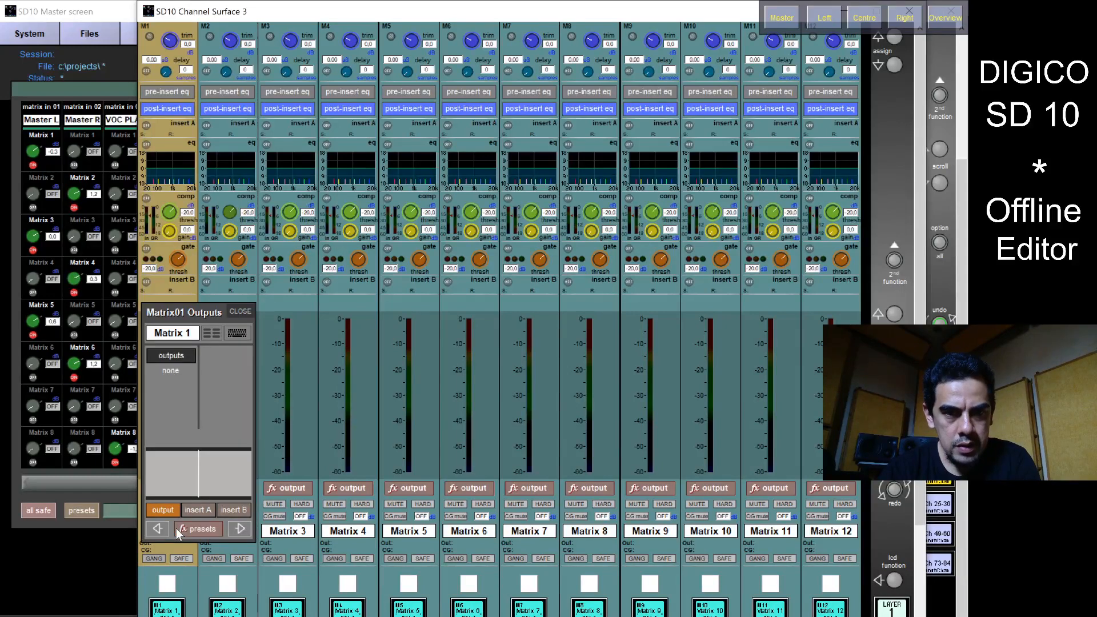
pyautogui.click(177, 337)
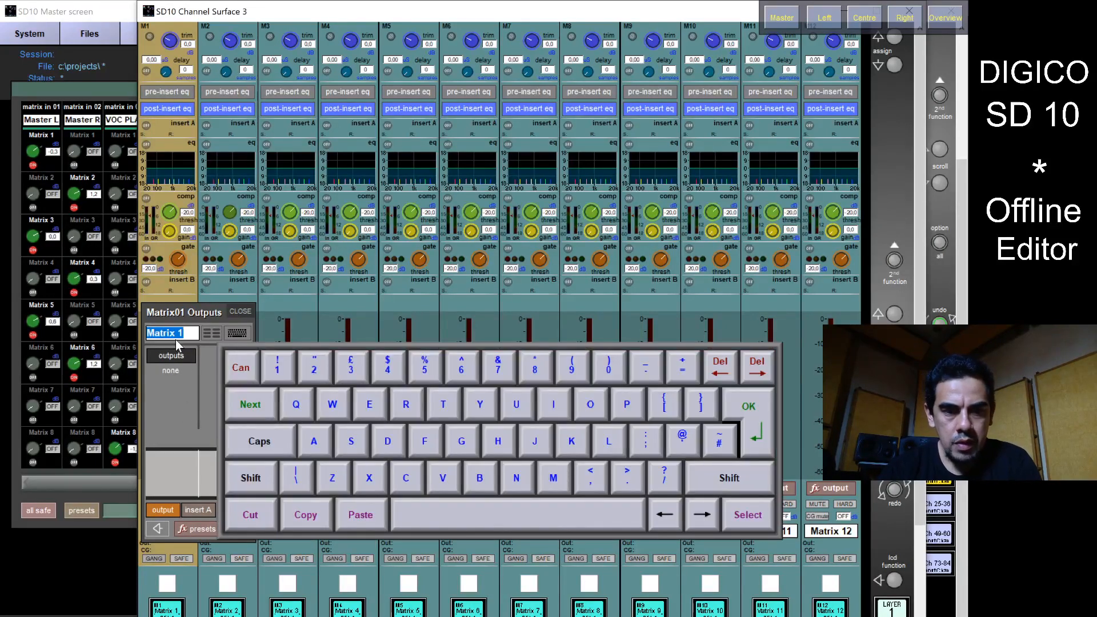
pyautogui.write('PA L')
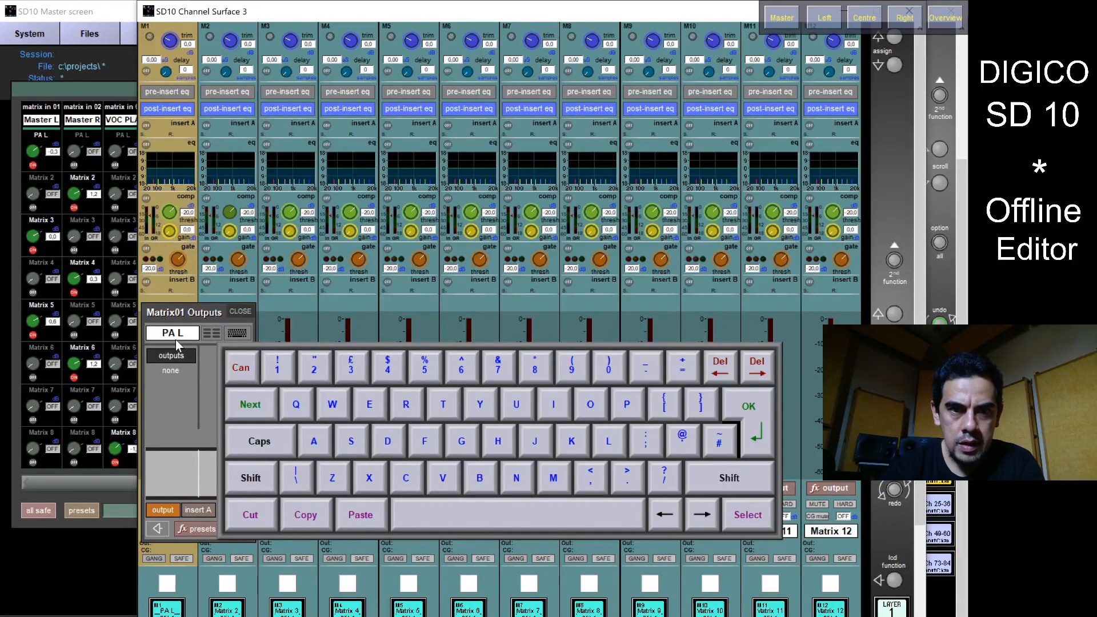
pyautogui.press('Return')
pyautogui.click(240, 312)
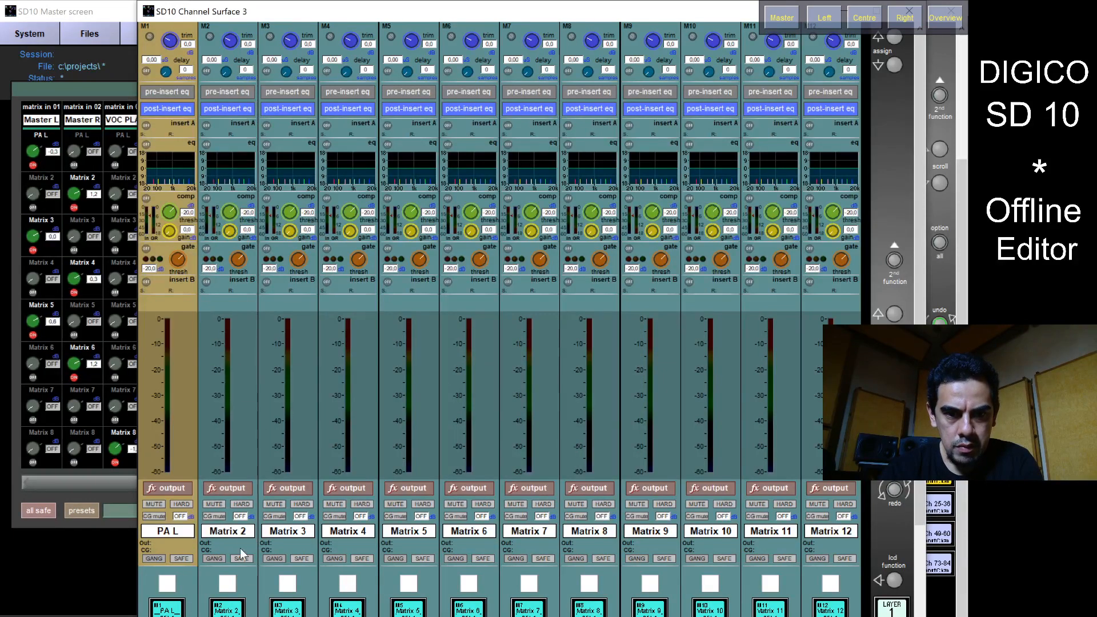
# - Open the outputs window of Matrix 2 and rename the matrix as PA R
pyautogui.click(233, 534)
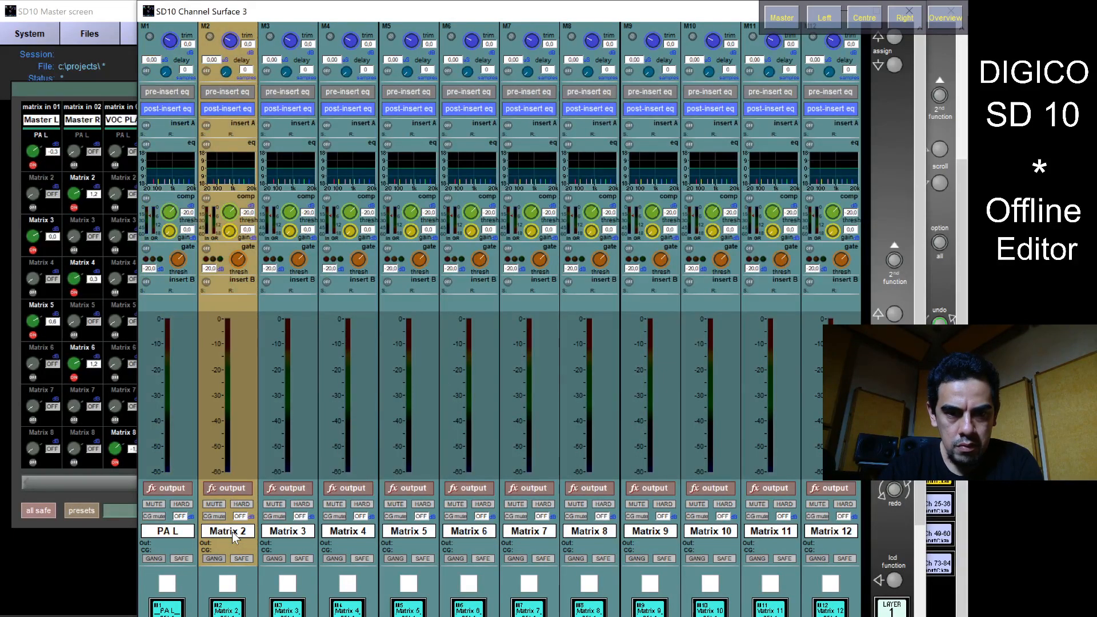
pyautogui.click(233, 533)
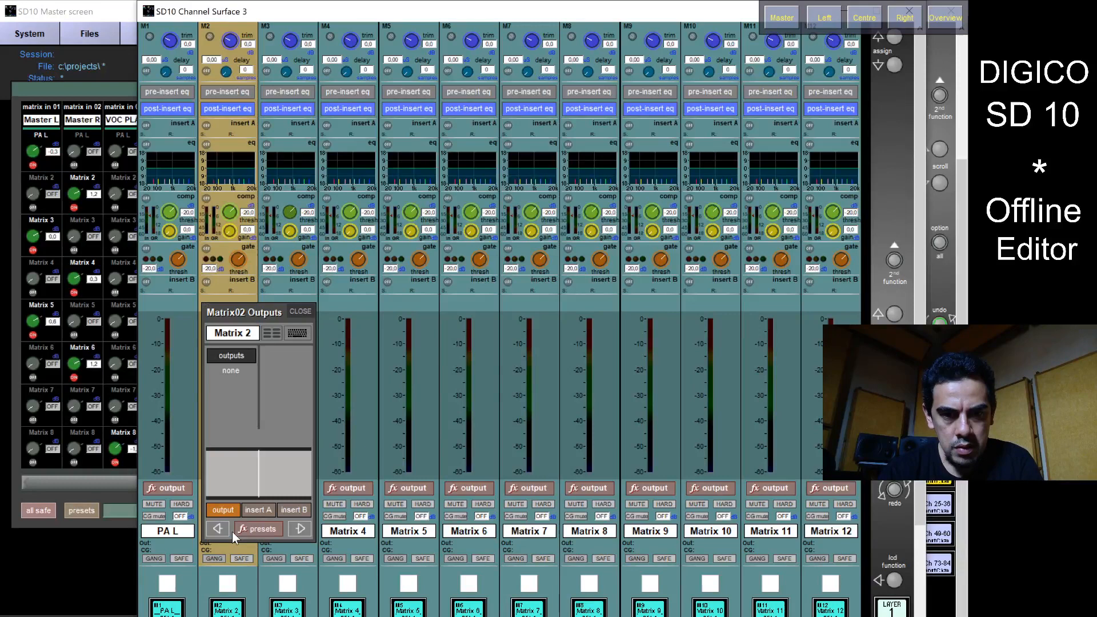
pyautogui.click(231, 334)
pyautogui.write('PA R')
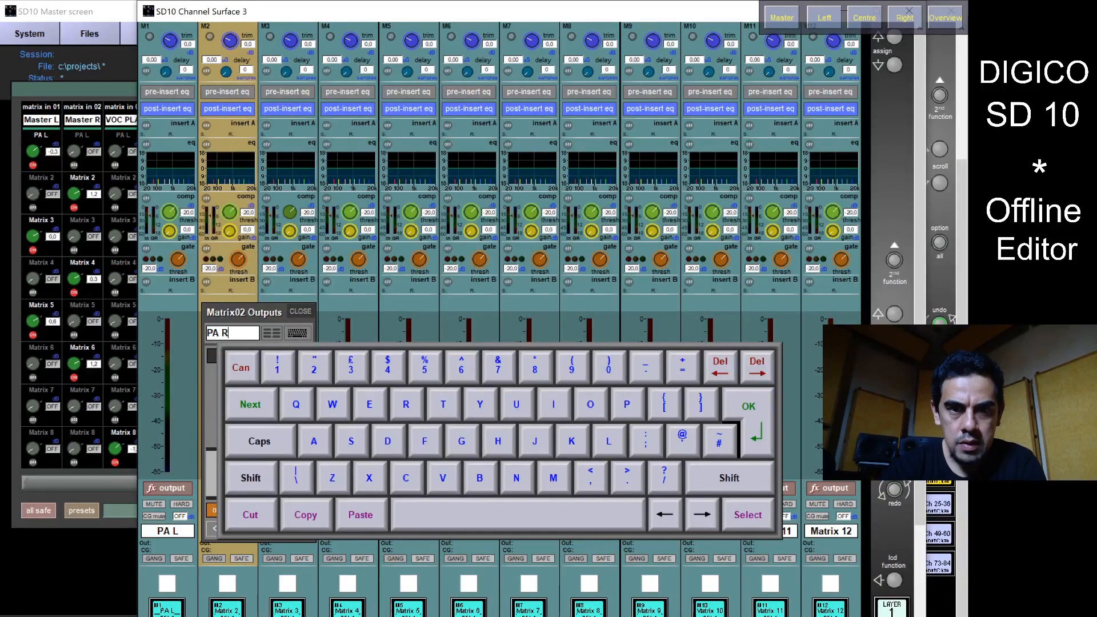
pyautogui.press('Return')
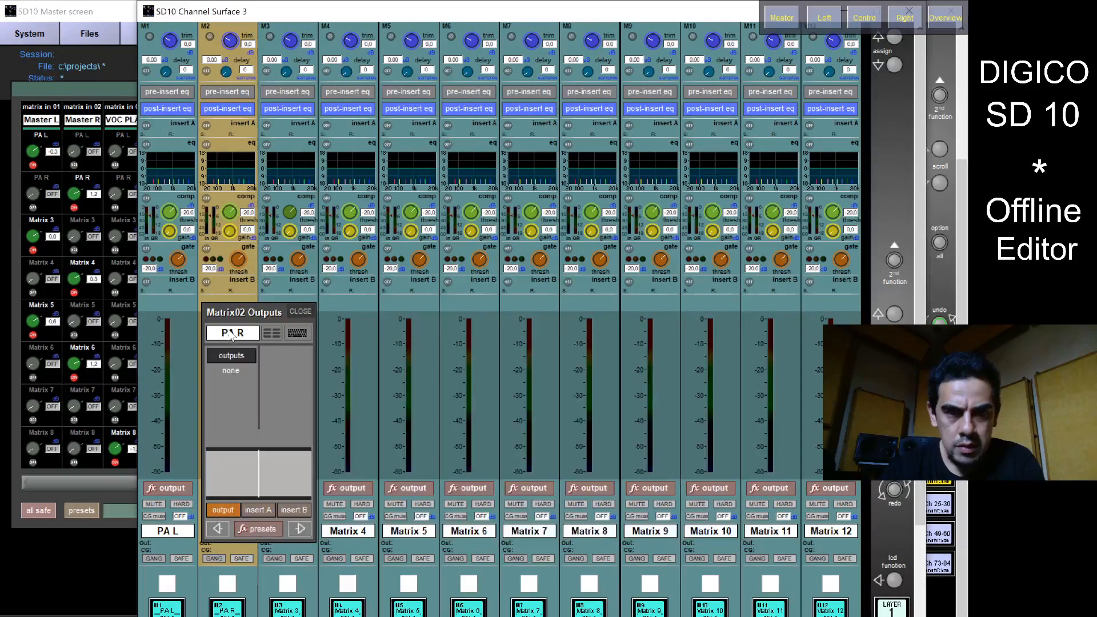
# - Close Matrix 2's outputs window, rename Matrix 3 as SUB, and close its outputs window
pyautogui.click(298, 313)
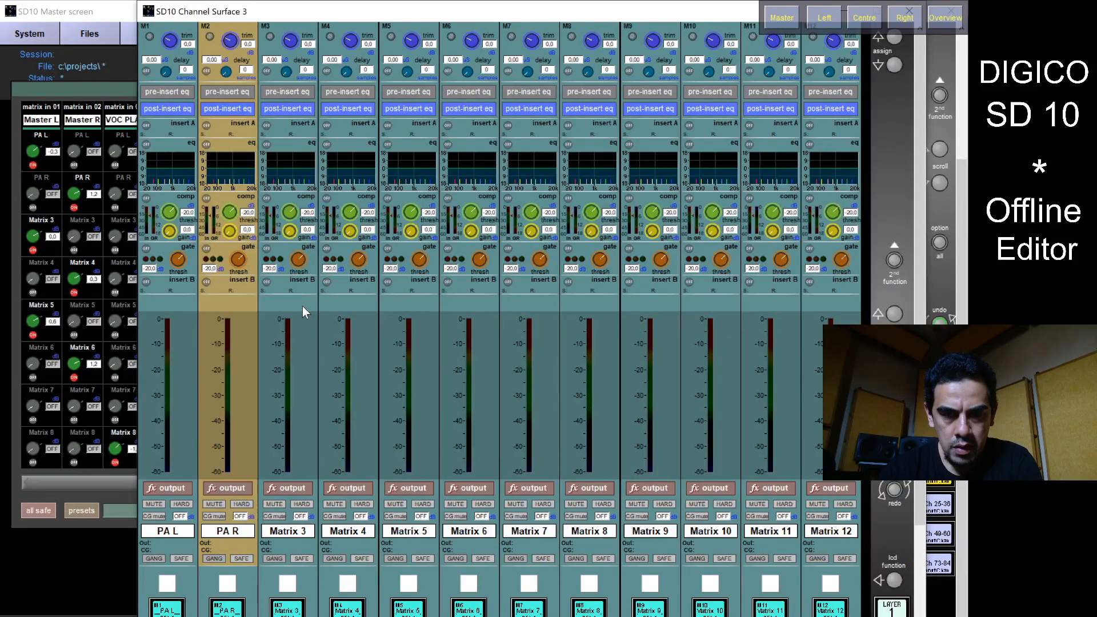
pyautogui.click(297, 531)
pyautogui.click(298, 531)
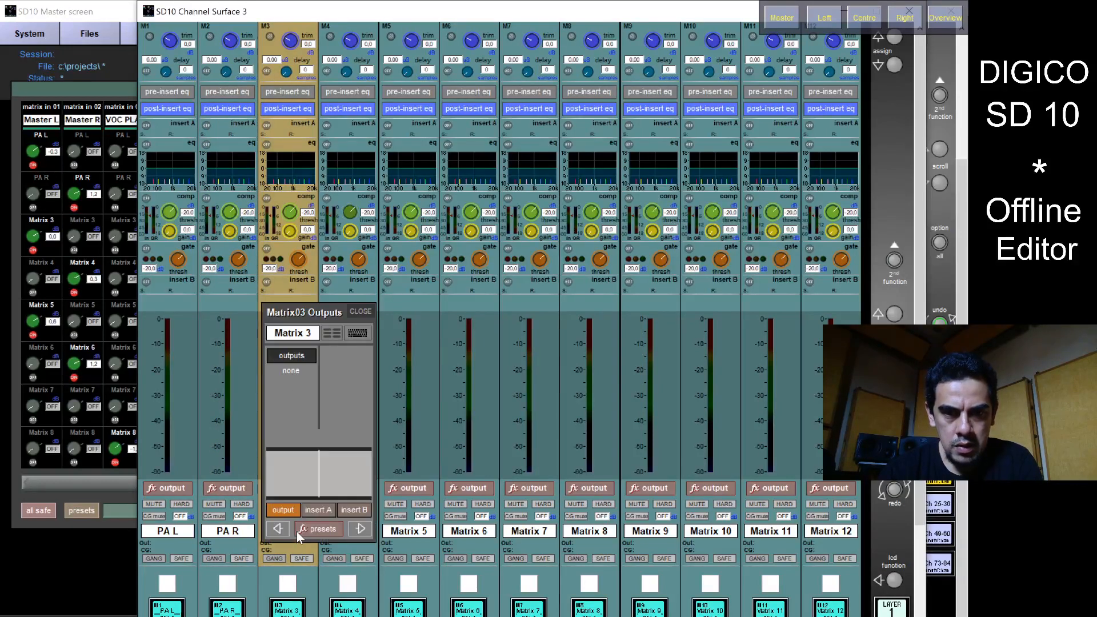
pyautogui.click(306, 336)
pyautogui.write('SUB')
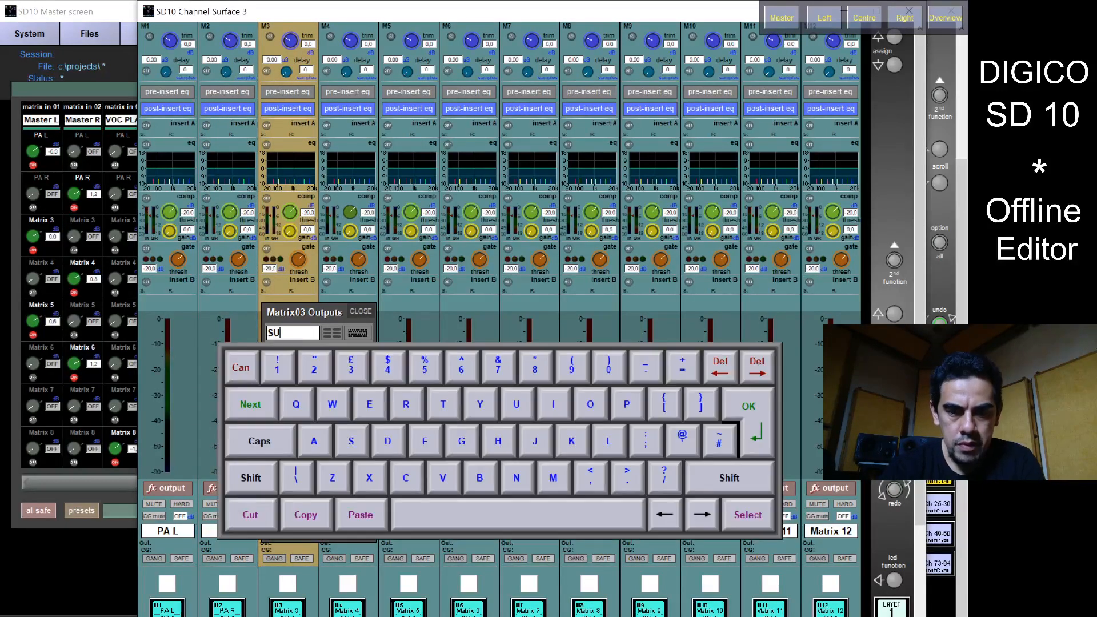
pyautogui.press('Return')
pyautogui.click(361, 311)
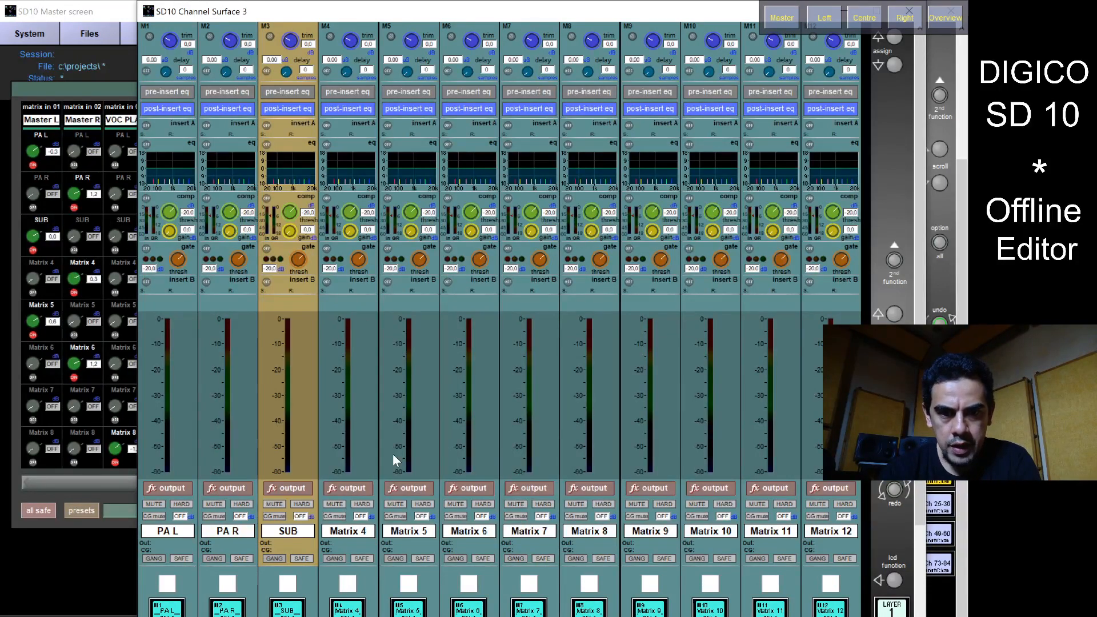
# - Rename Matrix 4 as FF and close its outputs window
pyautogui.click(354, 533)
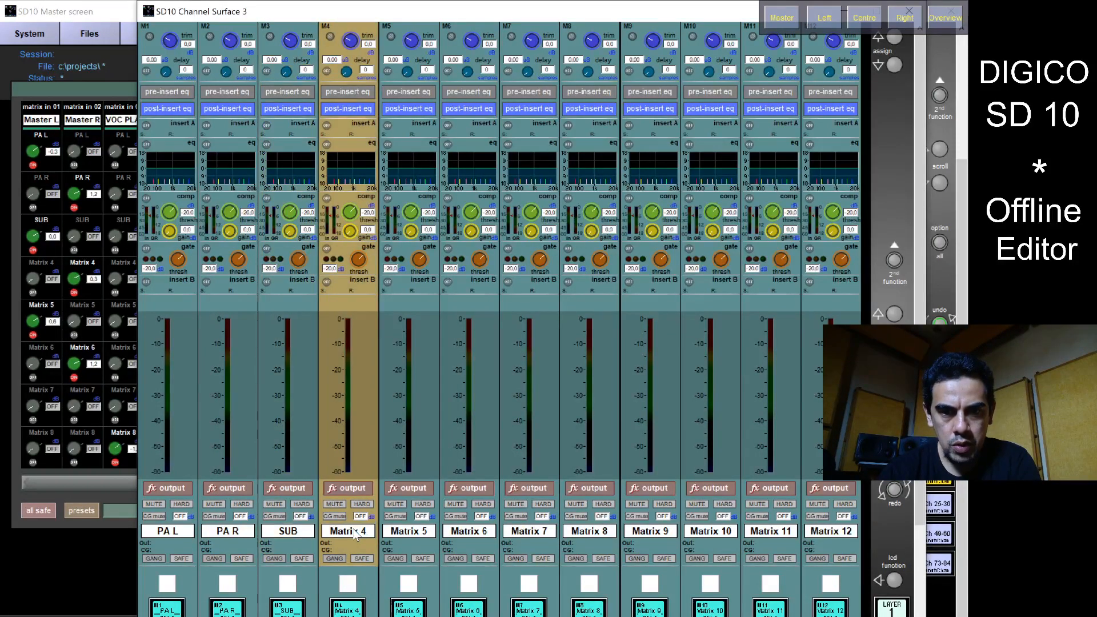
pyautogui.click(353, 536)
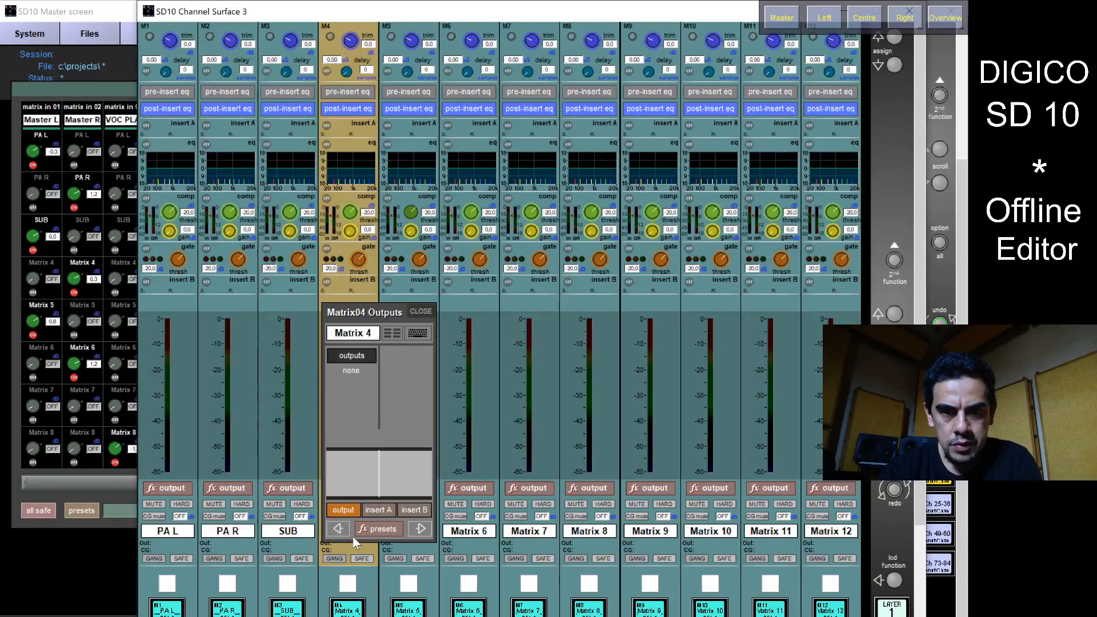
pyautogui.click(353, 333)
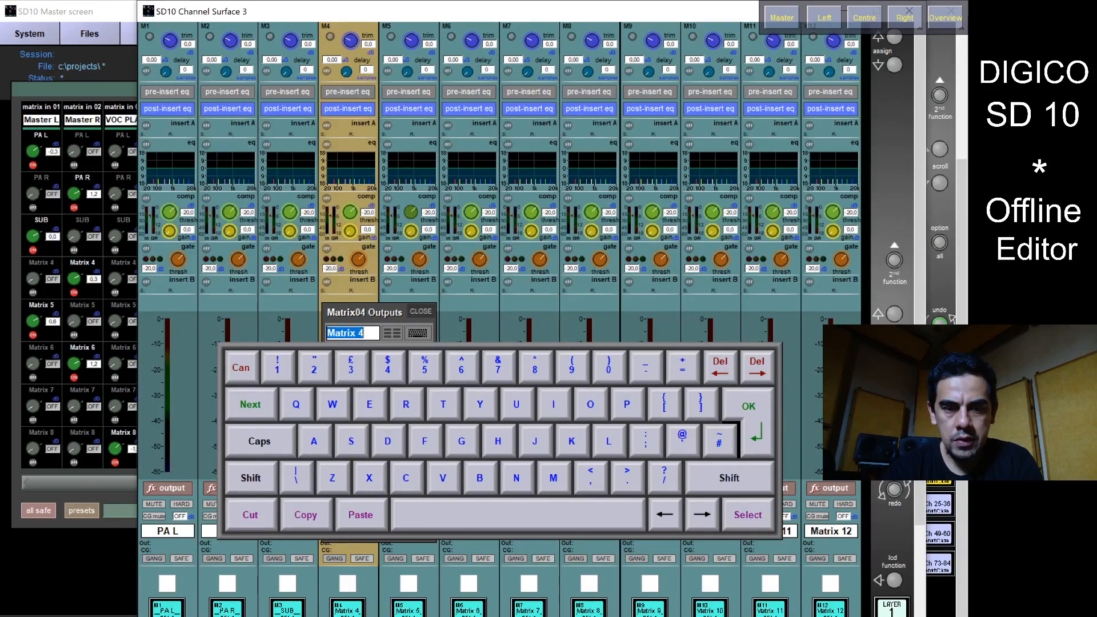
pyautogui.write('FF')
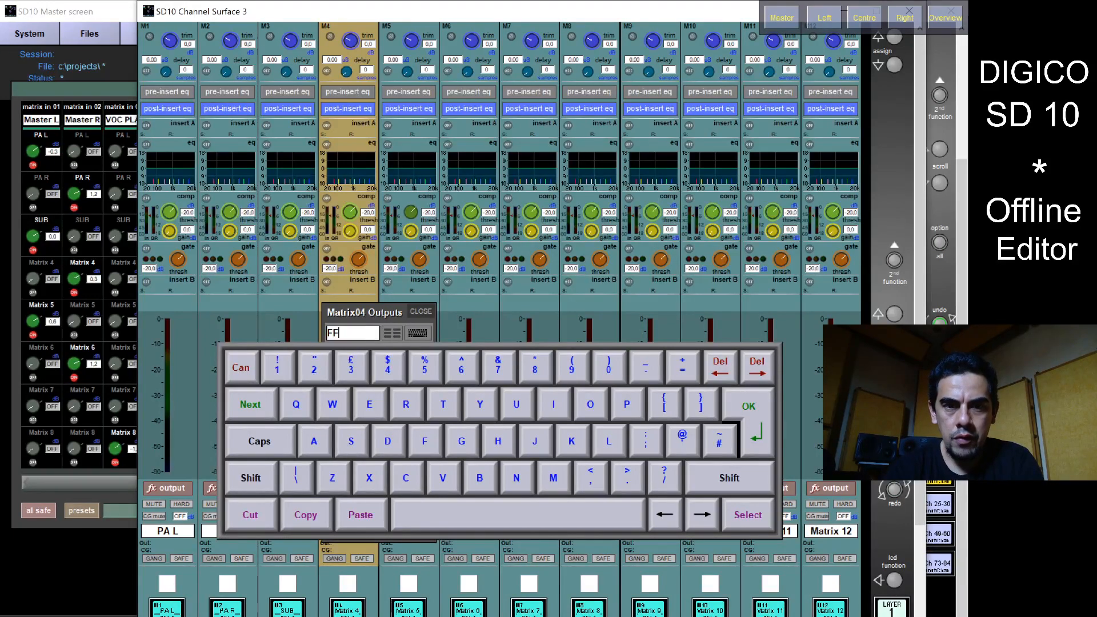
pyautogui.press('Return')
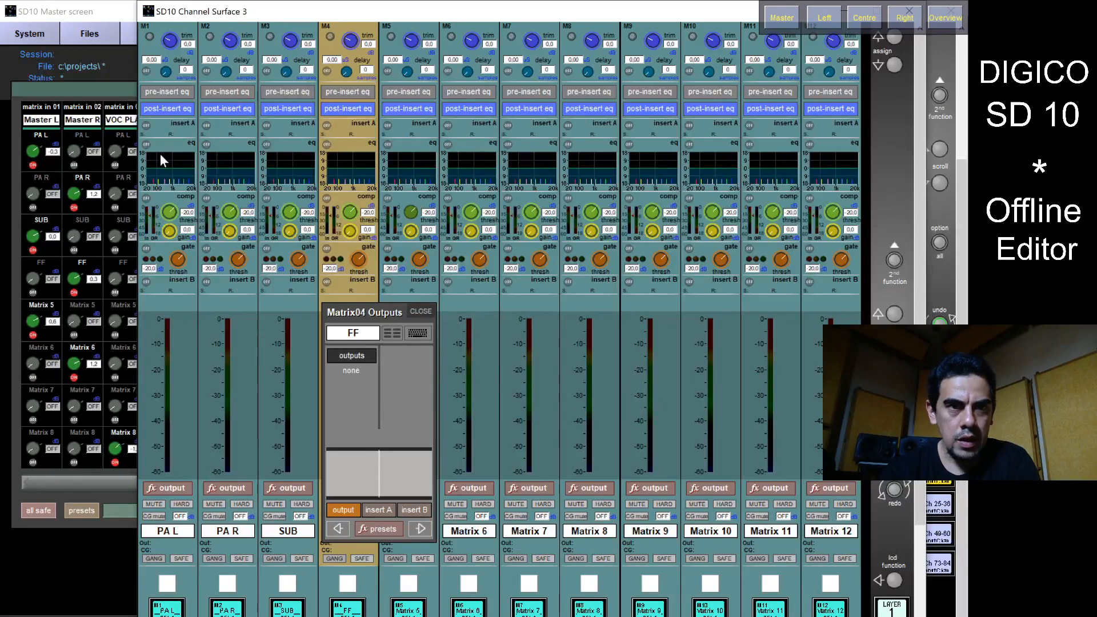
pyautogui.click(427, 310)
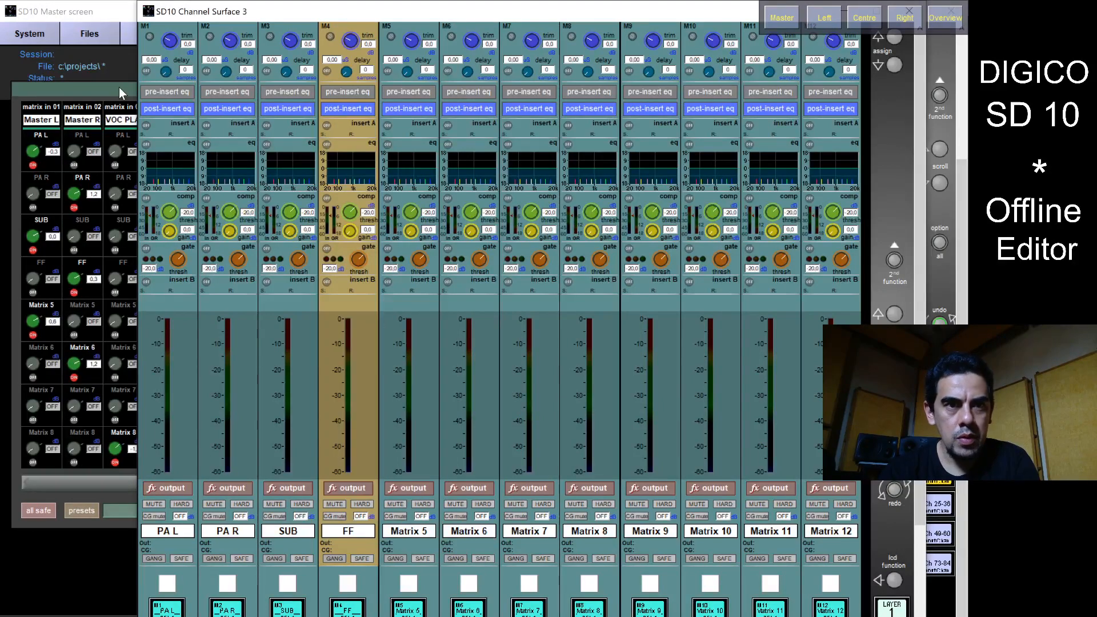
# - Return to the Master screen's Matrix Inputs and trim the Master L send to PA L and Master R send to PA R near 0 dB
pyautogui.click(113, 87)
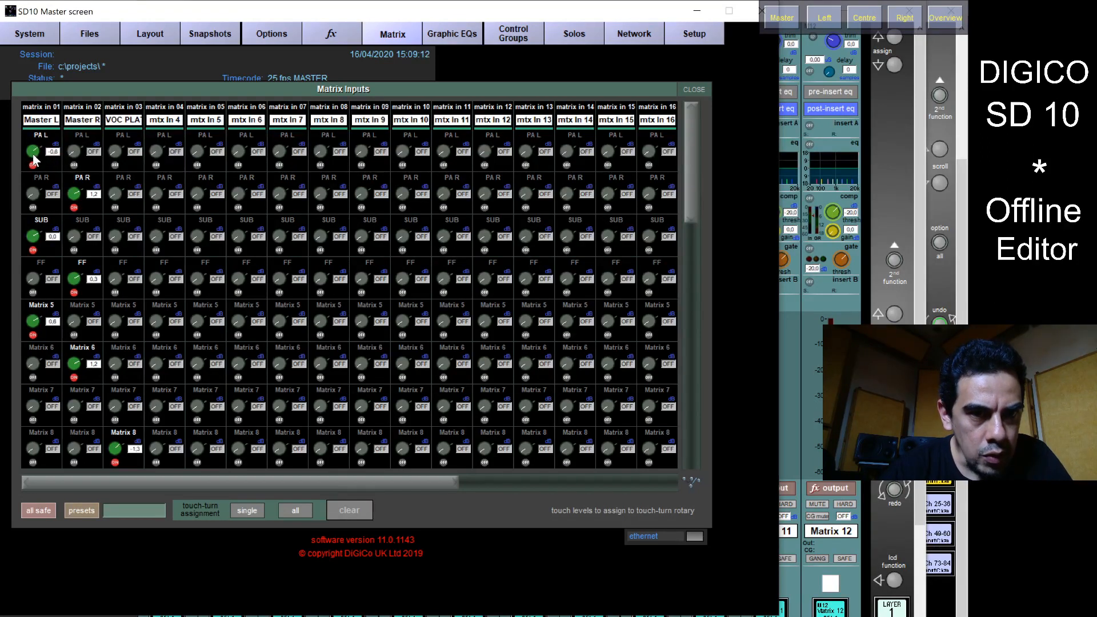
pyautogui.moveTo(33, 155); pyautogui.dragTo(33, 153)
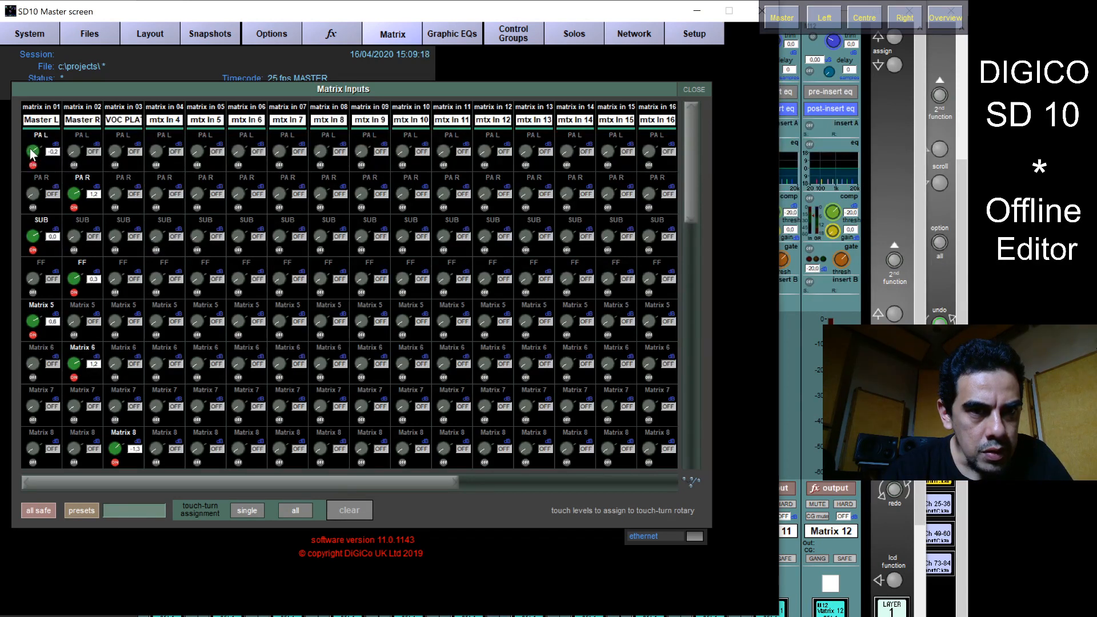
pyautogui.moveTo(75, 193); pyautogui.dragTo(73, 198)
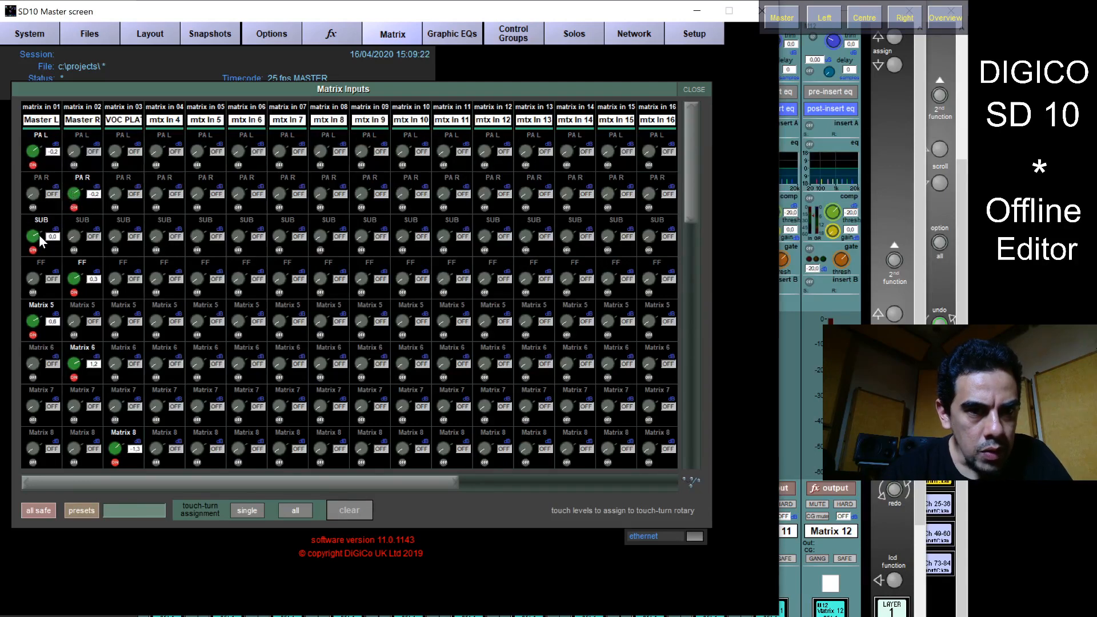
# - Turn the active sends to SUB, Matrix 5, Matrix 6 and Matrix 8 fully down, and switch off Matrix 6's Master R send
pyautogui.moveTo(32, 235); pyautogui.dragTo(33, 360)
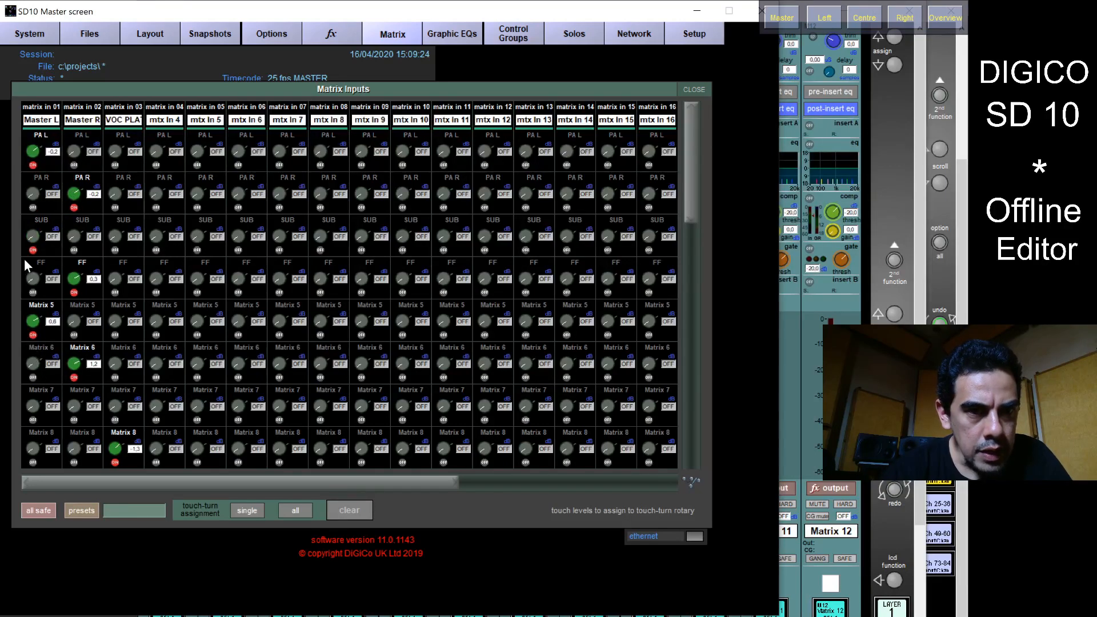
pyautogui.moveTo(33, 321); pyautogui.dragTo(68, 388)
pyautogui.moveTo(63, 472); pyautogui.dragTo(64, 478)
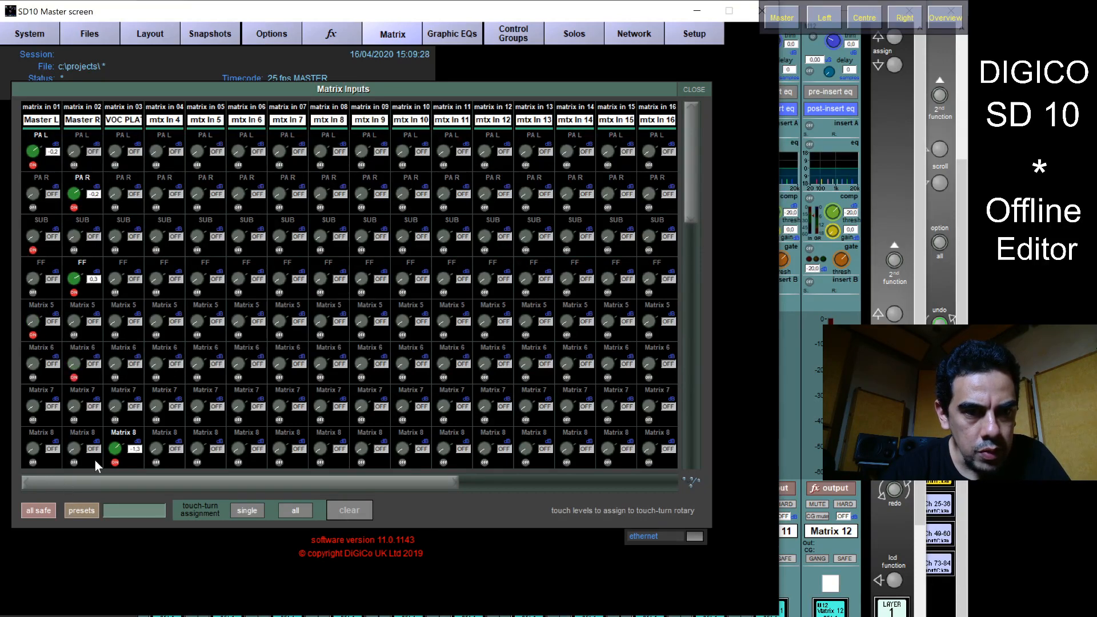
pyautogui.moveTo(117, 446); pyautogui.dragTo(97, 514)
pyautogui.click(97, 514)
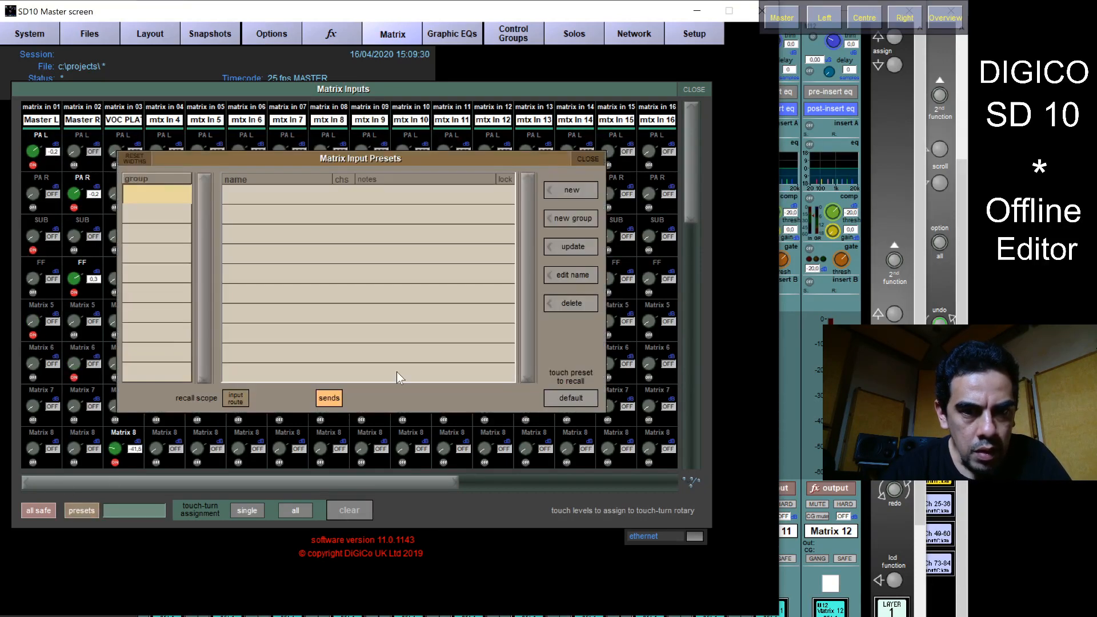
pyautogui.click(587, 162)
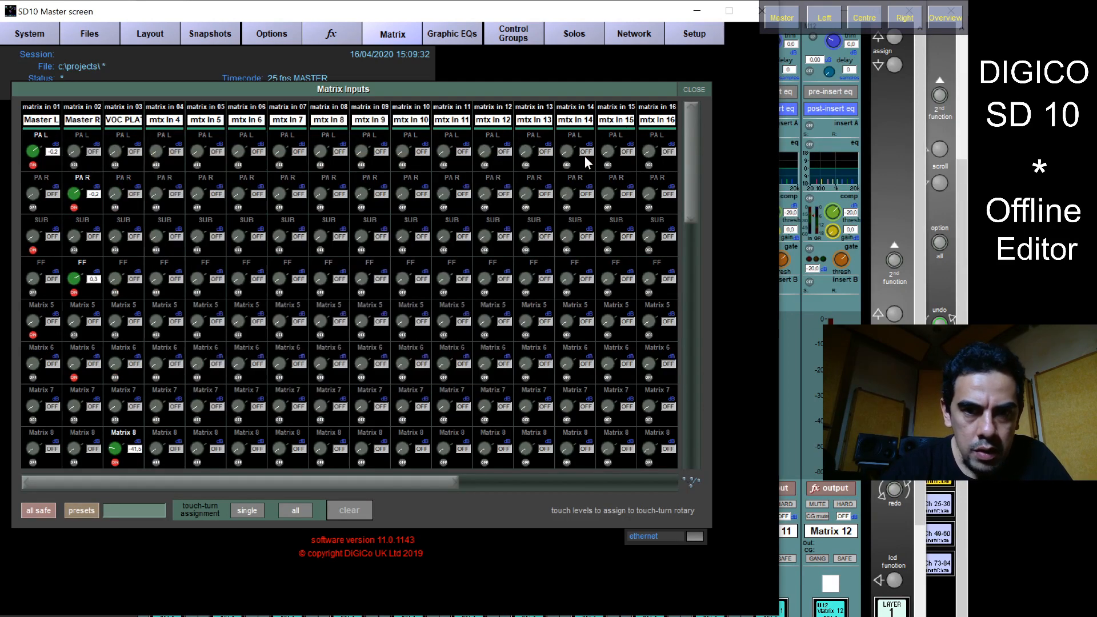
pyautogui.moveTo(114, 453); pyautogui.dragTo(108, 498)
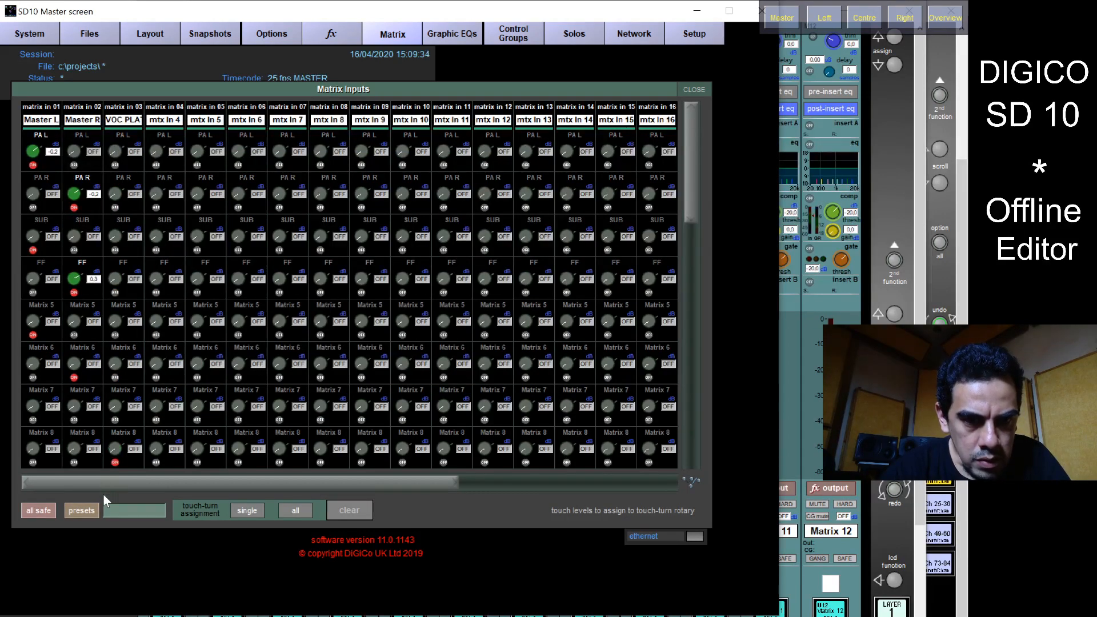
pyautogui.click(73, 377)
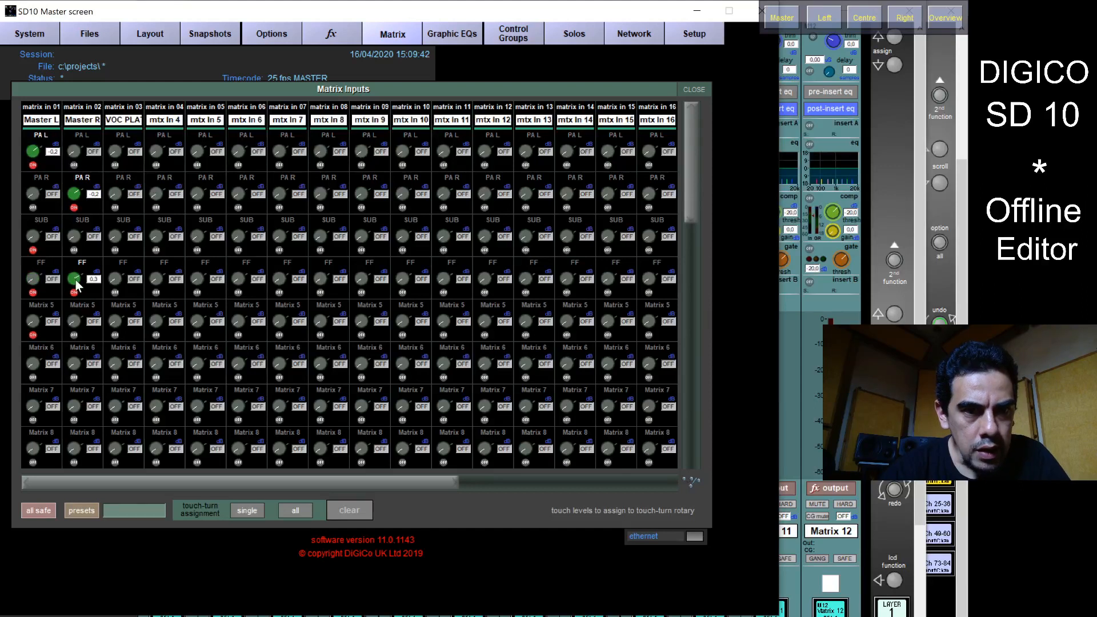
# - Set the FF matrix feeds to about -5.2 dB from Master L and -6.4 dB from Master R
pyautogui.moveTo(60, 307); pyautogui.dragTo(52, 418)
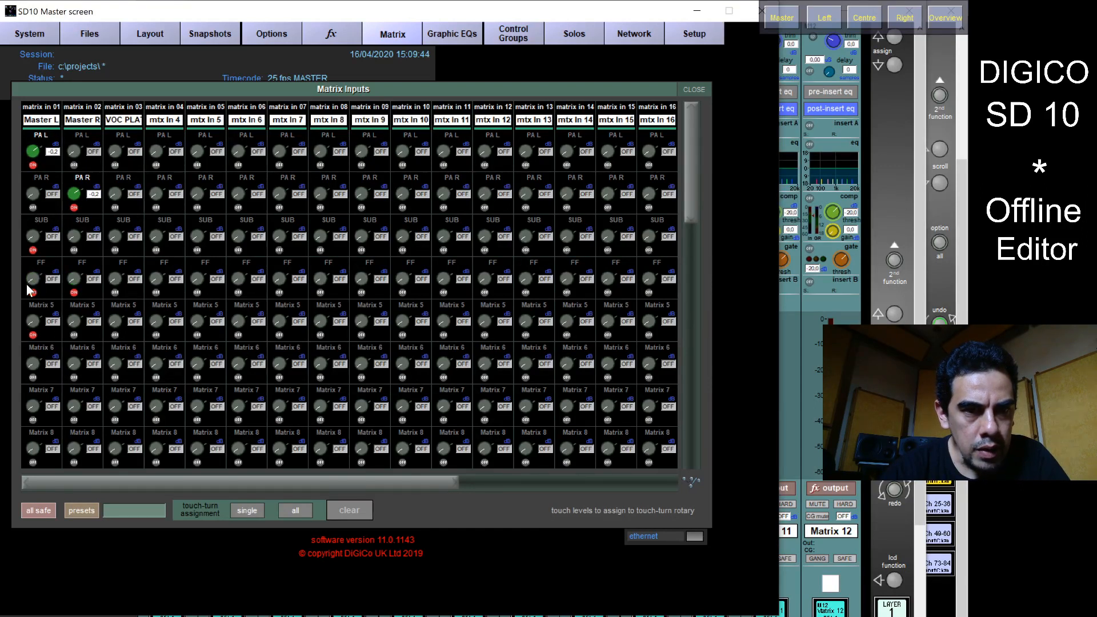
pyautogui.moveTo(27, 284); pyautogui.dragTo(66, 224)
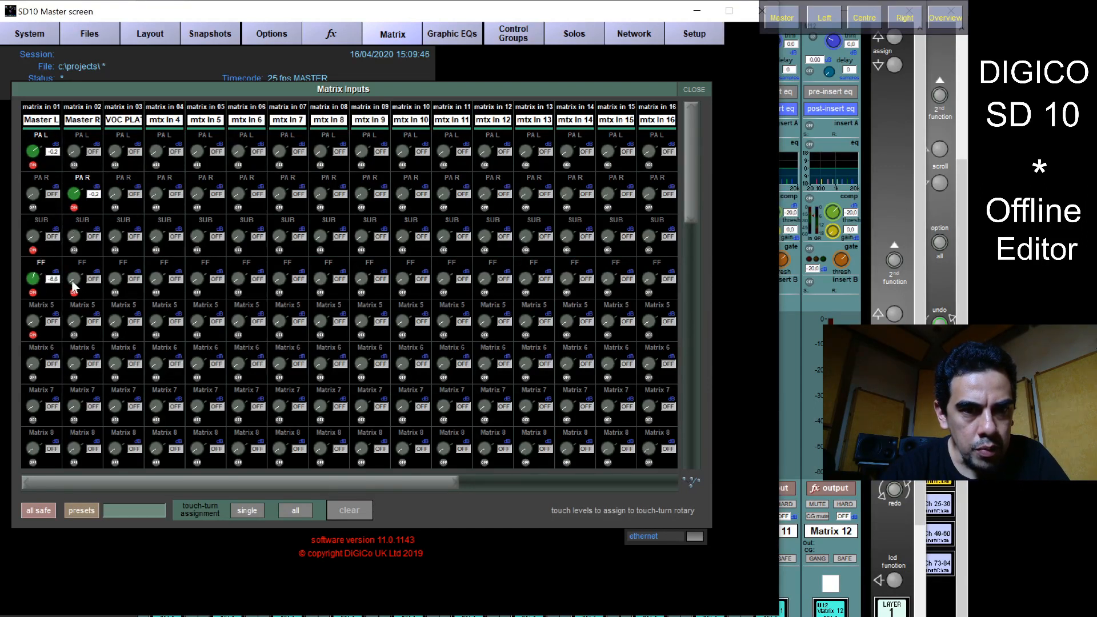
pyautogui.moveTo(73, 282); pyautogui.dragTo(114, 221)
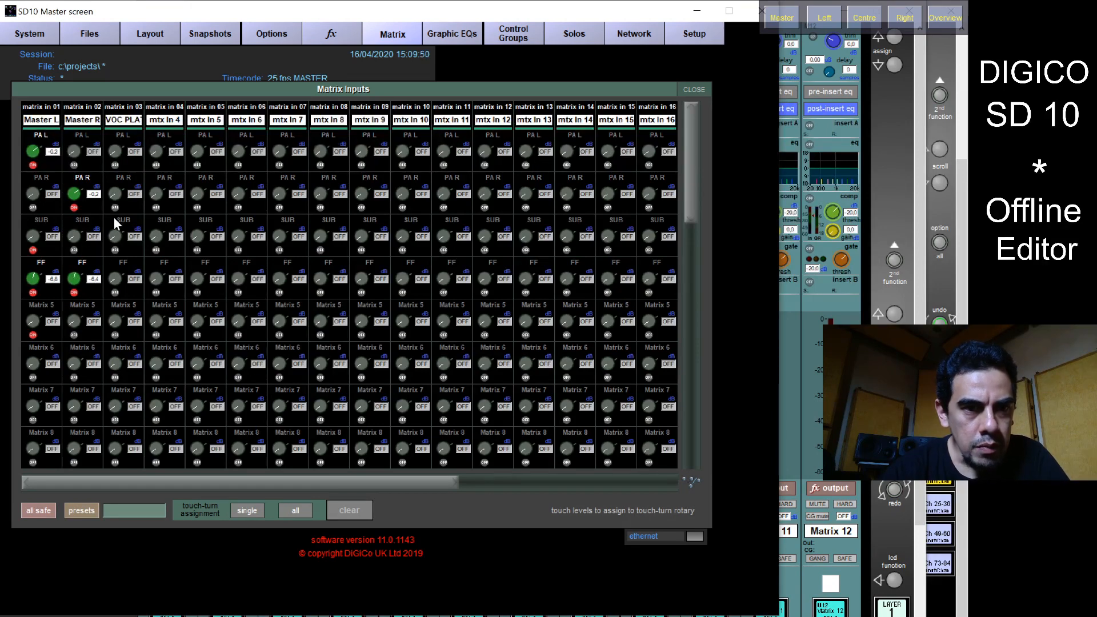
pyautogui.moveTo(34, 285); pyautogui.dragTo(34, 279)
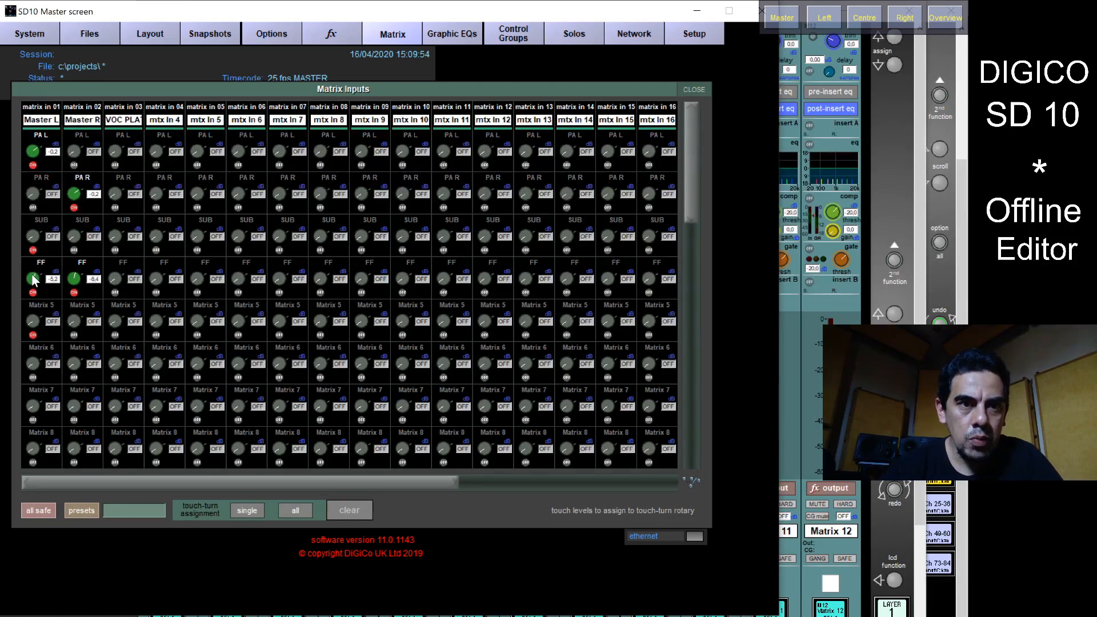
# - Route the internal Aux 6 signal to matrix in 03 and close its route and setup windows
pyautogui.click(134, 120)
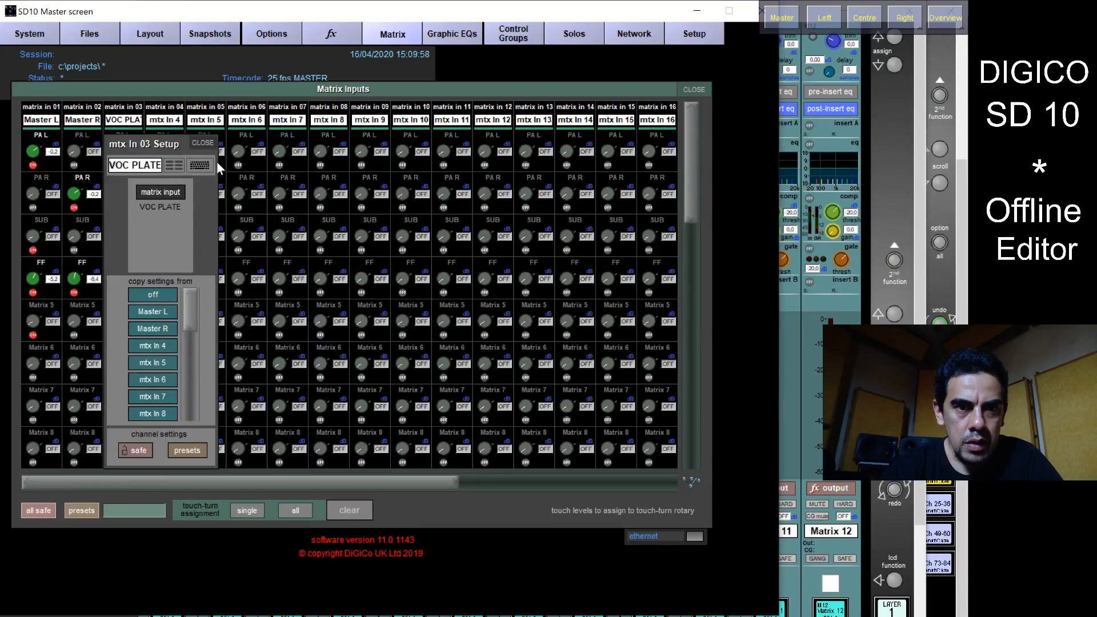
pyautogui.click(203, 144)
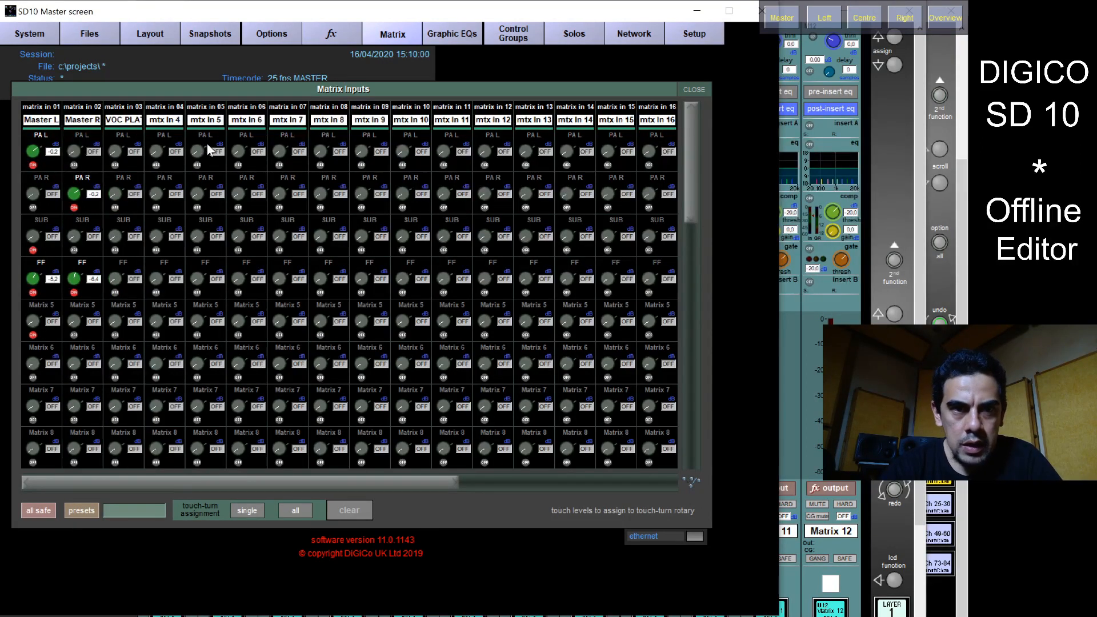
pyautogui.click(125, 122)
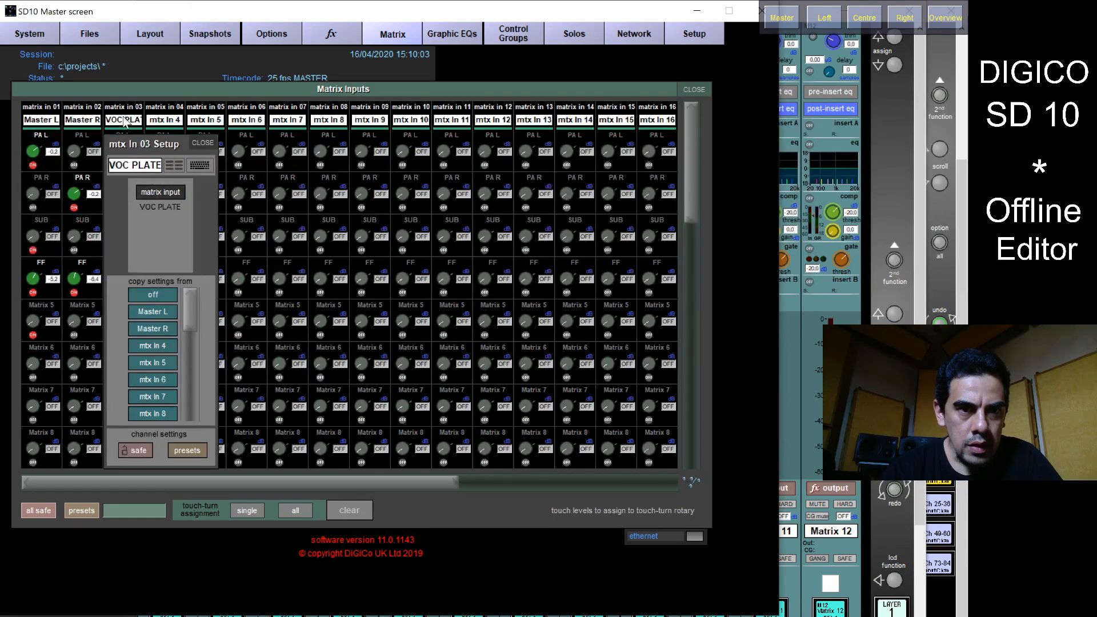
pyautogui.click(171, 195)
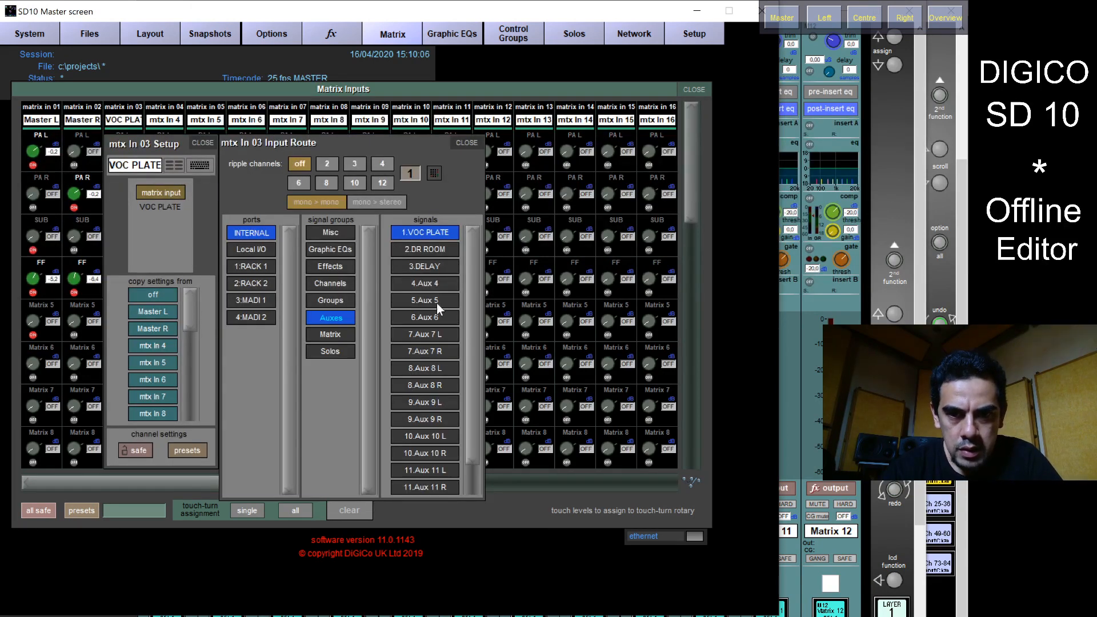
pyautogui.click(444, 318)
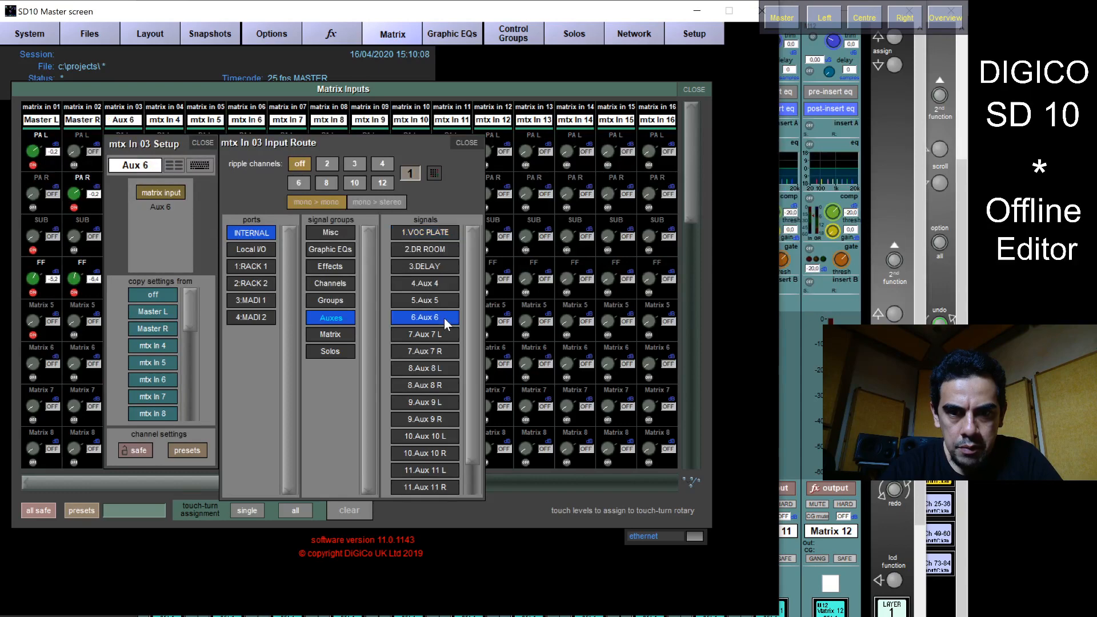
pyautogui.click(466, 143)
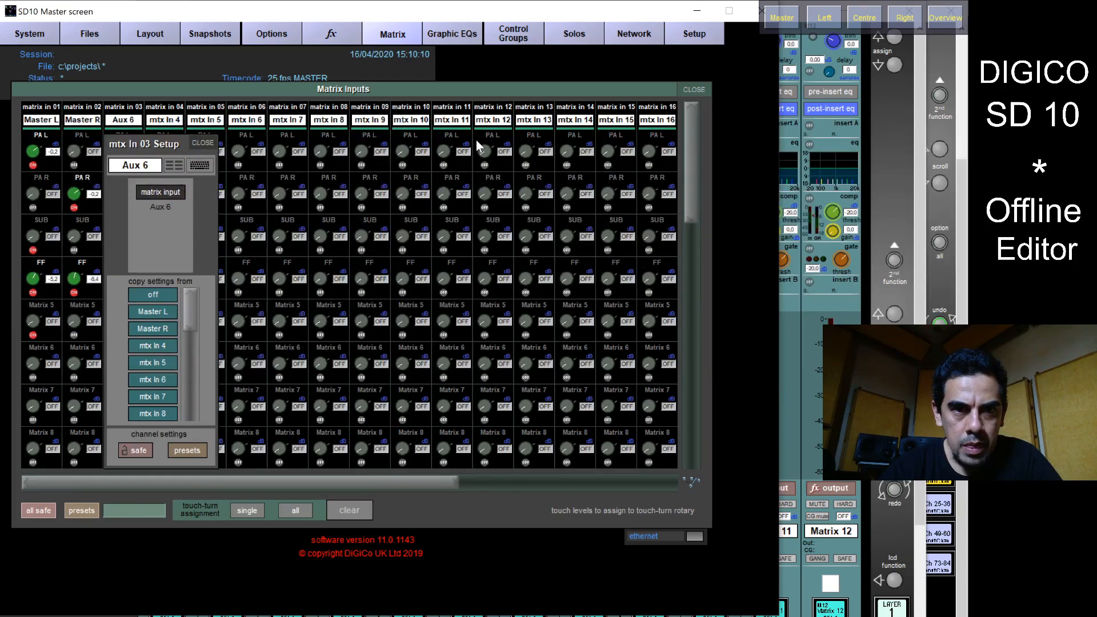
pyautogui.click(207, 143)
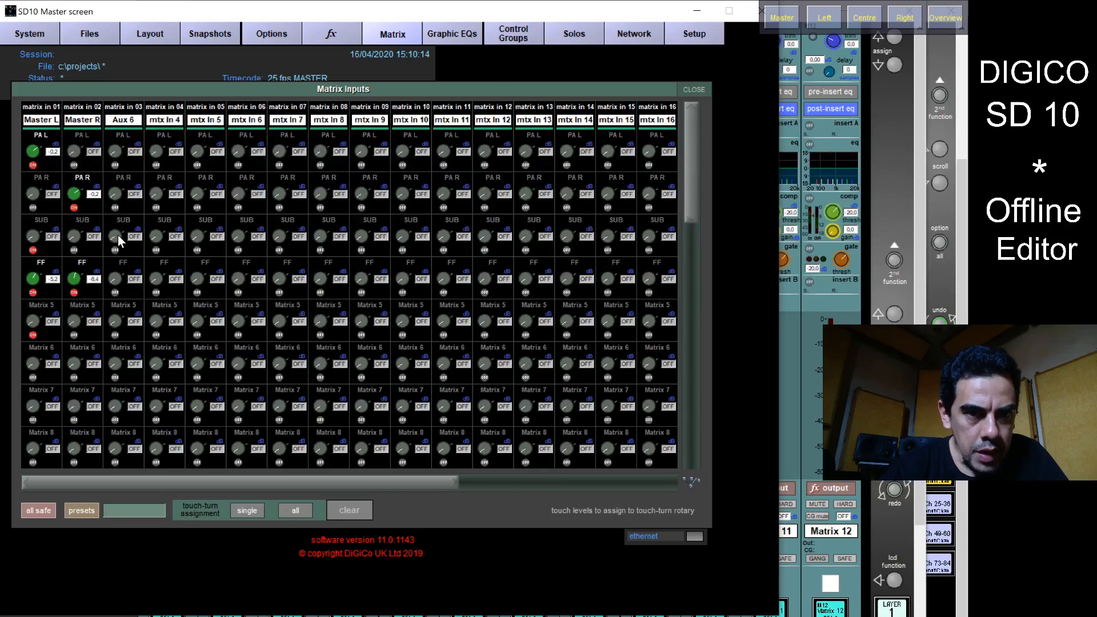
# - Switch on the Aux 6 send to SUB, raise it near 0 dB, and close the Matrix Inputs
pyautogui.click(118, 234)
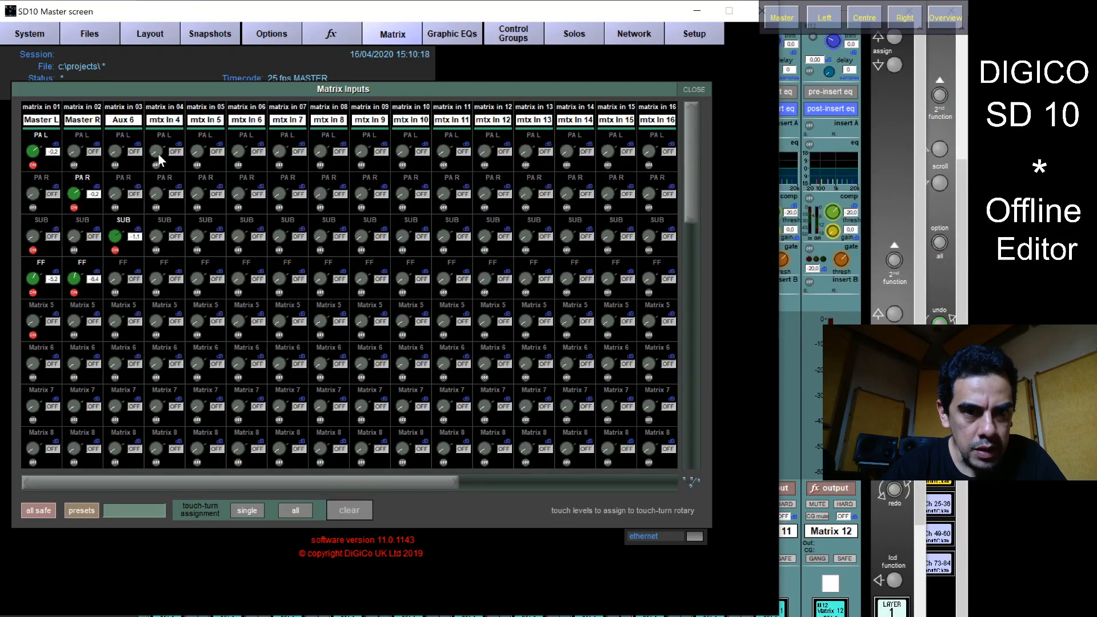
pyautogui.moveTo(159, 154); pyautogui.dragTo(159, 153)
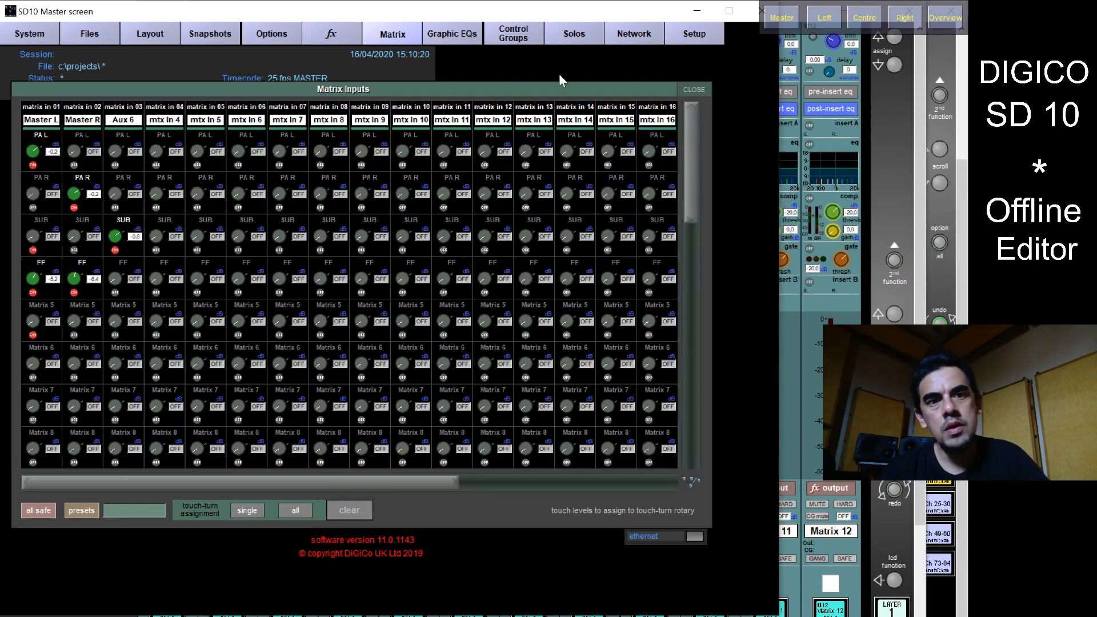
pyautogui.click(690, 91)
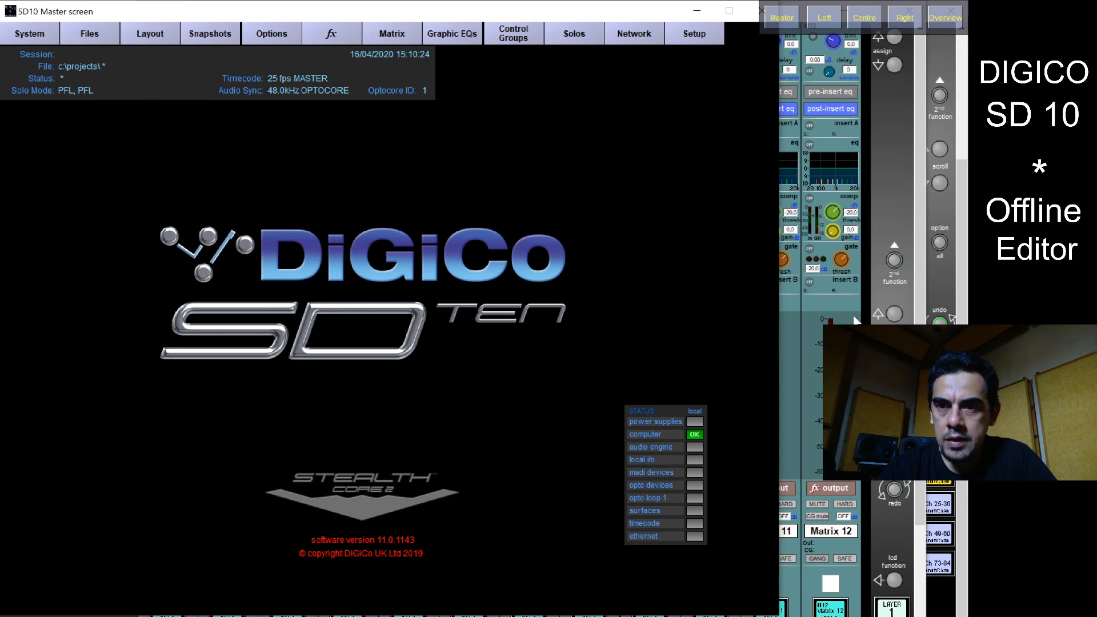
# - Bring the channel surface forward and recall the Aux 1-12 bank
pyautogui.click(902, 197)
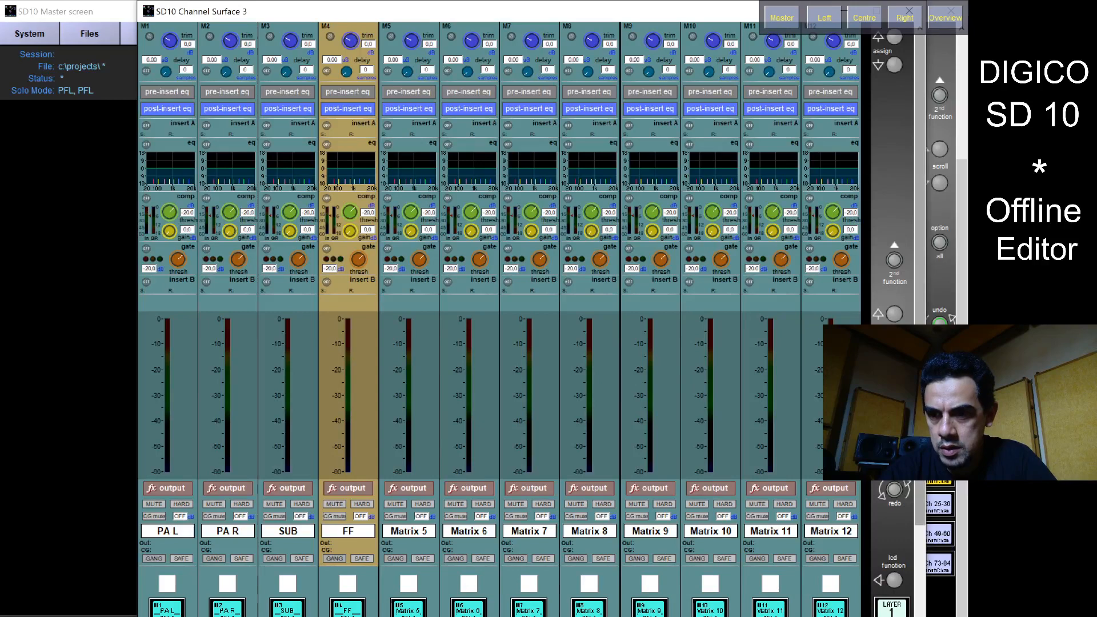
pyautogui.moveTo(920, 467); pyautogui.dragTo(935, 587)
pyautogui.click(898, 495)
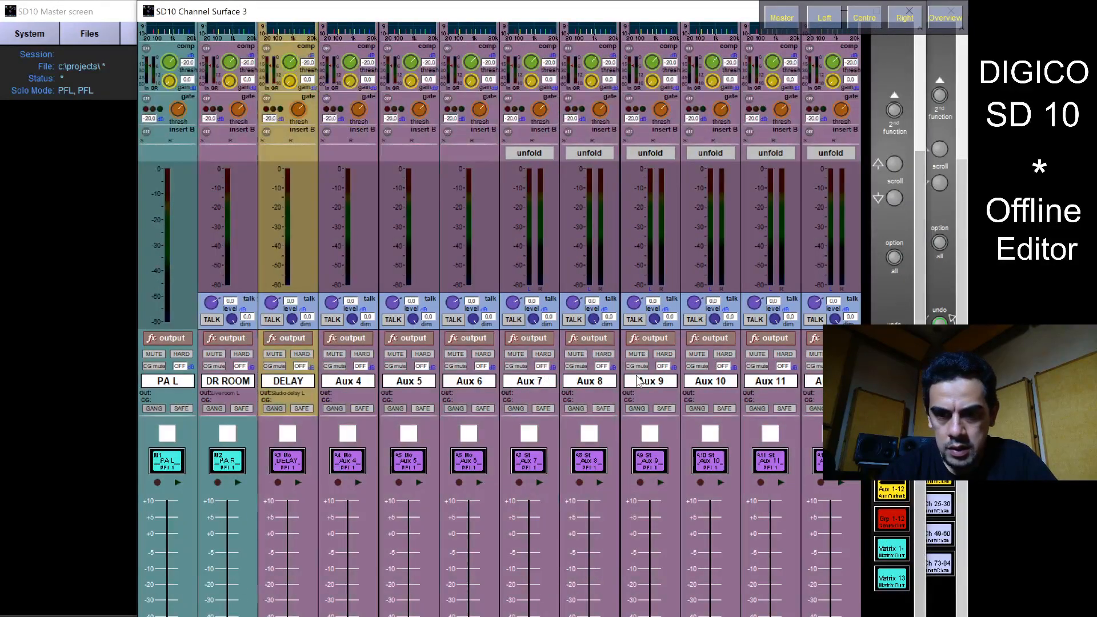
# - Rename the Aux 6 output as SUB and close its outputs window
pyautogui.click(458, 385)
pyautogui.click(458, 386)
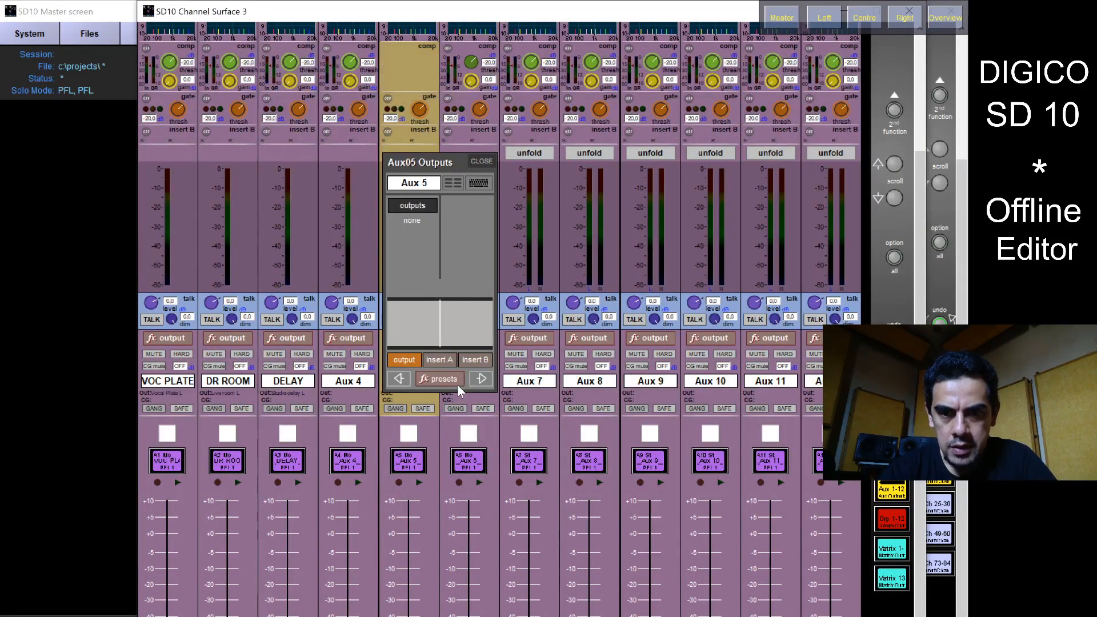
pyautogui.click(477, 381)
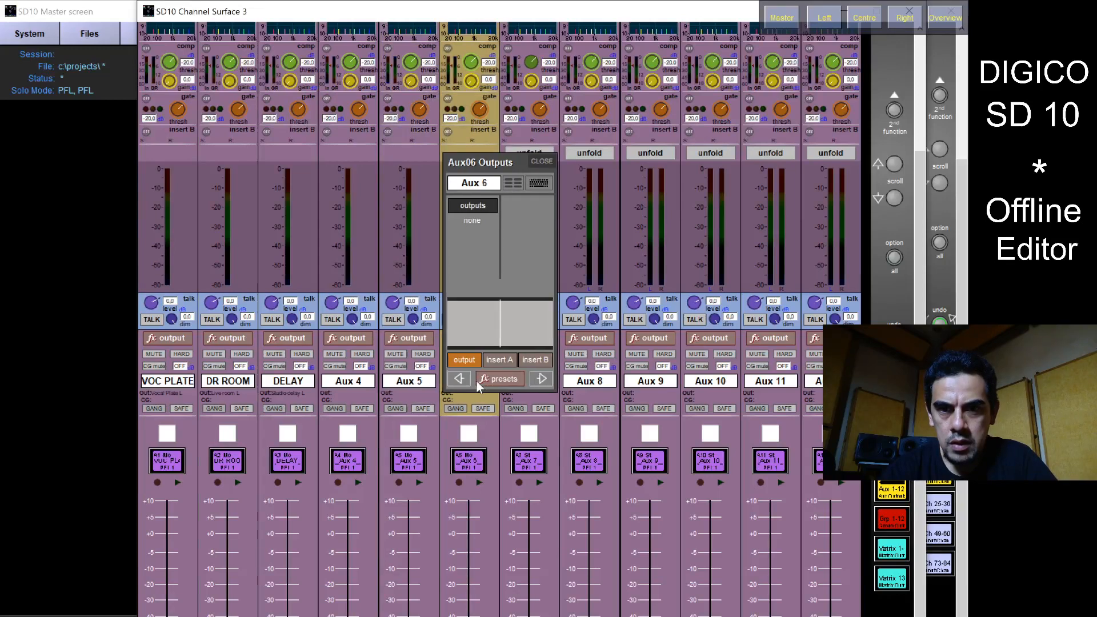
pyautogui.click(485, 184)
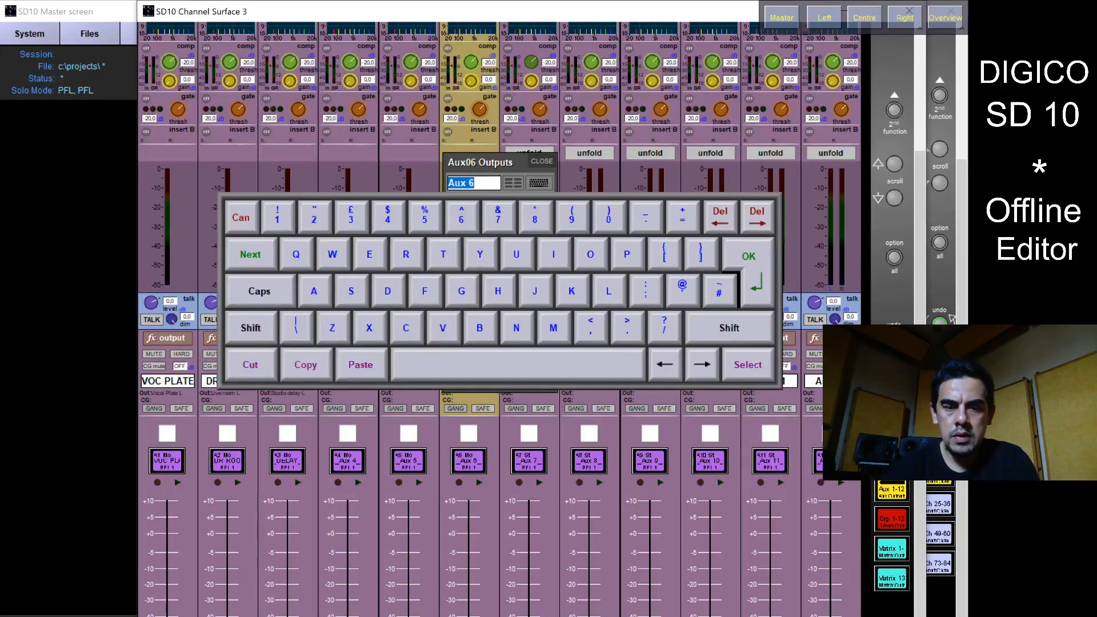
pyautogui.write('SUB')
pyautogui.press('Return')
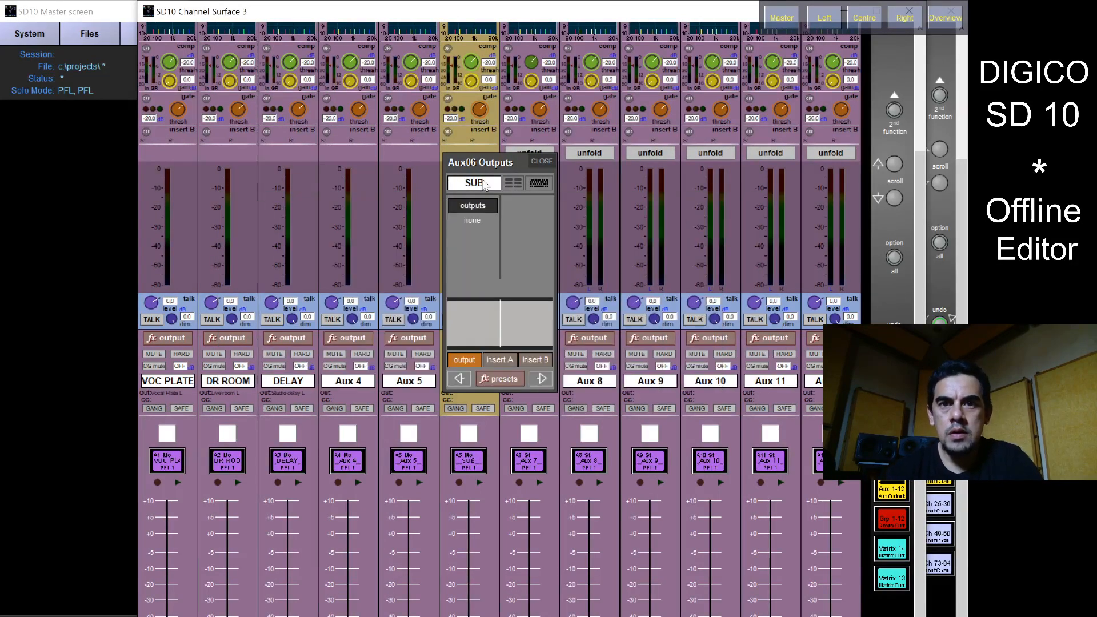
pyautogui.click(546, 155)
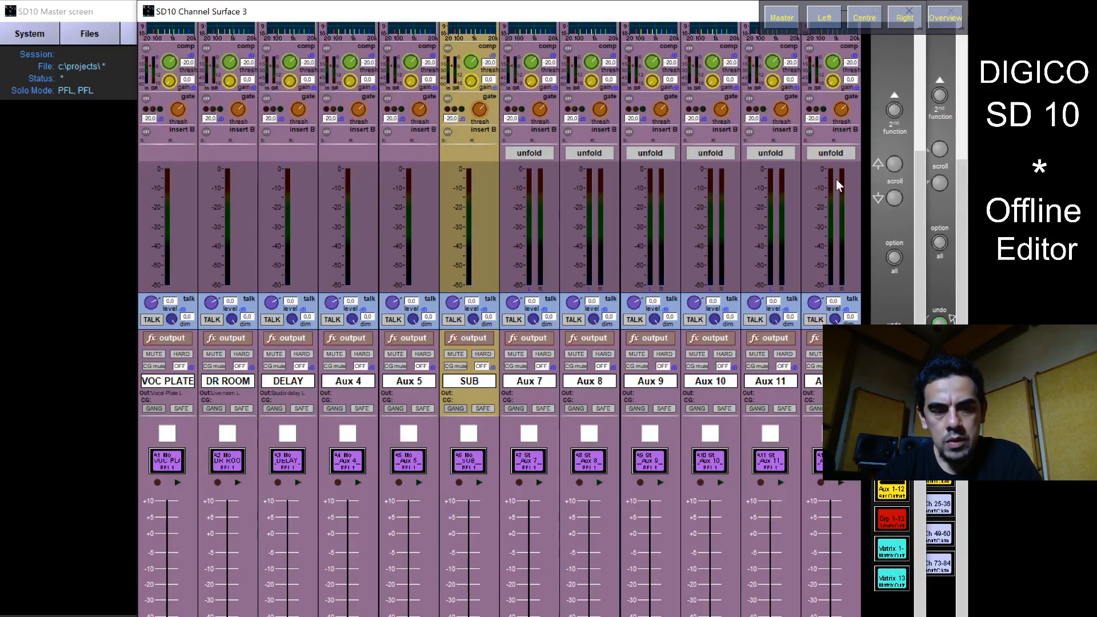
# - Recall the first matrix output bank and examine the EQ controls of the PA L matrix
pyautogui.click(892, 557)
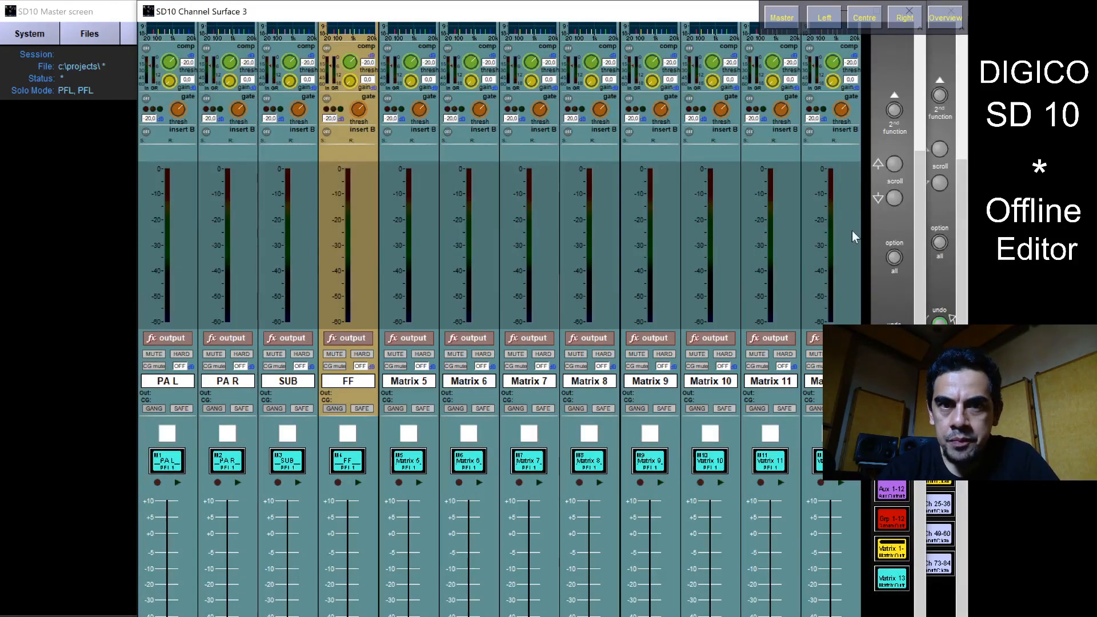
pyautogui.scroll(3, 920, 252)
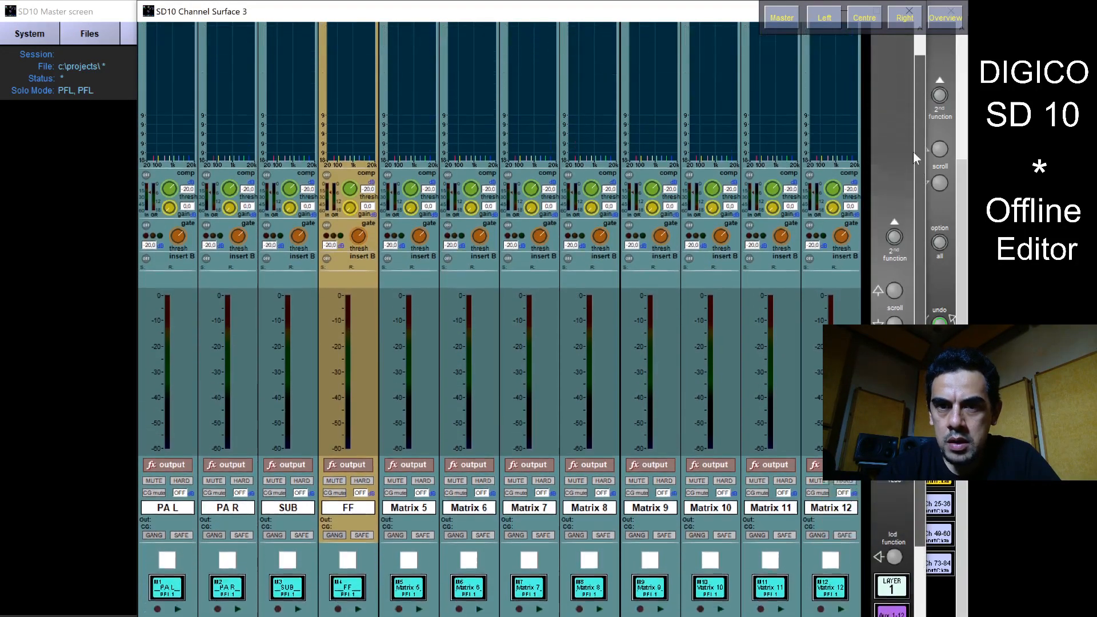
pyautogui.scroll(1, 913, 152)
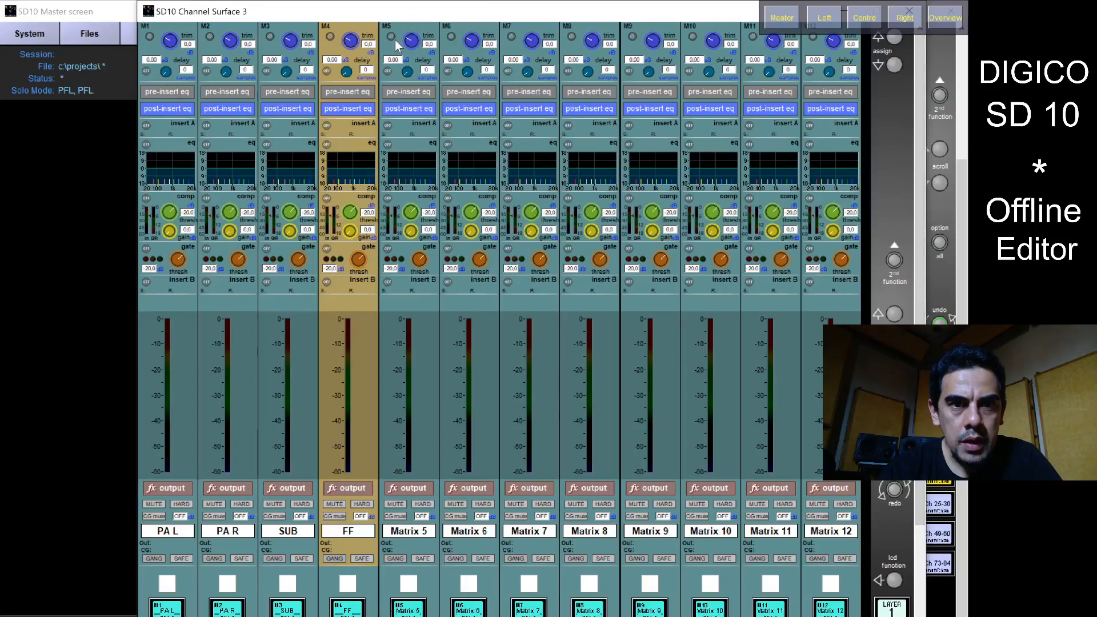
pyautogui.click(171, 174)
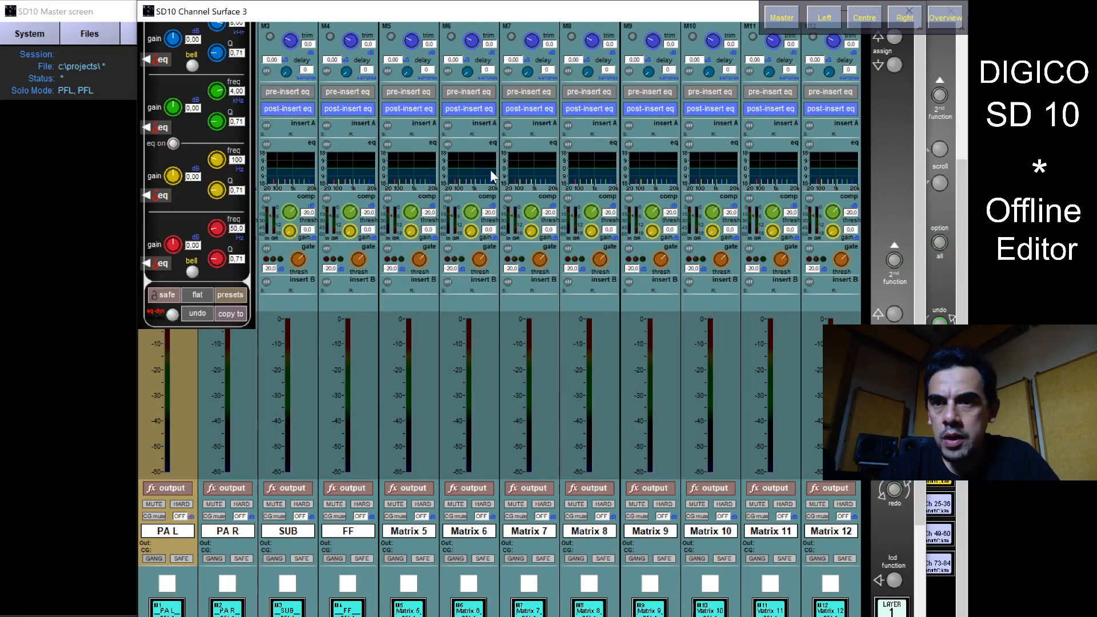
pyautogui.click(336, 242)
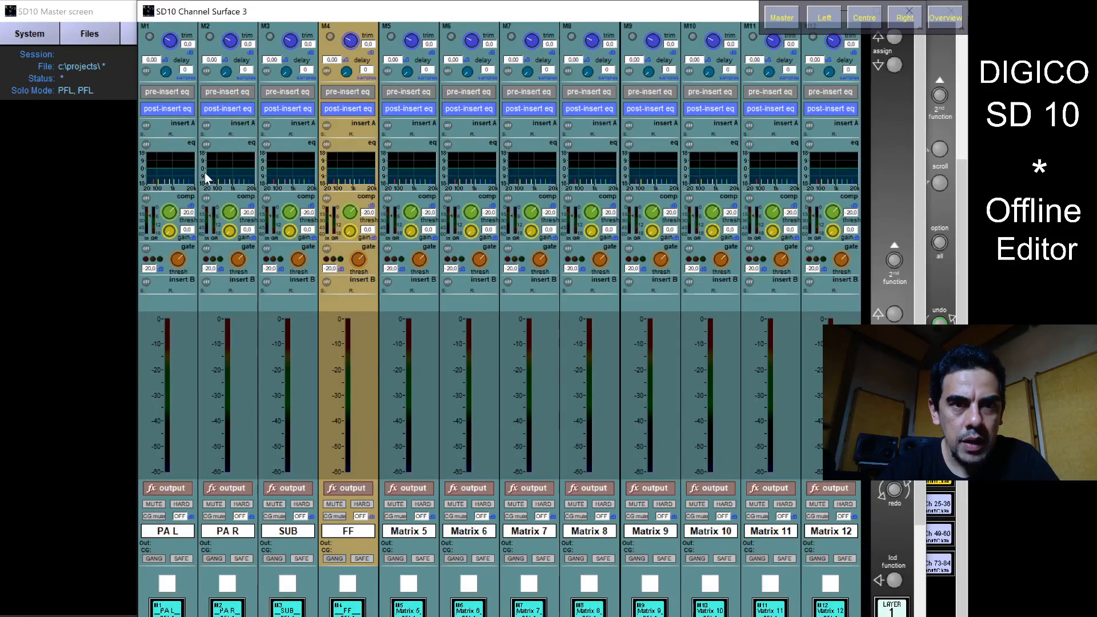
# - Route the insert A send of the PA L matrix to the internal graphic EQ Graphic 1
pyautogui.click(178, 124)
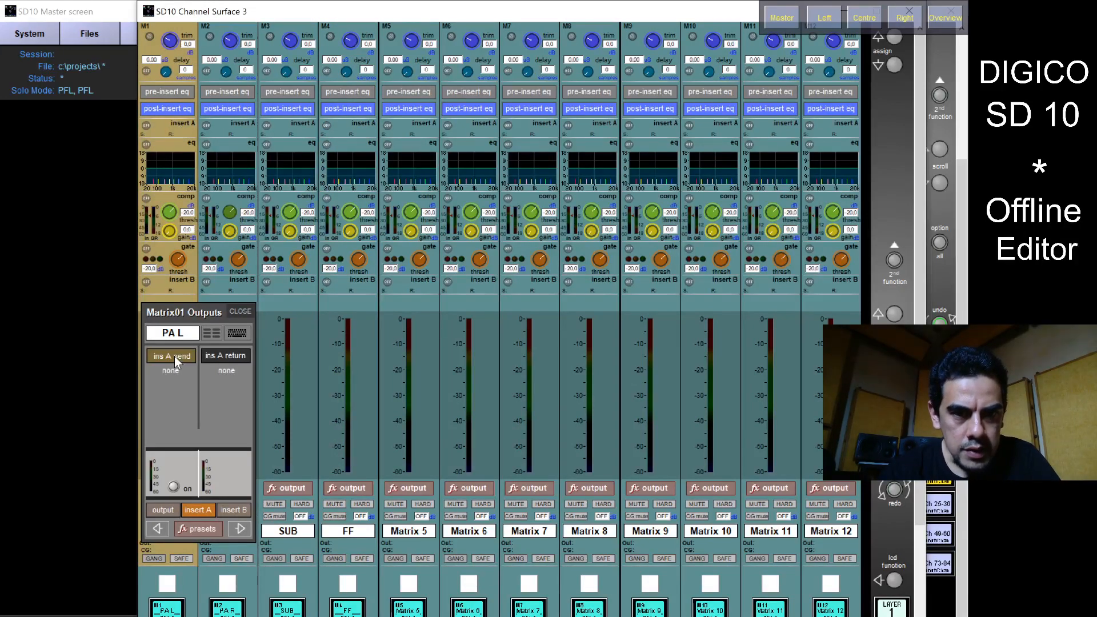
pyautogui.click(174, 355)
pyautogui.click(280, 276)
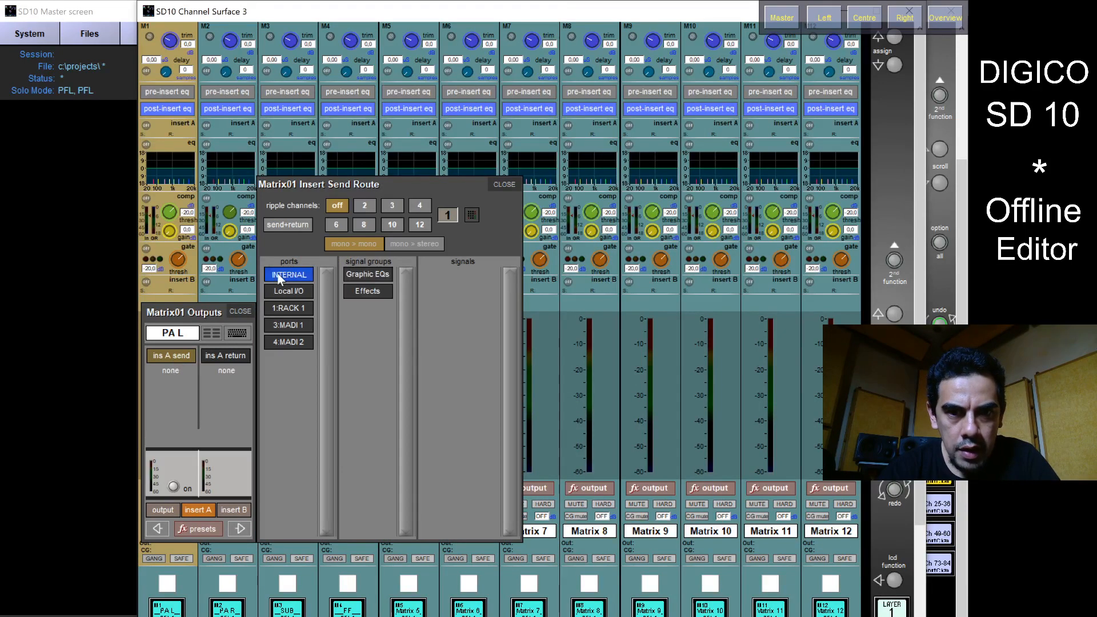
pyautogui.click(369, 275)
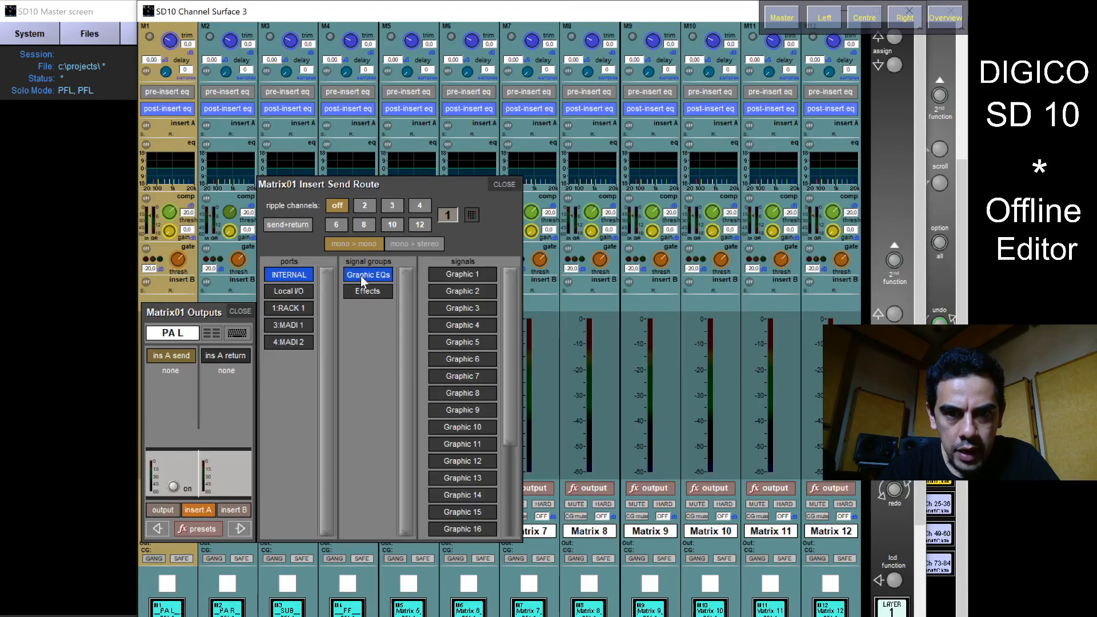
pyautogui.click(464, 274)
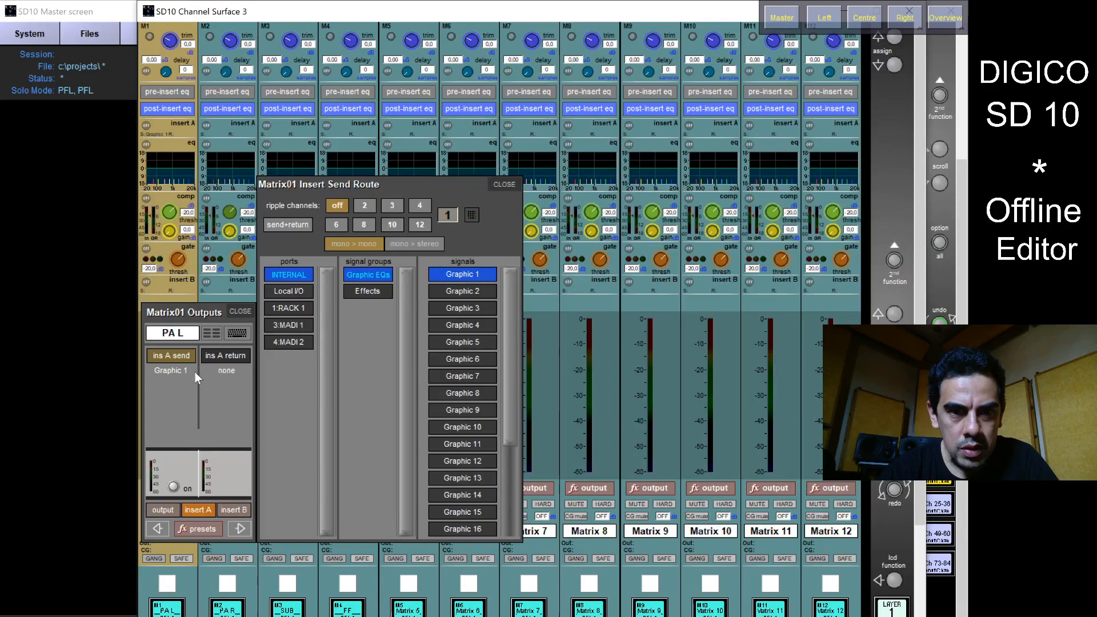
# - Route PA L's insert A return from internal Graphic 1, switch the insert on, and close the route window
pyautogui.click(228, 358)
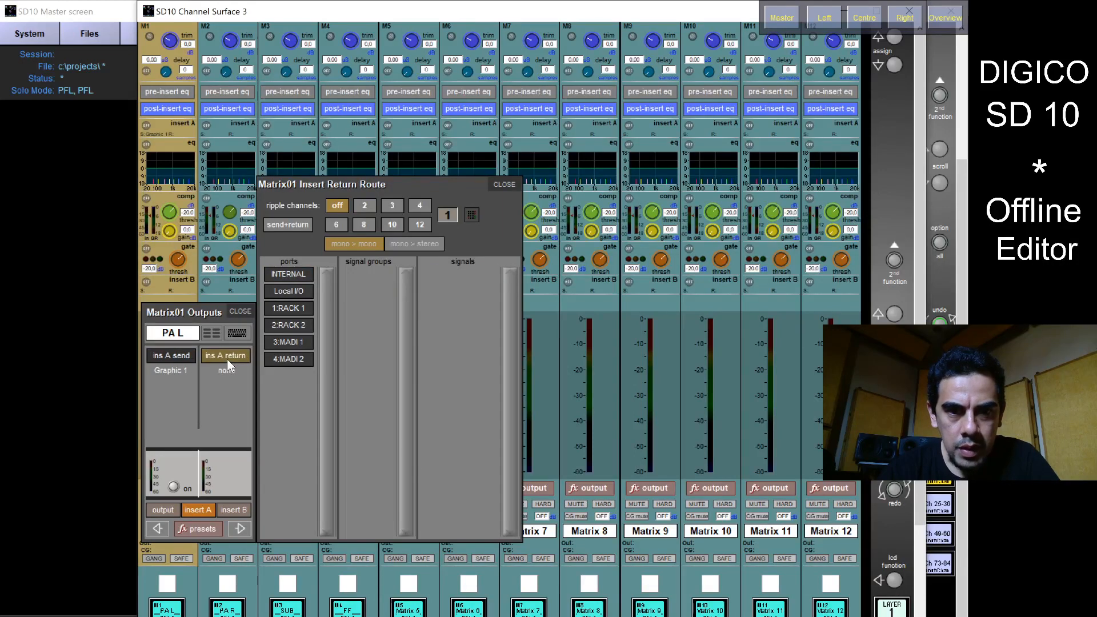
pyautogui.click(293, 275)
pyautogui.click(370, 291)
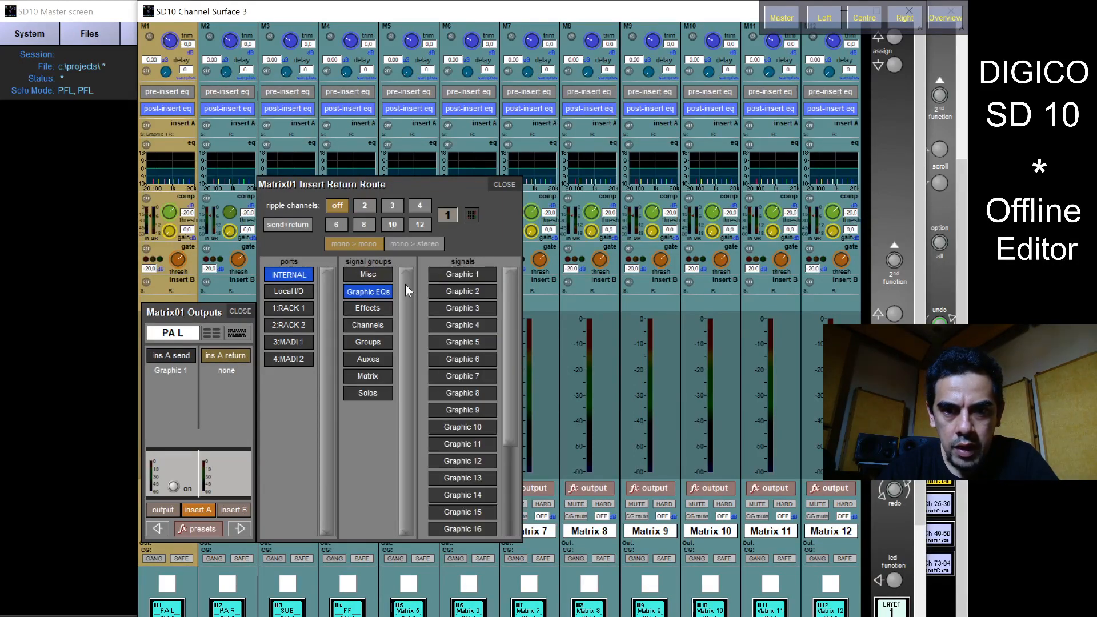
pyautogui.click(465, 275)
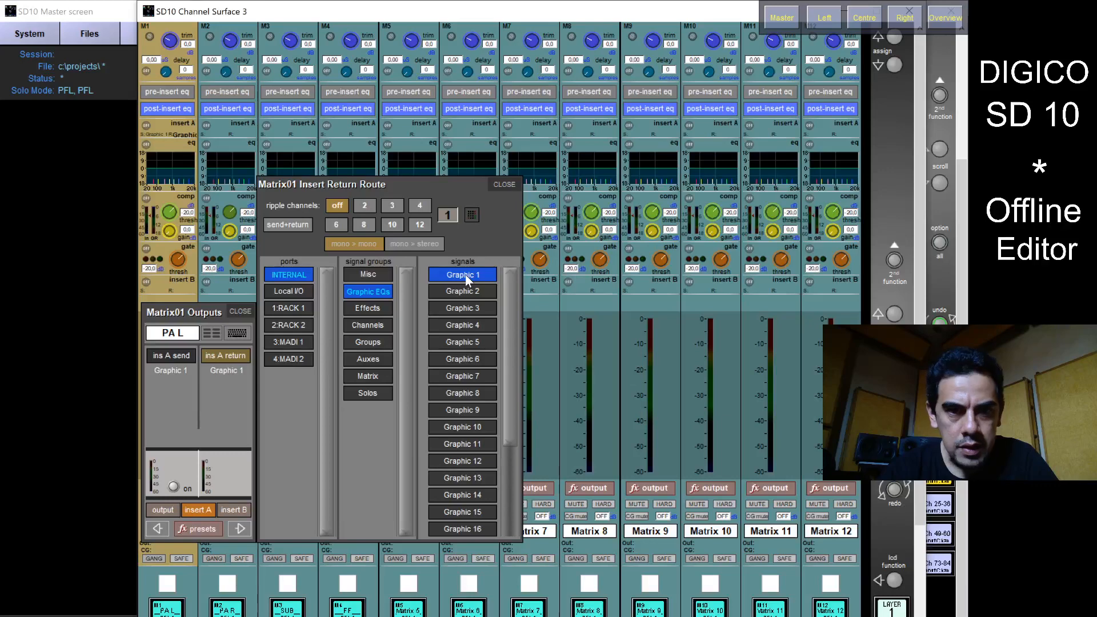
pyautogui.click(177, 487)
pyautogui.click(500, 184)
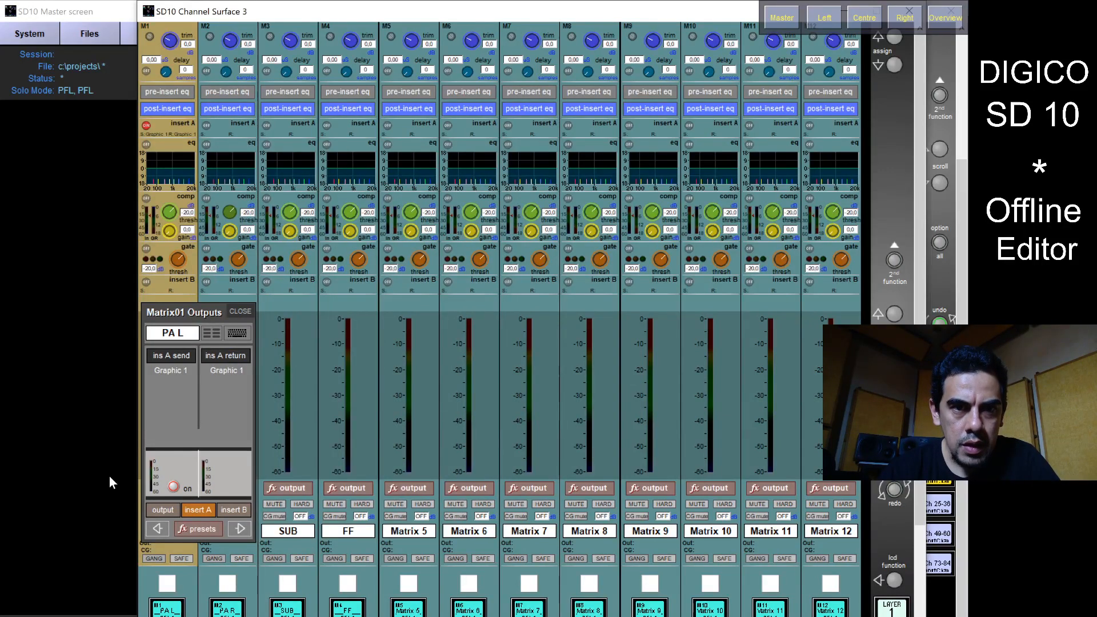
# - Route the insert A send of the PA R matrix to the internal graphic EQ Graphic 2
pyautogui.click(235, 527)
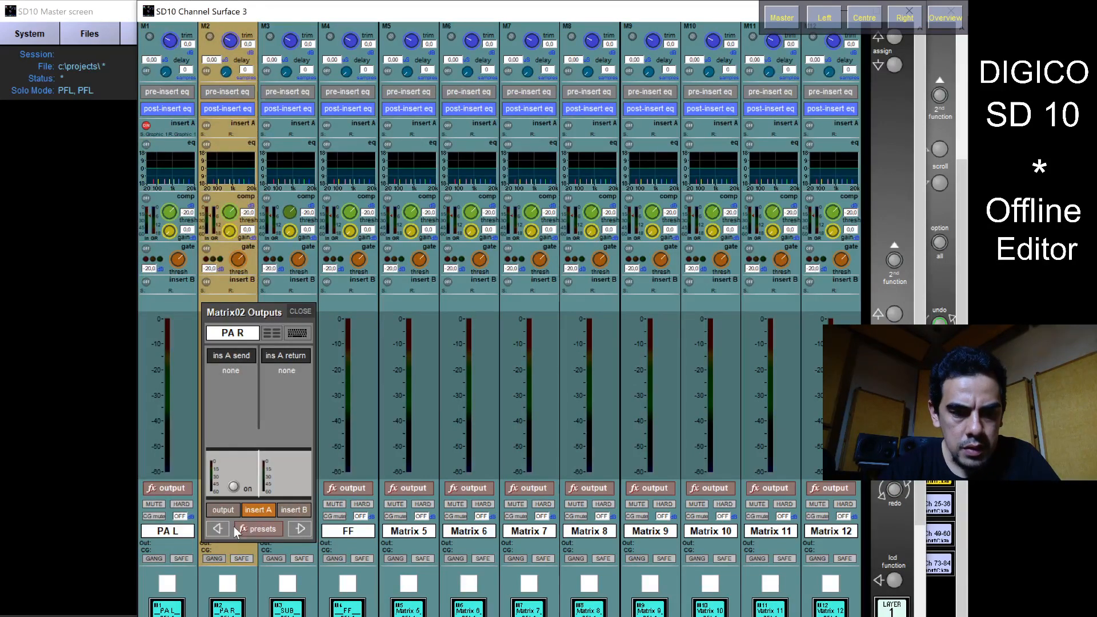
pyautogui.click(233, 358)
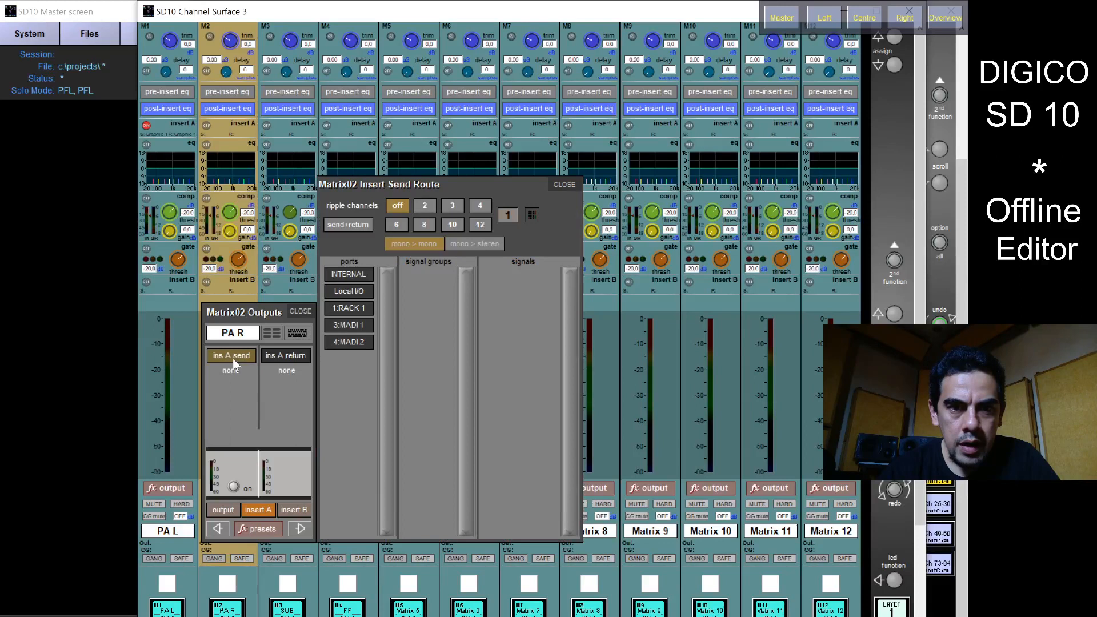
pyautogui.click(360, 273)
pyautogui.click(424, 275)
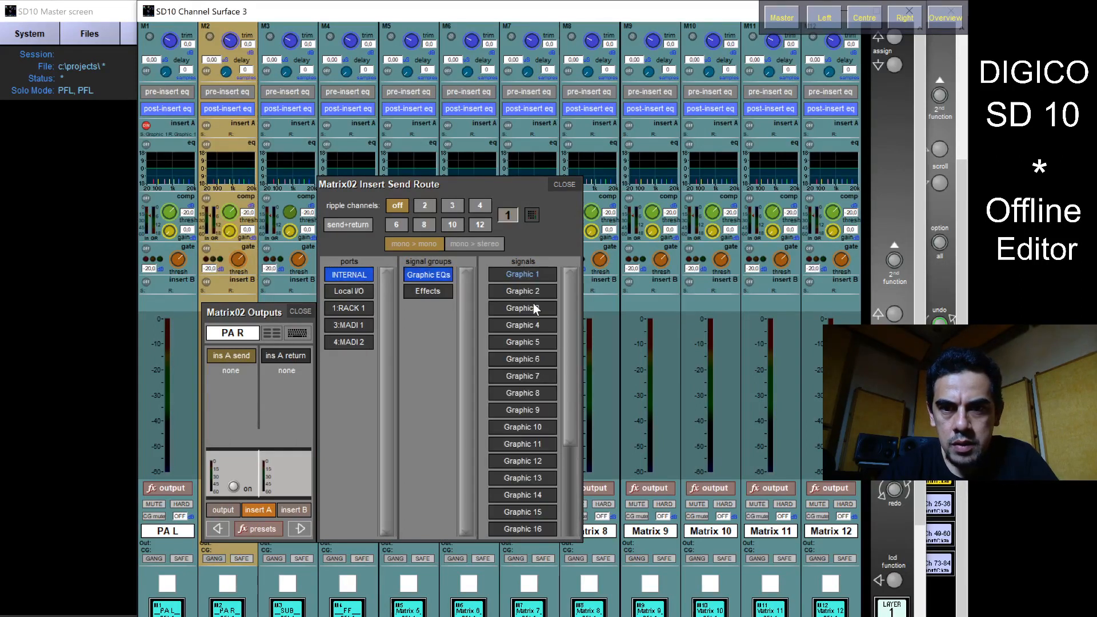
pyautogui.click(548, 291)
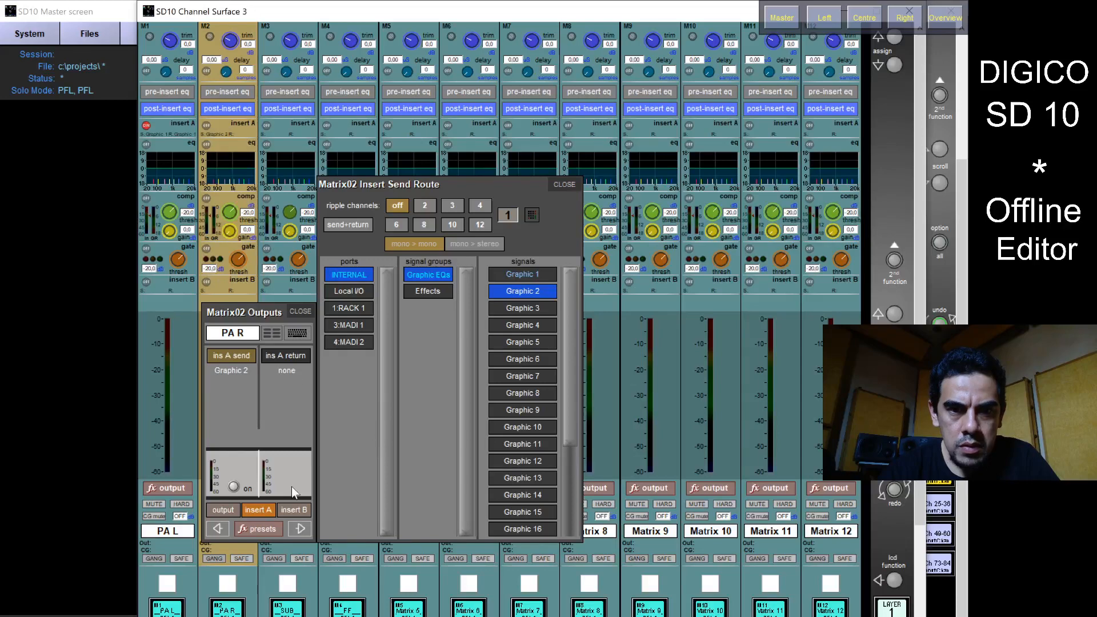
# - Route PA R's insert A return from internal Graphic 2 and switch the insert on
pyautogui.click(289, 355)
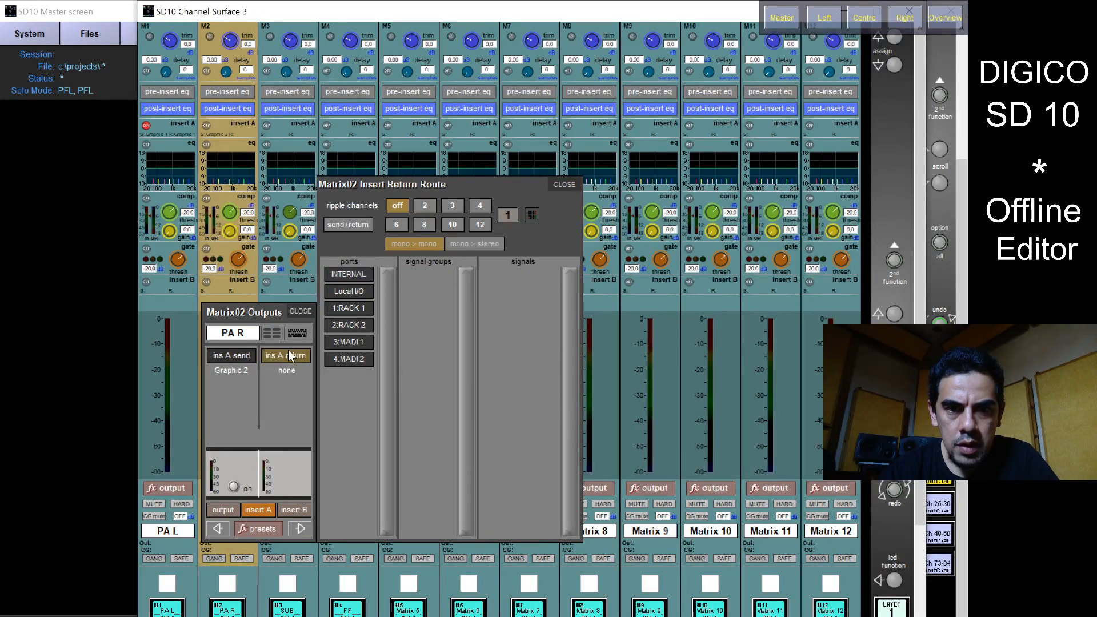
pyautogui.click(347, 275)
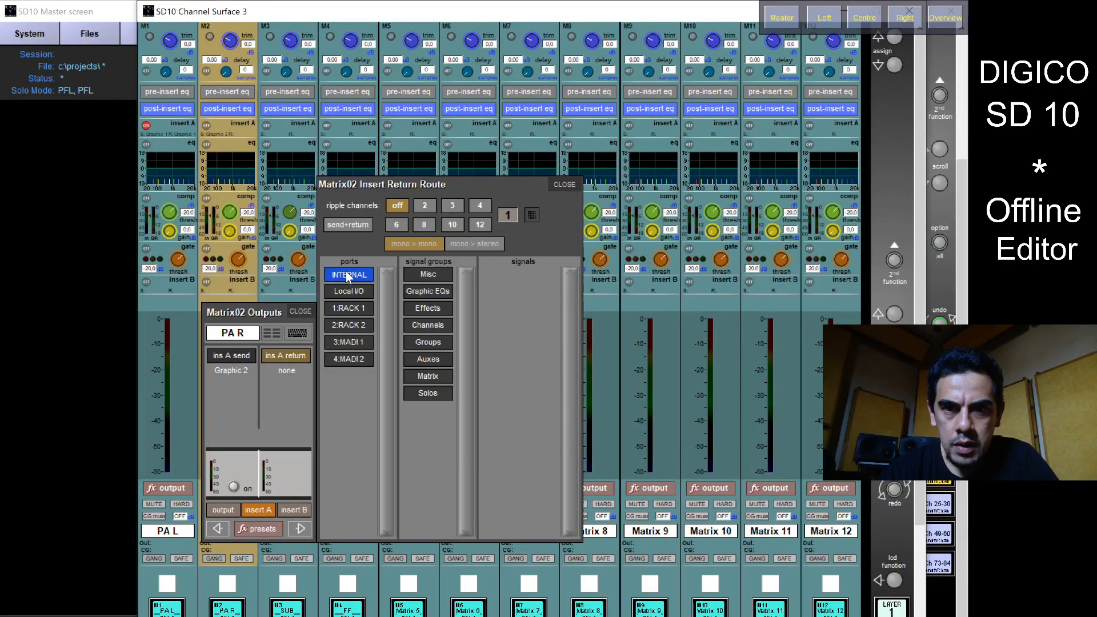
pyautogui.click(427, 291)
pyautogui.click(519, 290)
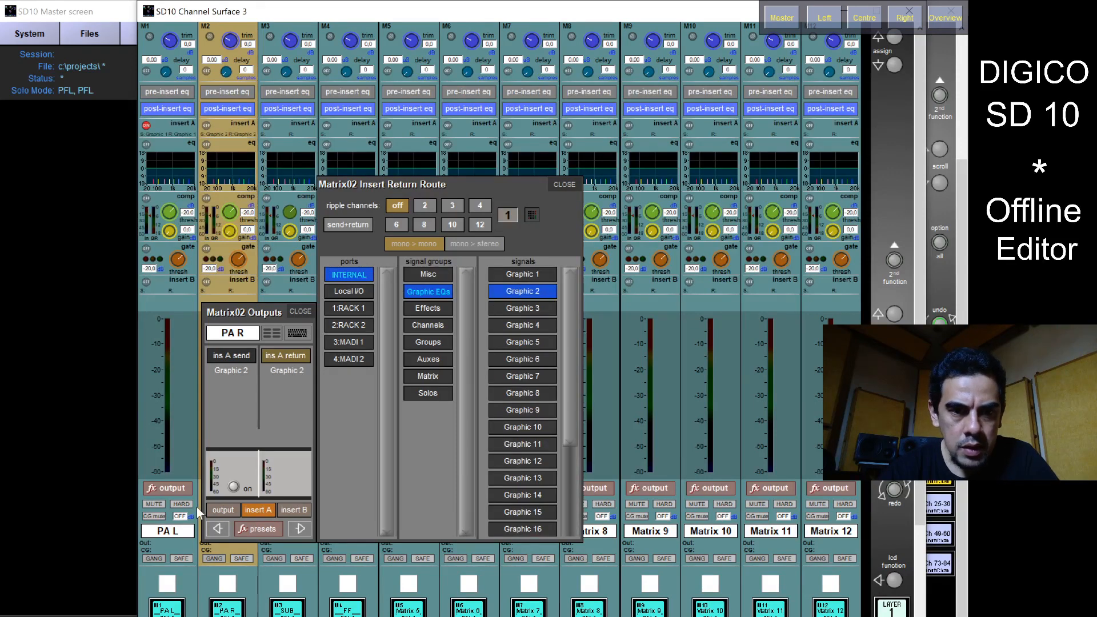
pyautogui.click(234, 487)
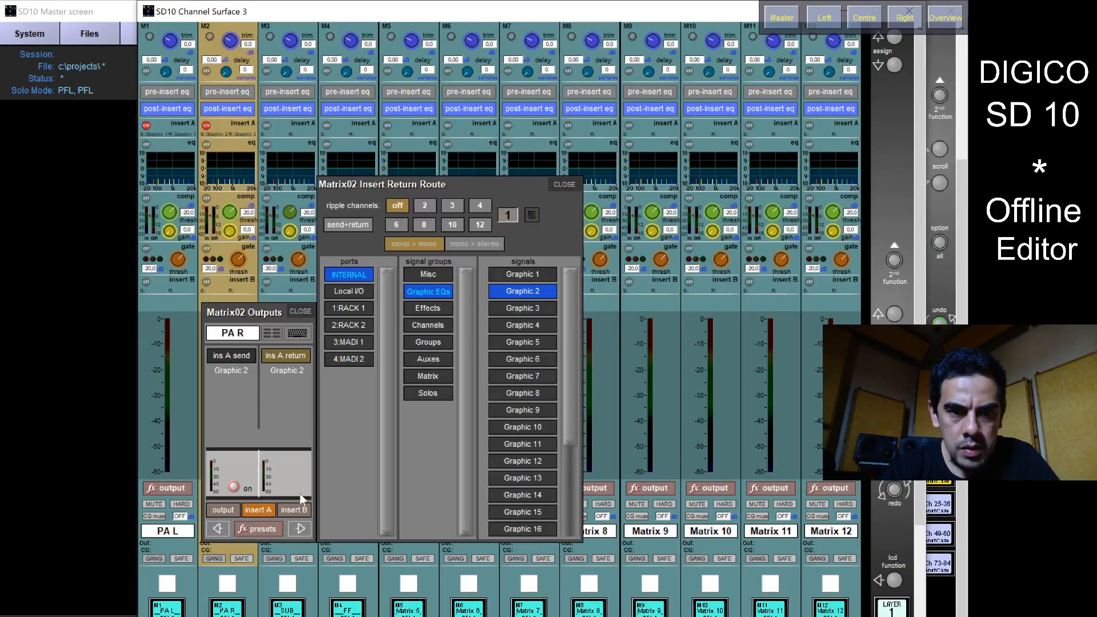
# - Route the insert A send of the SUB matrix to the internal graphic EQ Graphic 3
pyautogui.click(303, 529)
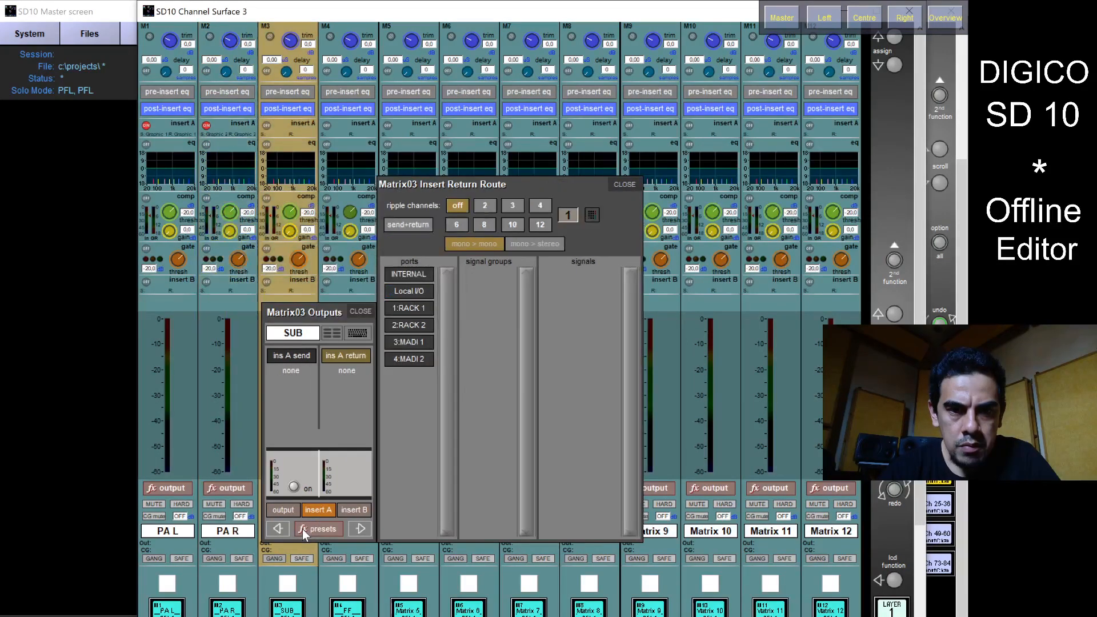
pyautogui.click(296, 356)
pyautogui.click(430, 275)
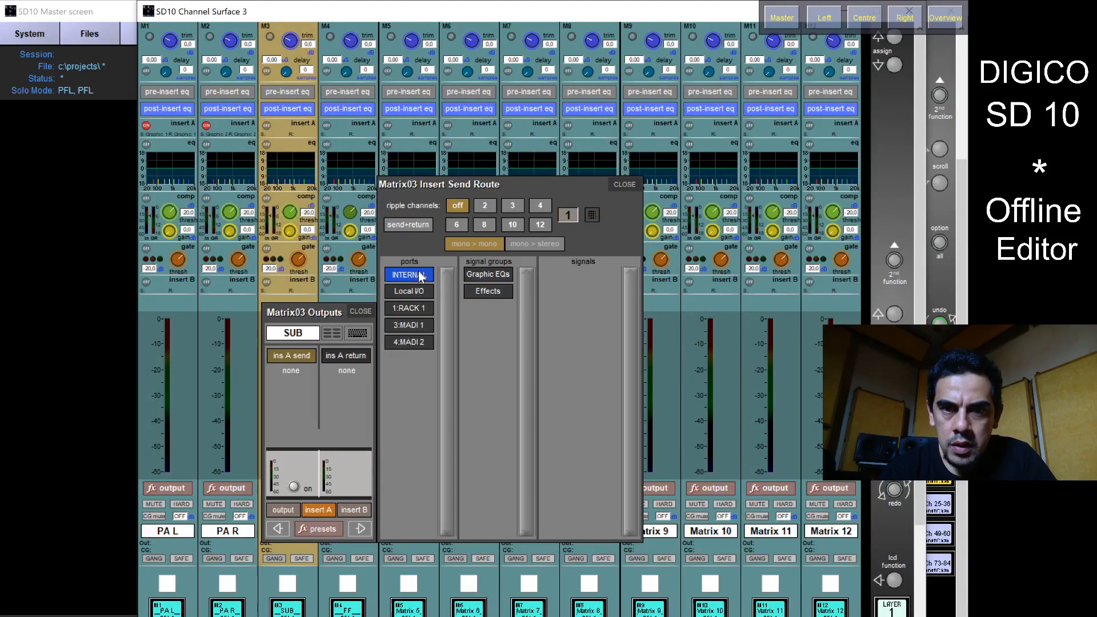
pyautogui.click(471, 274)
pyautogui.click(585, 309)
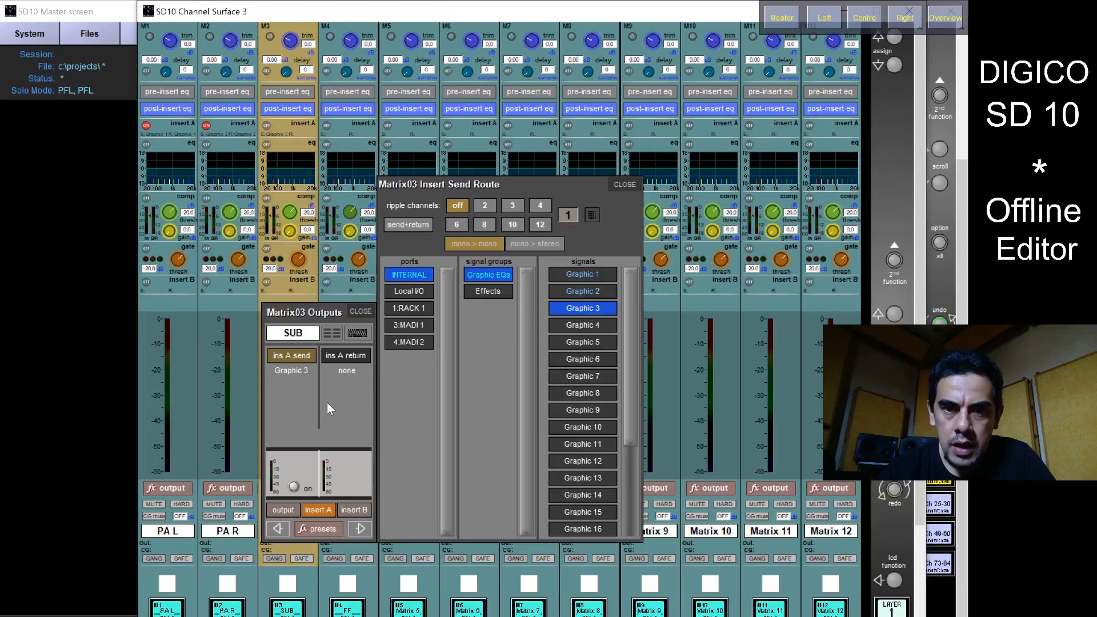
# - Route SUB's insert A return from internal Graphic 3 and switch the insert on
pyautogui.click(344, 359)
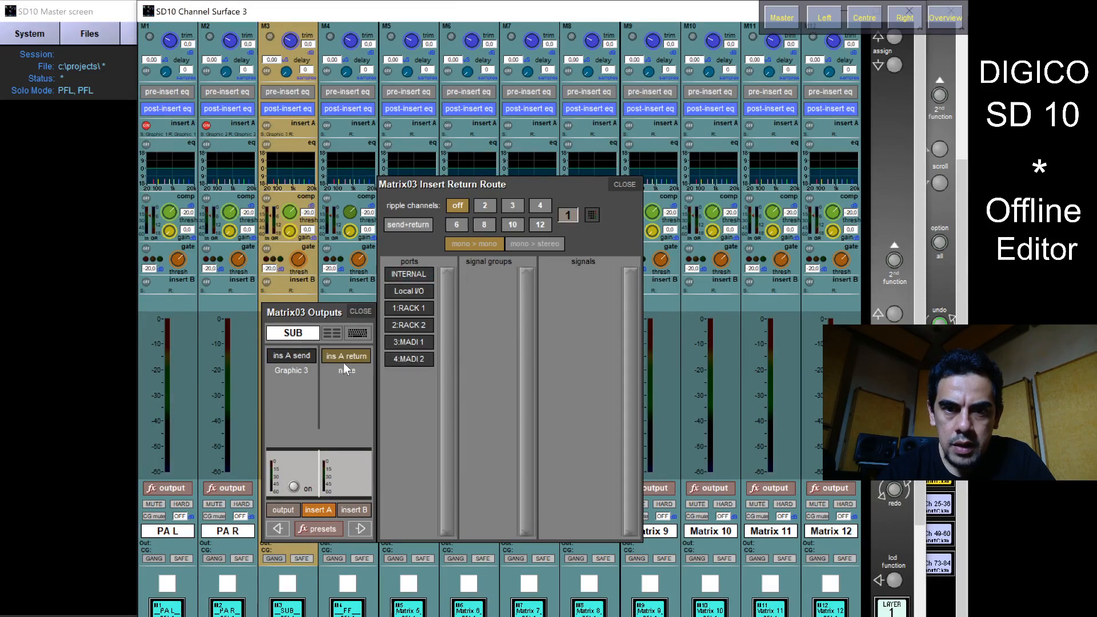
pyautogui.click(419, 276)
pyautogui.click(489, 292)
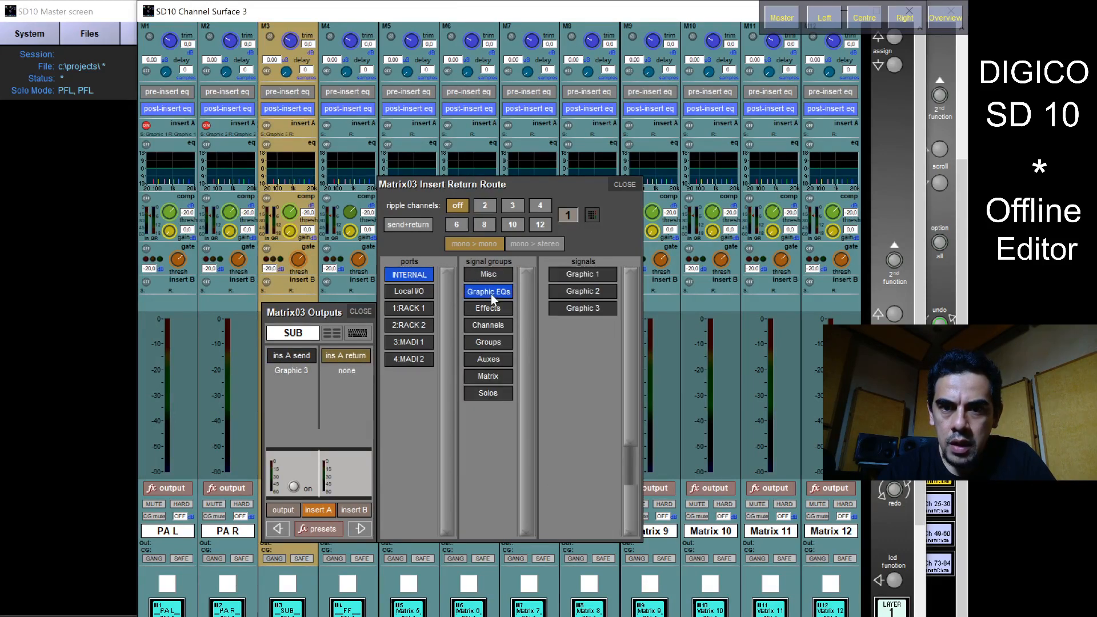
pyautogui.click(574, 308)
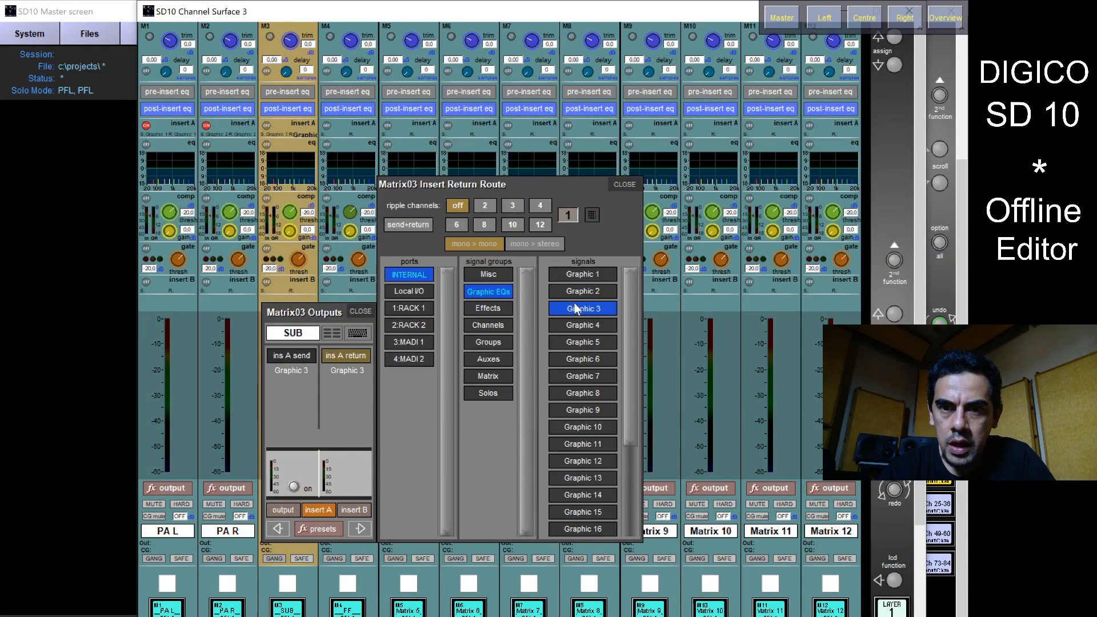
pyautogui.click(295, 485)
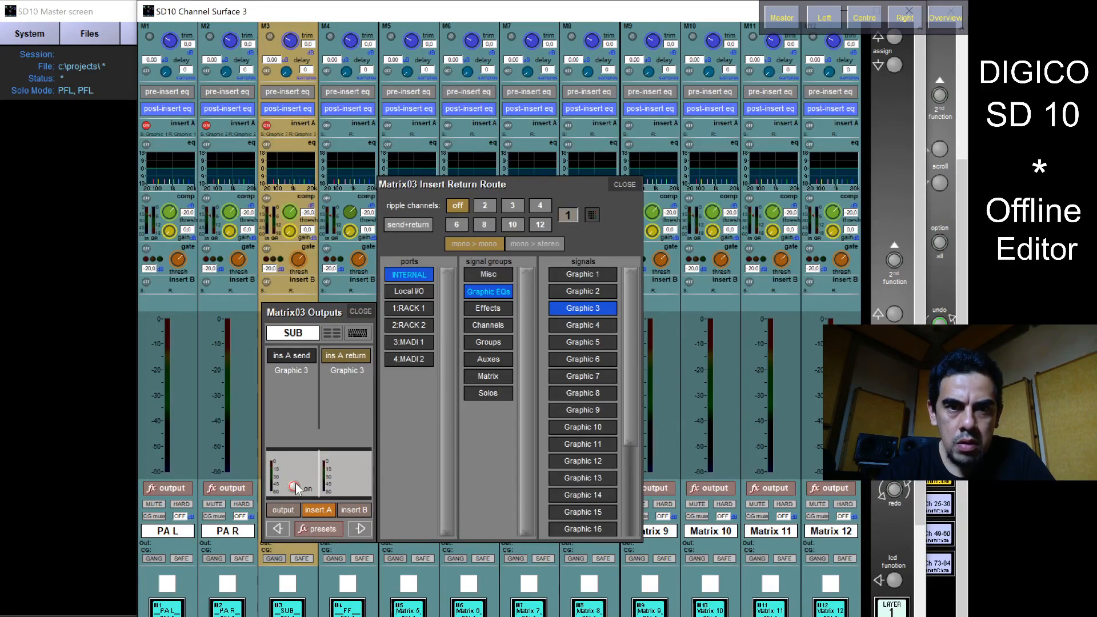
# - Route the insert A send of the FF matrix to the internal graphic EQ Graphic 4
pyautogui.click(361, 529)
pyautogui.click(368, 358)
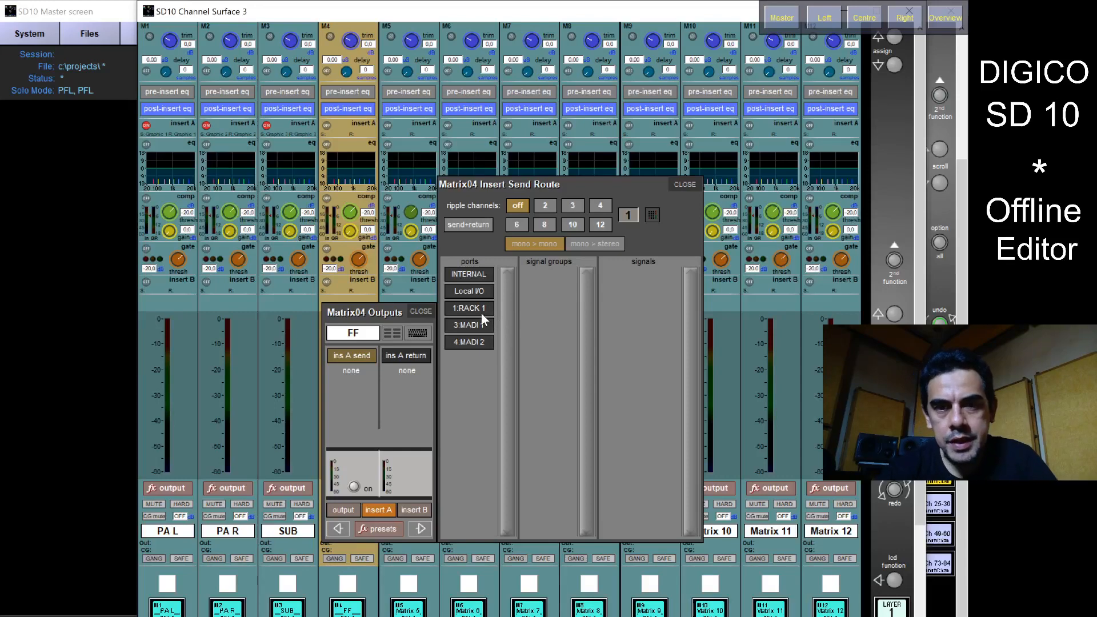
pyautogui.click(482, 276)
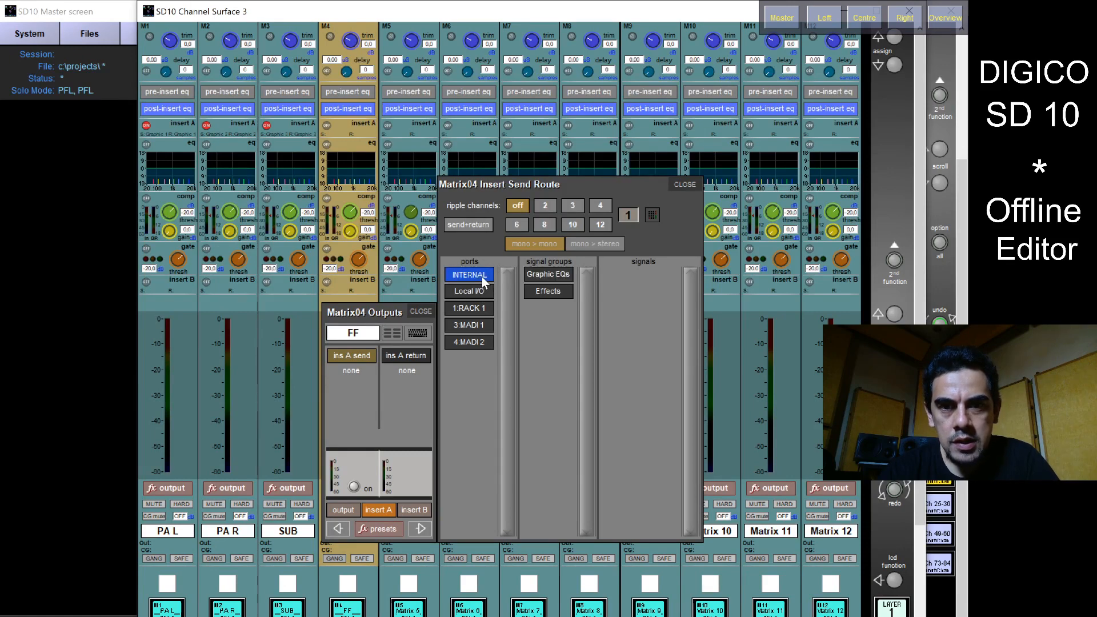
pyautogui.click(545, 276)
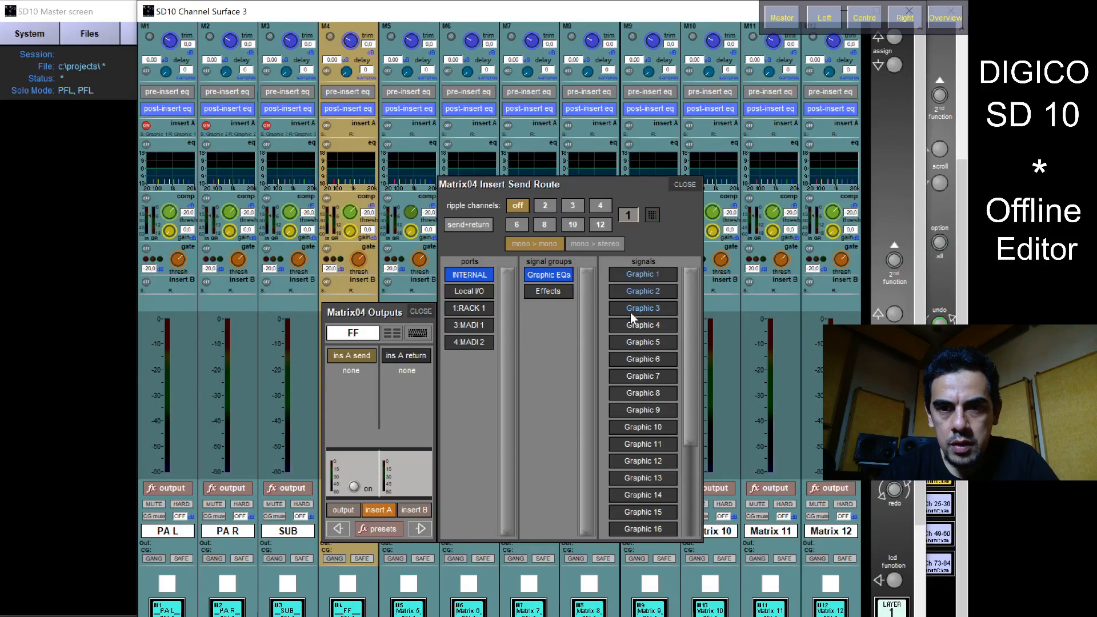
pyautogui.click(639, 327)
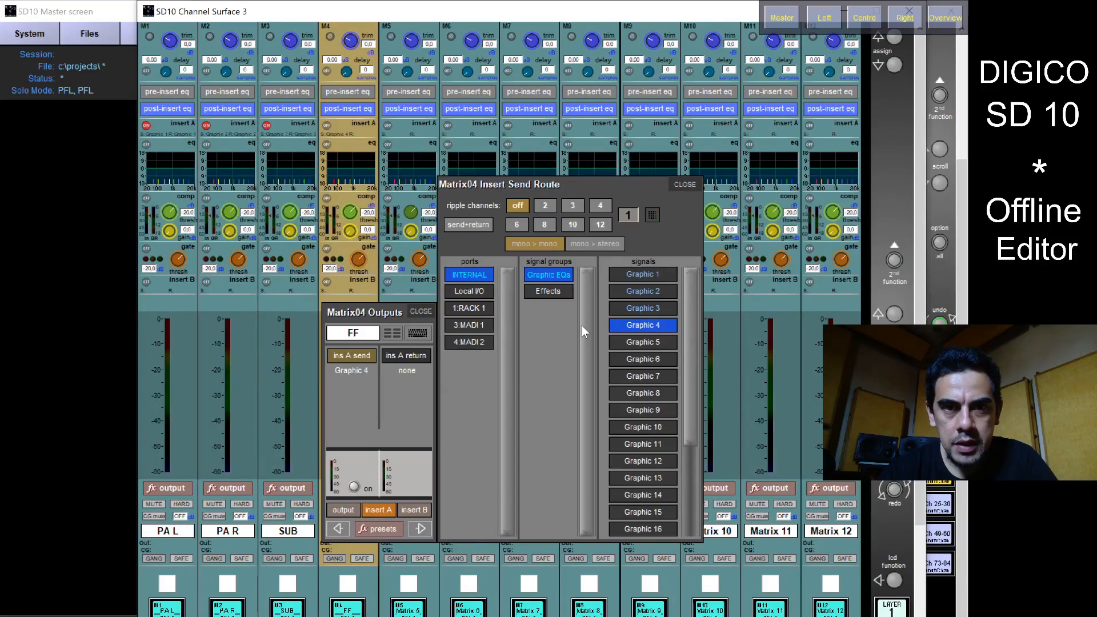
# - Route FF's insert A return from internal Graphic 4, switch the insert on and close the matrix output and routing windows
pyautogui.click(411, 362)
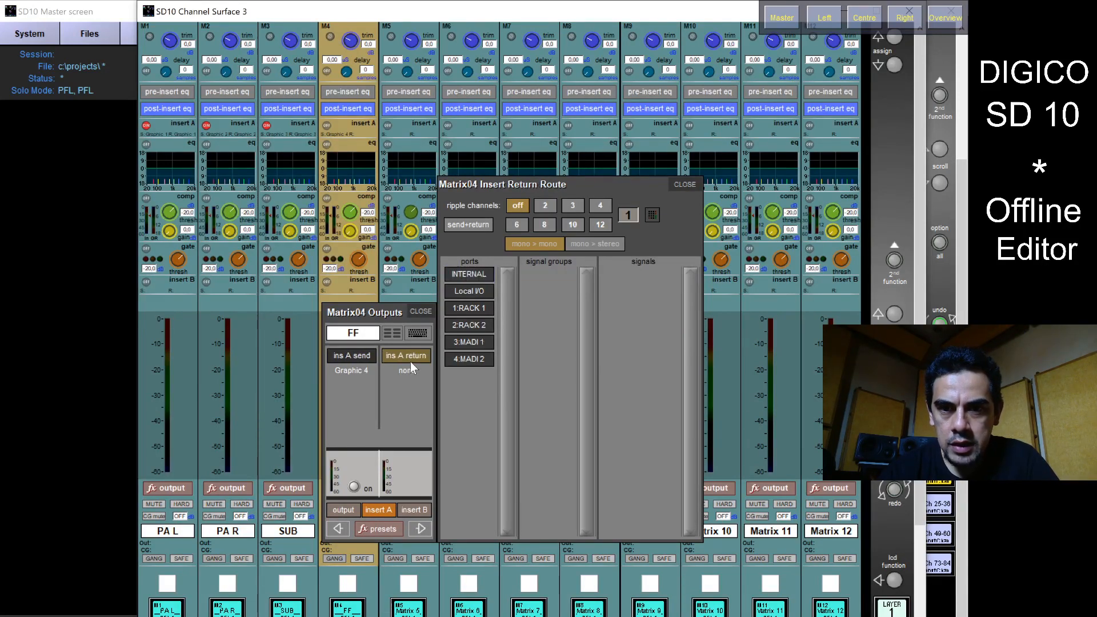
pyautogui.click(482, 292)
pyautogui.click(488, 277)
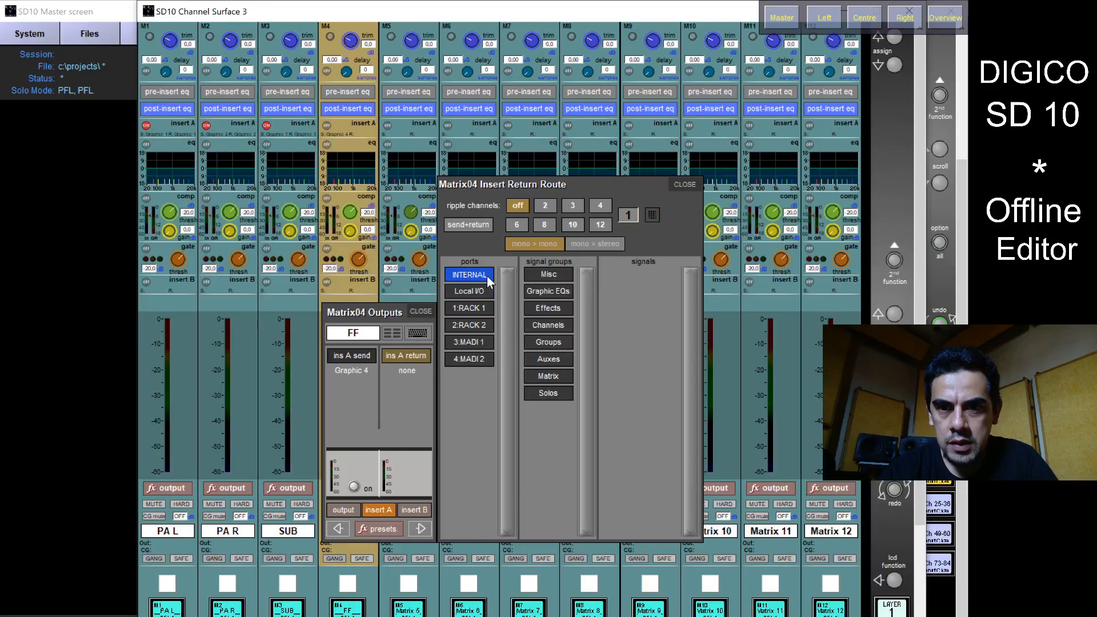
pyautogui.click(560, 292)
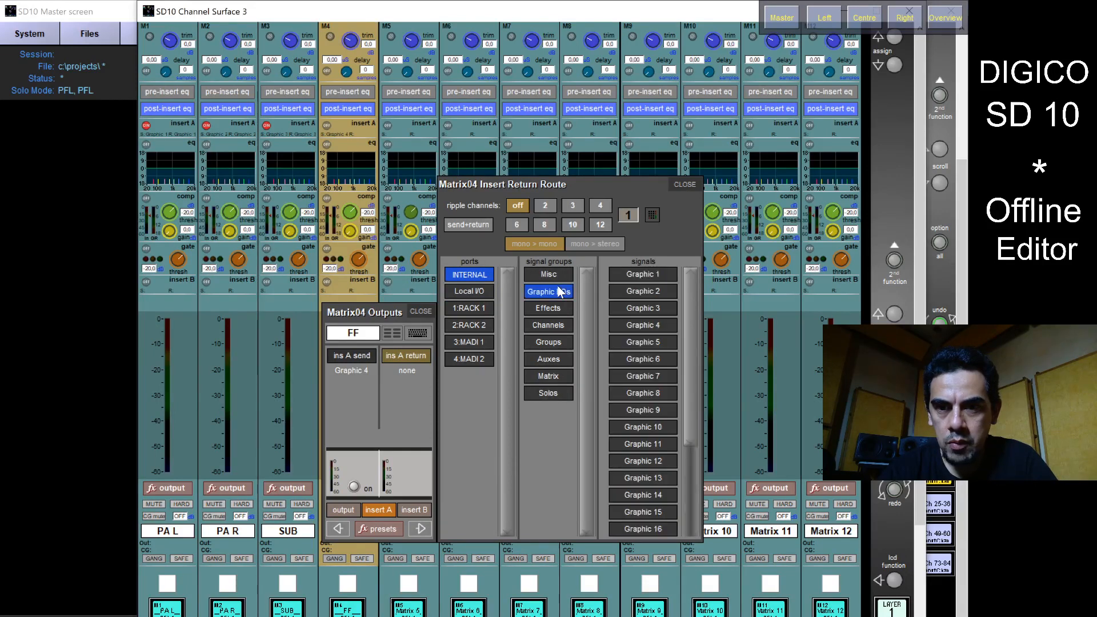
pyautogui.click(658, 325)
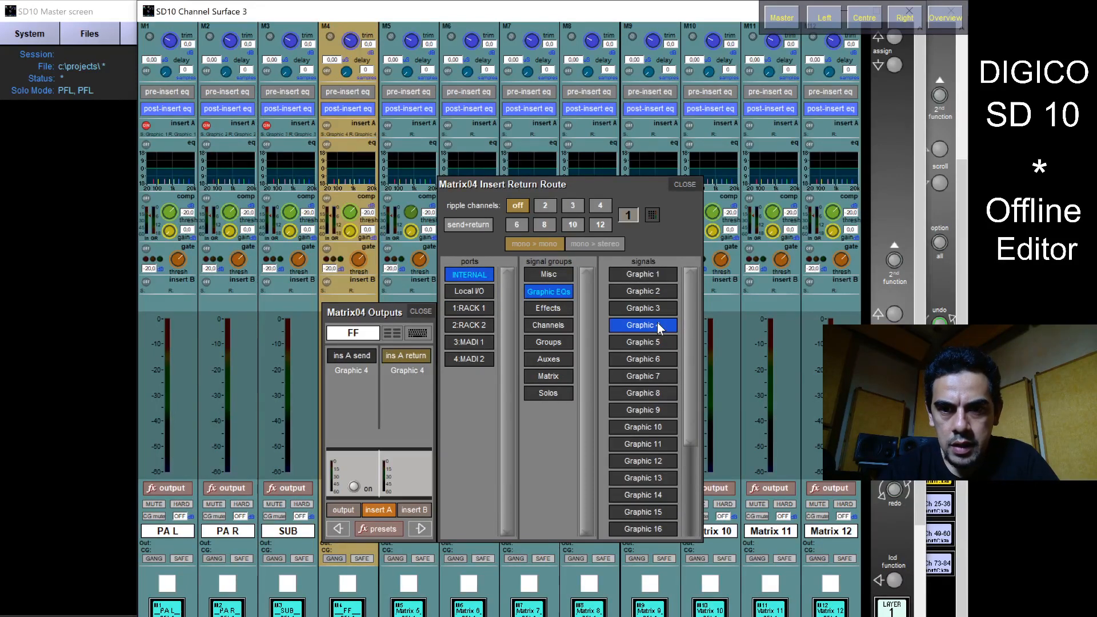
pyautogui.click(353, 488)
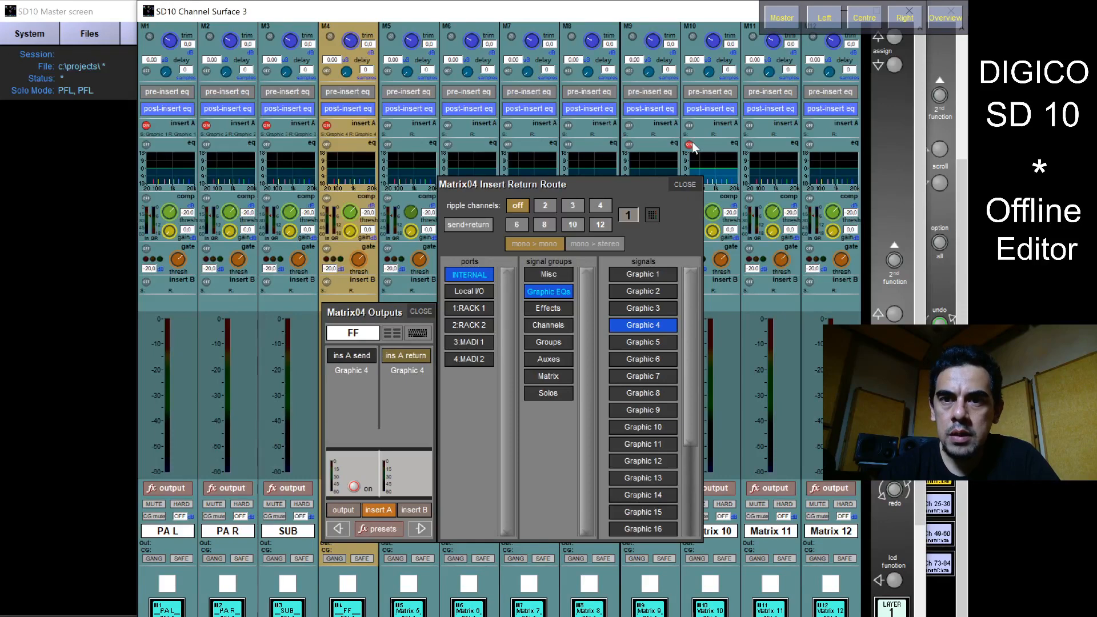
pyautogui.click(684, 185)
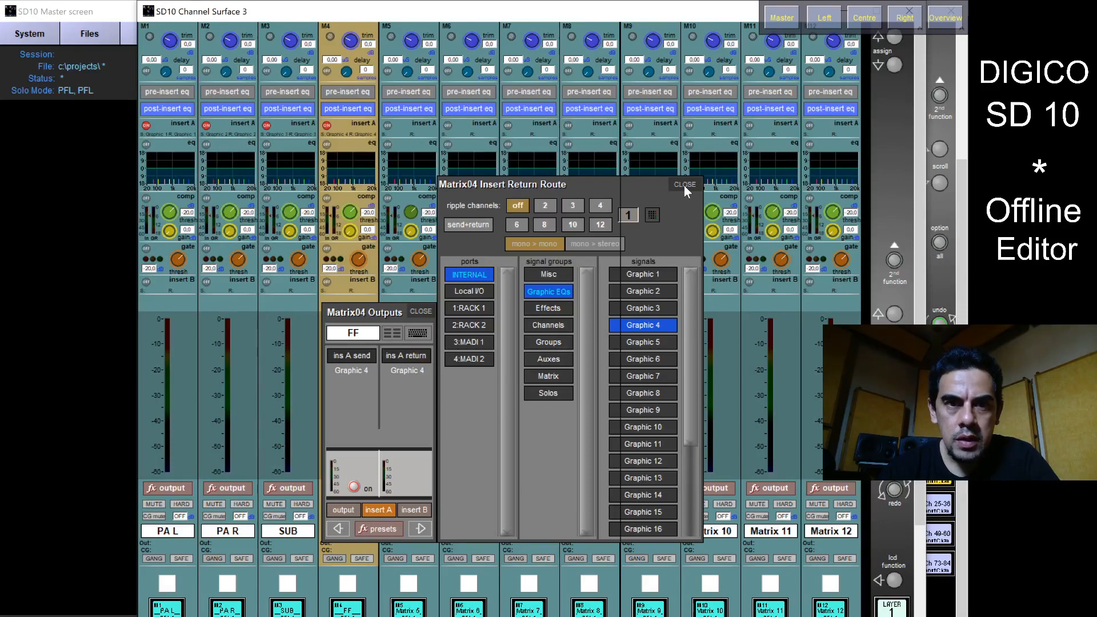
pyautogui.click(421, 311)
# - Build a gang linking the PA L and PA R graphic EQs on the master screen
pyautogui.click(782, 18)
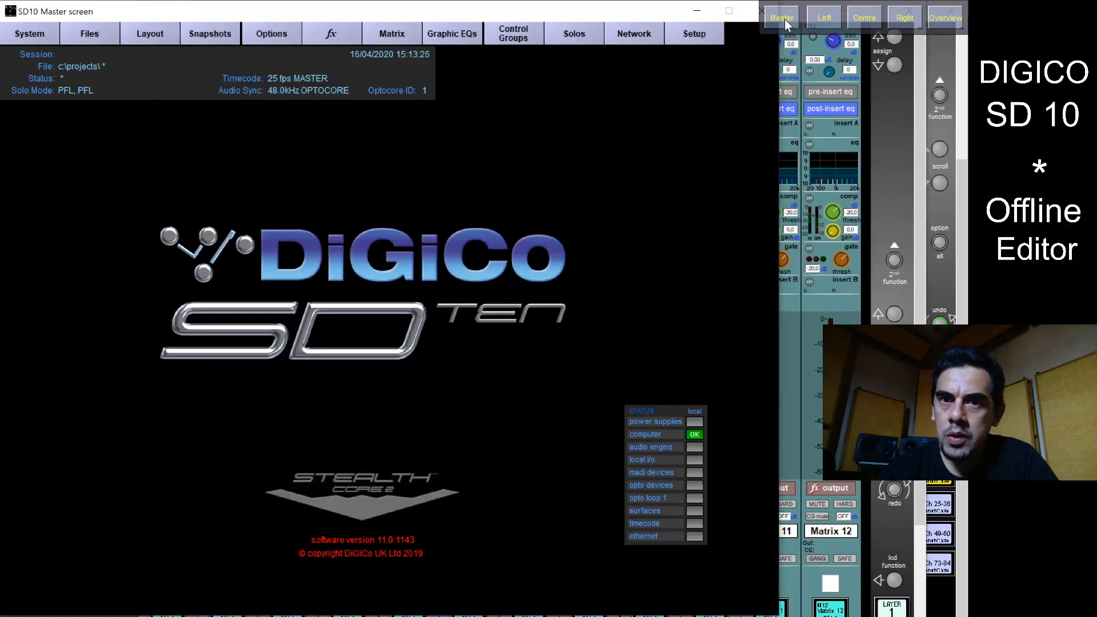
pyautogui.click(468, 41)
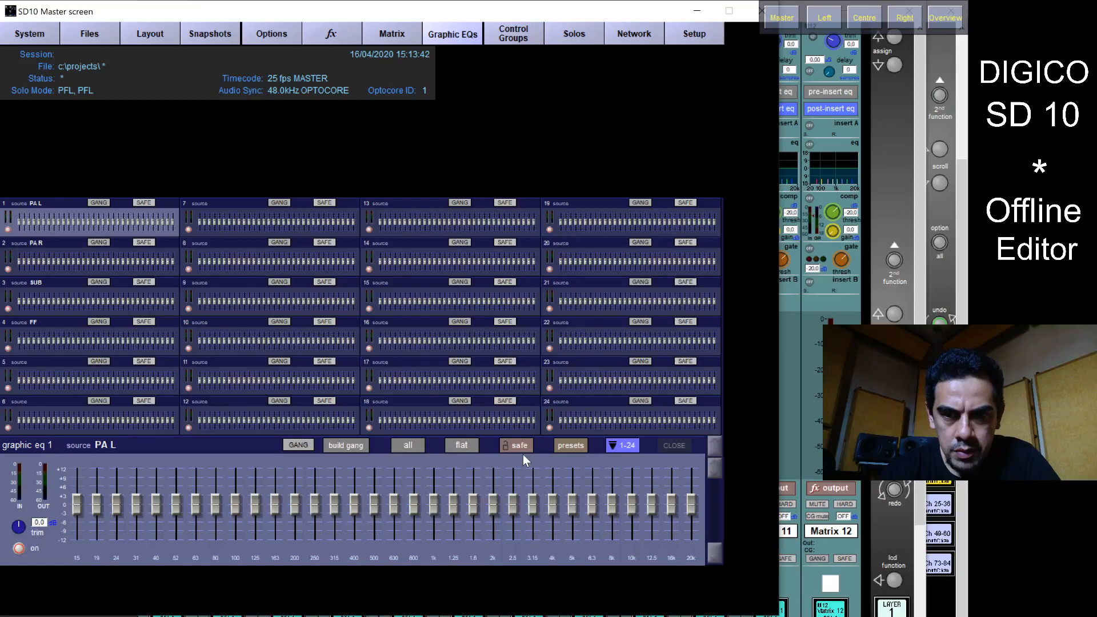
pyautogui.click(346, 451)
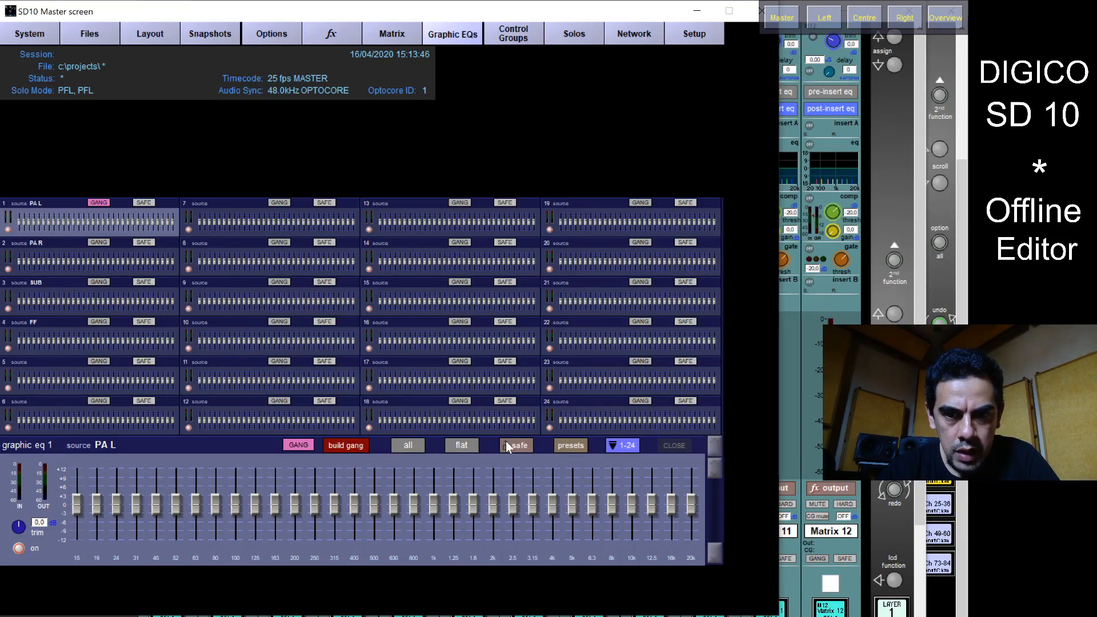
pyautogui.click(64, 272)
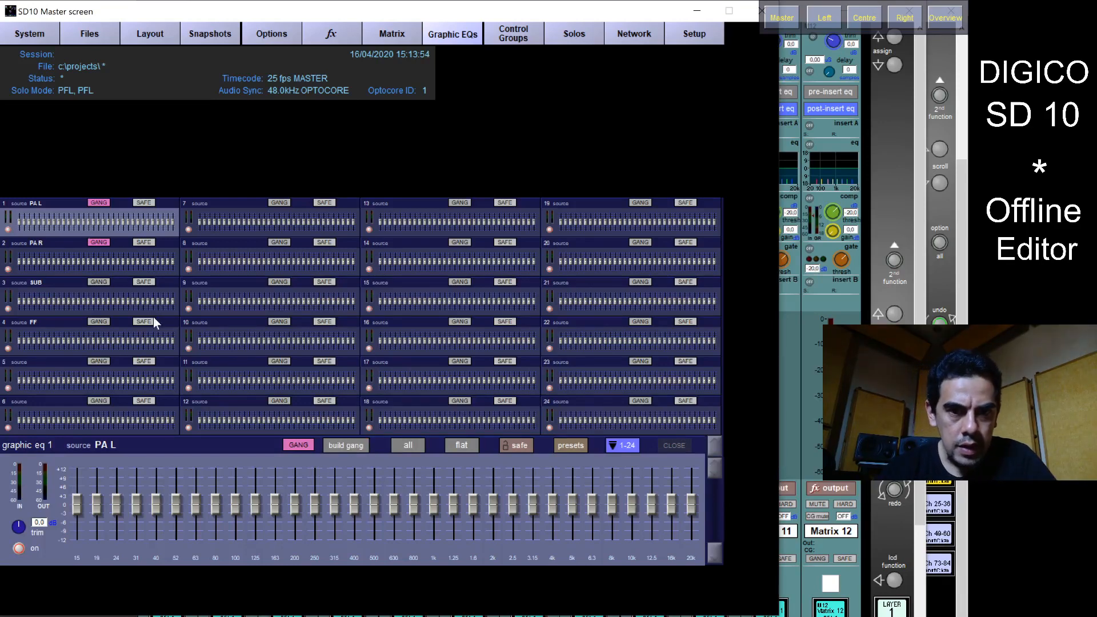
# - Test the gang by cutting the 800 Hz band on PA L's graphic EQ and raising it back to about 0 dB
pyautogui.moveTo(418, 501); pyautogui.dragTo(428, 551)
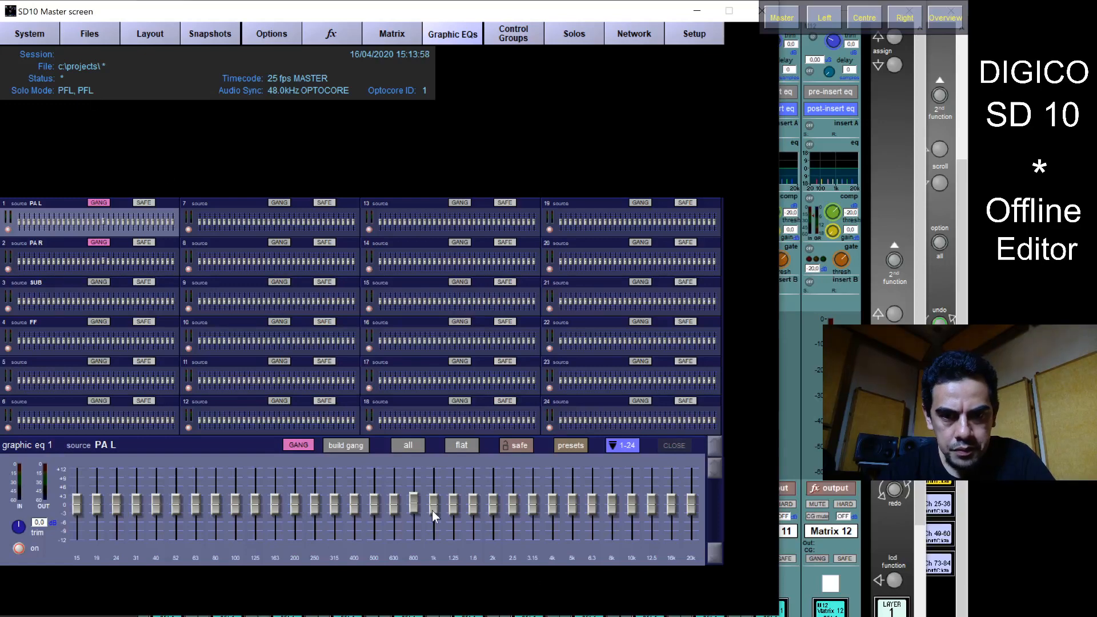
pyautogui.moveTo(417, 503); pyautogui.dragTo(402, 602)
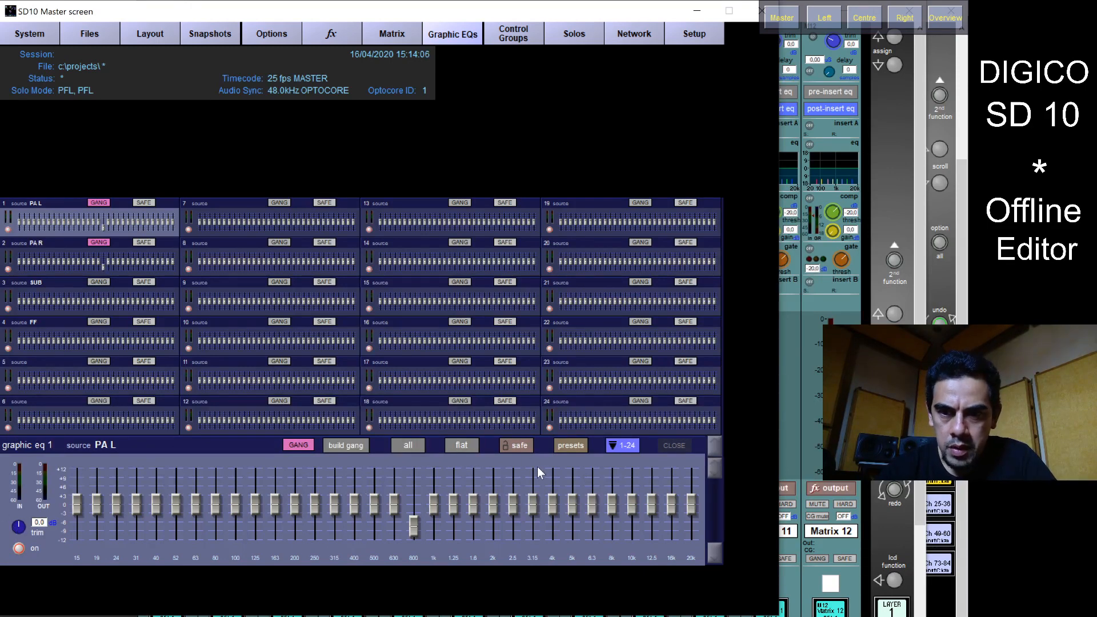
pyautogui.click(557, 449)
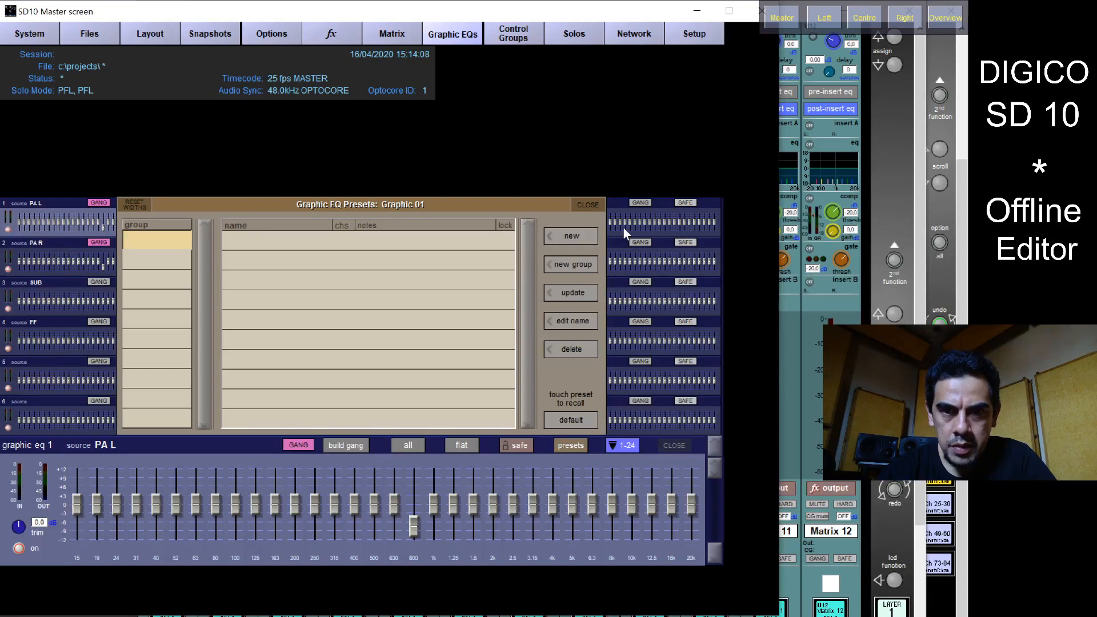
pyautogui.click(588, 204)
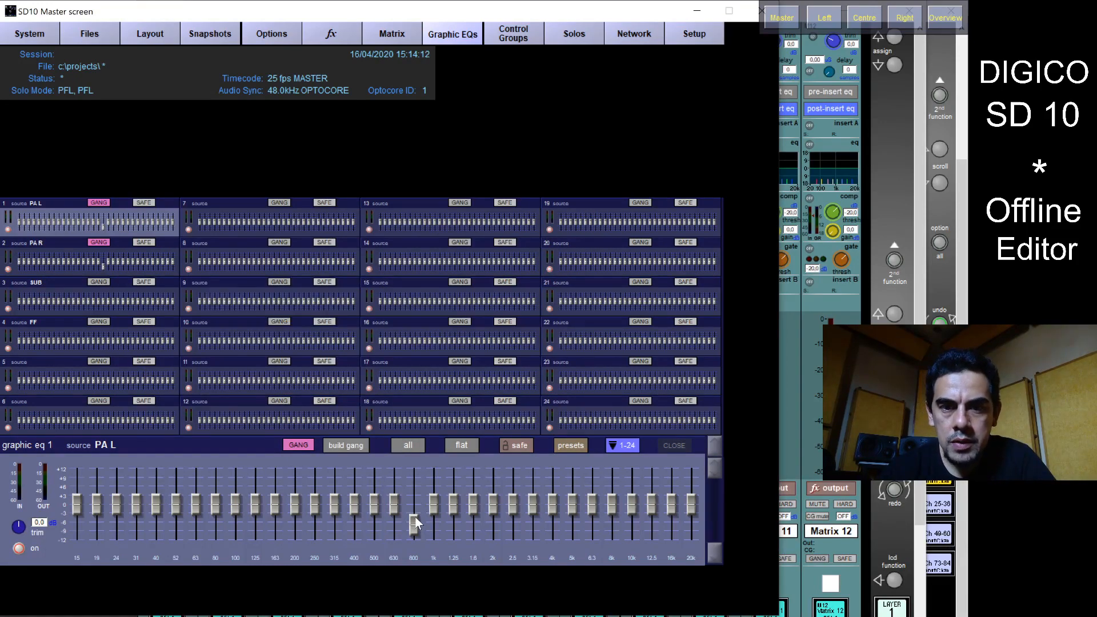
pyautogui.moveTo(417, 485); pyautogui.dragTo(418, 462)
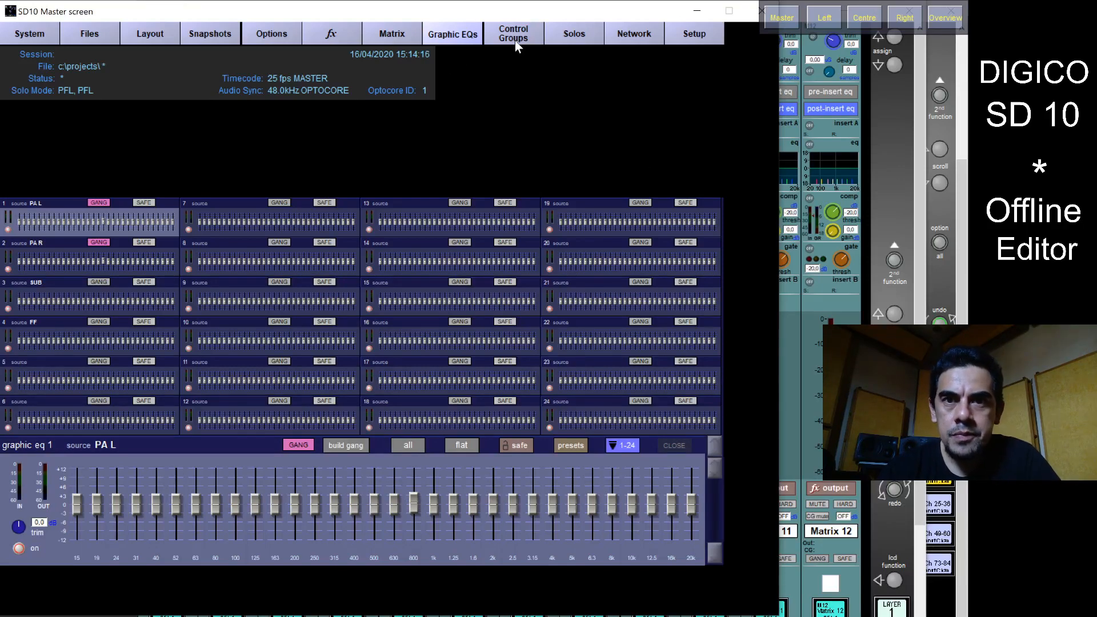
# - Review the solo settings, setup choices, console network, snapshot list and console options on the master screen
pyautogui.click(599, 33)
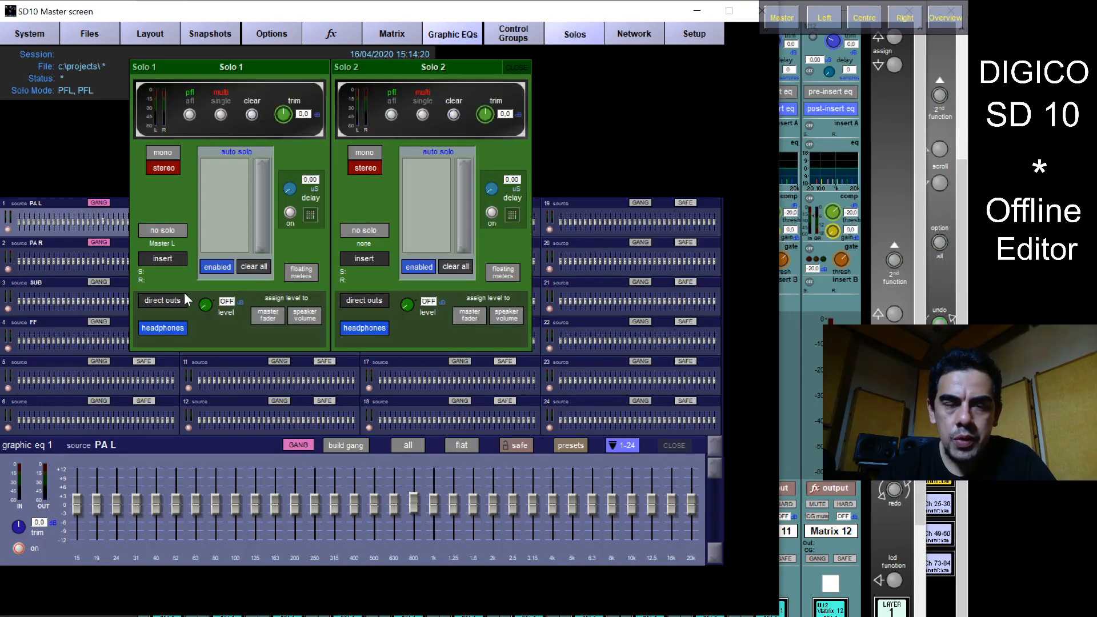
pyautogui.click(205, 304)
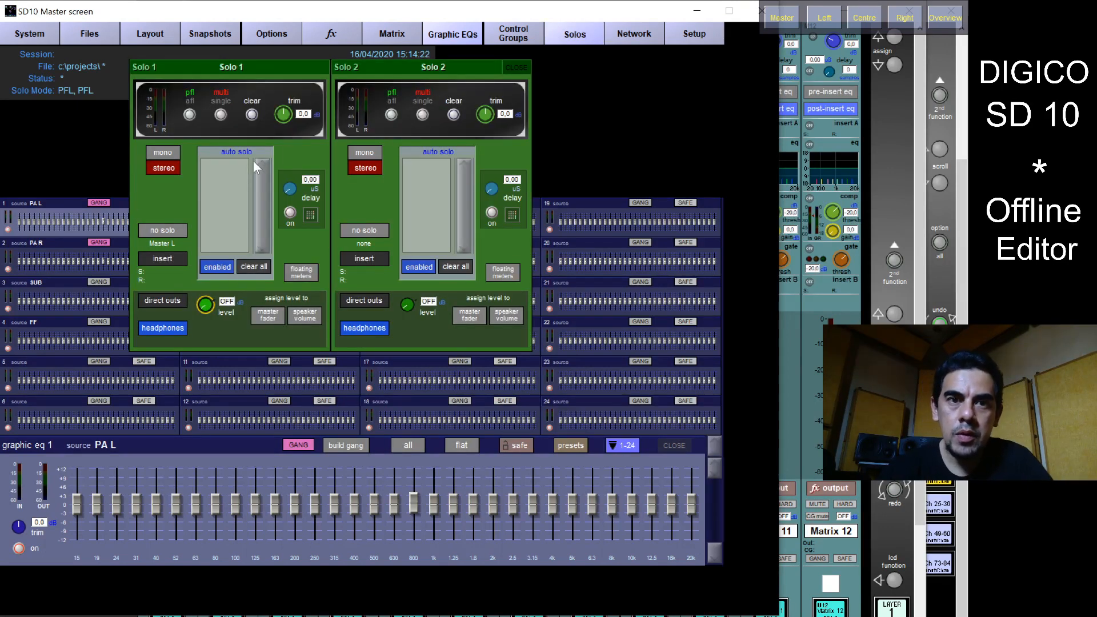
pyautogui.click(512, 70)
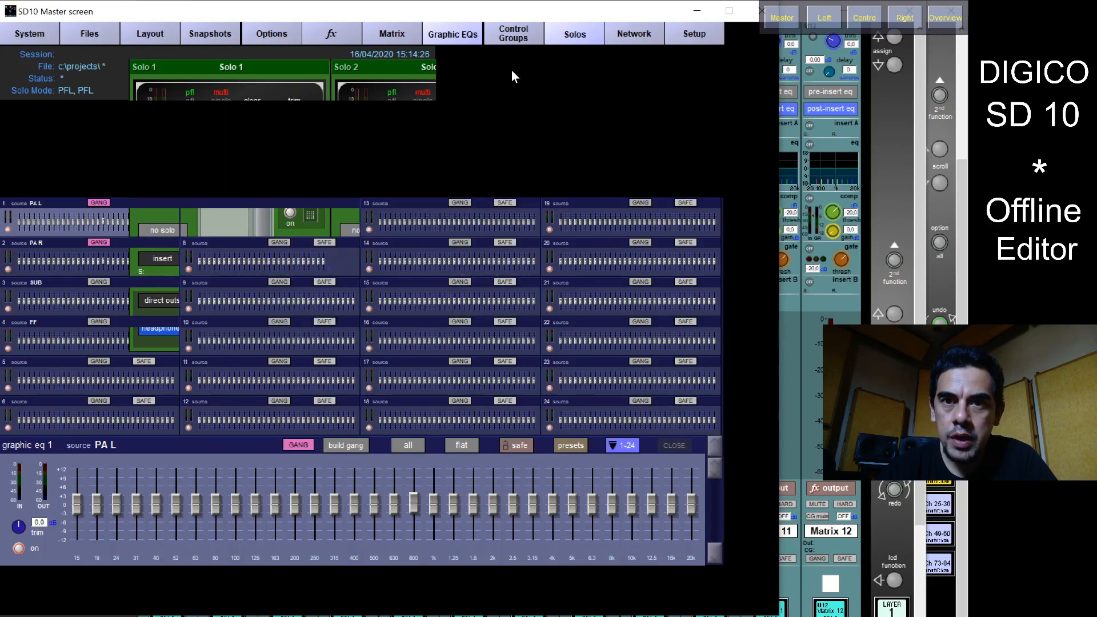
pyautogui.click(685, 37)
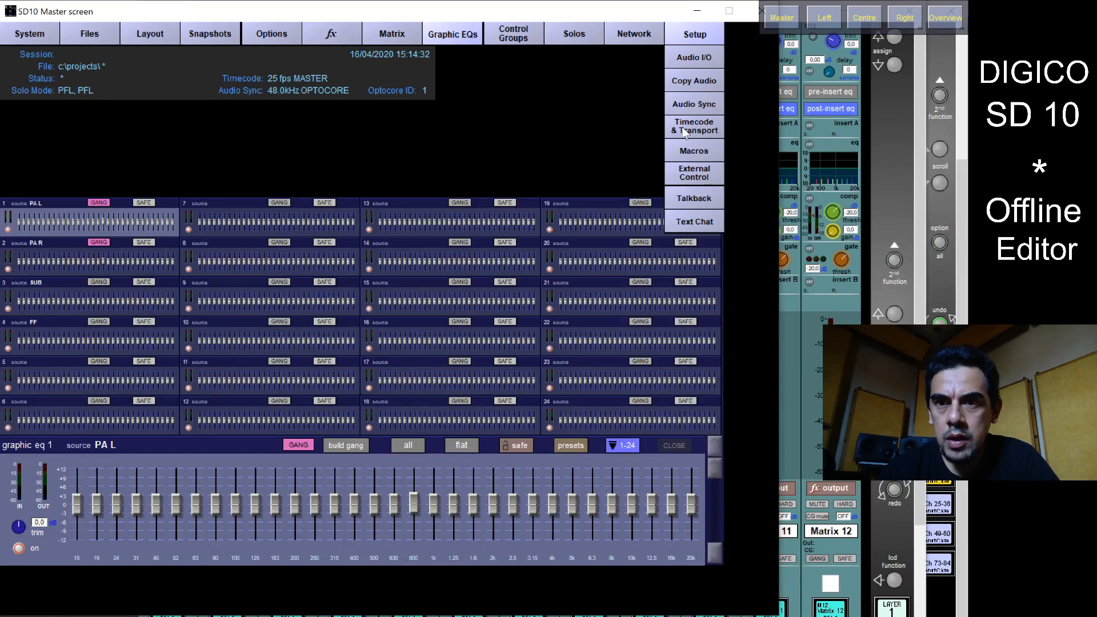
pyautogui.click(627, 32)
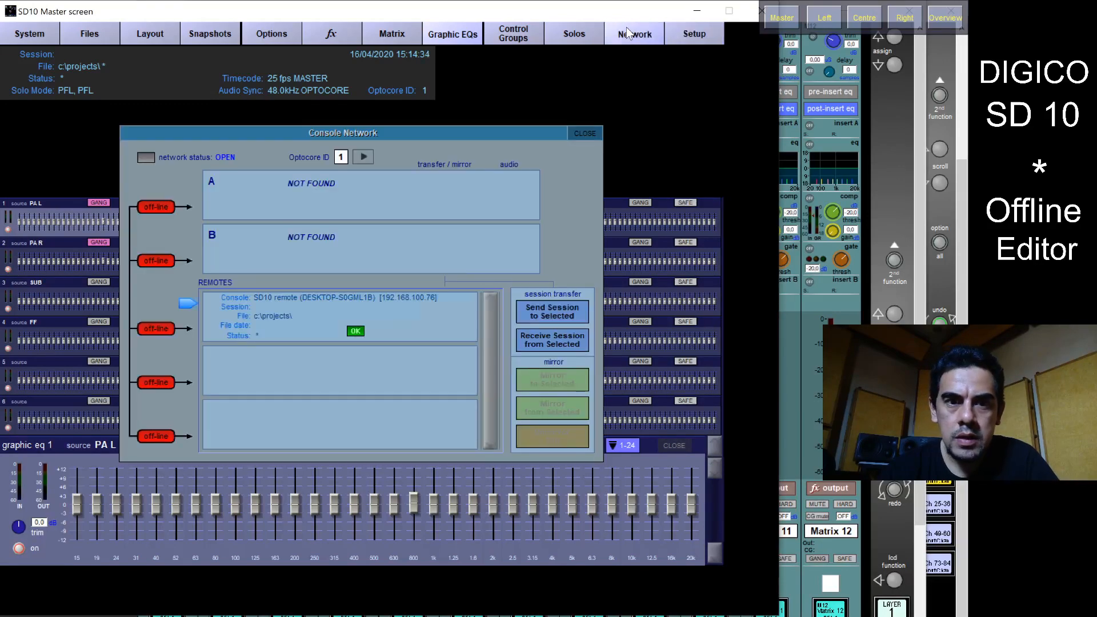
pyautogui.click(584, 129)
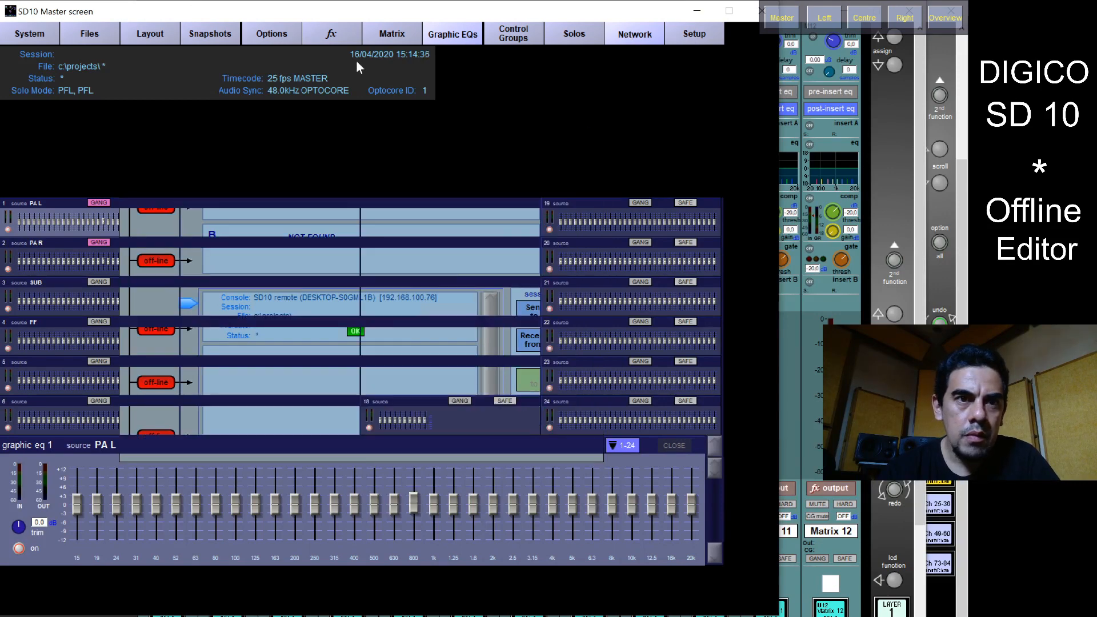
pyautogui.click(182, 31)
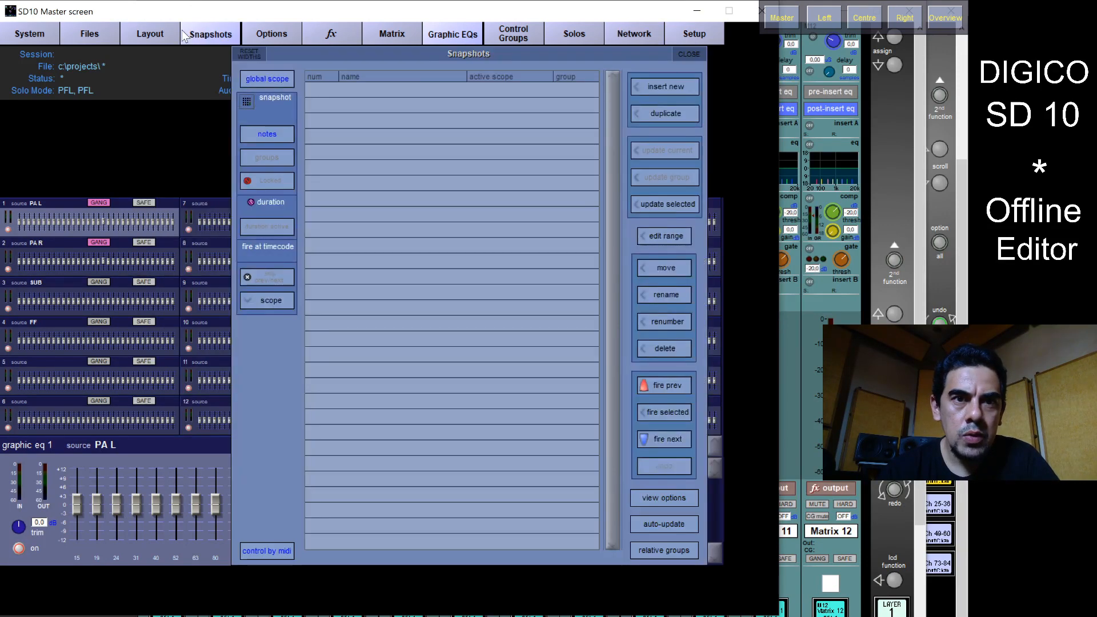
pyautogui.click(255, 33)
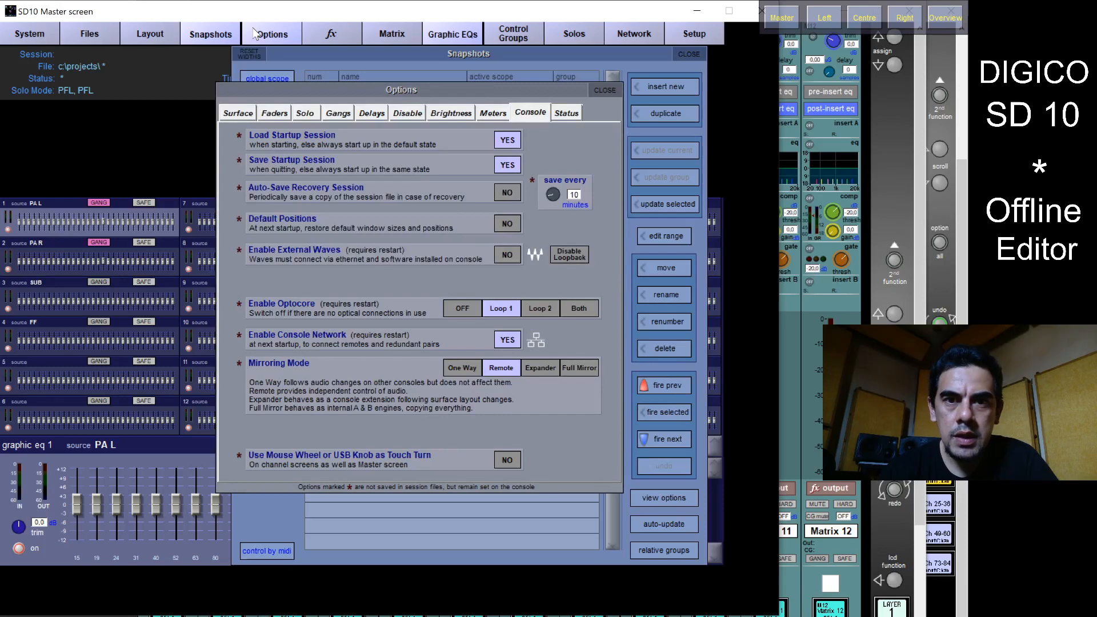
pyautogui.click(601, 88)
pyautogui.hotkey('alt', 'Tab')
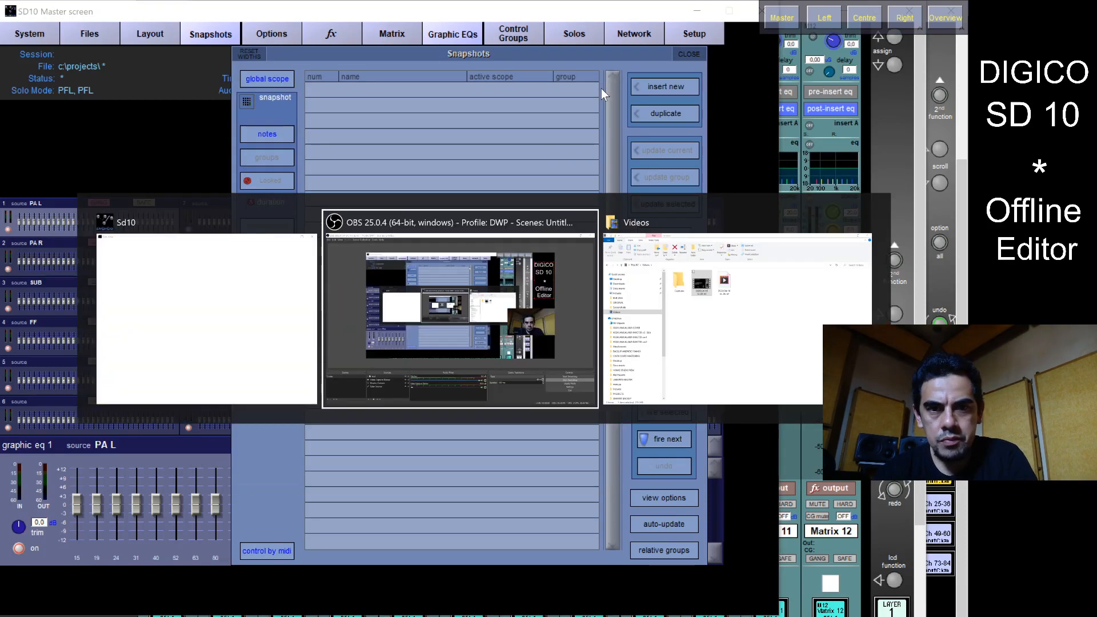